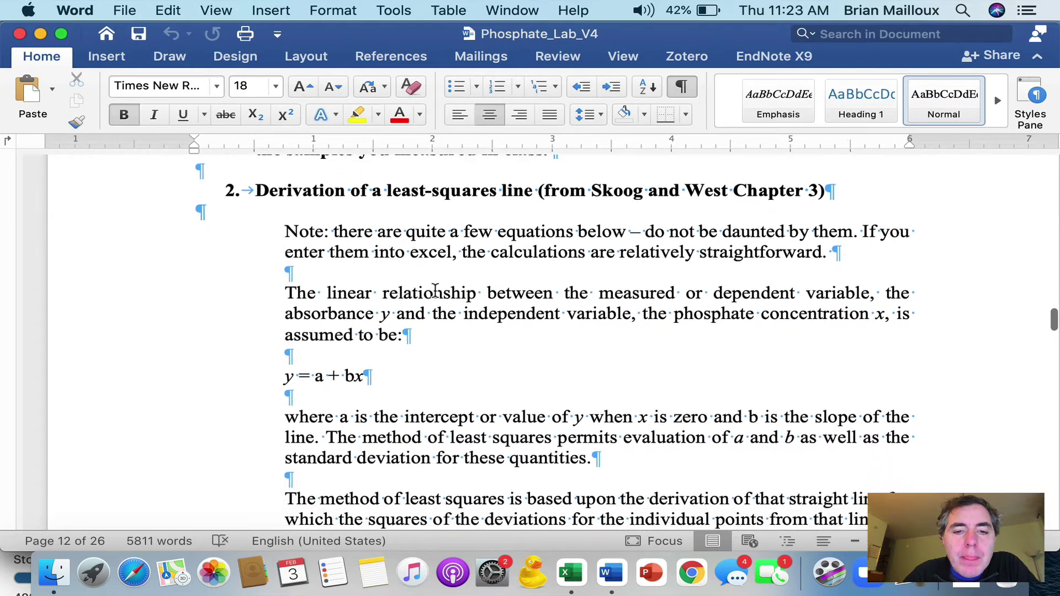
- View the calibration curve figure in the Word document, then switch to the Excel workbook and zoom out the sheet
scroll(435, 291, down, 15)
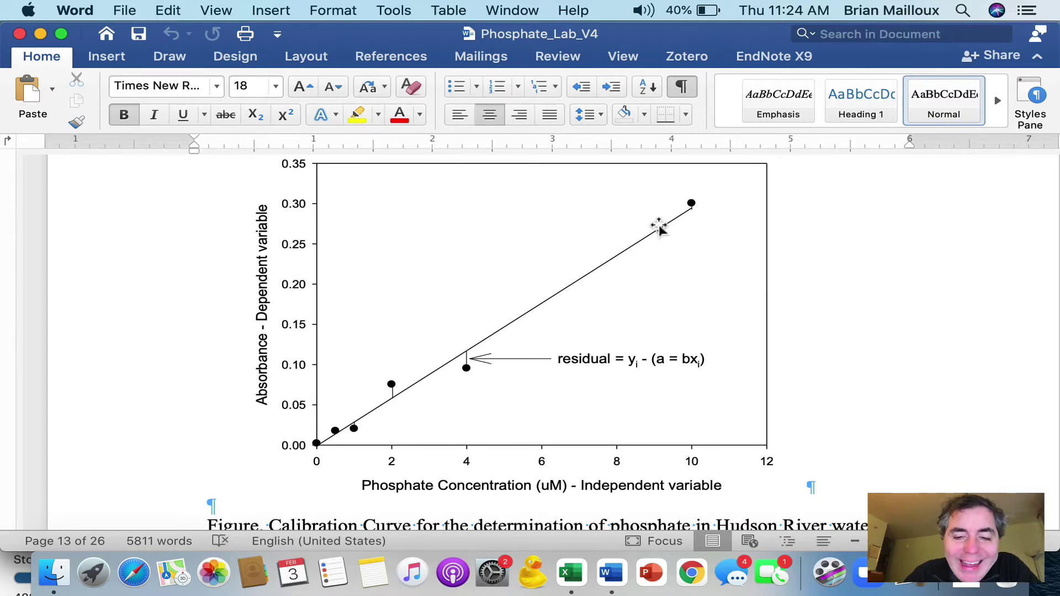
click(569, 579)
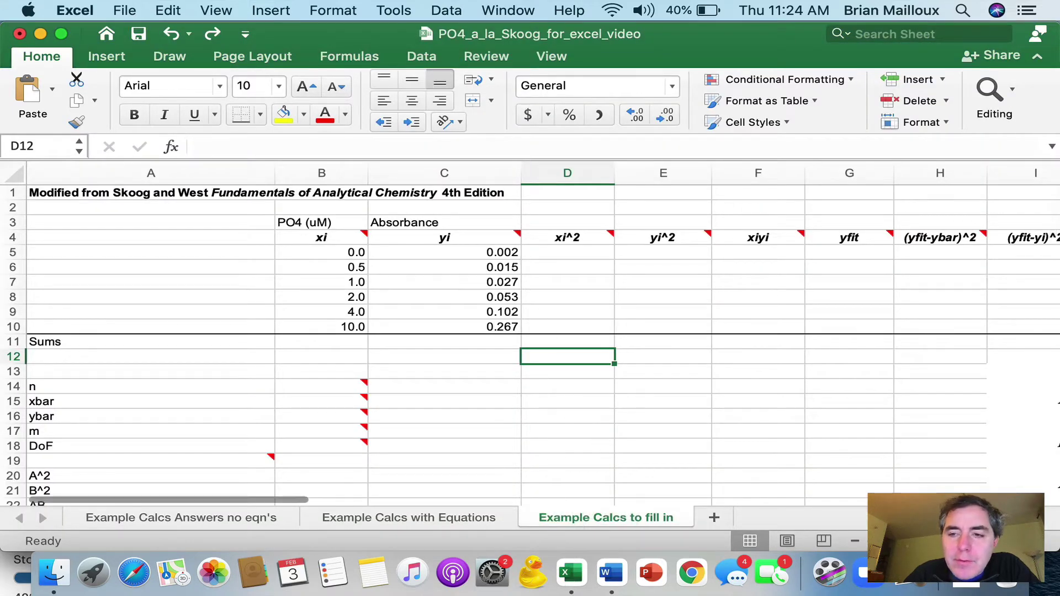
click(855, 541)
click(855, 541)
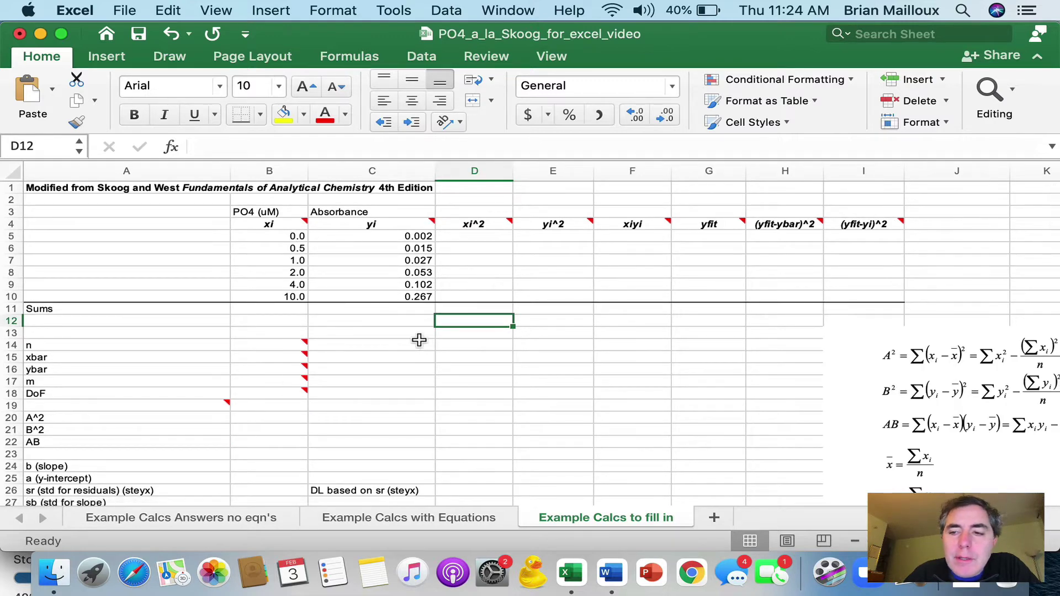
- Examine the Example Calcs to fill in sheet, including its data columns, header comments, blank calculation rows and least-squares equations
scroll(419, 338, down, 2)
scroll(419, 340, down, 3)
scroll(419, 340, right, 2)
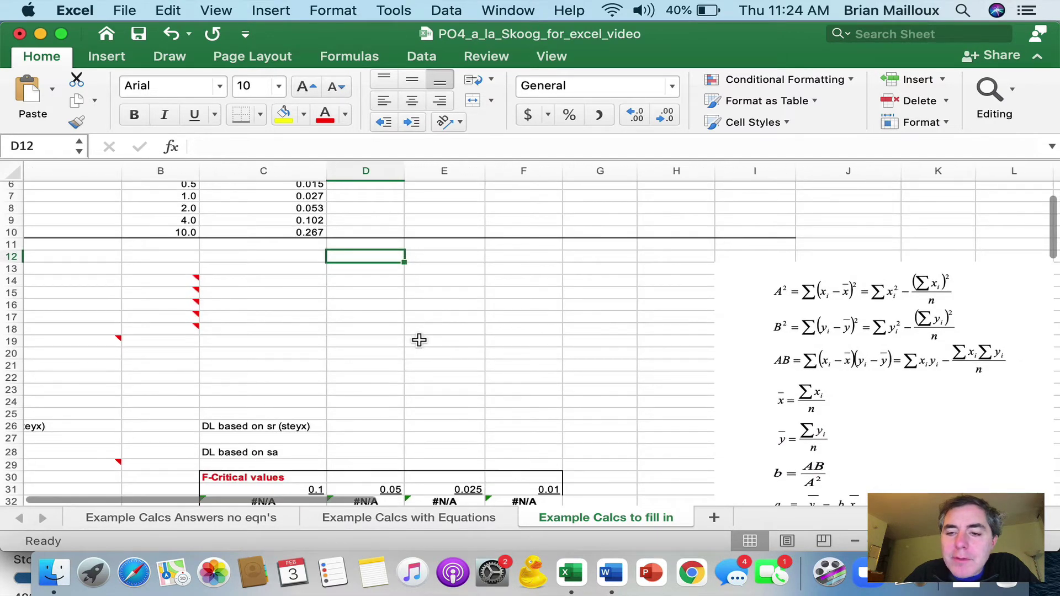
scroll(419, 340, up, 5)
scroll(419, 341, left, 2)
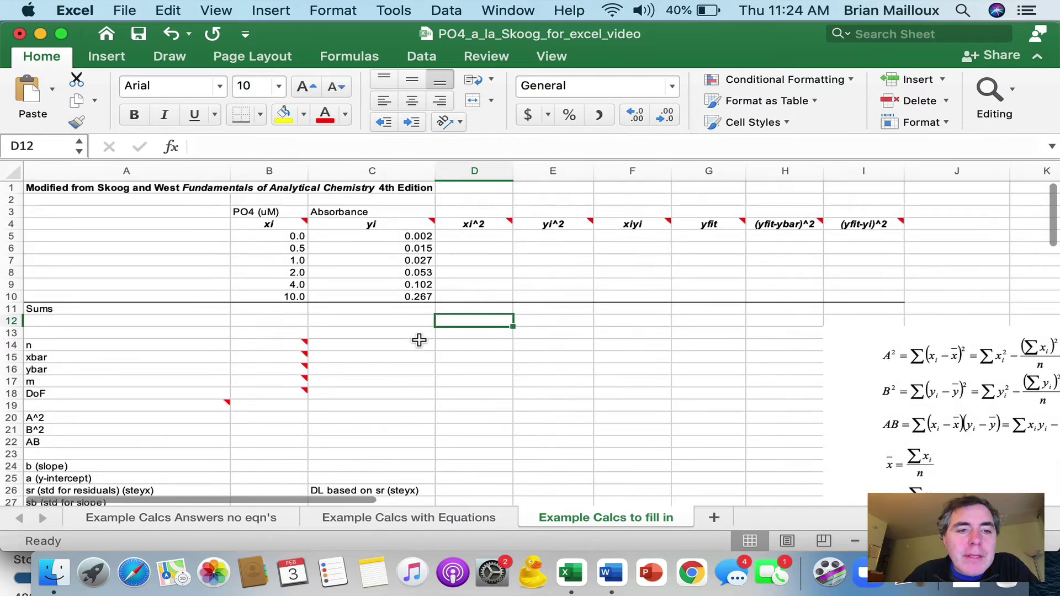
click(275, 228)
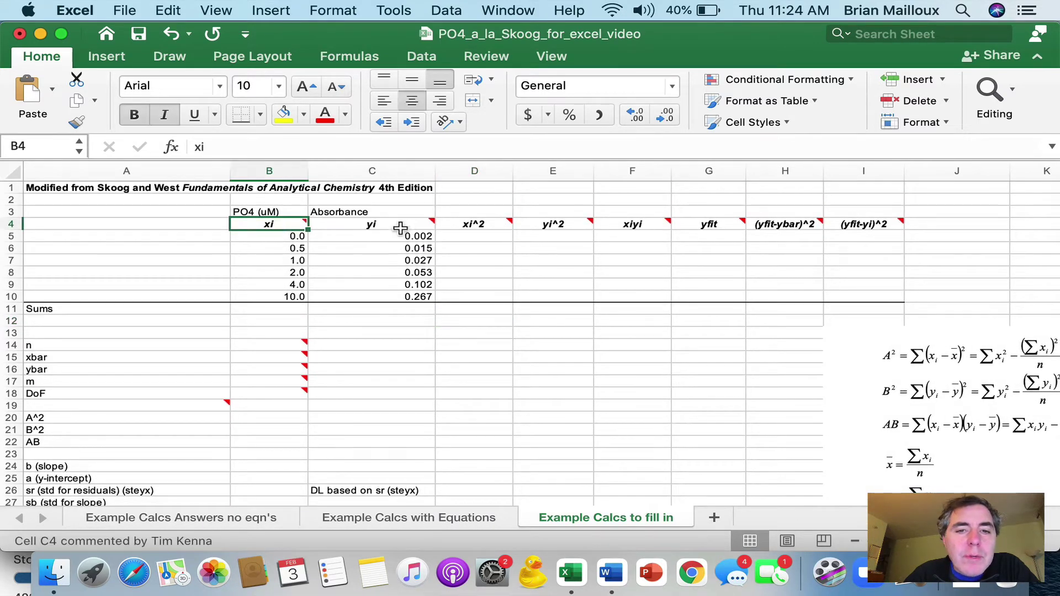
mouse_move(563, 219)
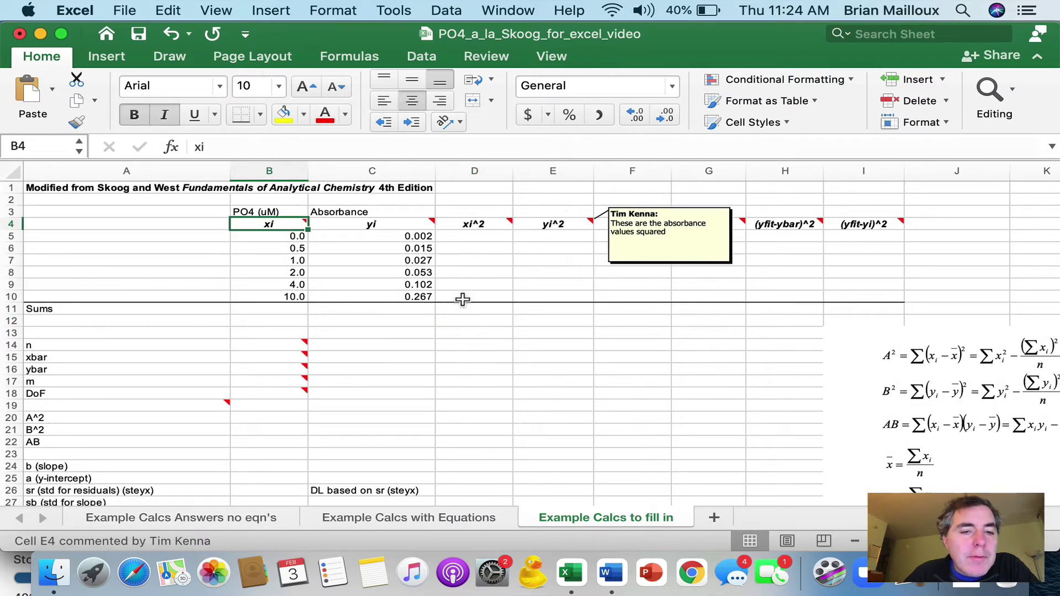
scroll(368, 332, down, 3)
scroll(368, 331, up, 3)
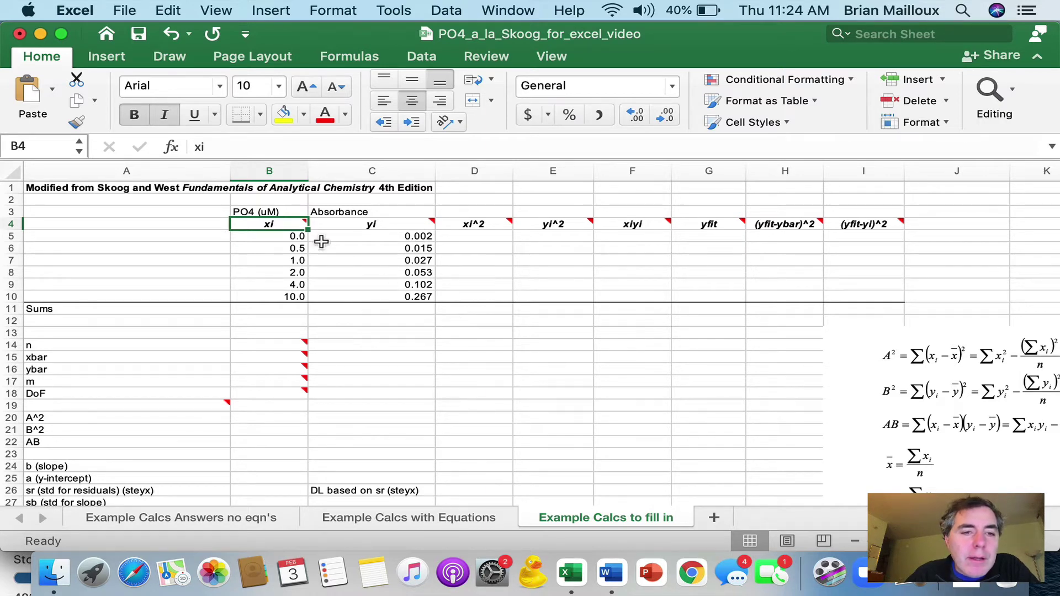
- Insert an X Y scatter chart from the xi and yi data in B4:C10 and delete it
mouse_move(257, 227)
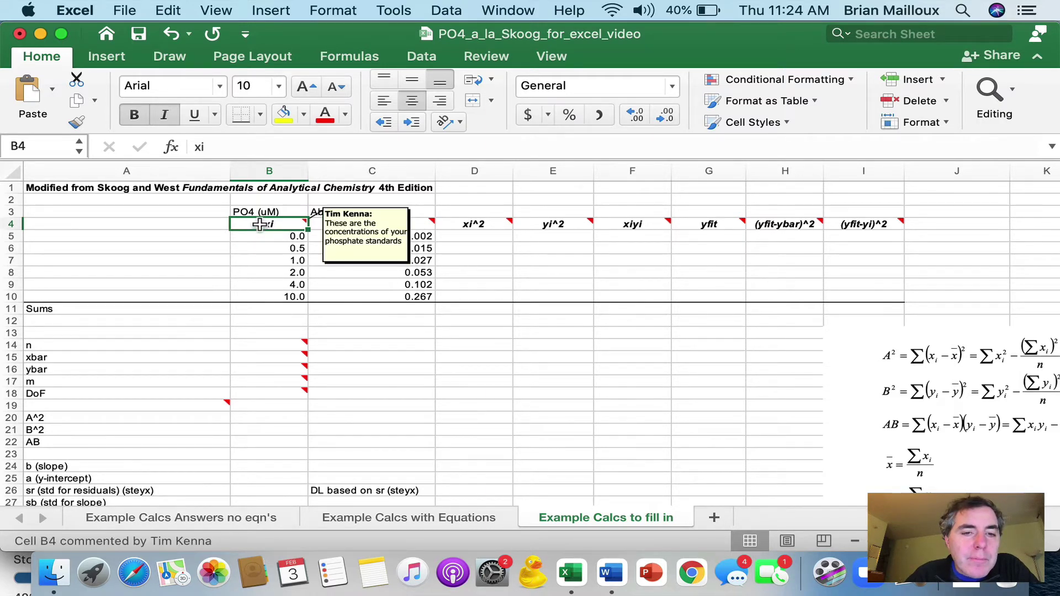
drag(260, 224, 373, 300)
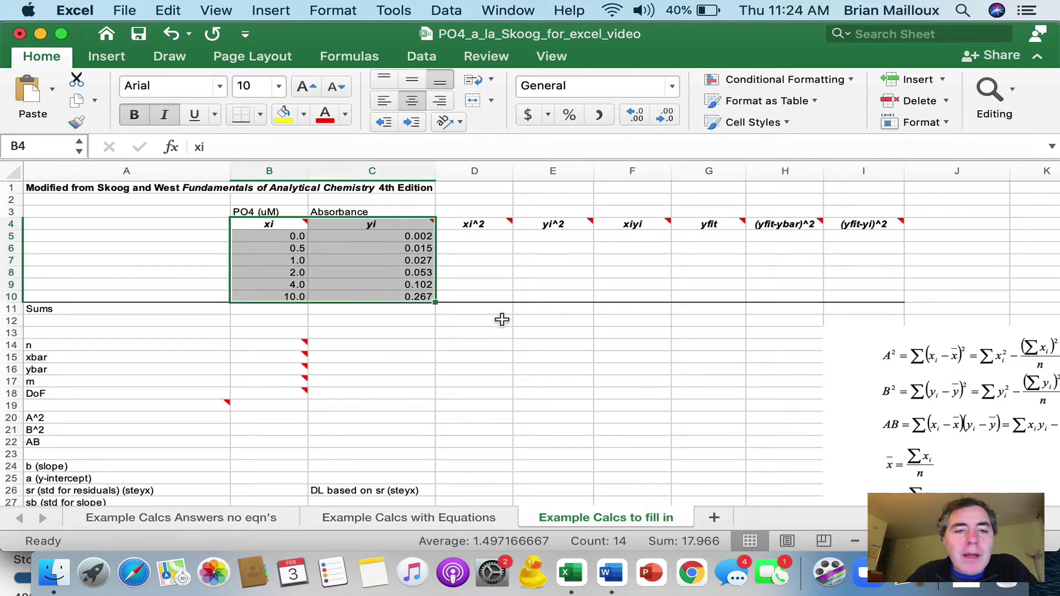
click(267, 10)
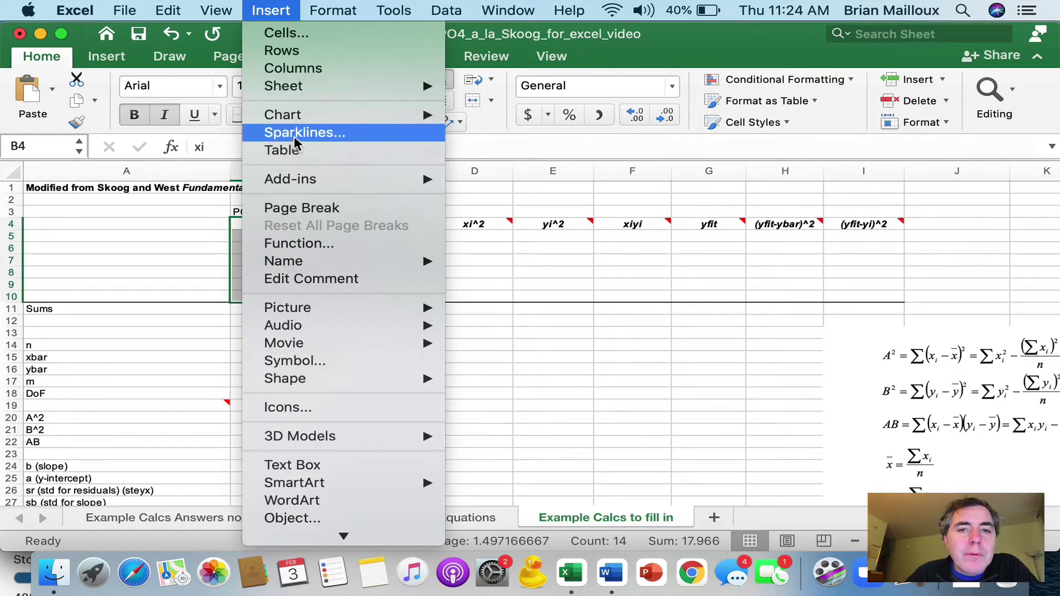
mouse_move(318, 117)
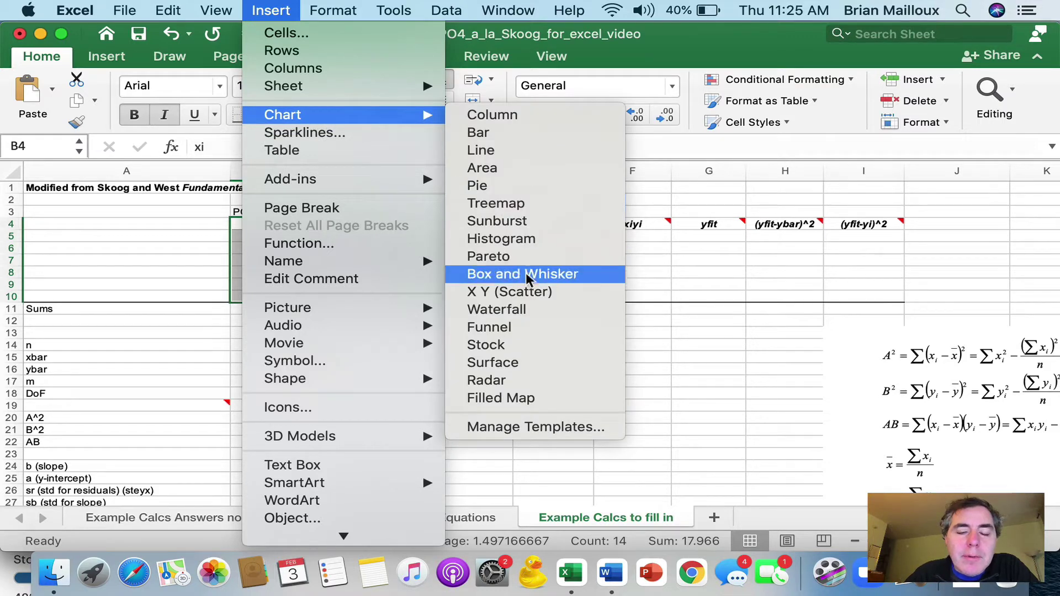
click(527, 294)
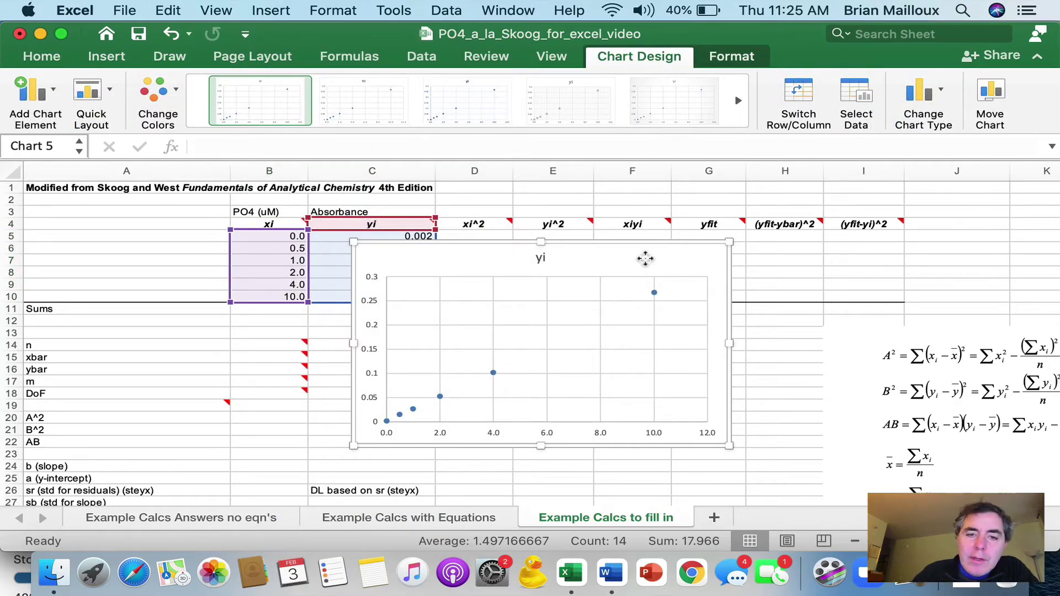
key(Delete)
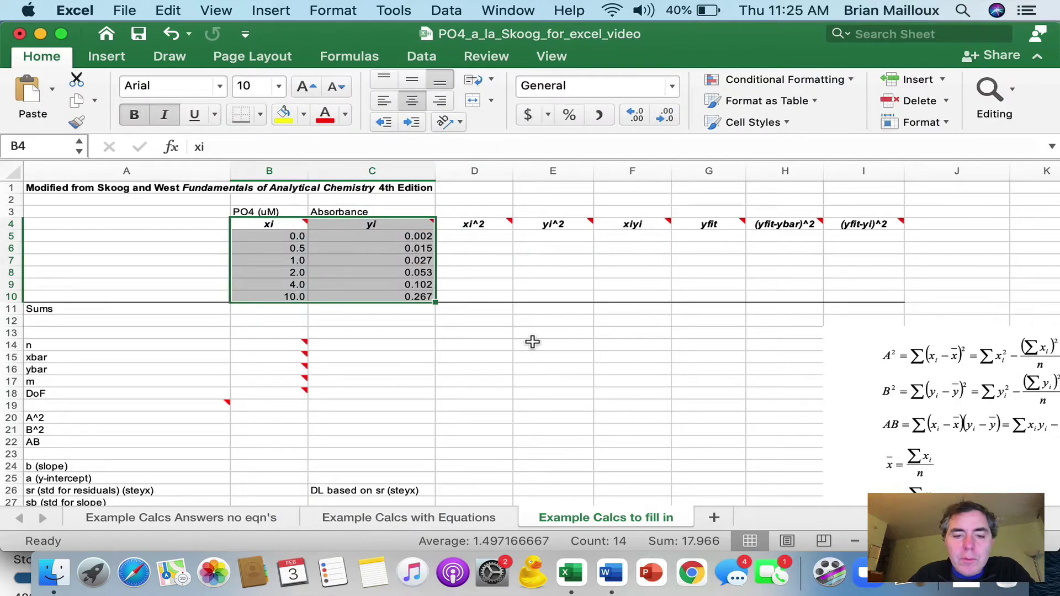
- Paste the copied phosphate calibration chart at D11 and move it up beside the absorbance data
click(480, 307)
key(super+v)
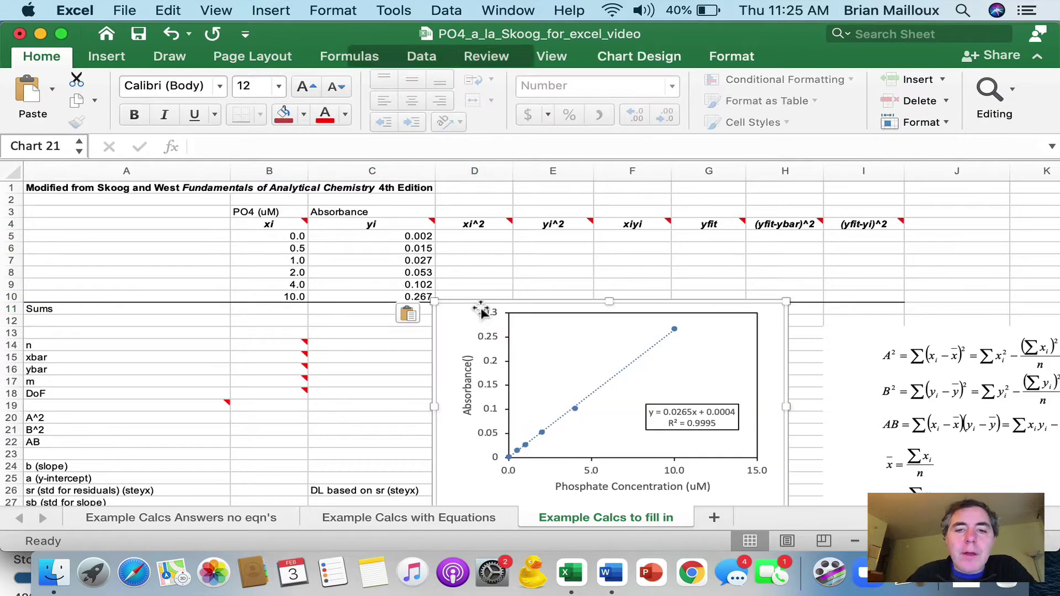
drag(515, 302, 526, 224)
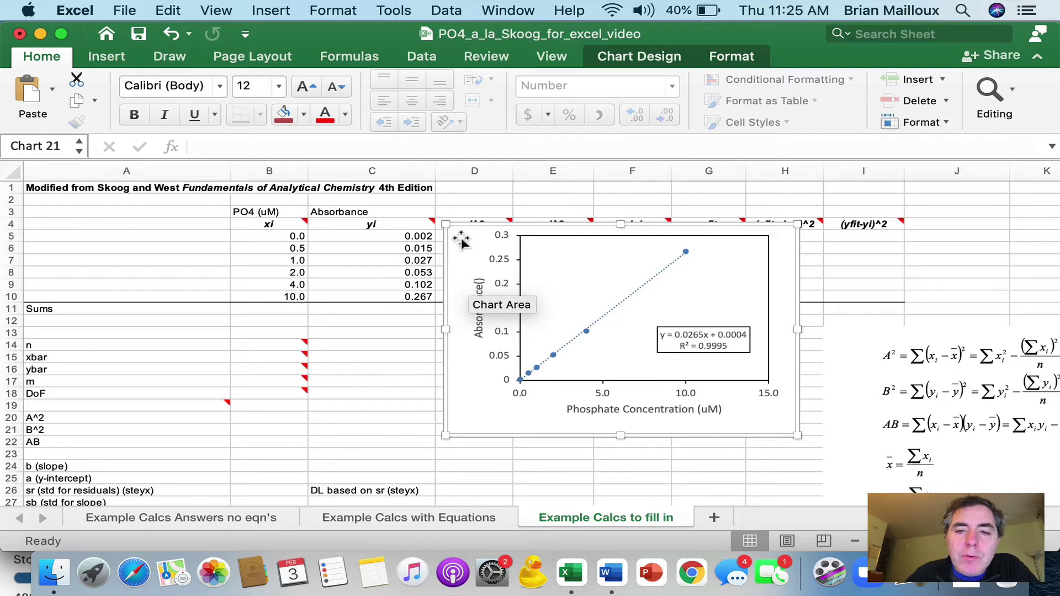
- Move the calibration chart past the equations so its upper-left corner sits at the top of column N
drag(461, 240, 46, 202)
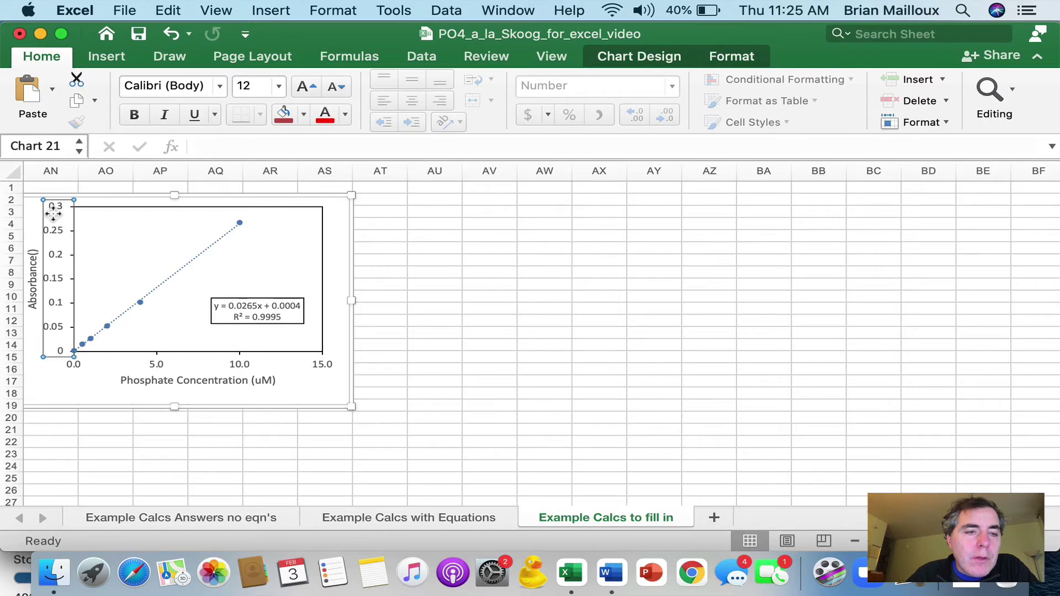
drag(77, 198, 26, 185)
scroll(214, 274, left, 15)
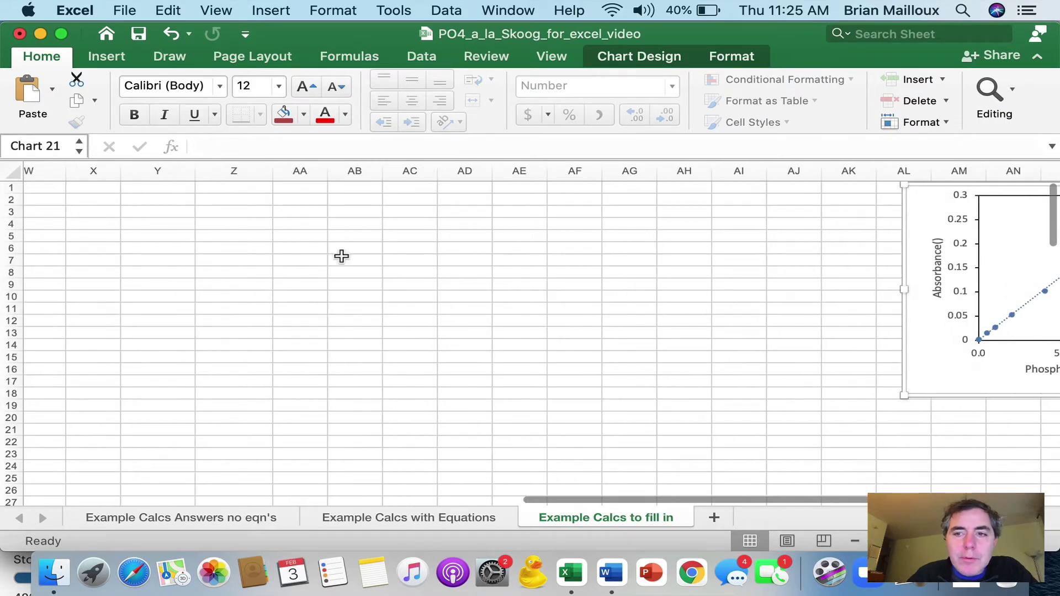
drag(935, 199, 121, 213)
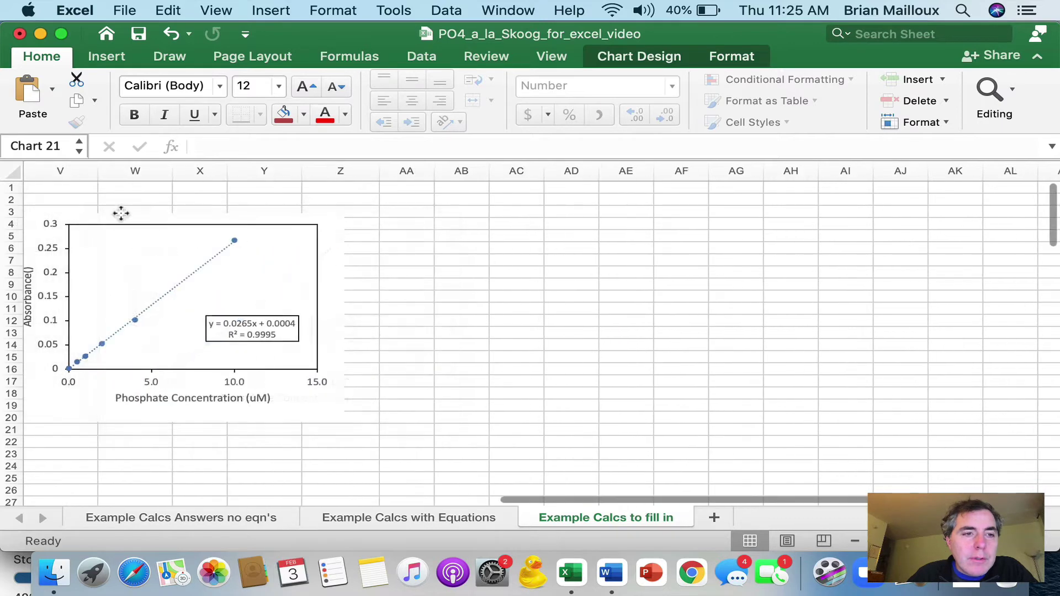
click(51, 192)
scroll(52, 192, left, 15)
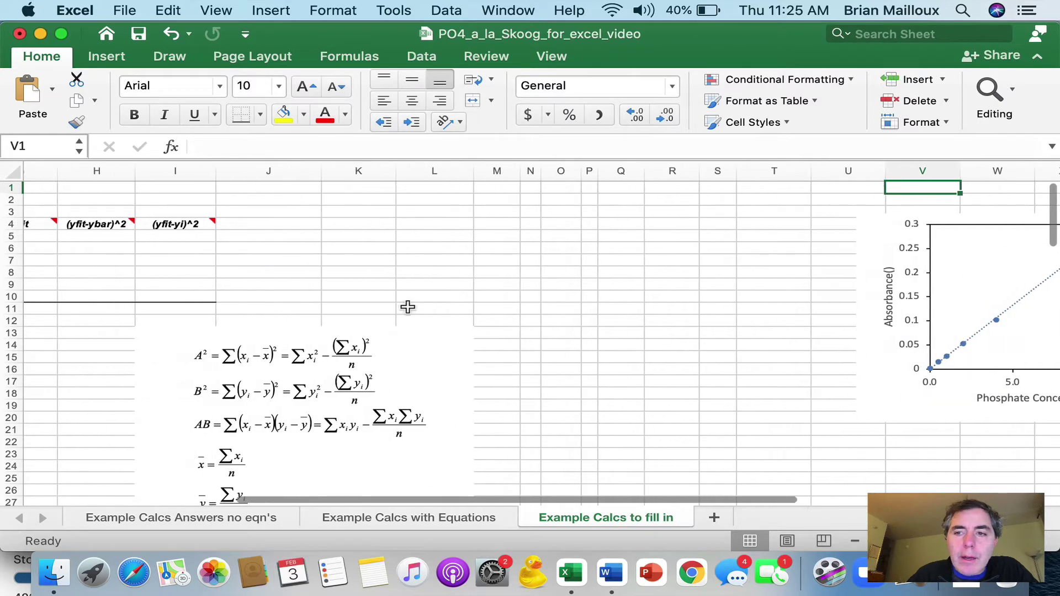
drag(951, 206, 546, 194)
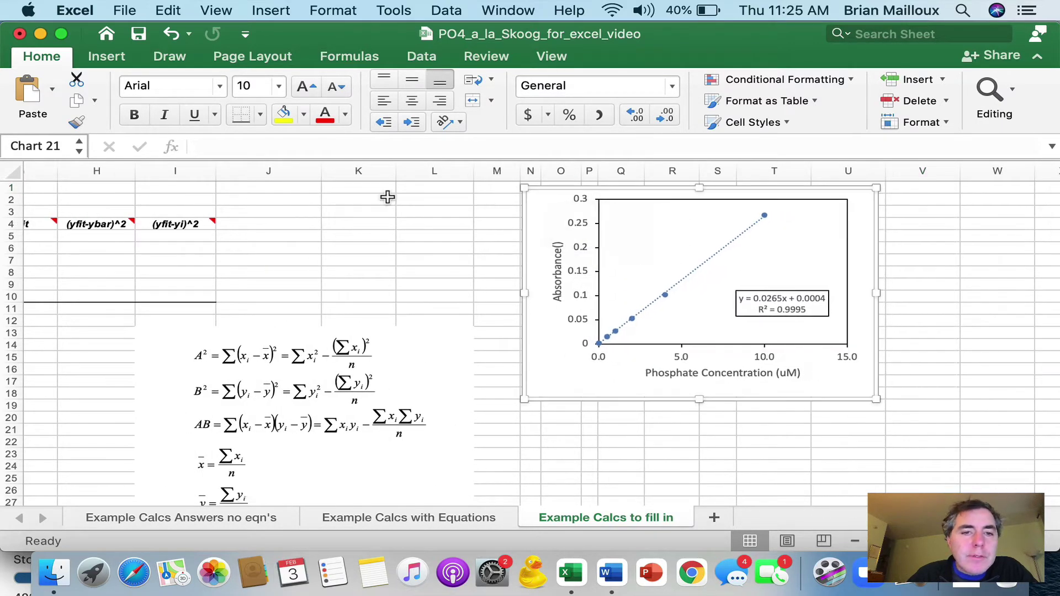
- Calculate n in B14 by counting the xi values with =count(B5:B10)
scroll(327, 208, left, 10)
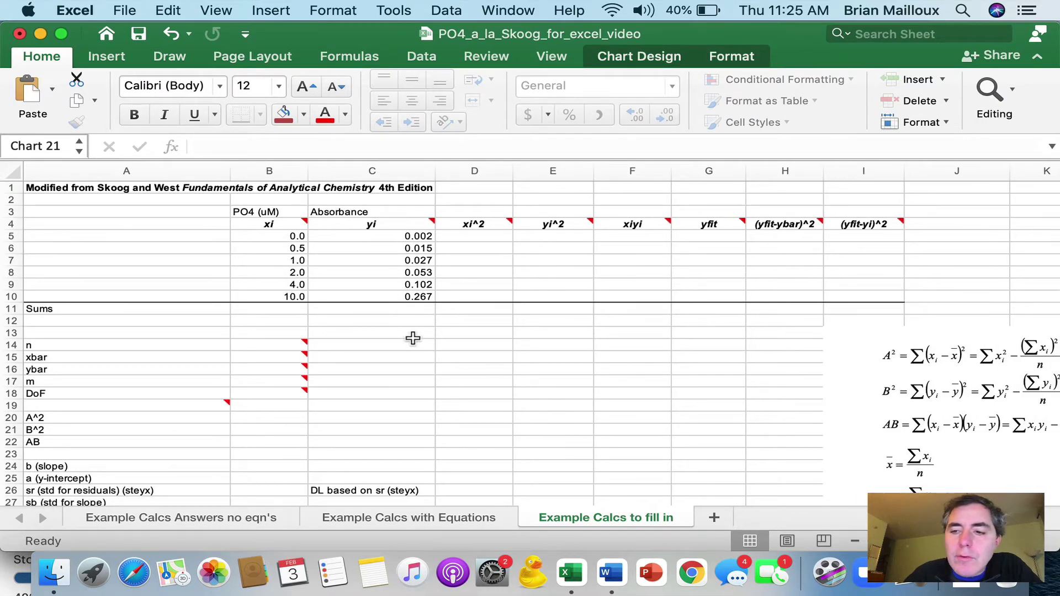
scroll(739, 430, down, 3)
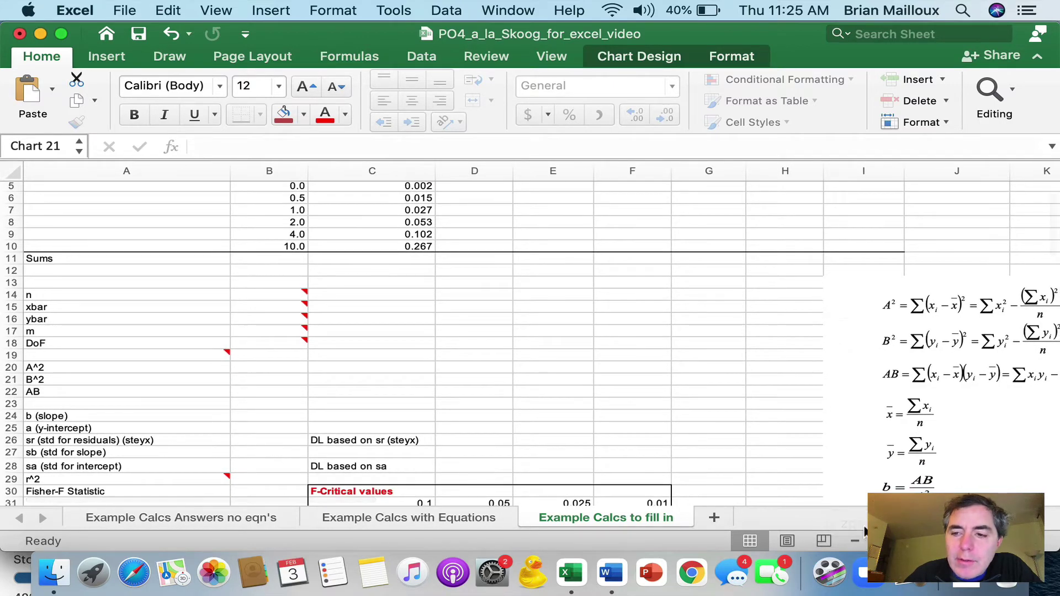
click(853, 544)
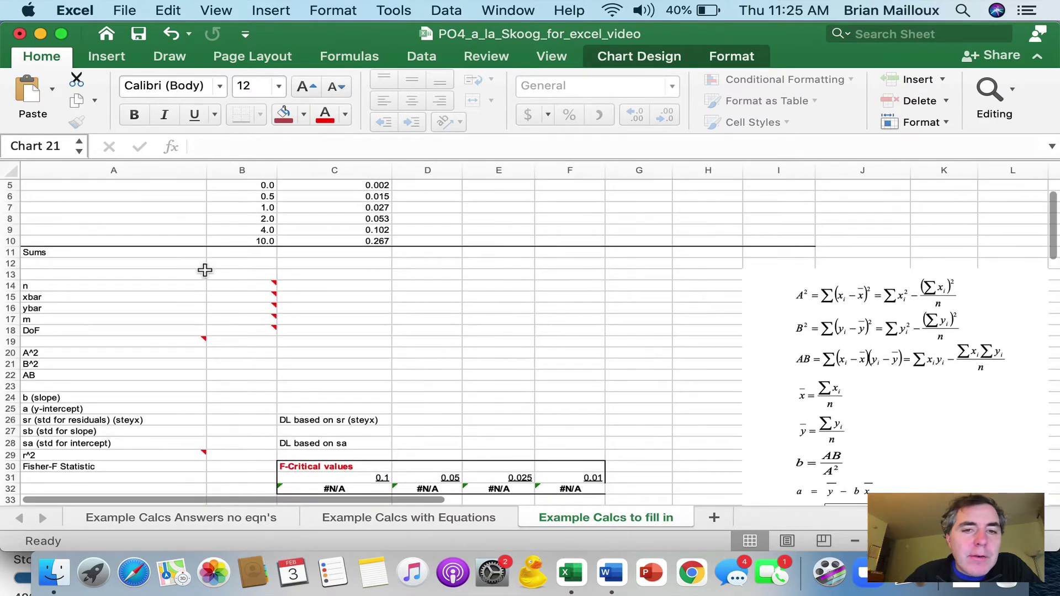
scroll(206, 268, up, 3)
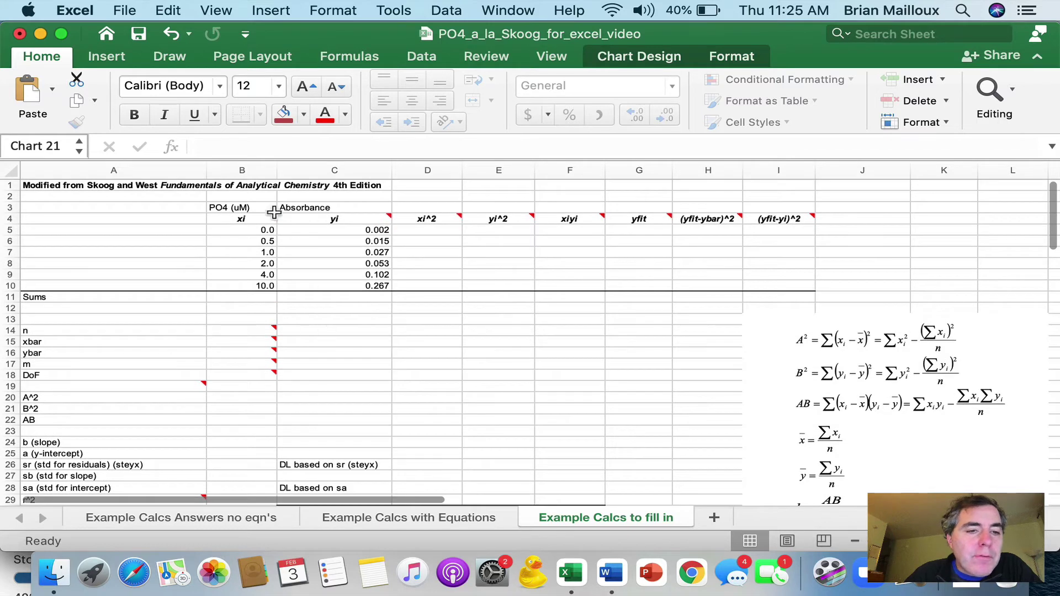
mouse_move(250, 338)
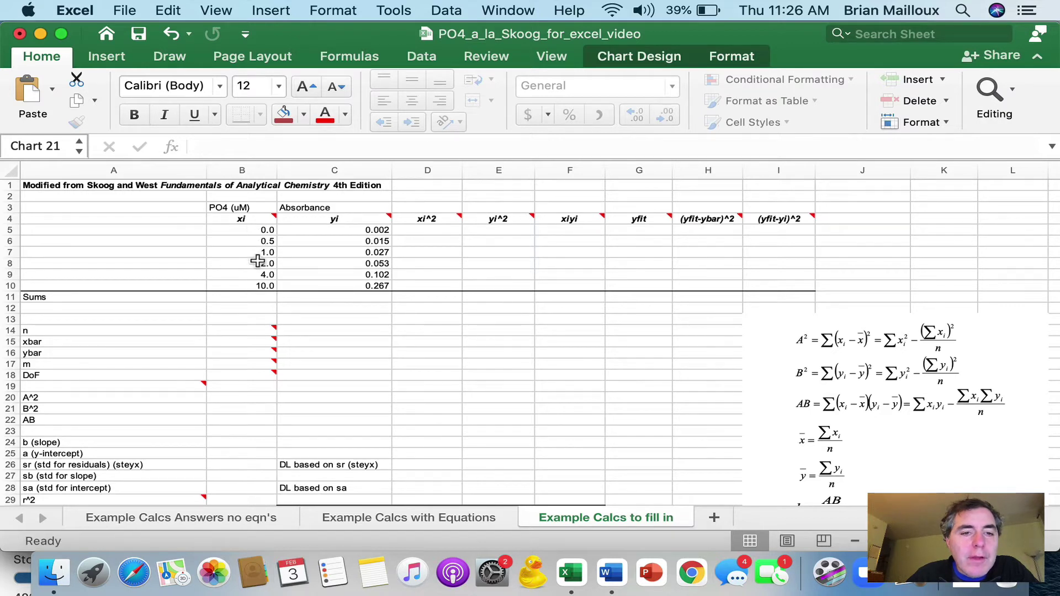
click(247, 332)
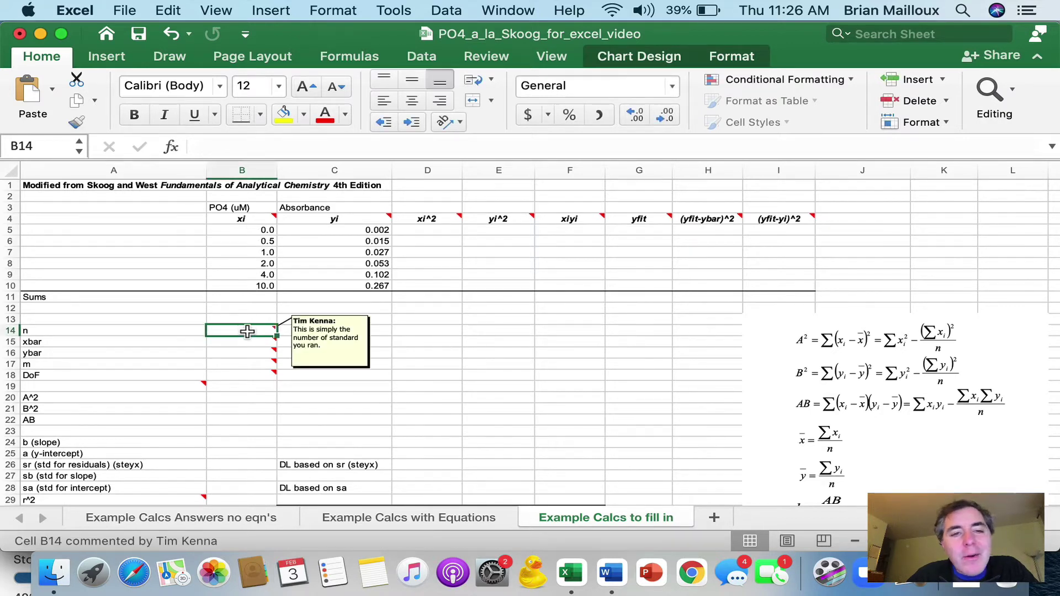
text(=count()
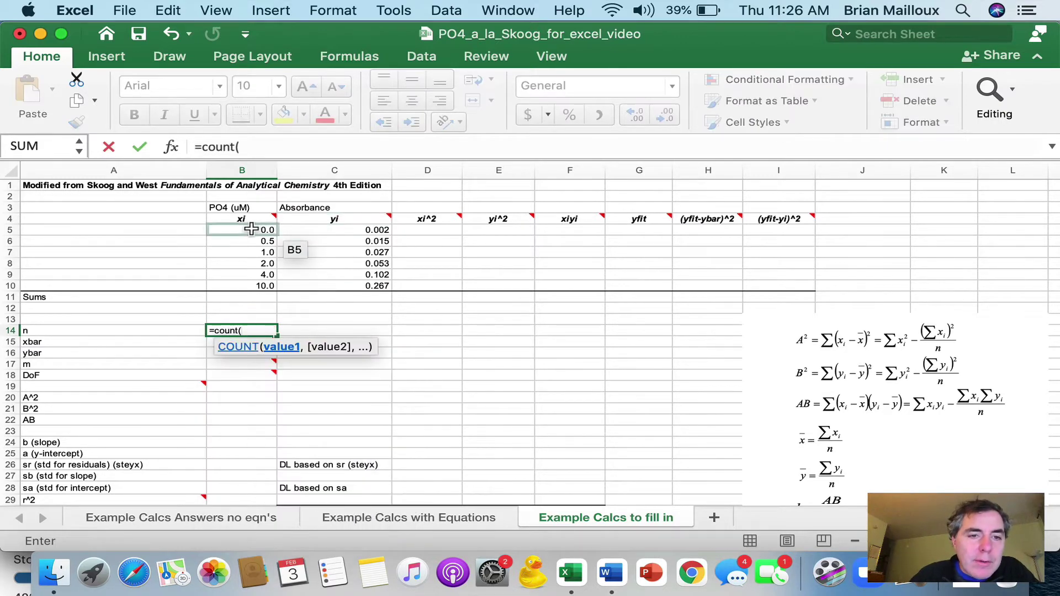
drag(251, 229, 242, 282)
text())
key(Return)
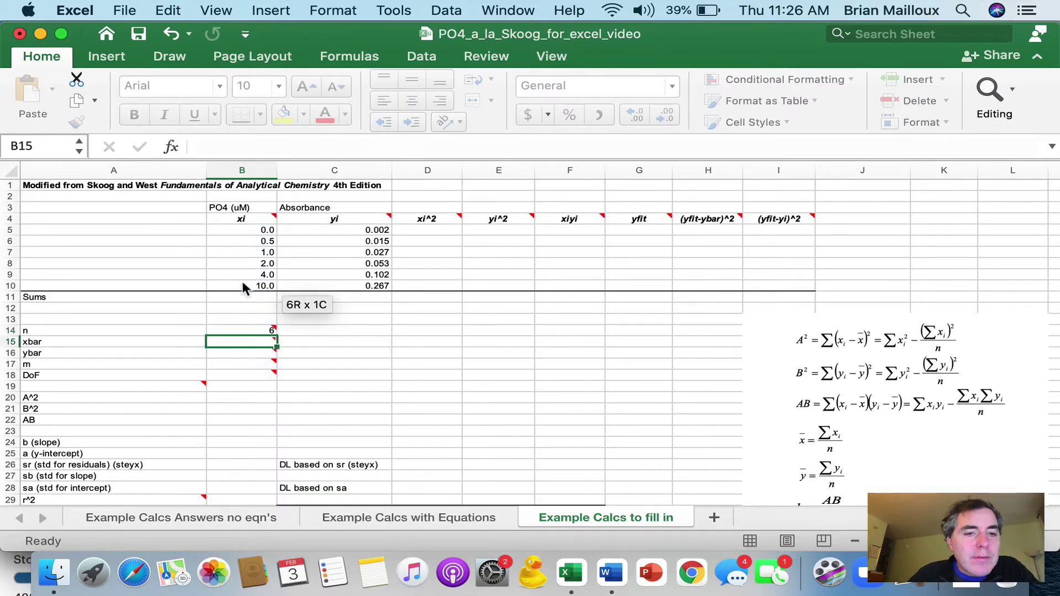
- Total the xi values in the Sums row at B11 with =sum(B5:B10)
mouse_move(253, 342)
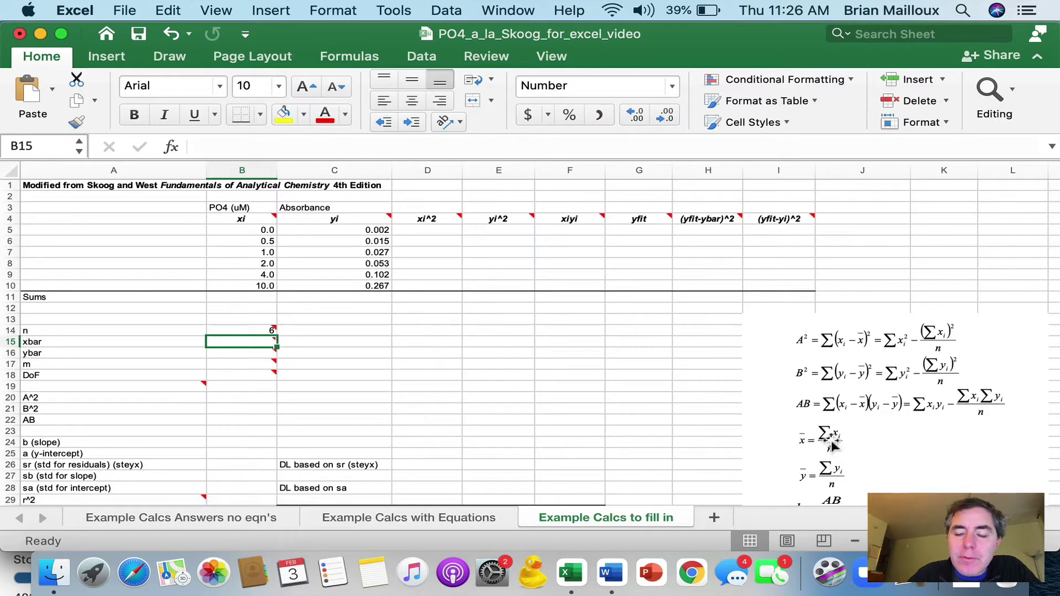
click(236, 297)
text(=)
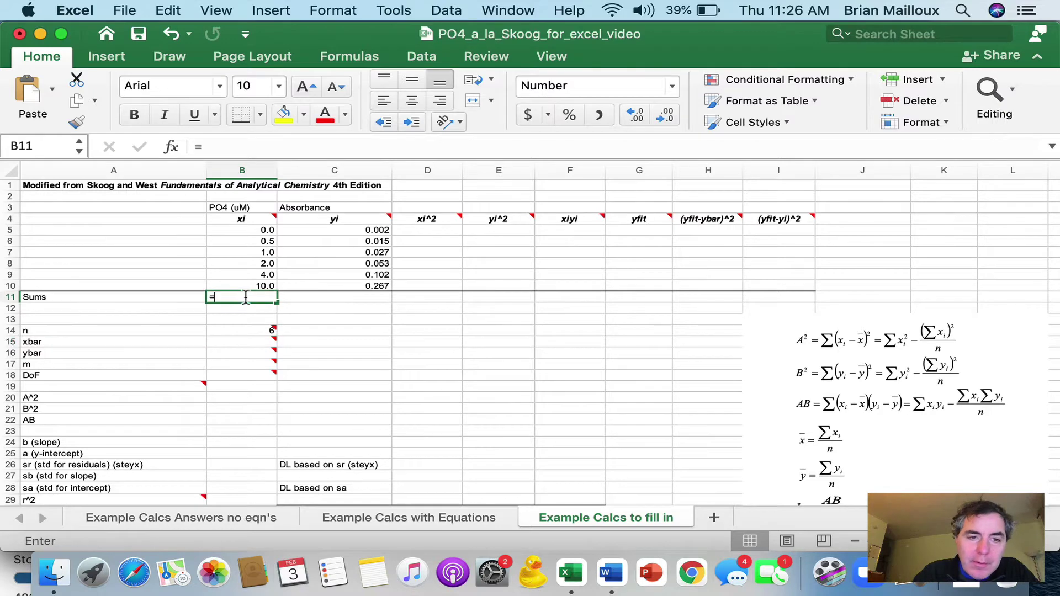
text(sum()
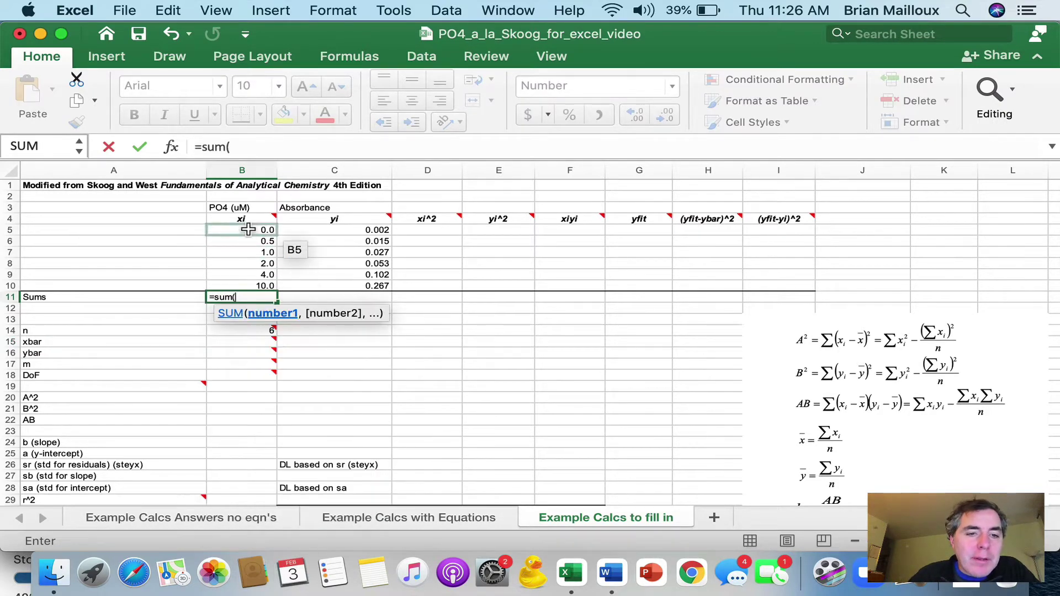
drag(248, 230, 248, 283)
text())
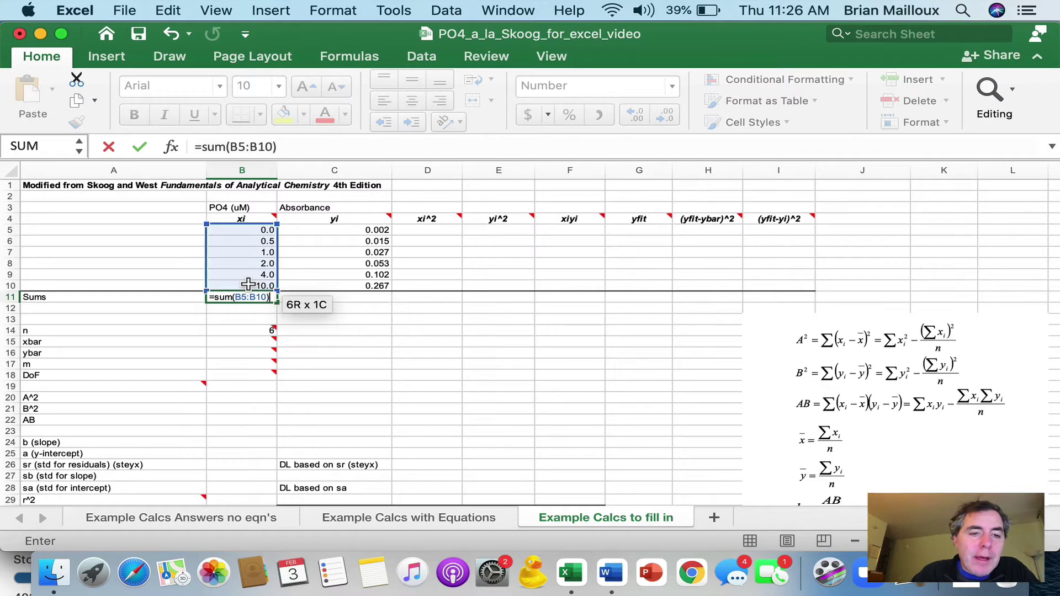
key(Return)
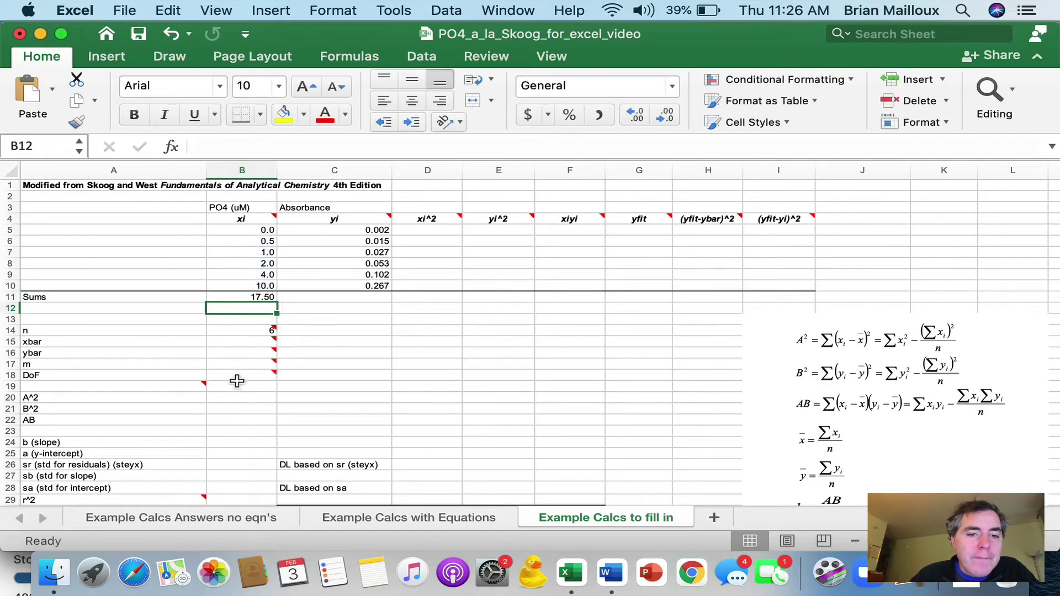
- Calculate xbar in B15 by dividing the xi sum by n with =B11/B14
click(244, 340)
text(=)
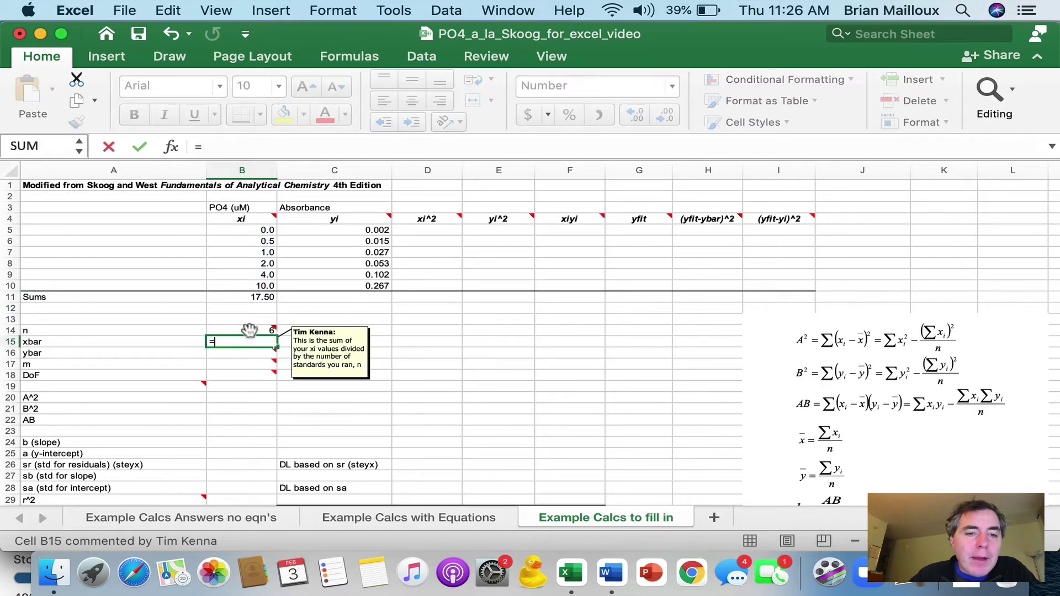
click(256, 298)
text(/)
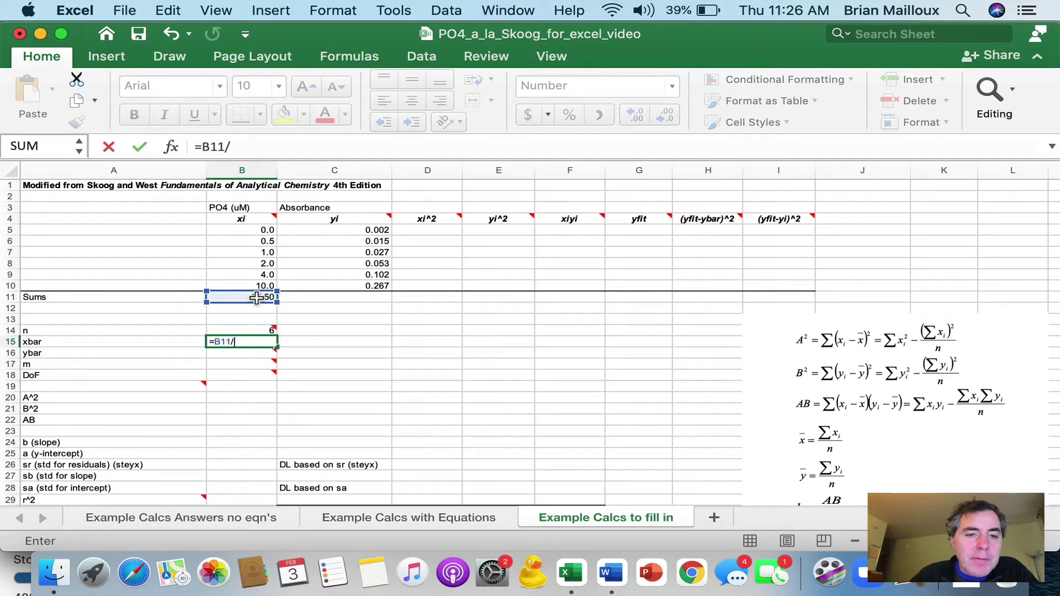
click(244, 325)
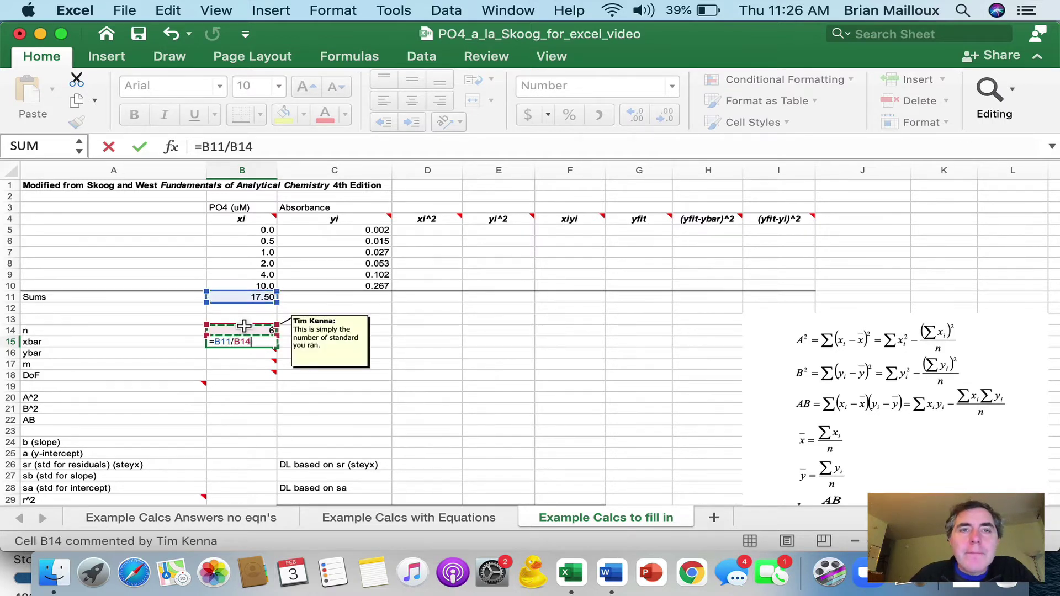
key(Return)
- Extend the Sums formula from B11 to C11 to total the yi values
mouse_move(248, 371)
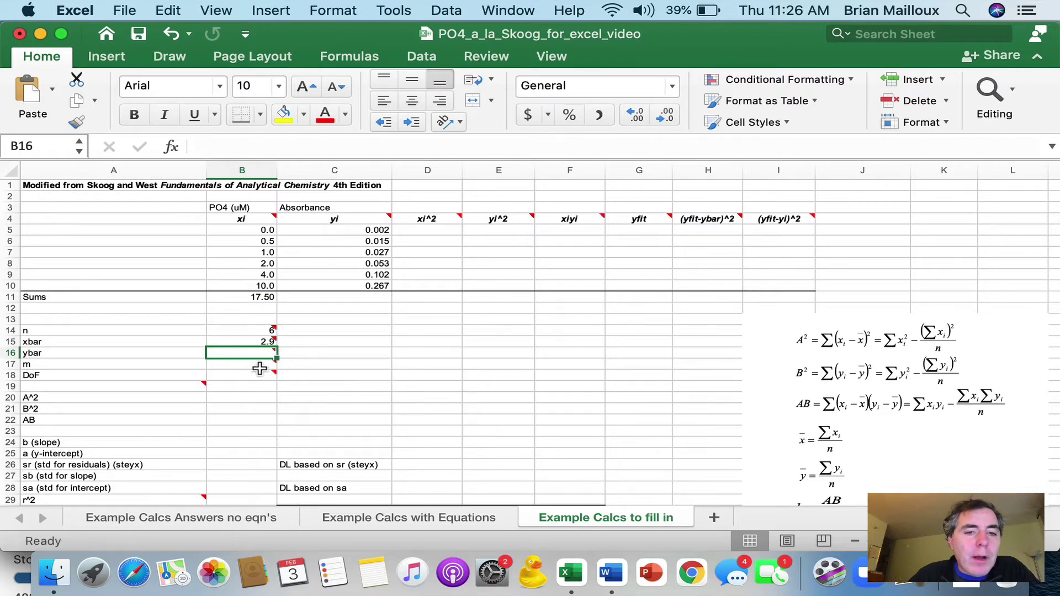
click(243, 297)
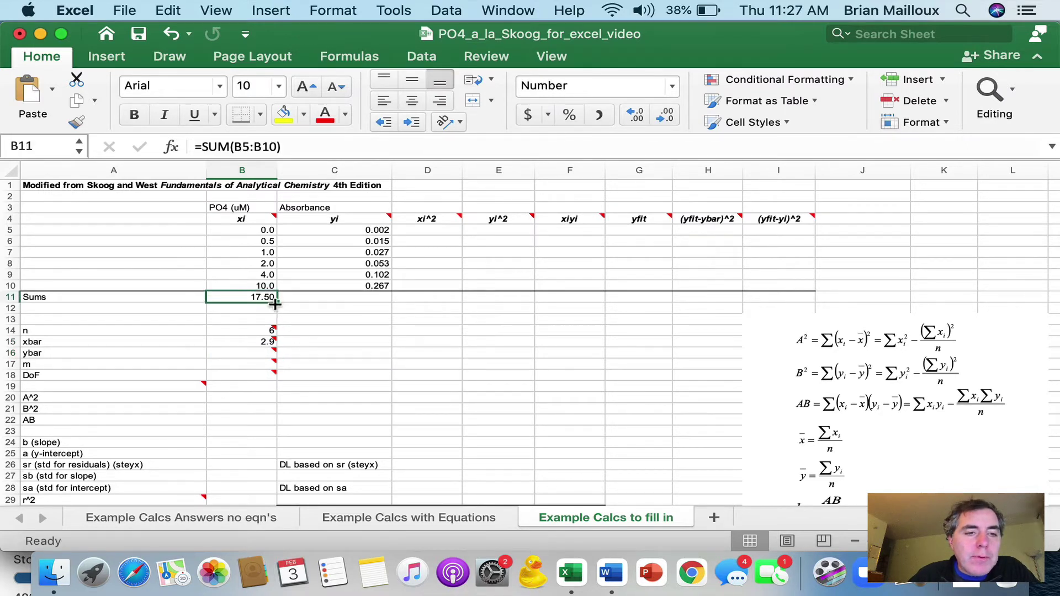
drag(277, 301, 347, 297)
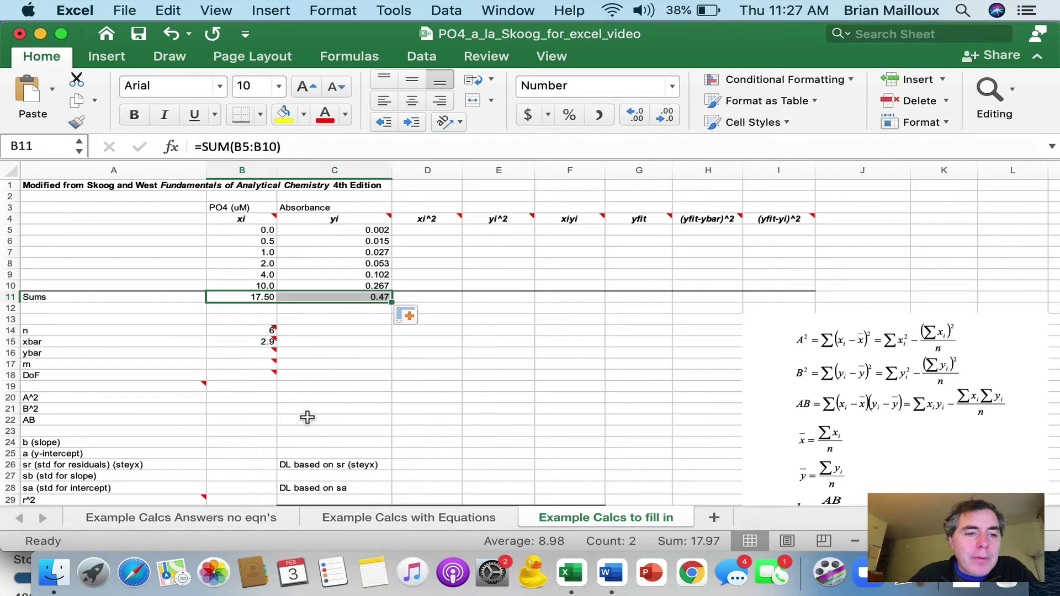
- Calculate ybar in B16 by dividing the yi sum by n with =C11/B14
mouse_move(230, 346)
click(229, 348)
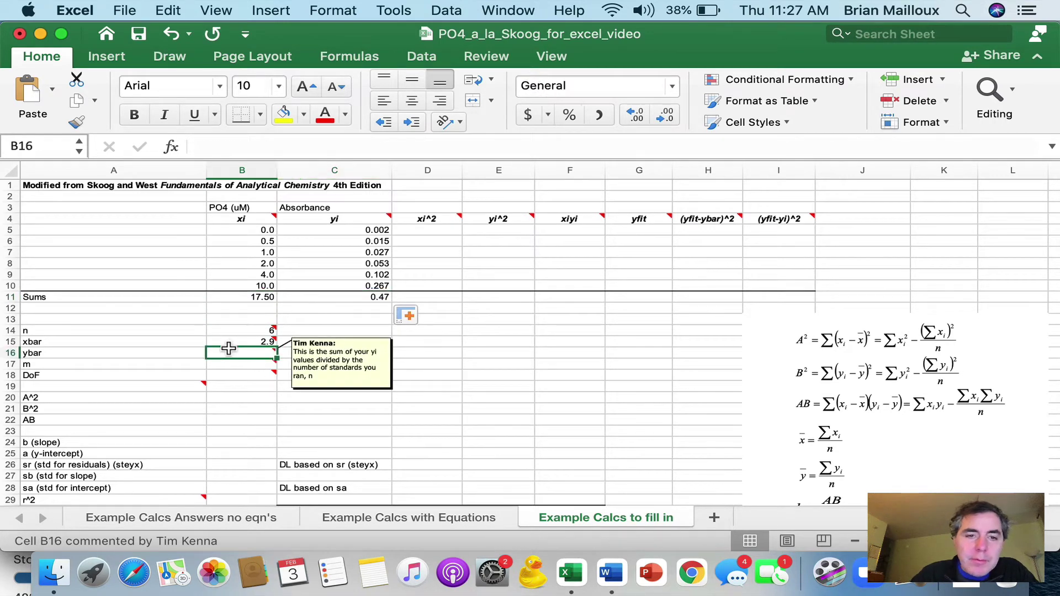
text(=)
click(366, 296)
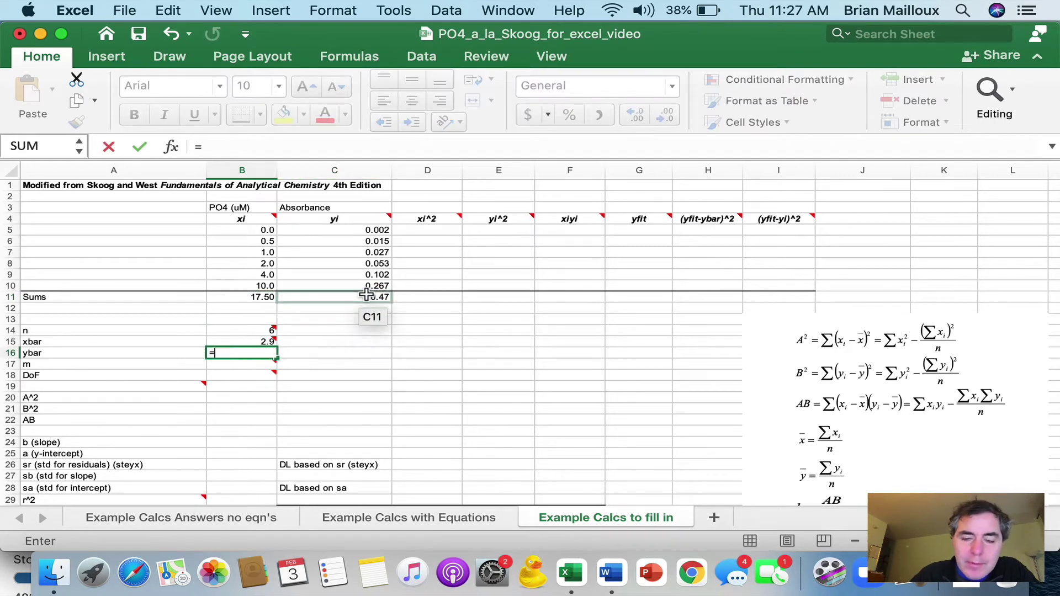
text(/)
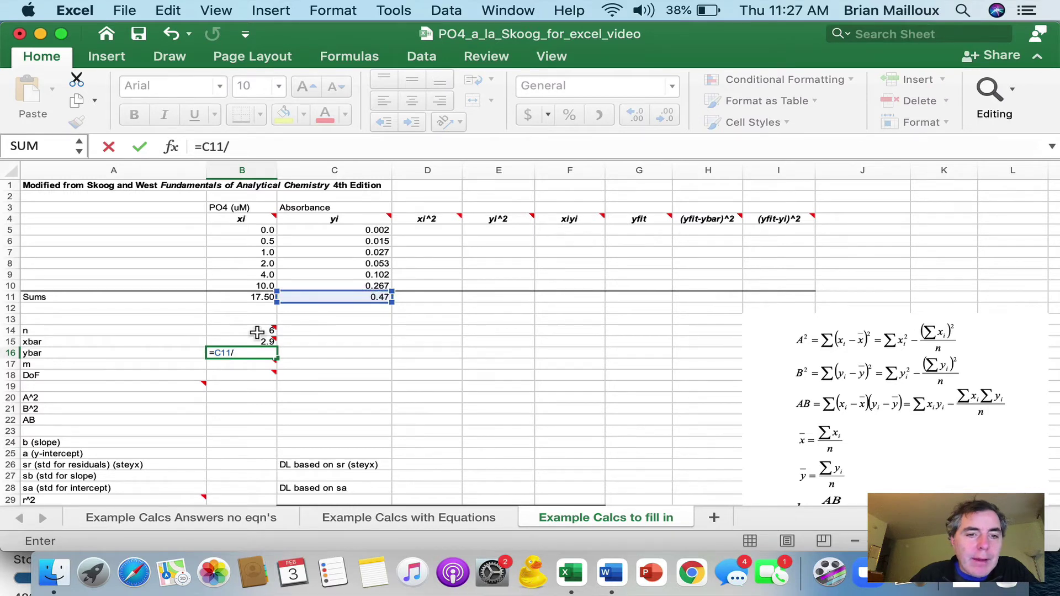
click(236, 331)
key(Return)
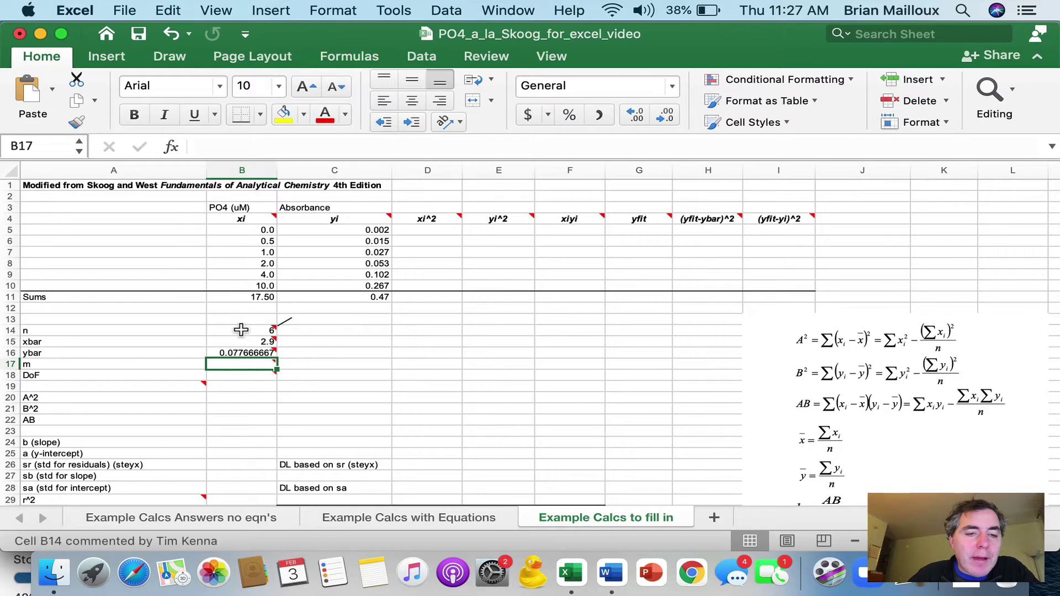
- Enter 1 as the number of replicate analyses m in B17
click(245, 343)
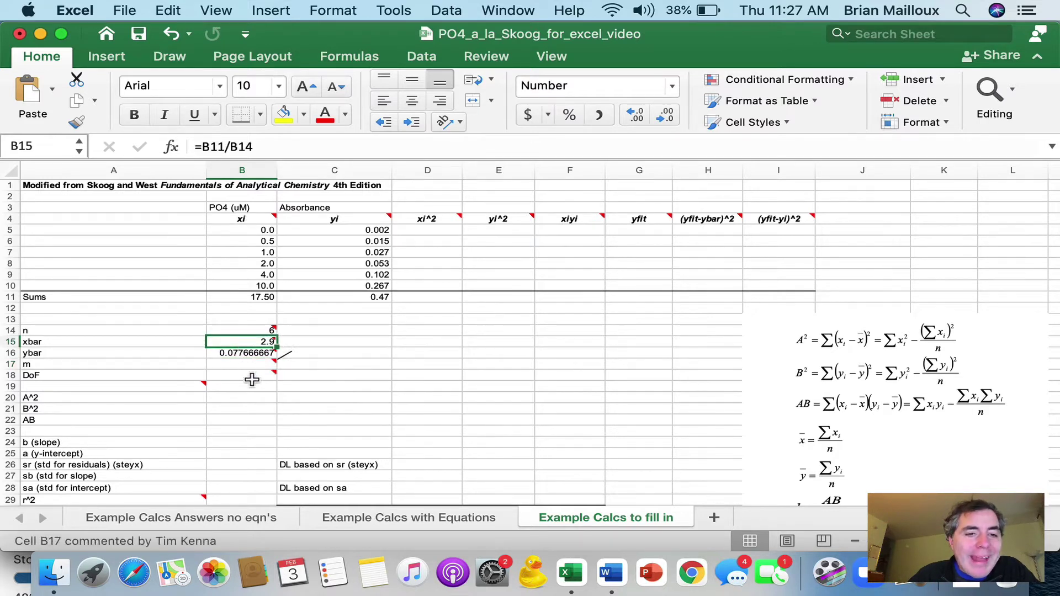
click(240, 363)
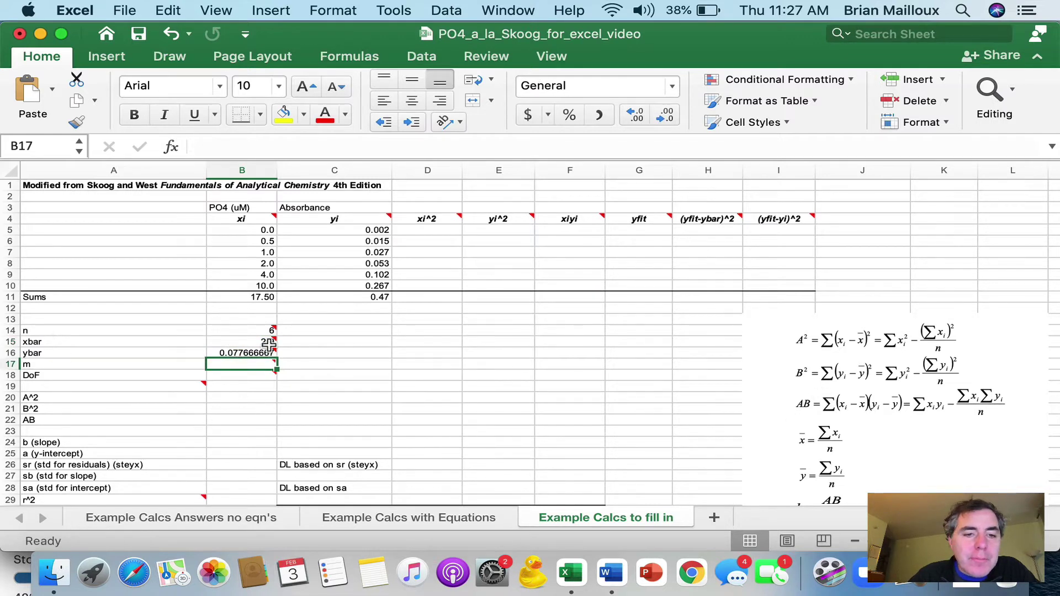
mouse_move(258, 365)
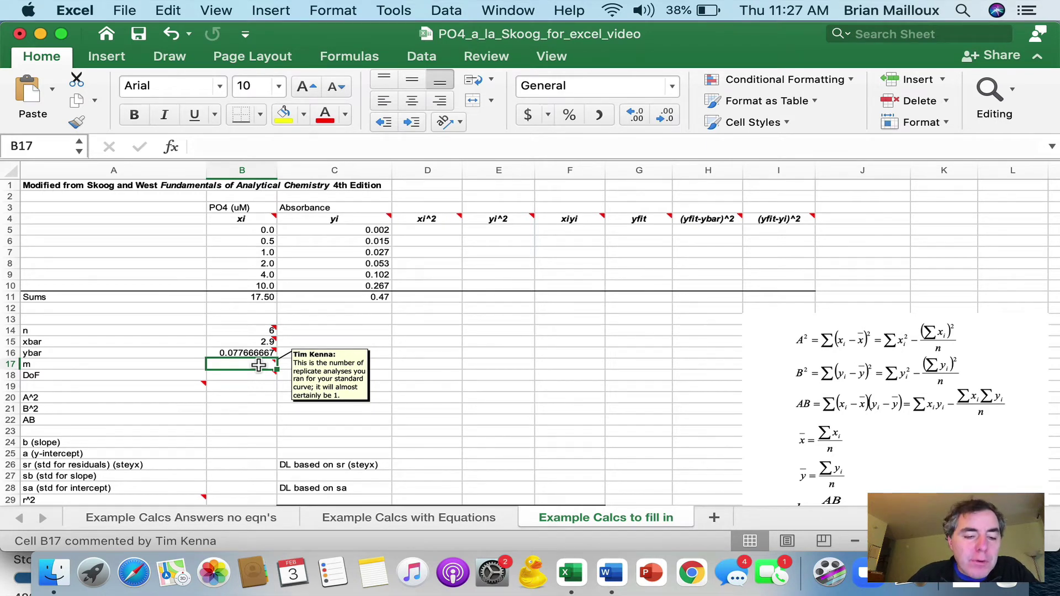
text(1)
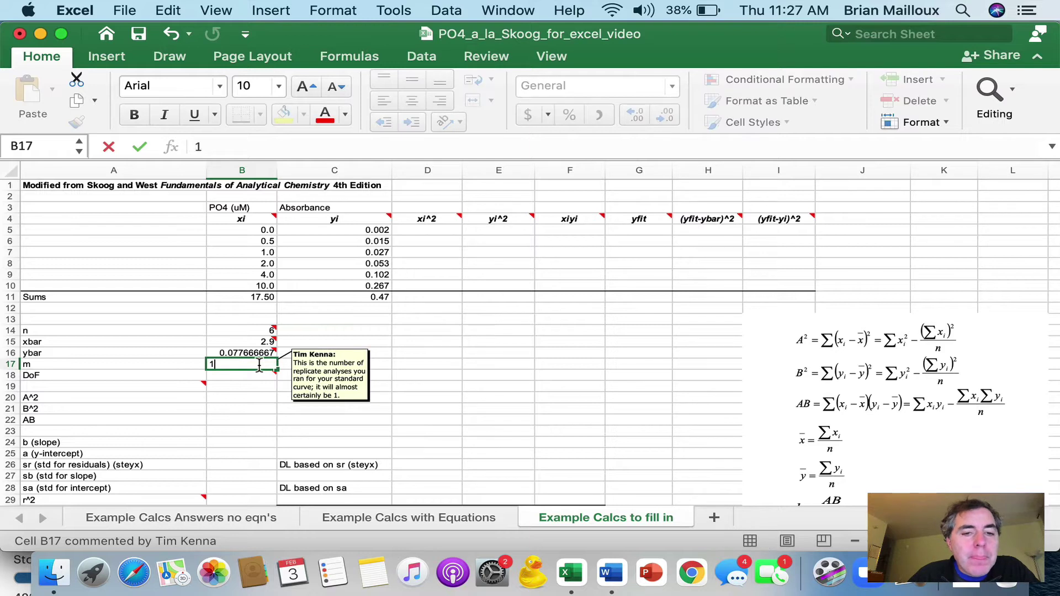
key(Return)
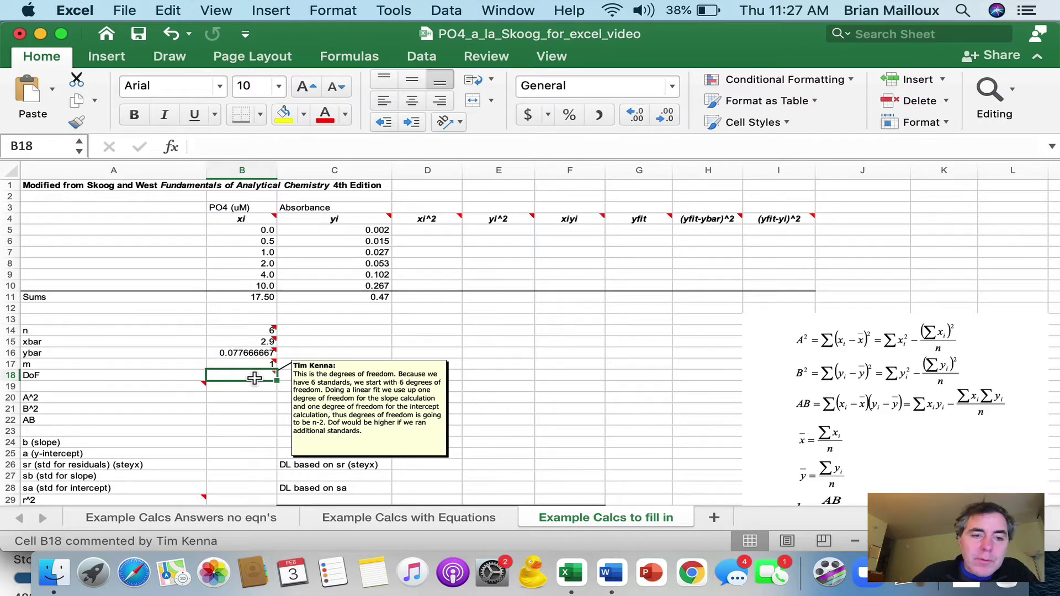
- Calculate the degrees of freedom in B18 as n minus 2 with =B14-2
text(=)
click(247, 330)
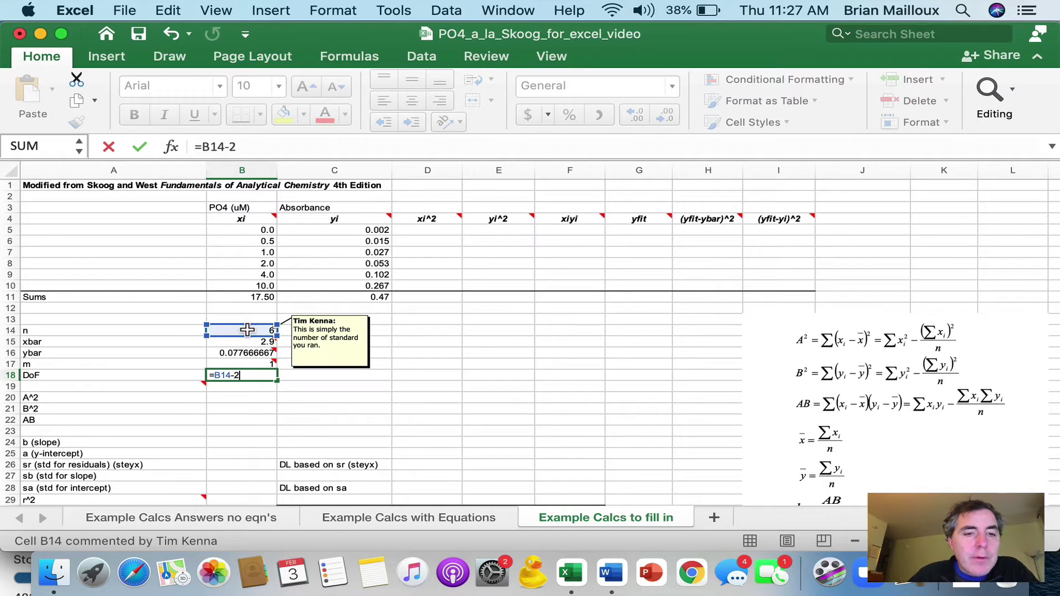
key(Return)
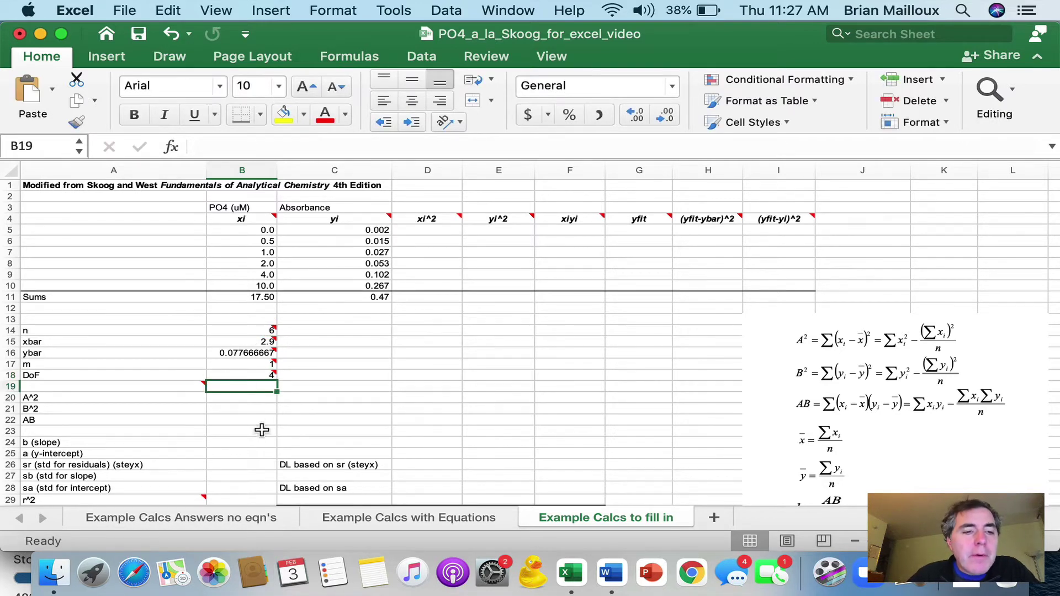
- Square the first xi value in D5 with =B5^2 and fill the formula down the xi^2 column to D10
mouse_move(65, 391)
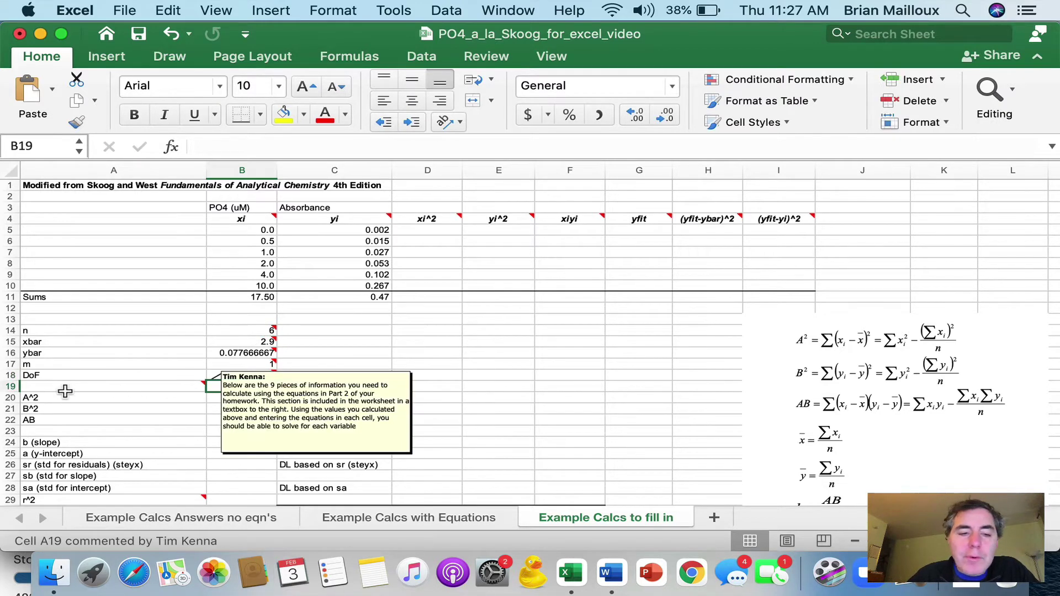
click(56, 399)
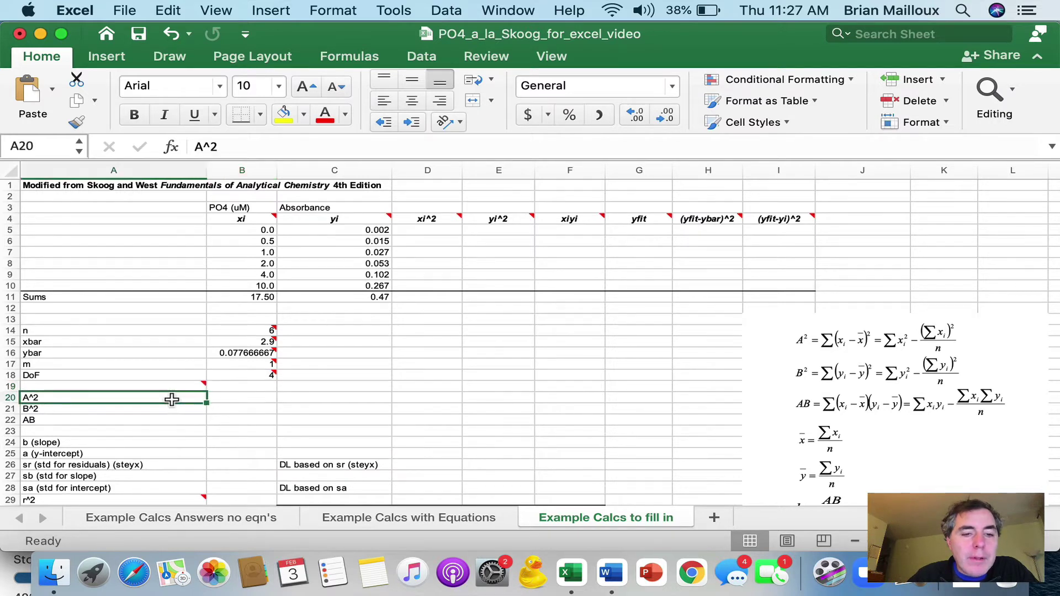
click(257, 398)
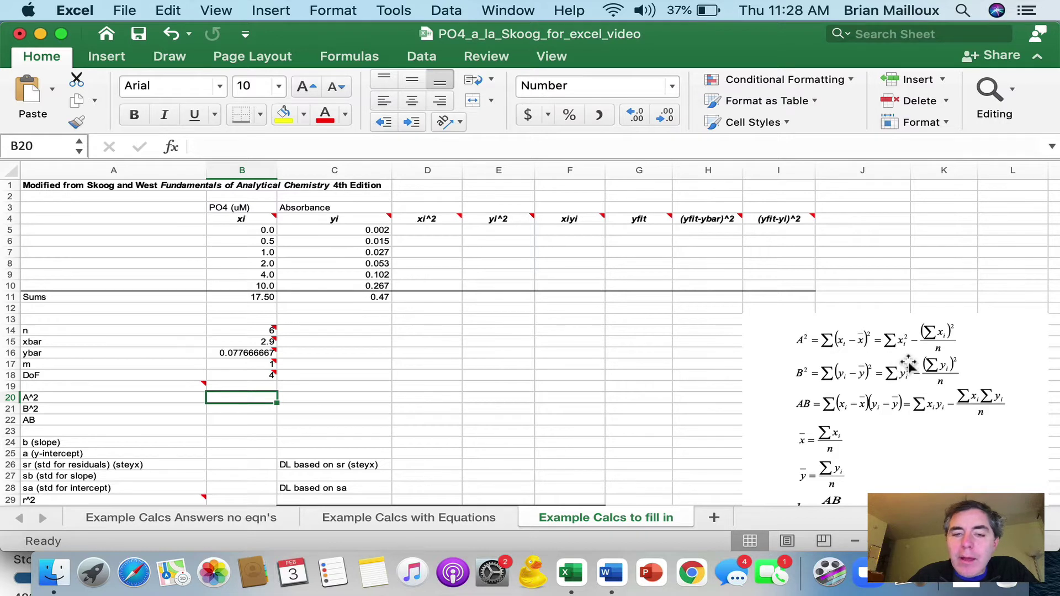
click(428, 227)
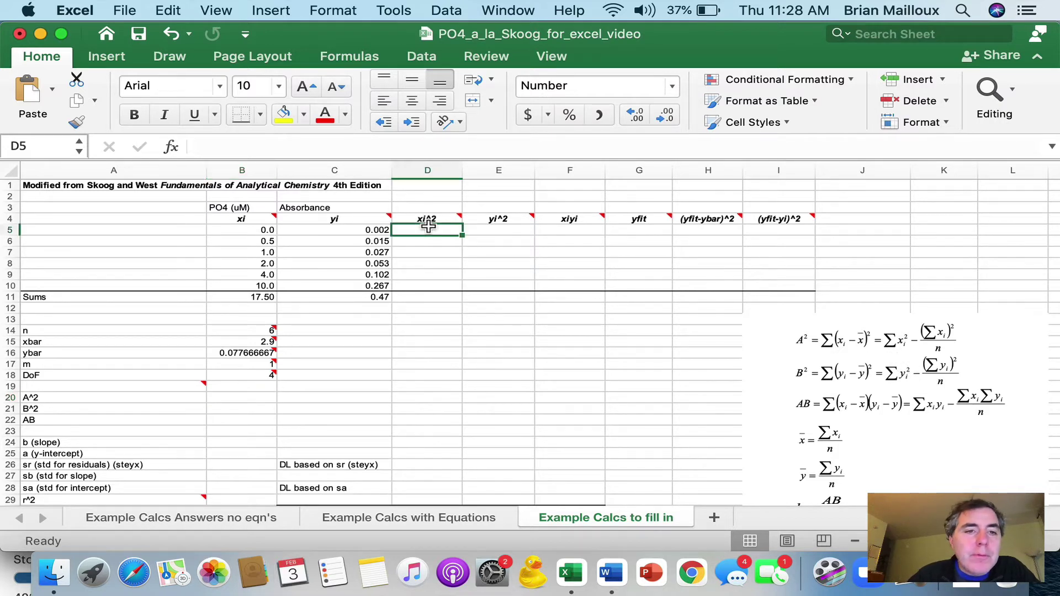
text(=)
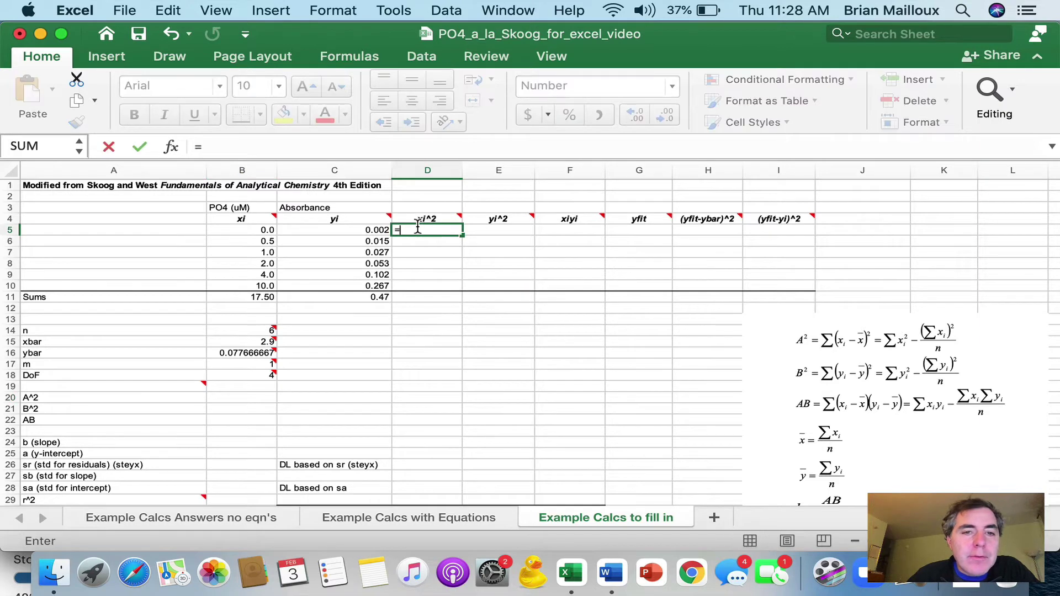
click(245, 232)
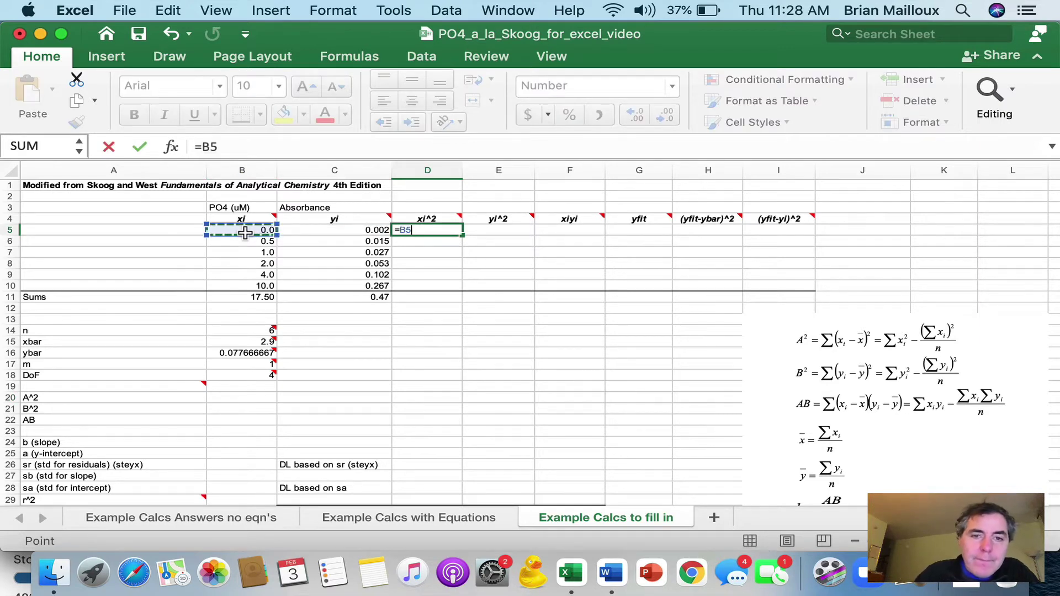
text(^2)
key(Return)
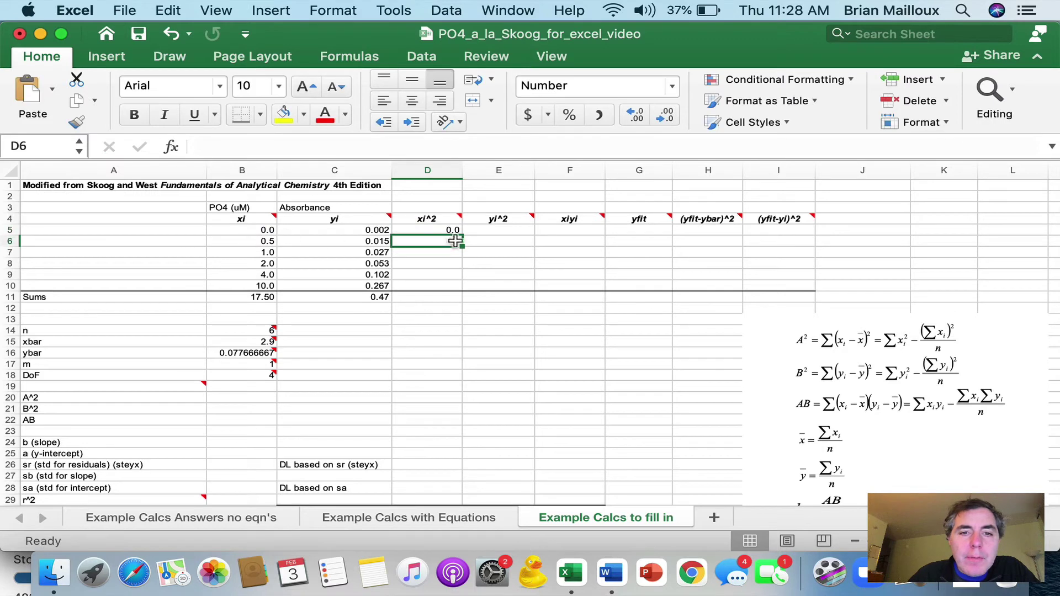
click(460, 231)
drag(461, 234, 461, 288)
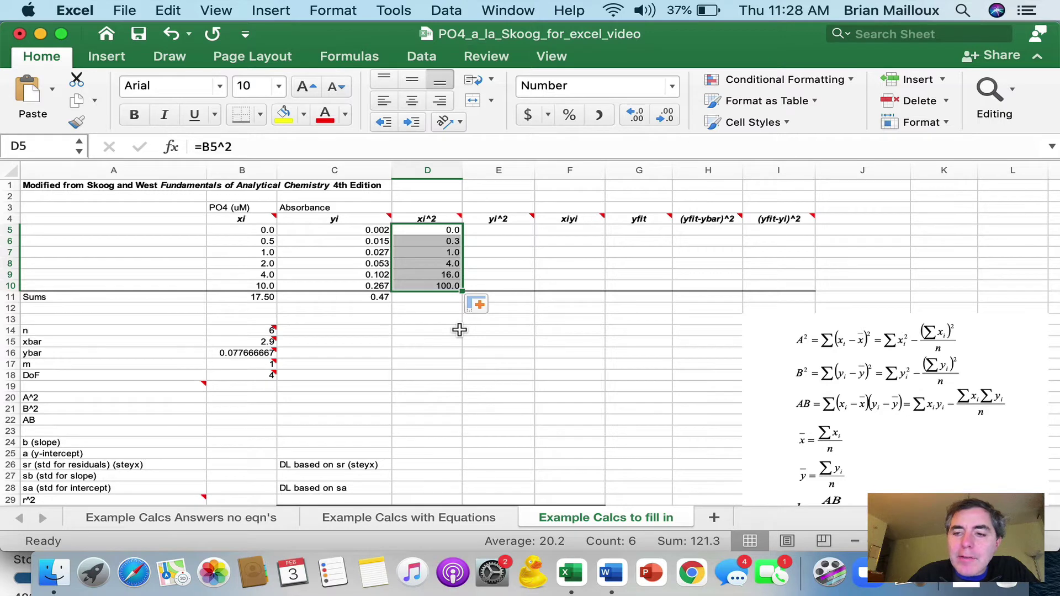
- Extend the Sums formula from C11 to D11 to total the xi^2 column
click(324, 301)
drag(391, 300, 440, 307)
click(445, 317)
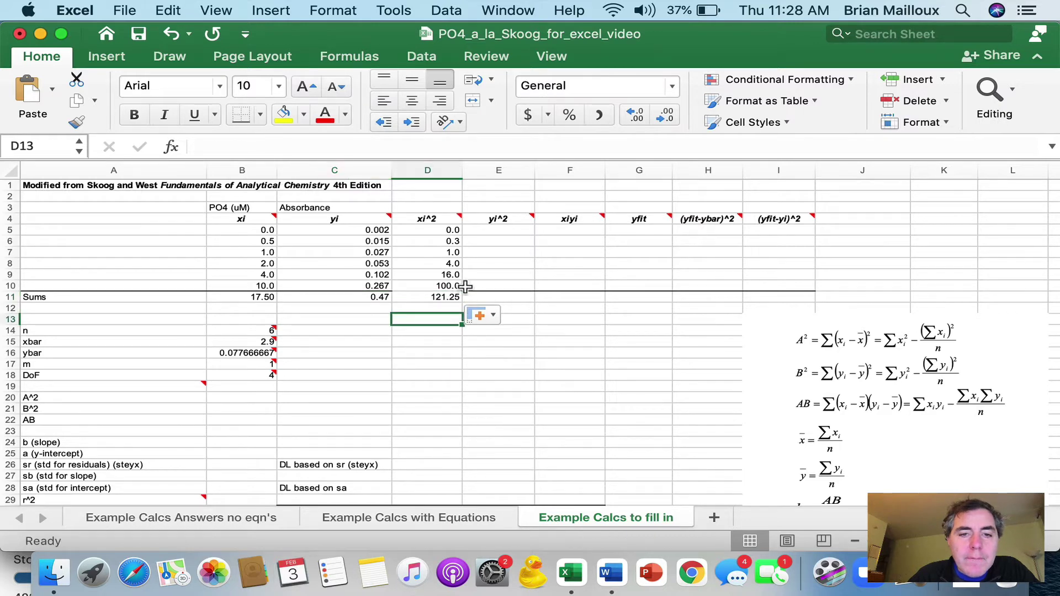
click(440, 285)
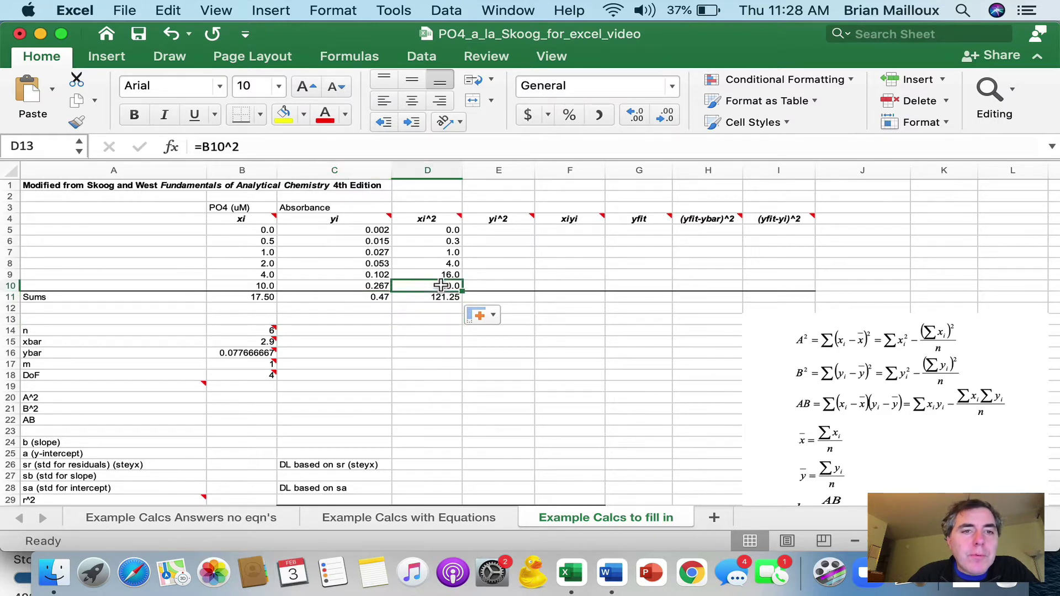
click(405, 365)
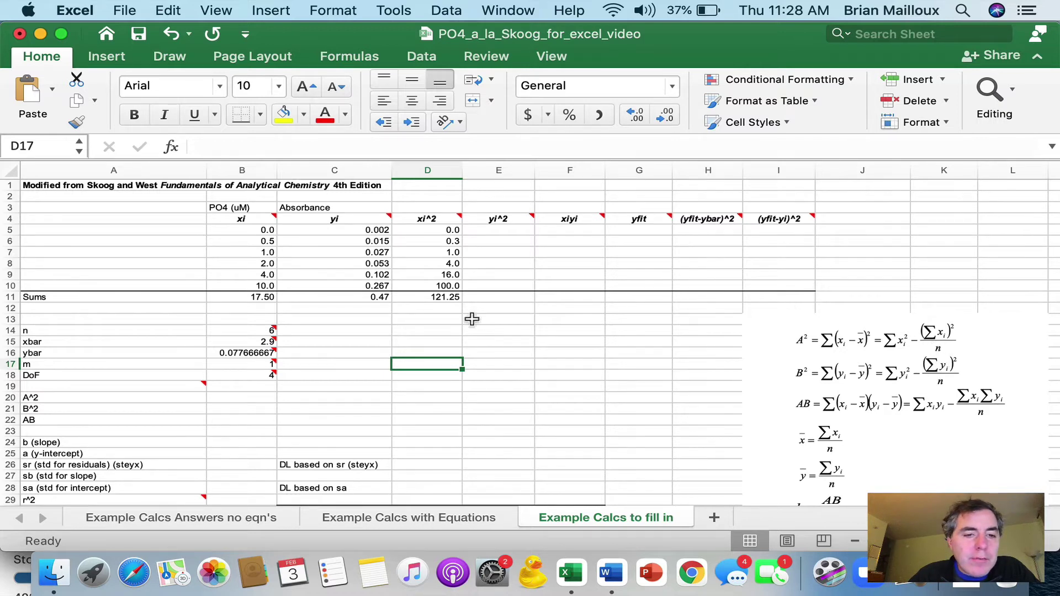
- Calculate A^2 in B20 with =D11-B11^2/B14
click(240, 397)
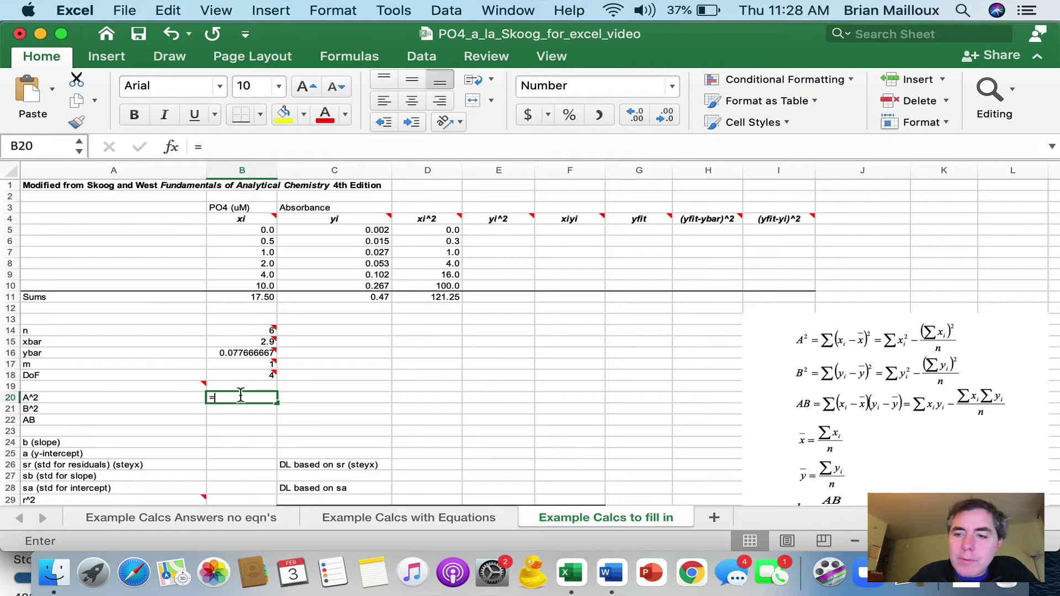
text(=)
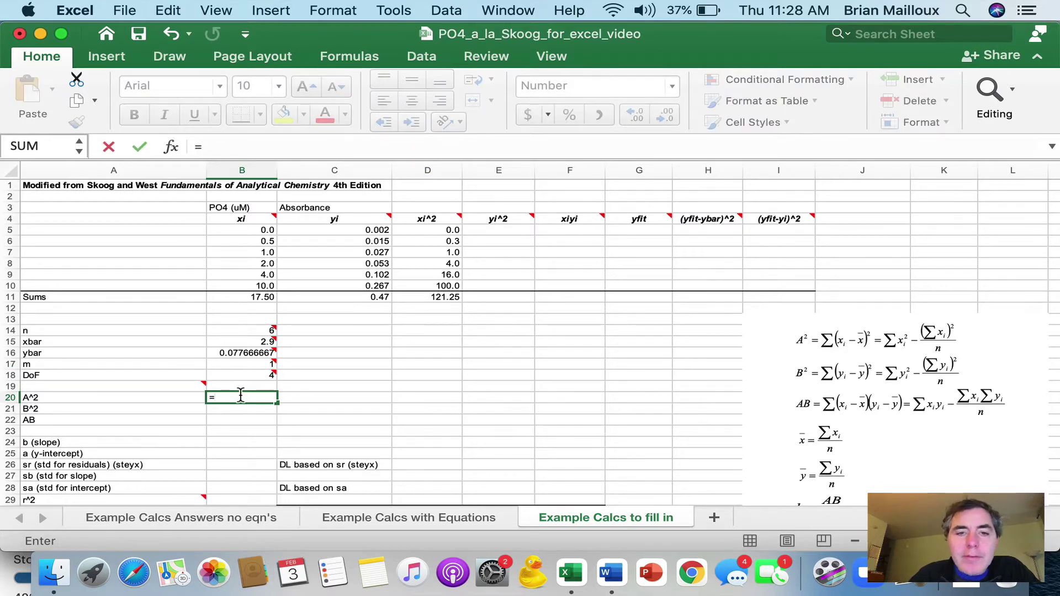
drag(456, 342, 446, 296)
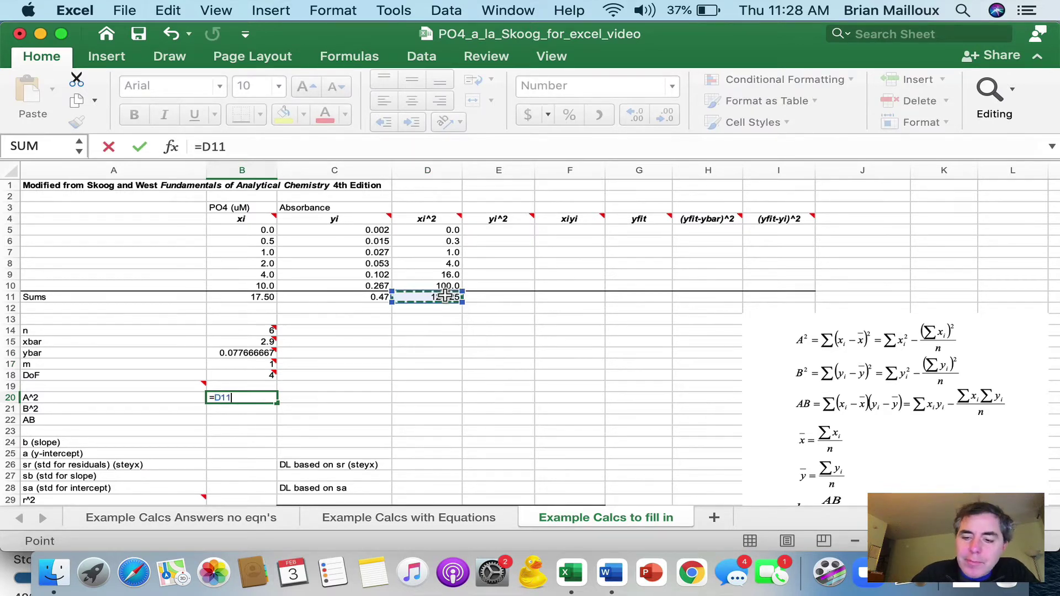
text(-)
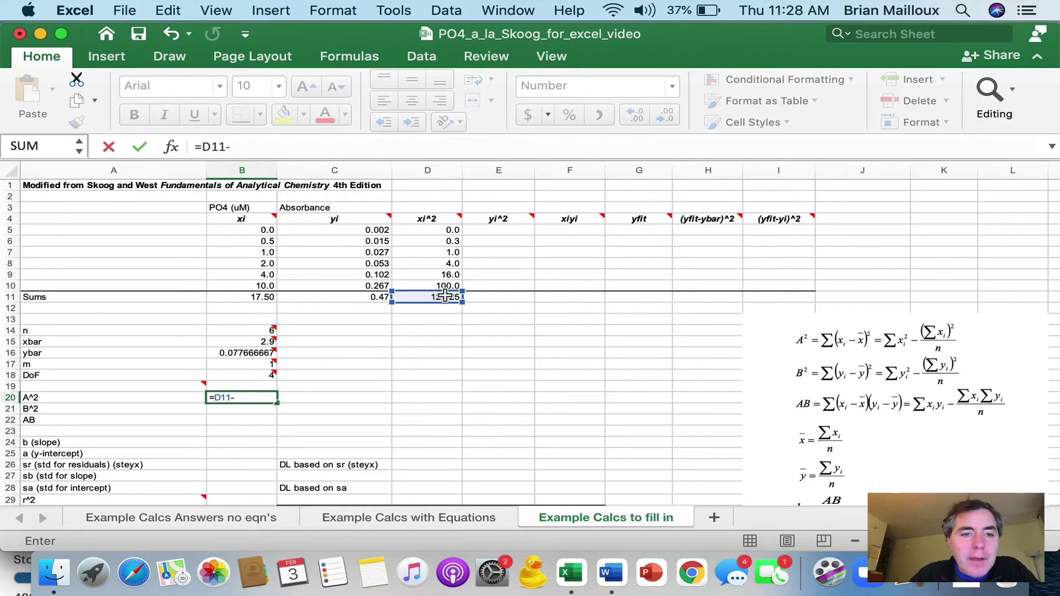
click(238, 299)
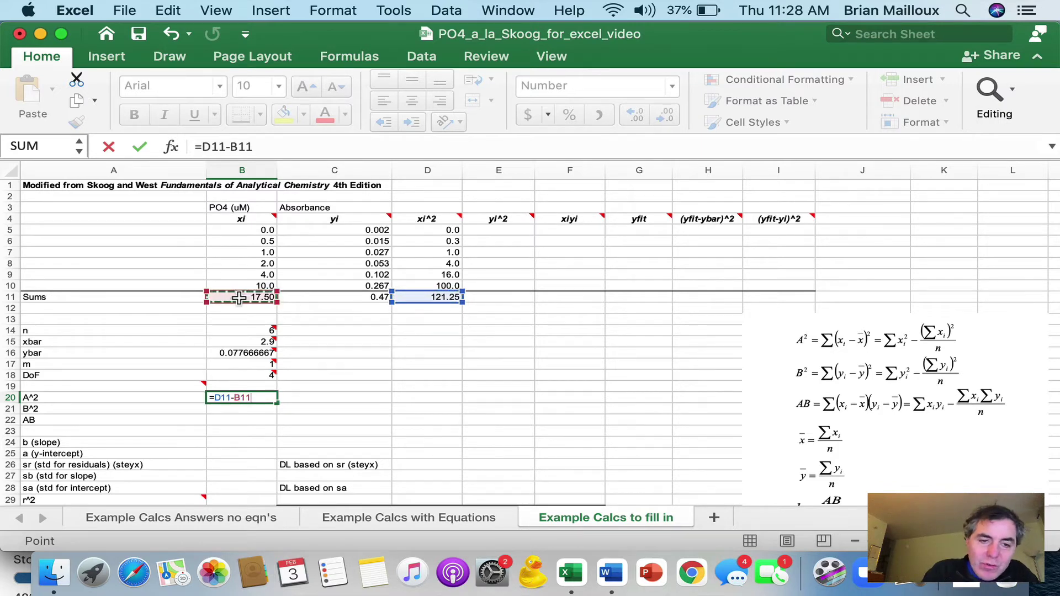
text(^)
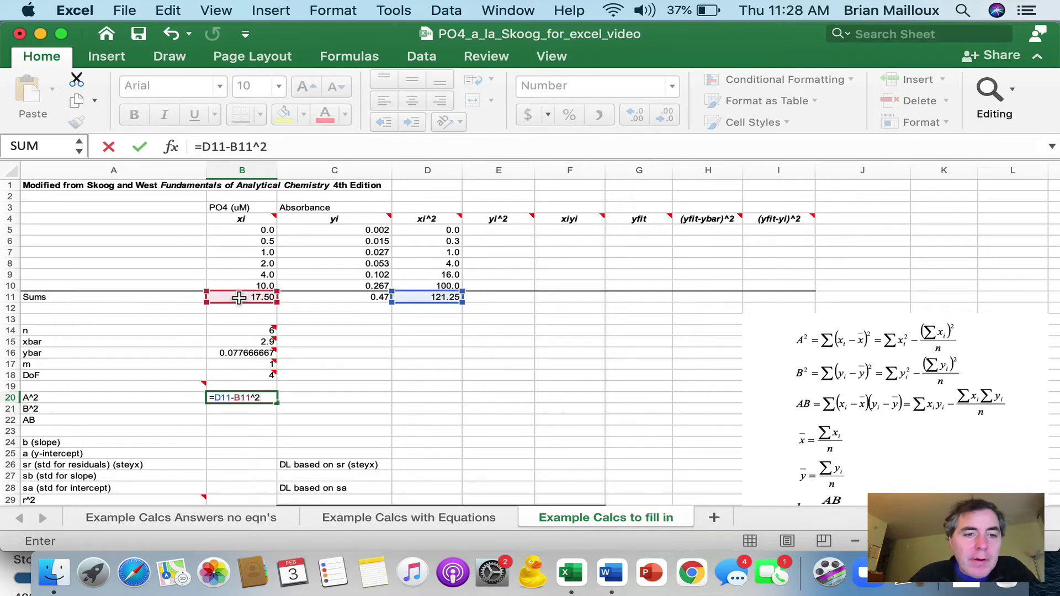
text(2/)
click(243, 332)
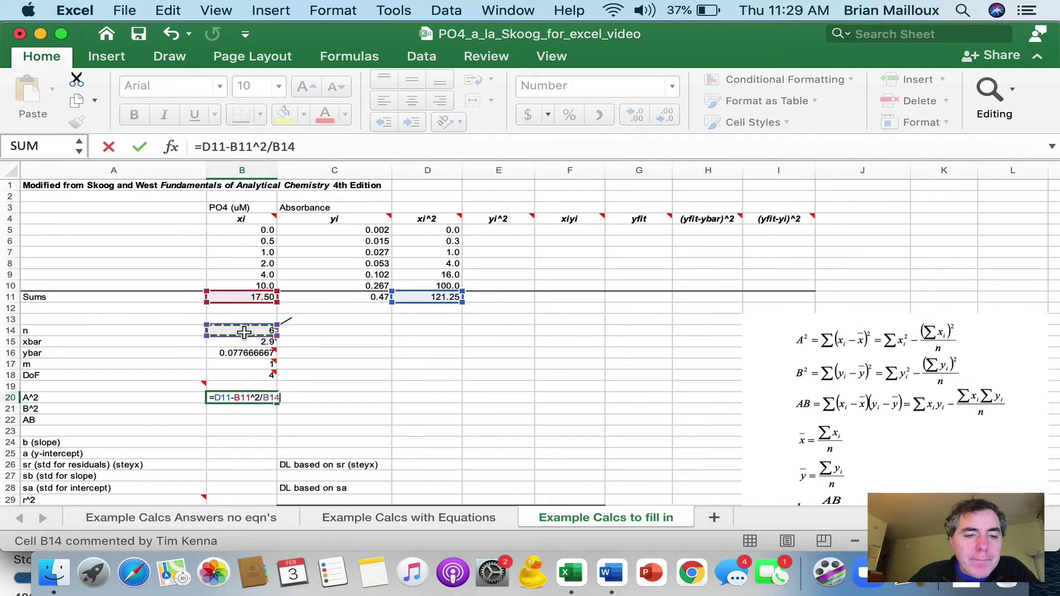
key(Return)
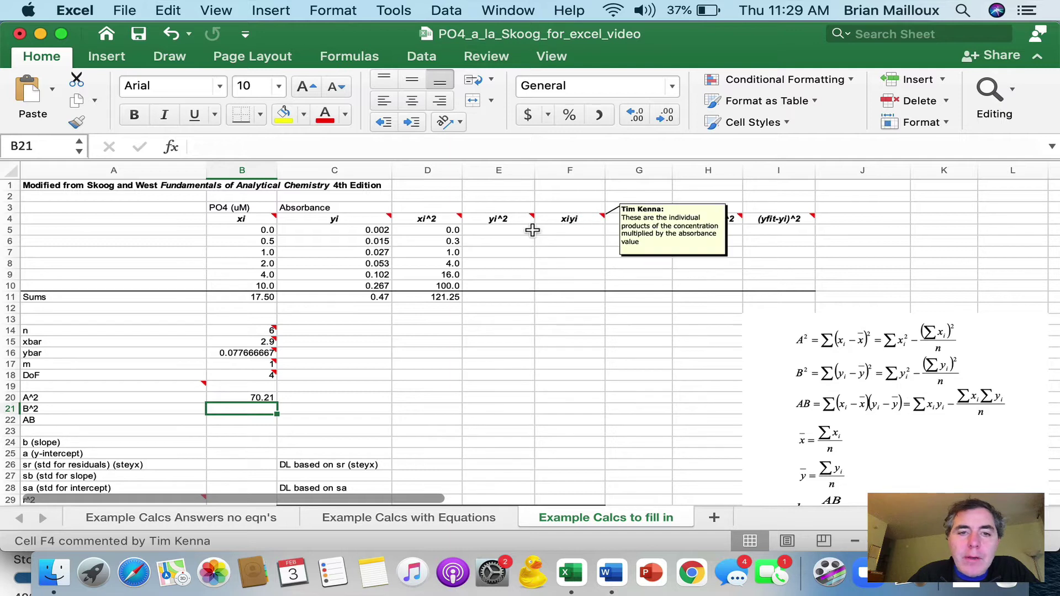
- Square the first yi value in E5 with =C5^2 and fill the formula down the yi^2 column to E10
click(488, 233)
text(=)
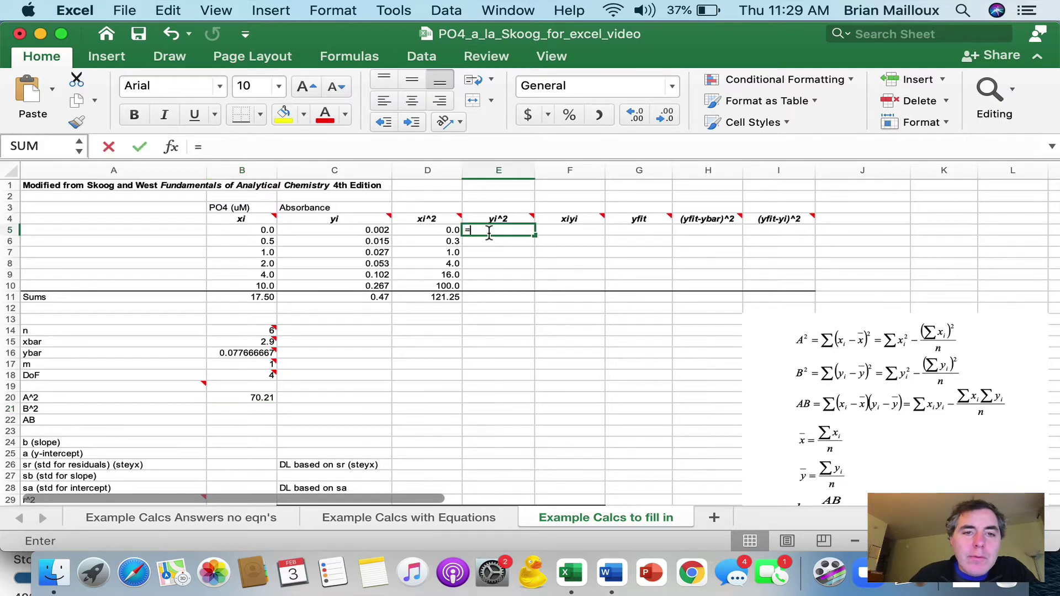
click(381, 231)
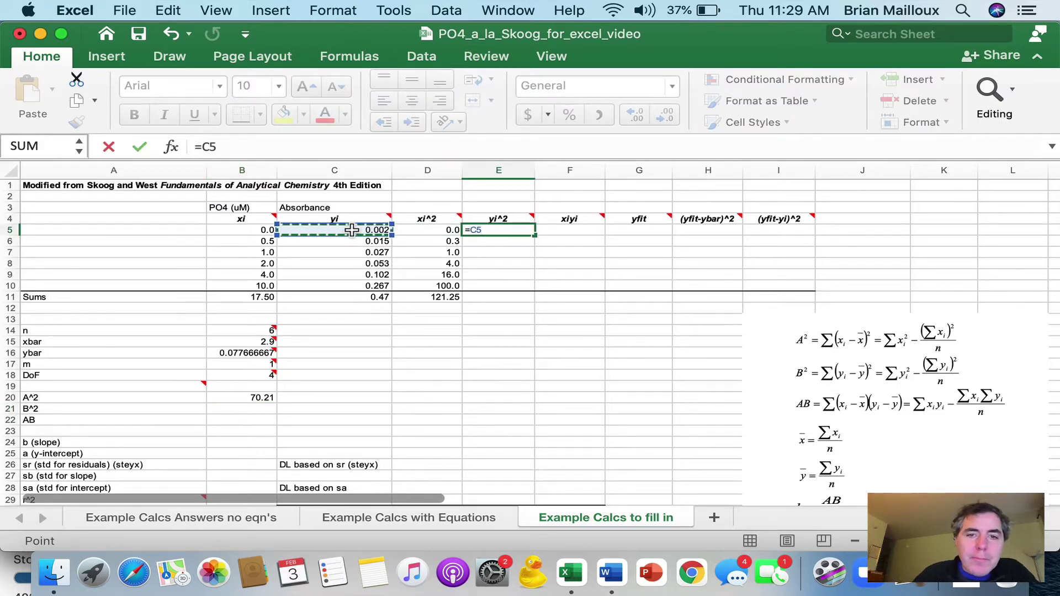
text(^2)
key(Return)
click(527, 230)
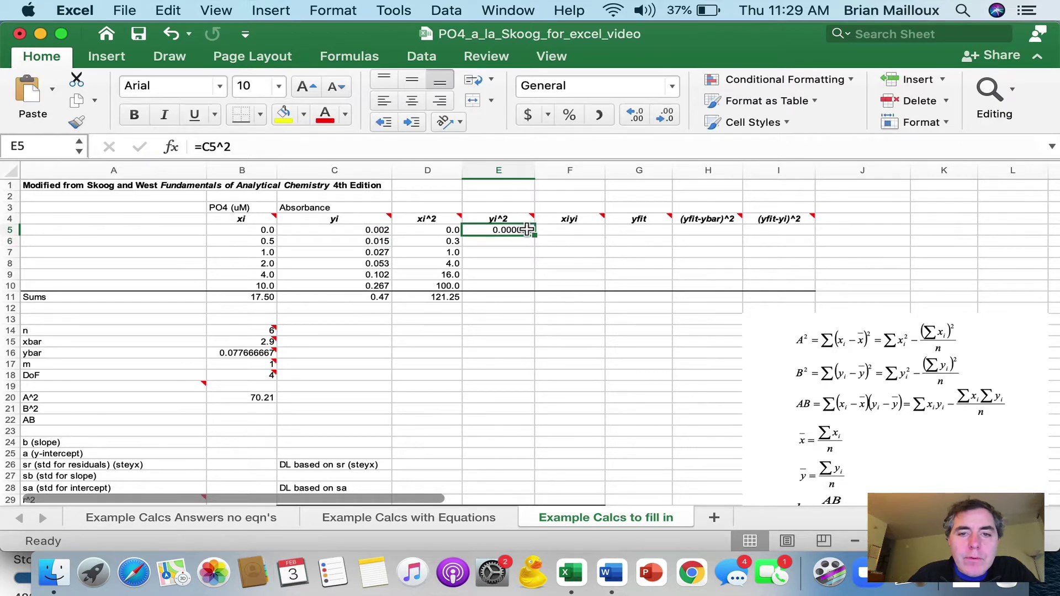
drag(528, 230, 529, 293)
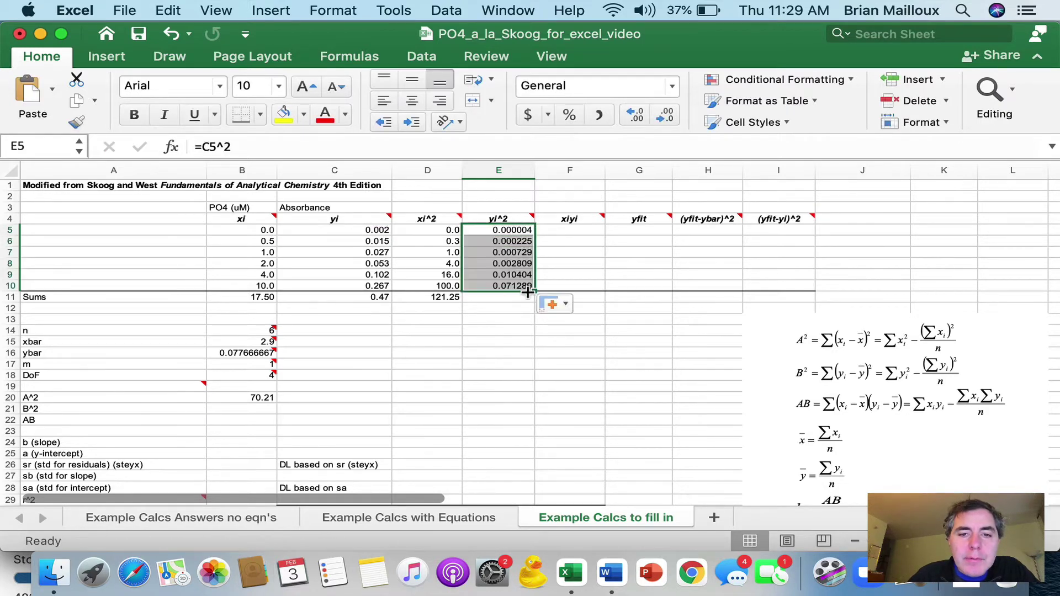
- Reapply the bottom border to E10 and extend the Sums formula from D11 to E11 to total the yi^2 column
click(516, 307)
click(500, 275)
click(491, 285)
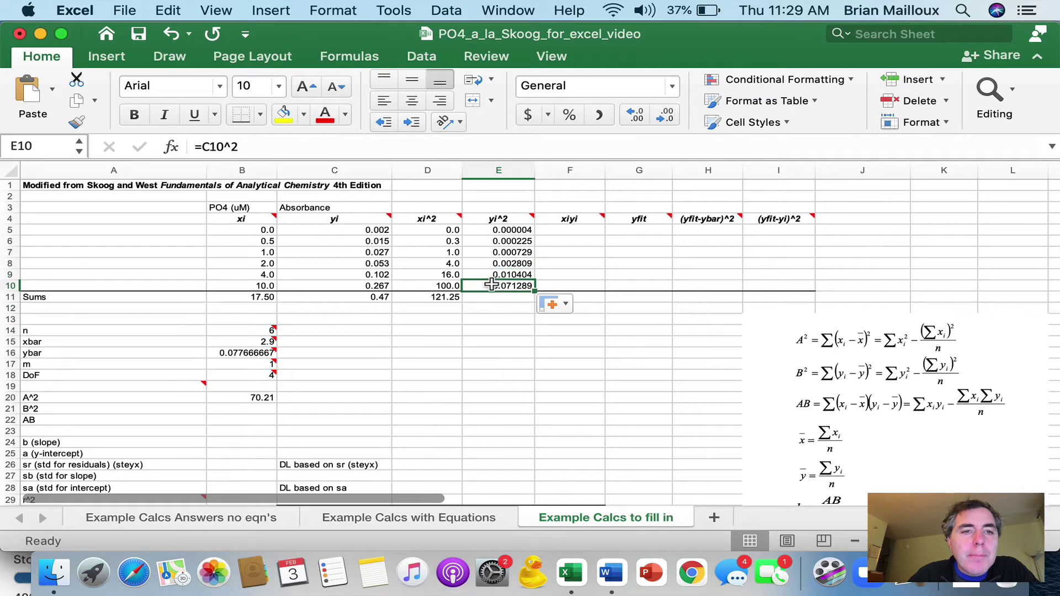
click(240, 116)
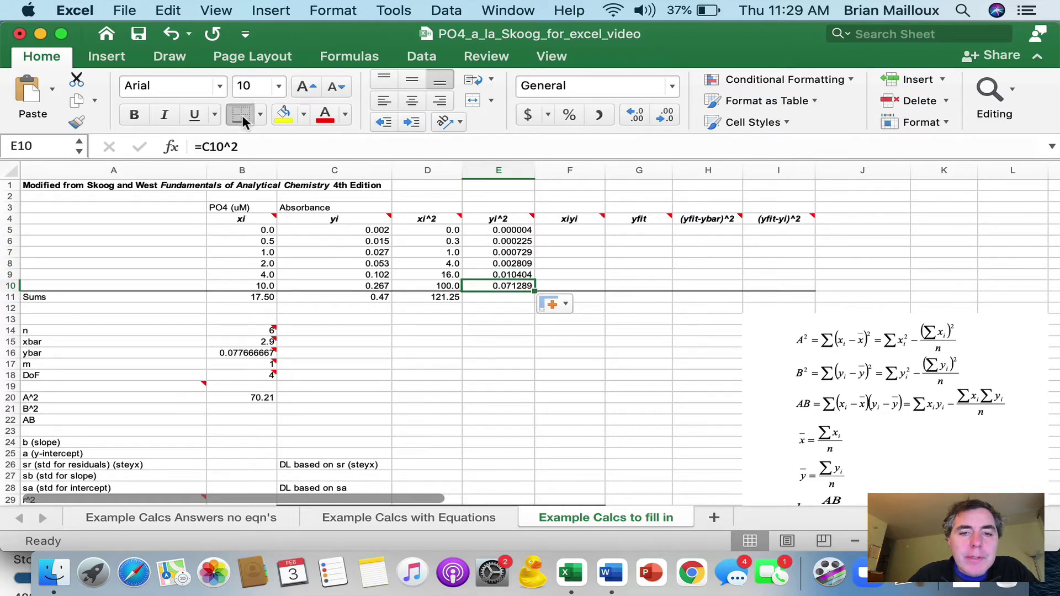
click(452, 298)
drag(463, 300, 509, 303)
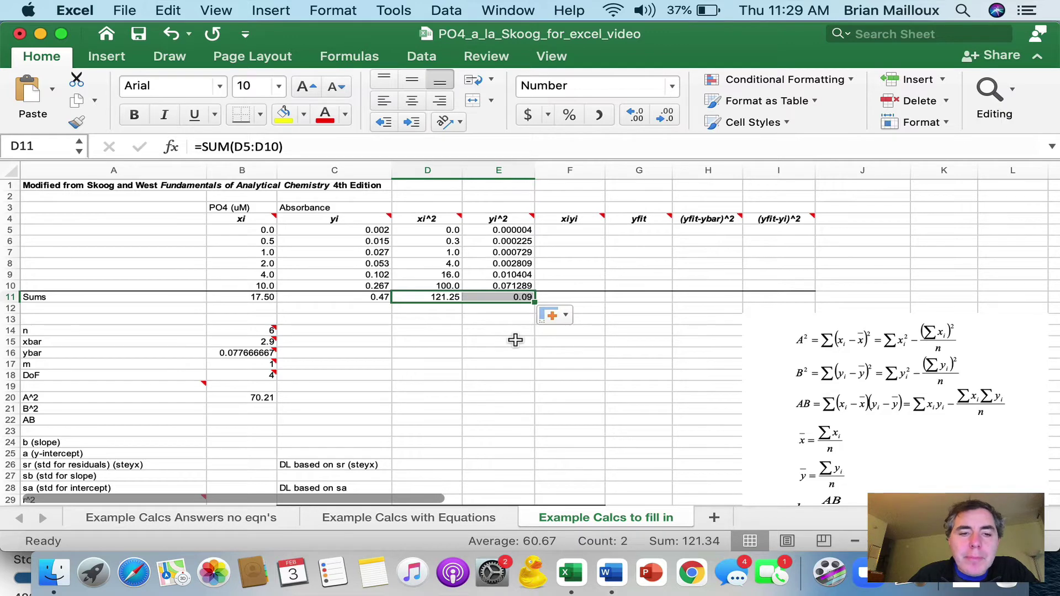
- Calculate B^2 in B21 with =E11-C11^2/B14
scroll(457, 330, down, 2)
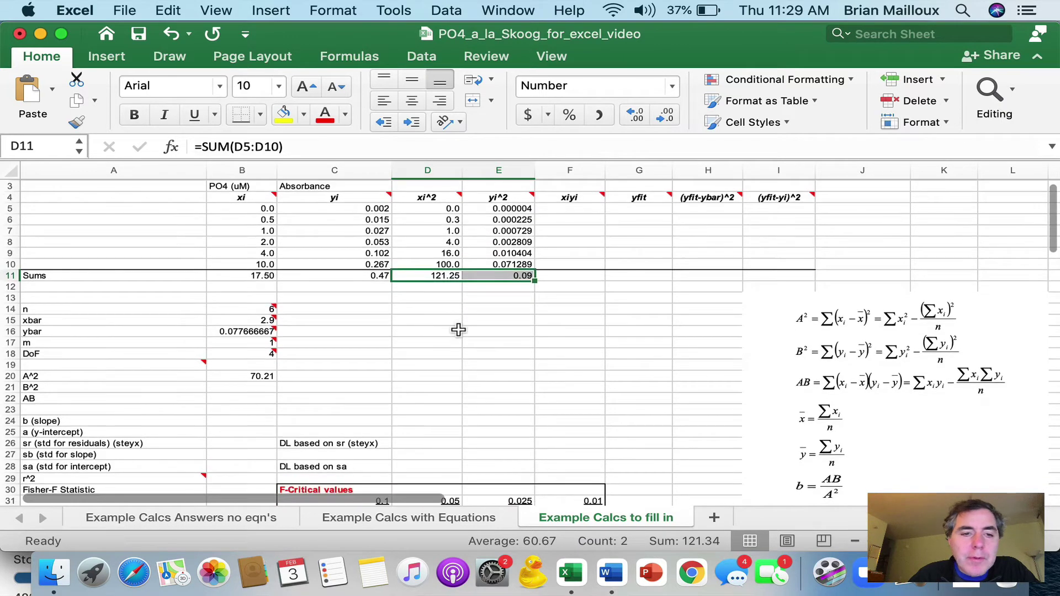
click(223, 390)
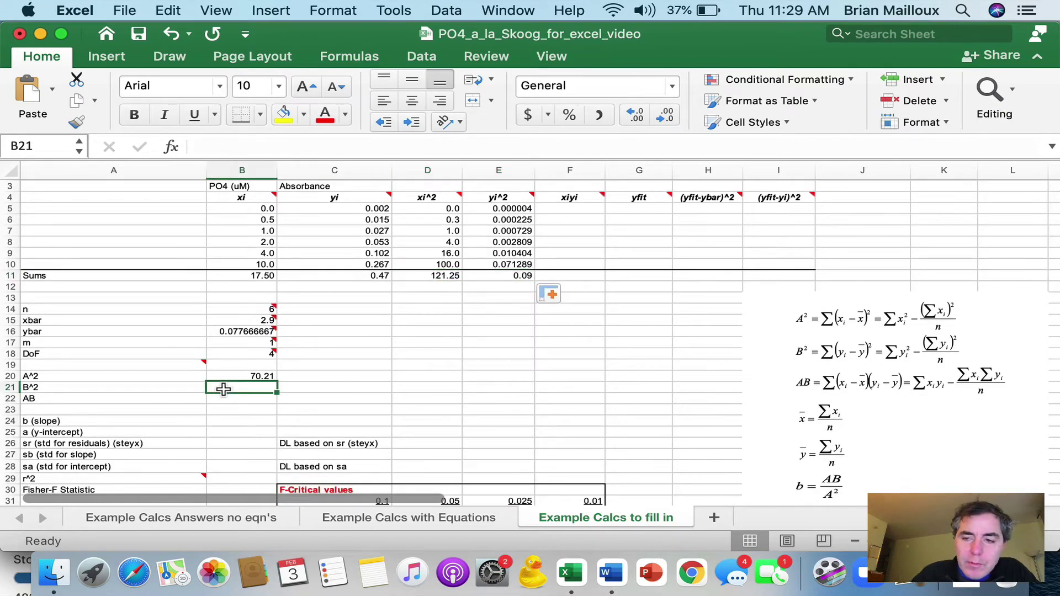
text(=)
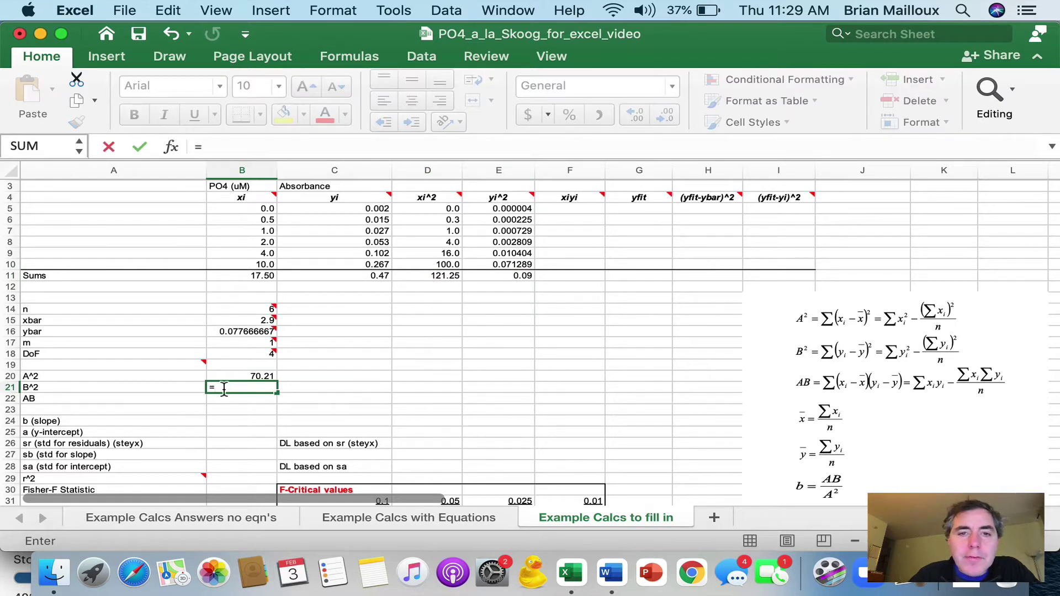
click(507, 272)
text(-)
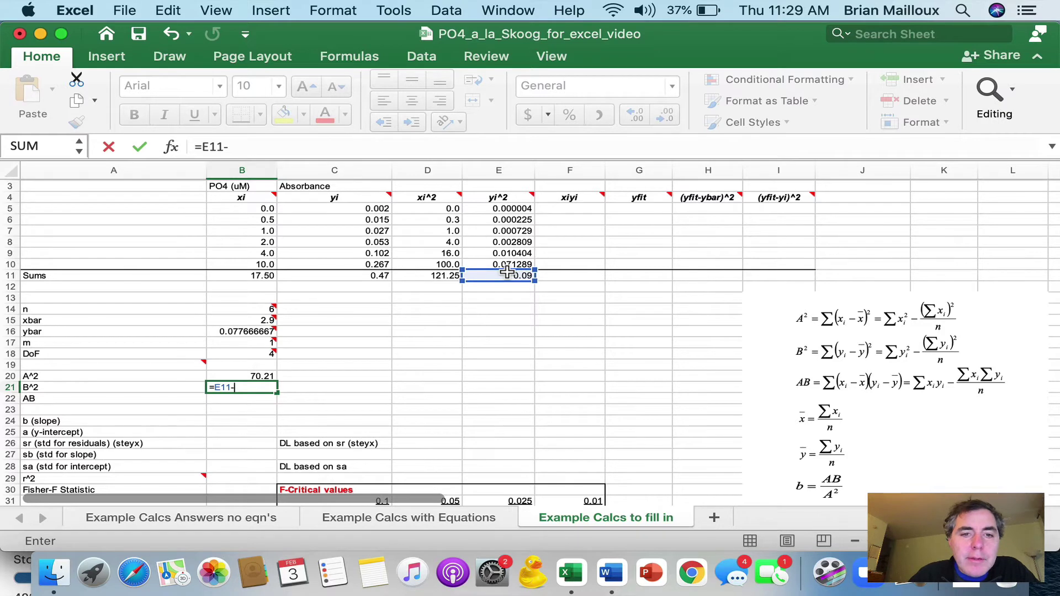
click(360, 278)
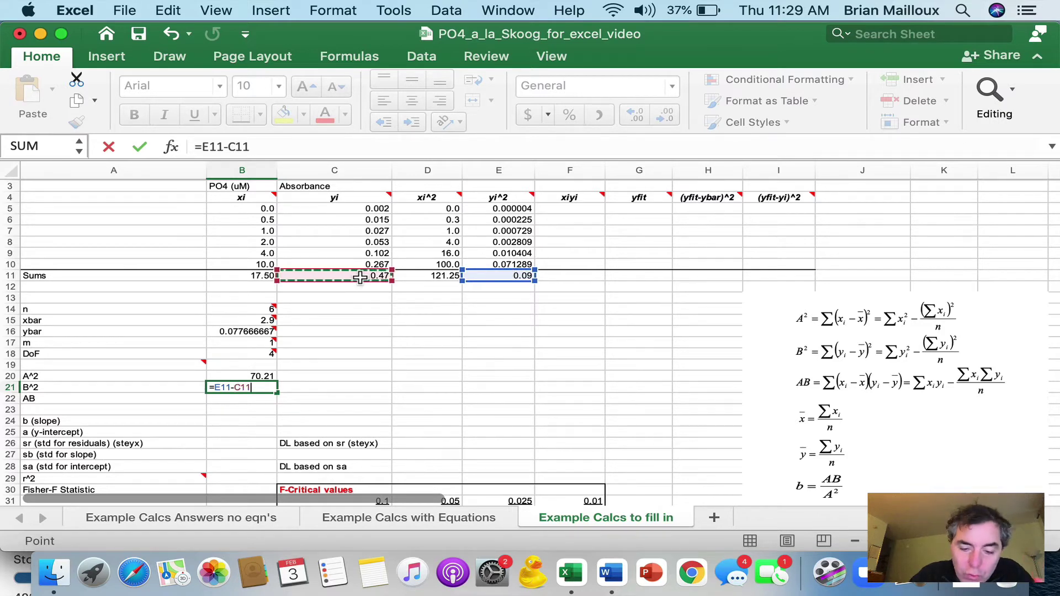
text(^2)
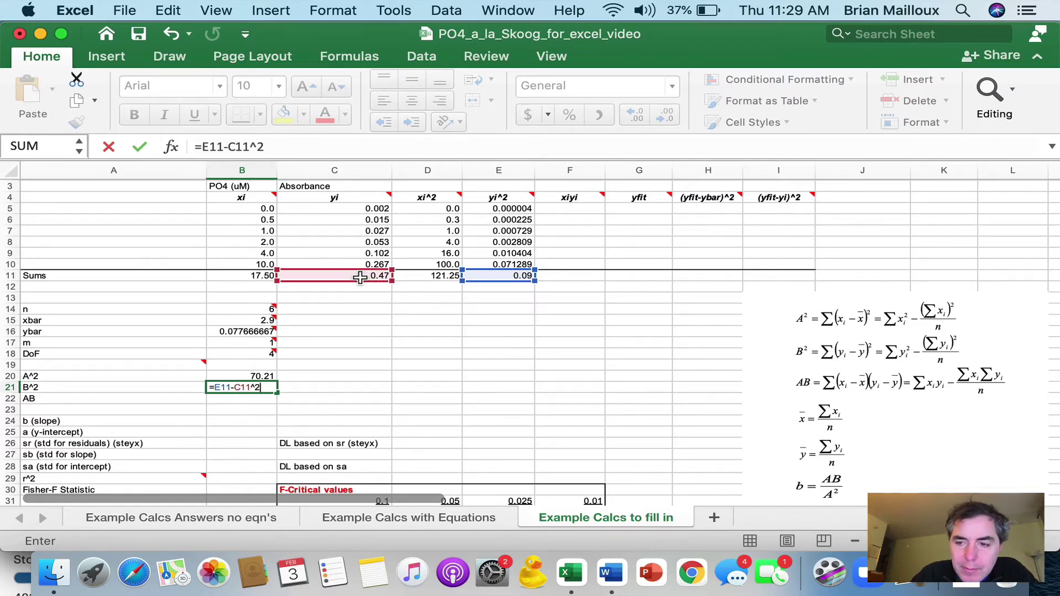
text(/)
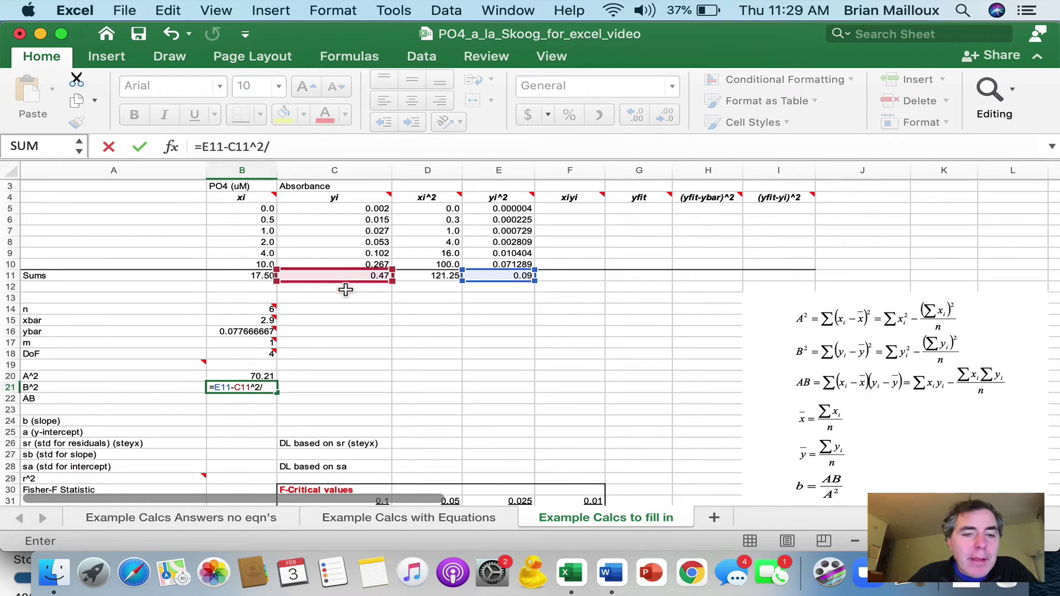
click(210, 309)
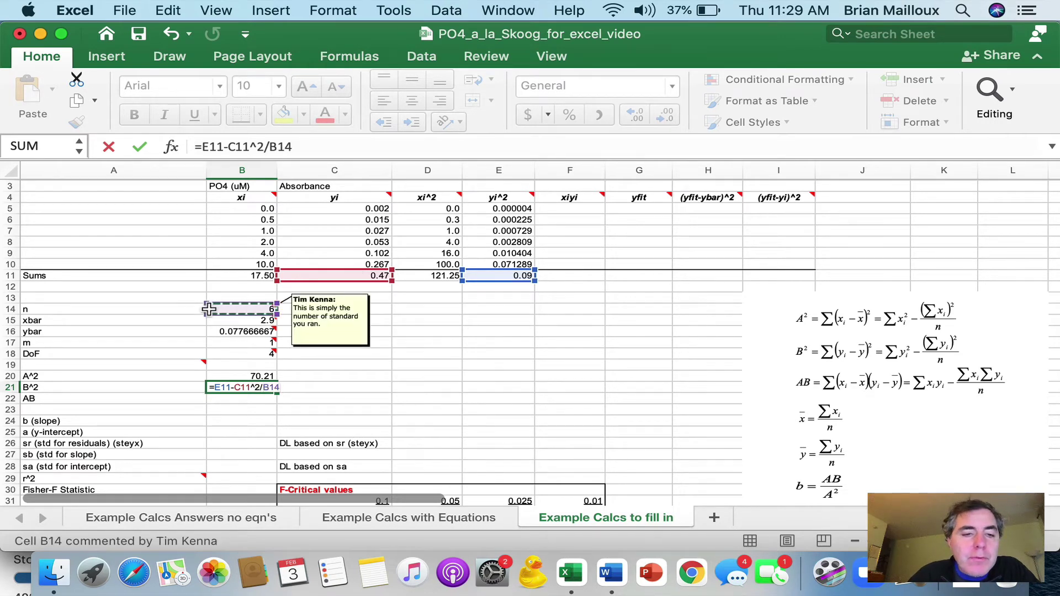
key(Return)
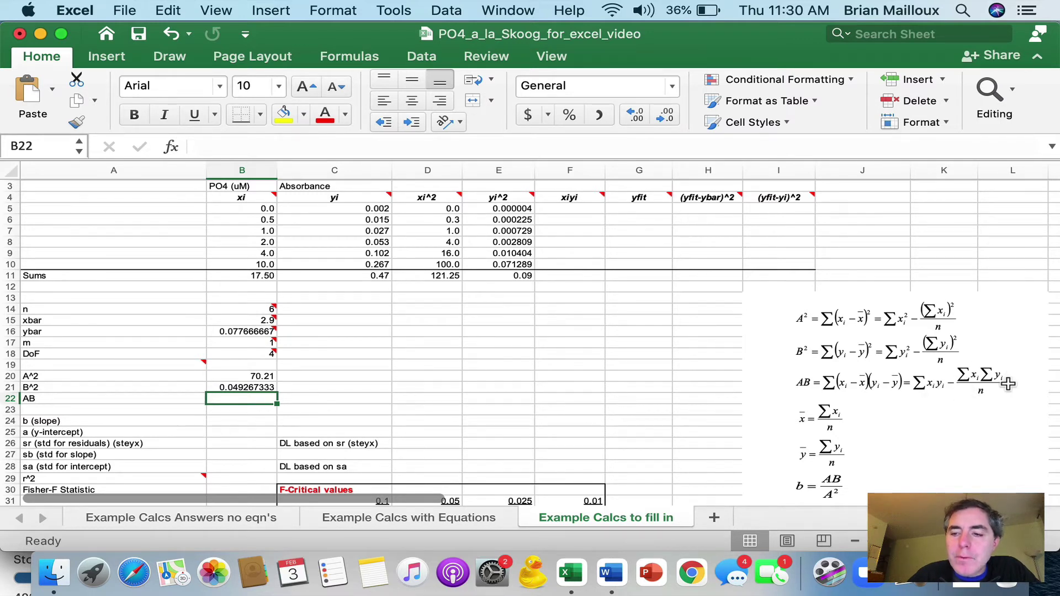
- Multiply the first xi and yi values in F5 with =B5*C5 and fill the formula down the xiyi column to F10
click(577, 211)
text(=)
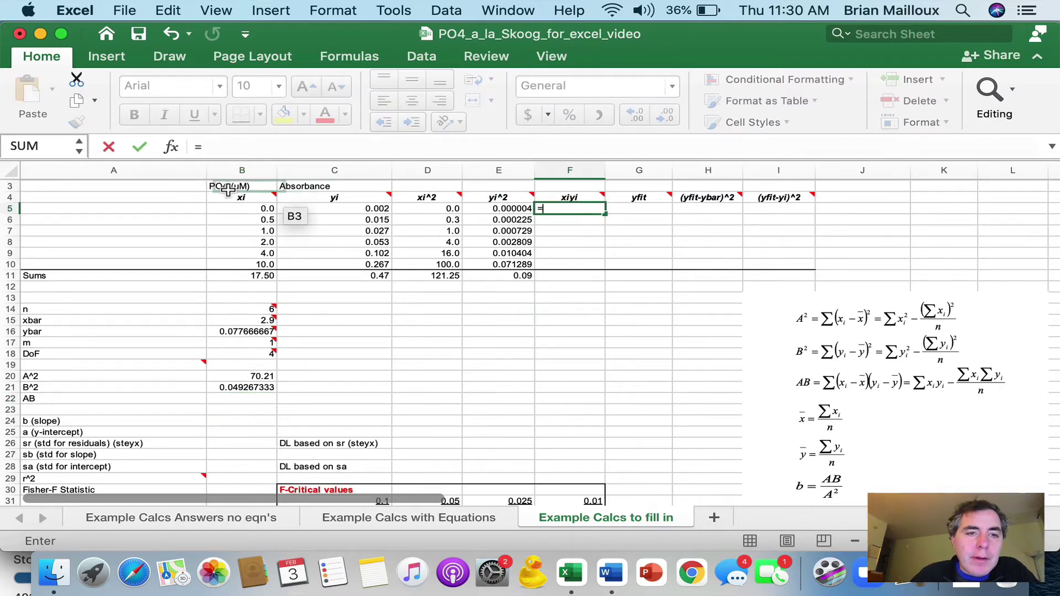
click(230, 210)
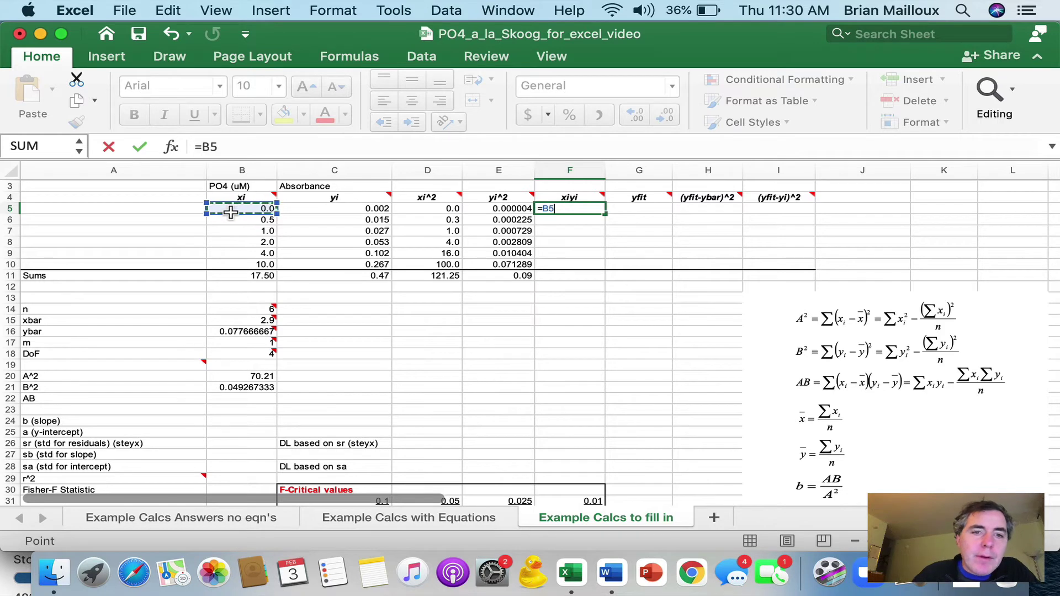
text(*)
click(351, 213)
key(Return)
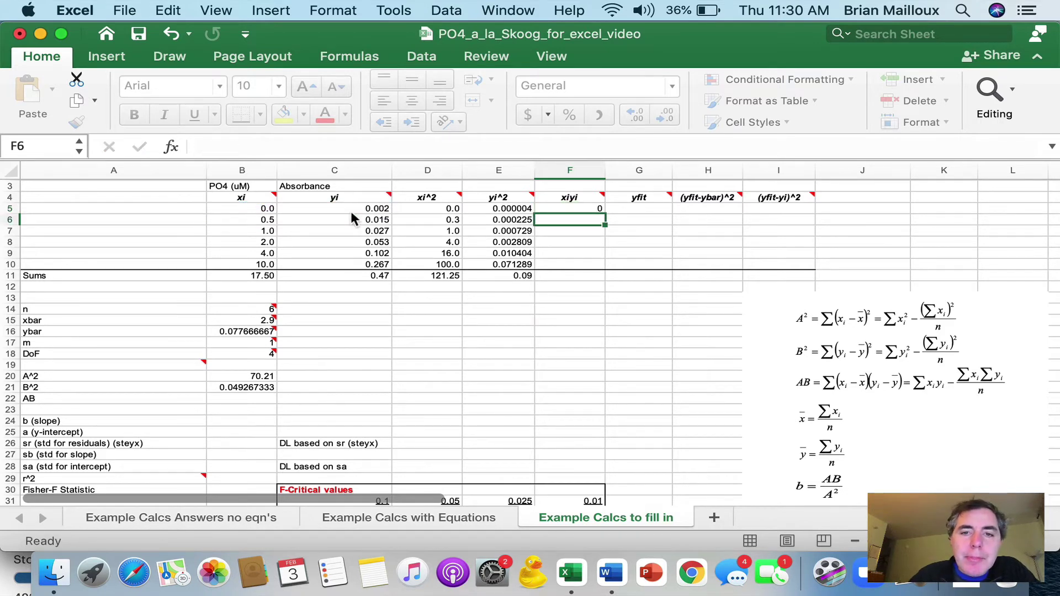
click(590, 209)
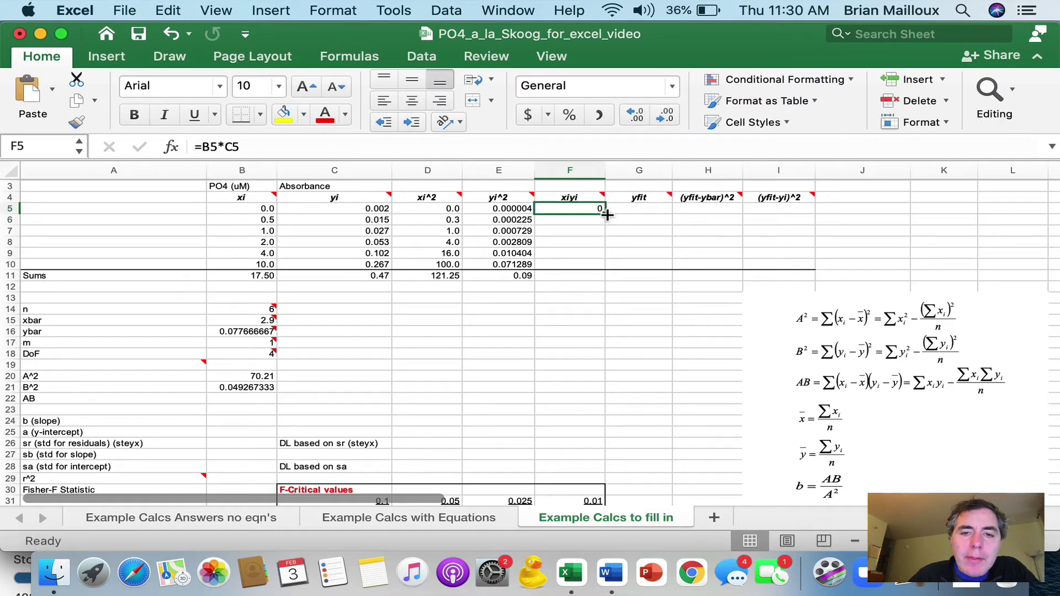
drag(607, 215, 602, 268)
- Extend the Sums formula from E11 to F11 to total the xiyi column
click(581, 264)
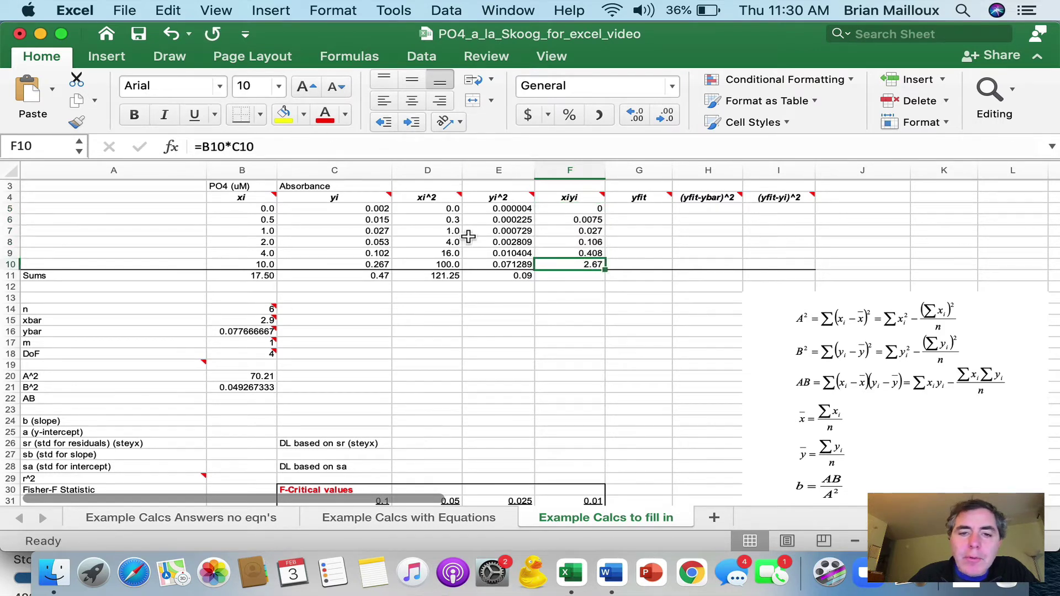
click(502, 276)
drag(536, 281, 585, 279)
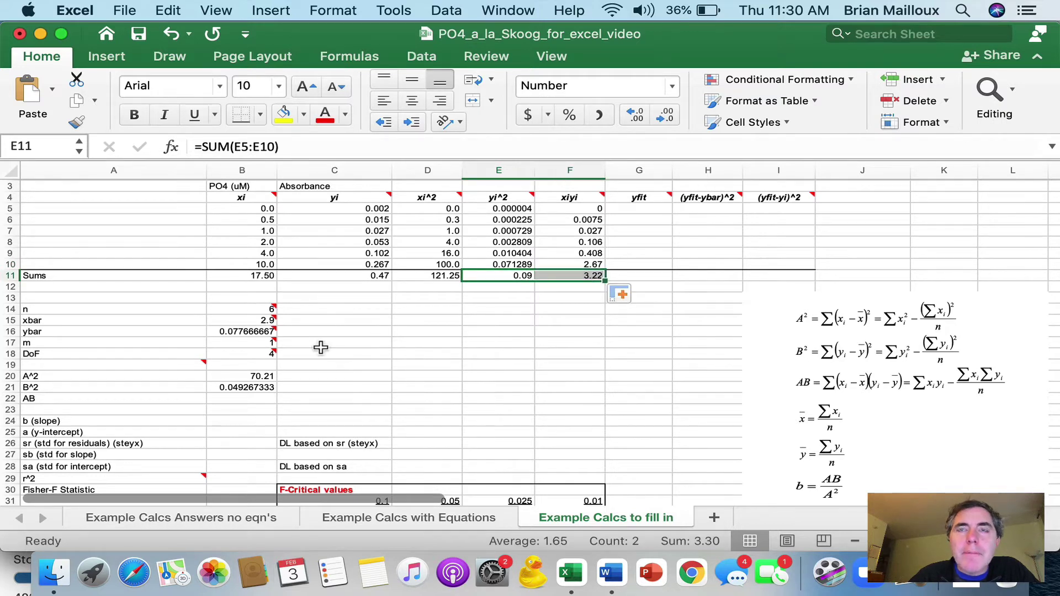
- Calculate AB in B22 with =F11-B11*C11/B14
click(242, 400)
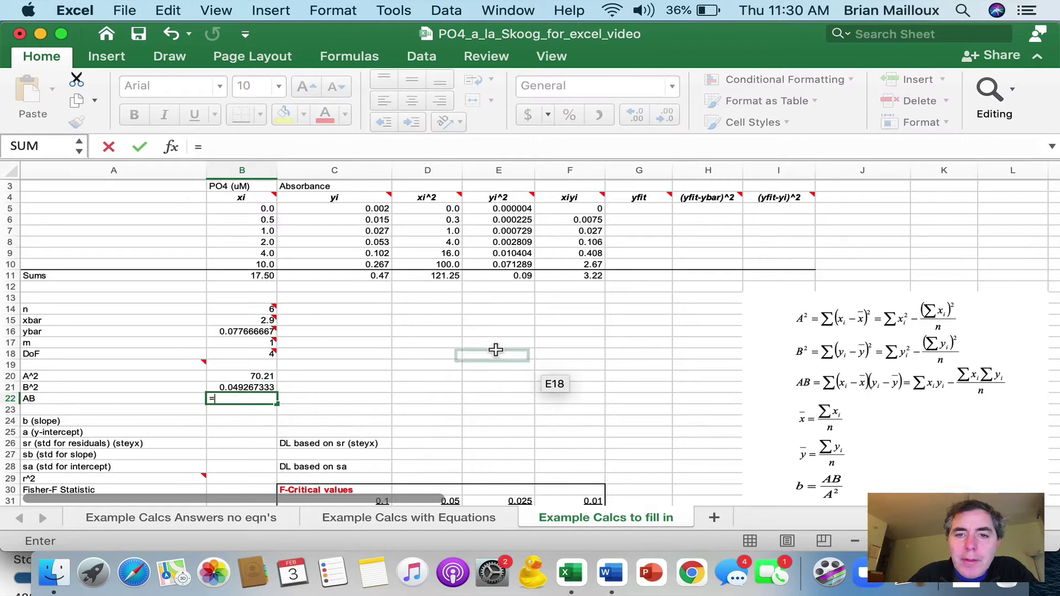
click(584, 274)
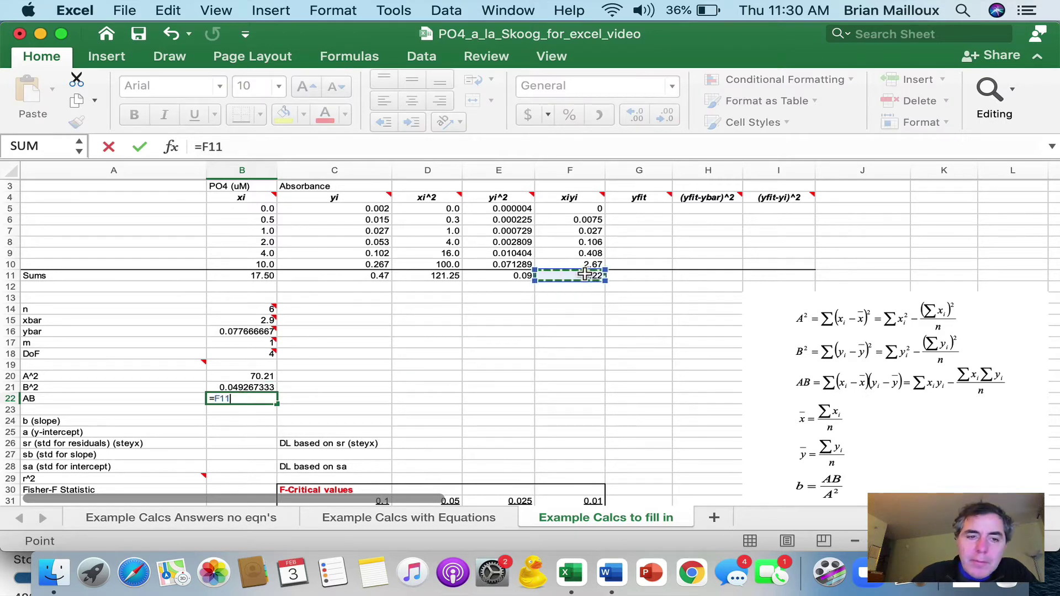
text(-)
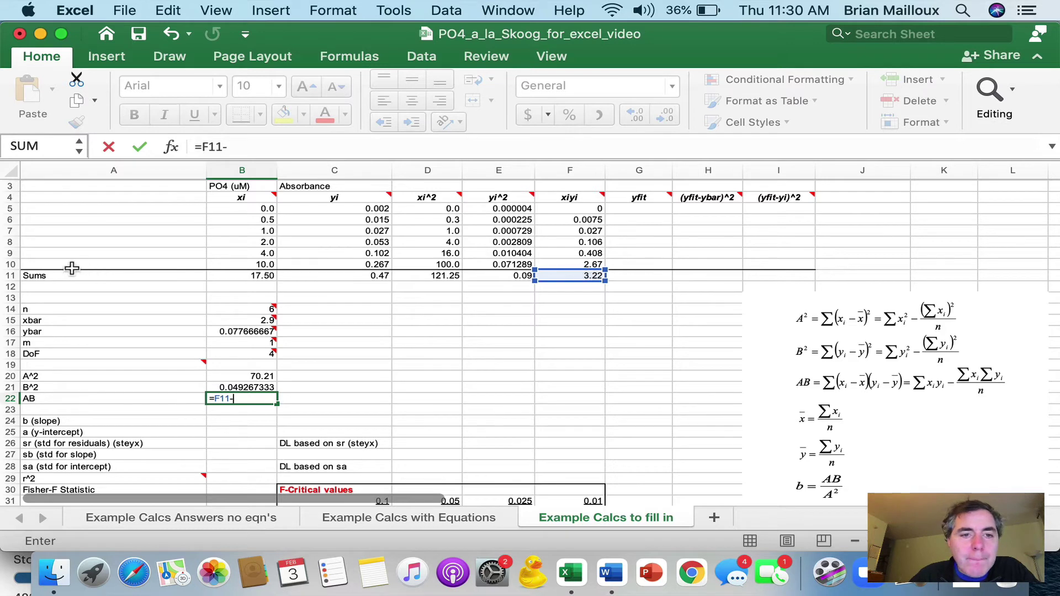
click(243, 274)
text(*)
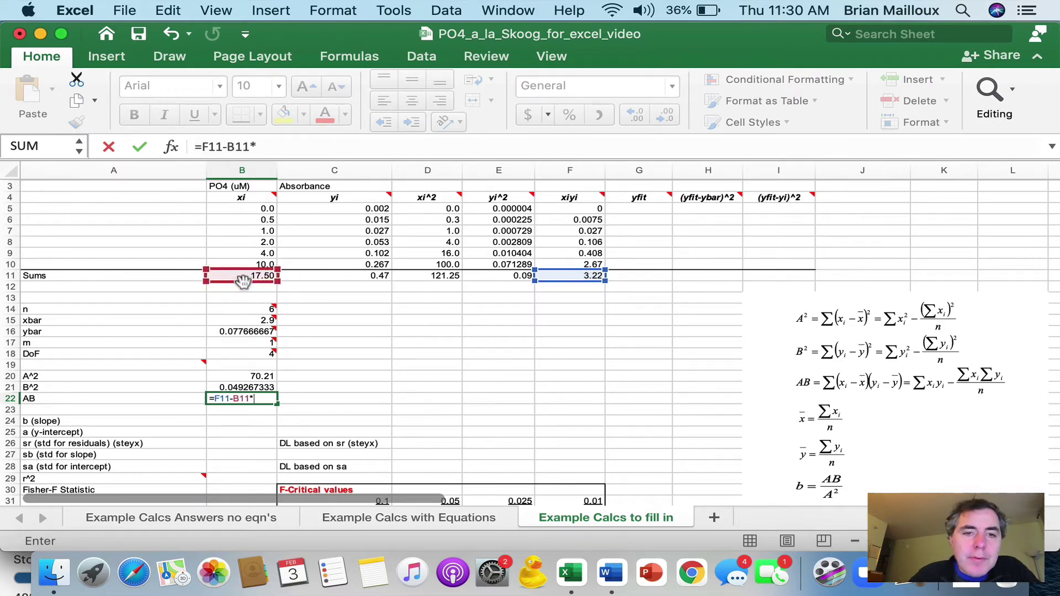
click(351, 274)
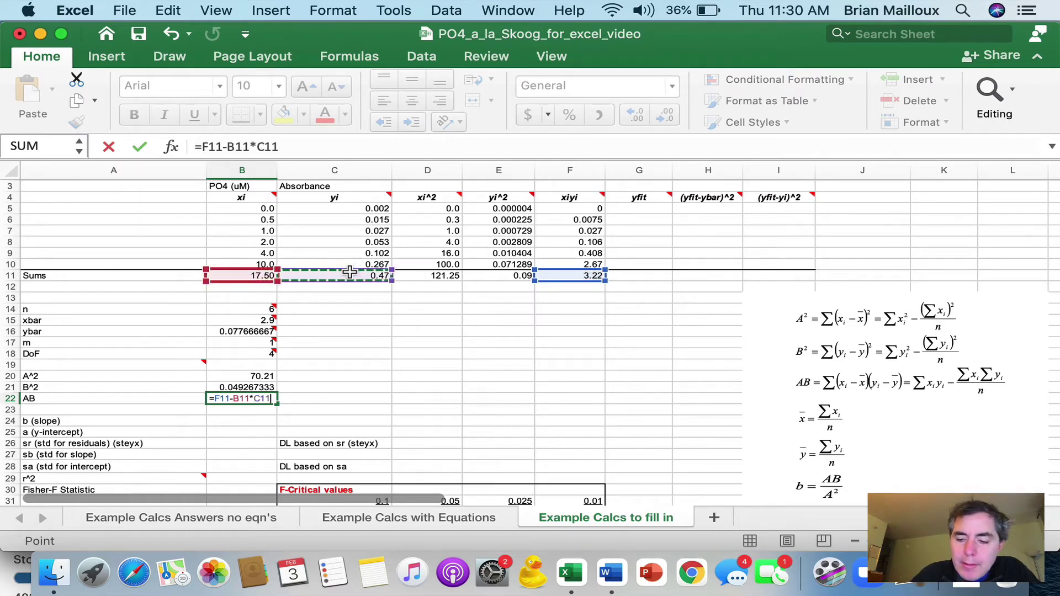
text(/n)
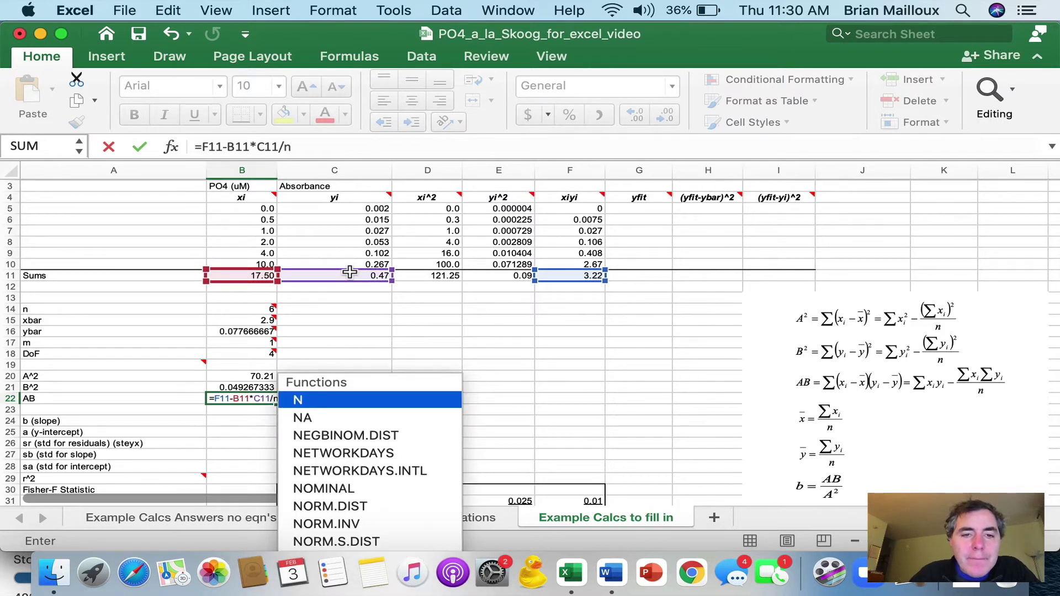
key(BackSpace)
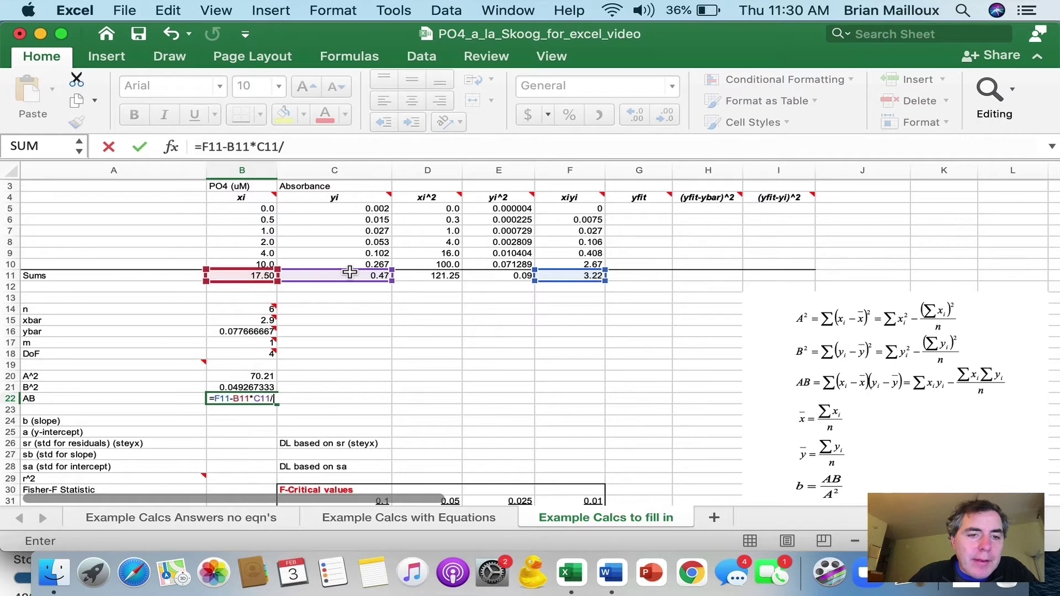
click(252, 311)
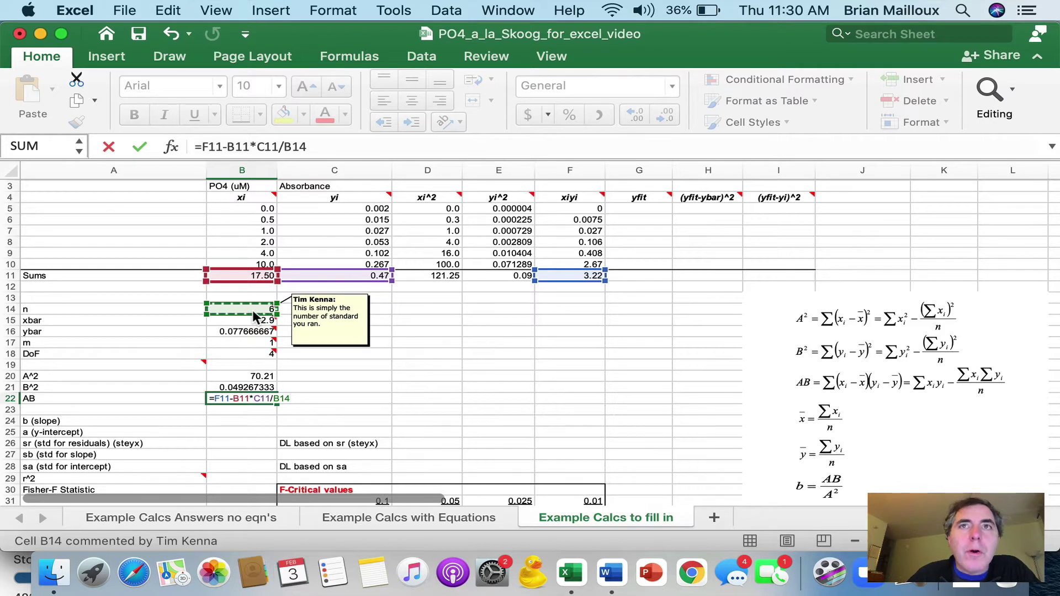
key(Return)
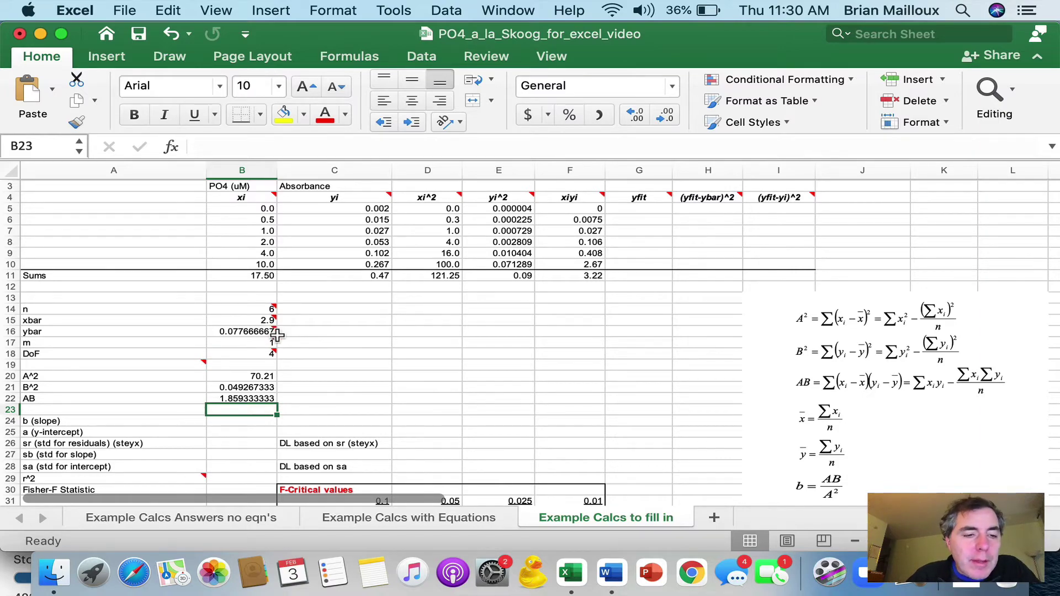
- Calculate the slope b in B24 by dividing AB by A^2 with =B22/B20
scroll(277, 335, down, 5)
scroll(276, 335, up, 5)
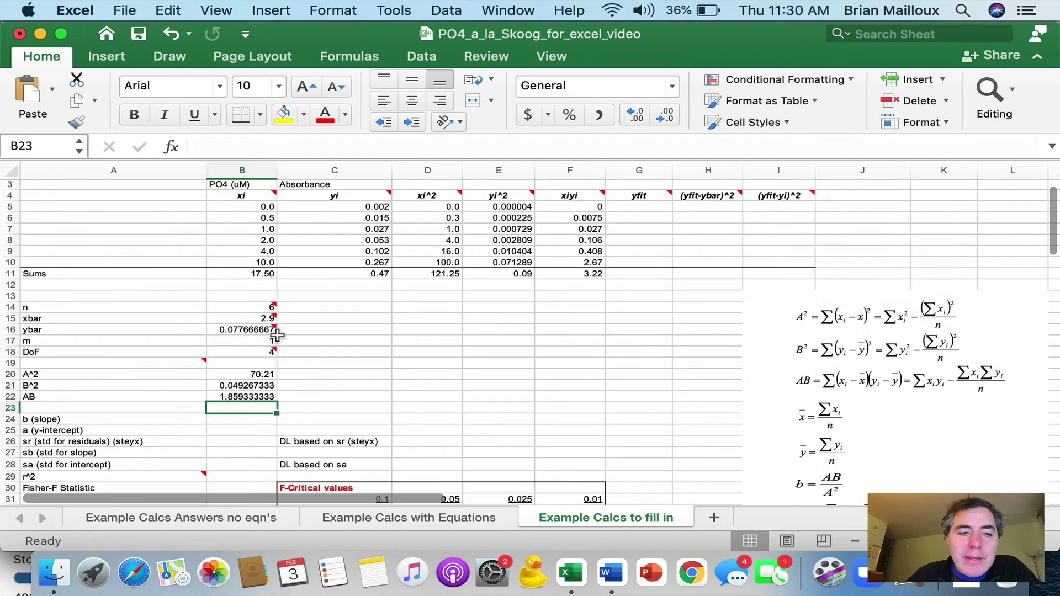
scroll(277, 335, down, 3)
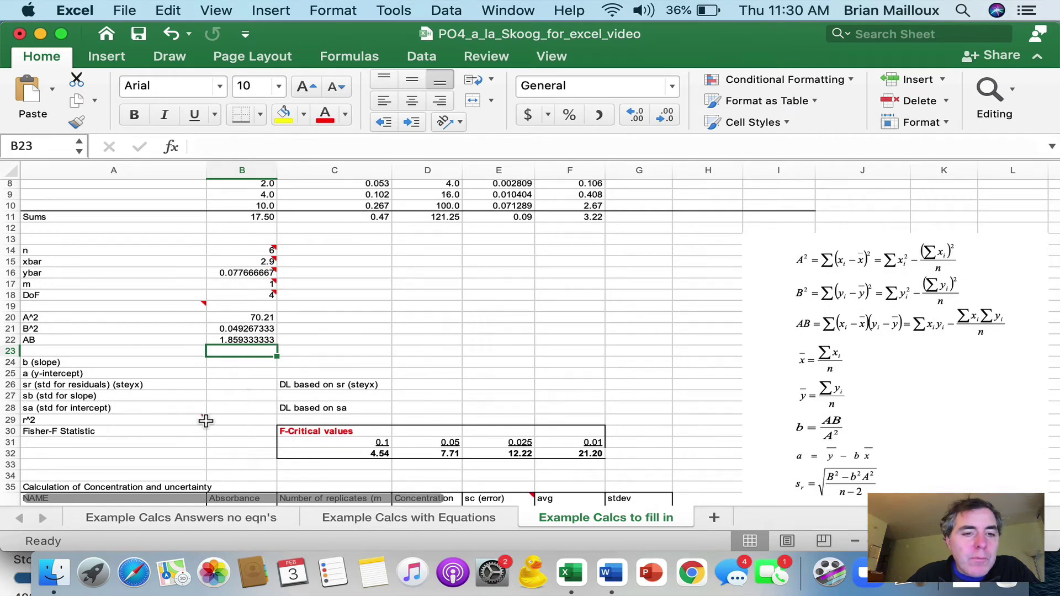
click(240, 363)
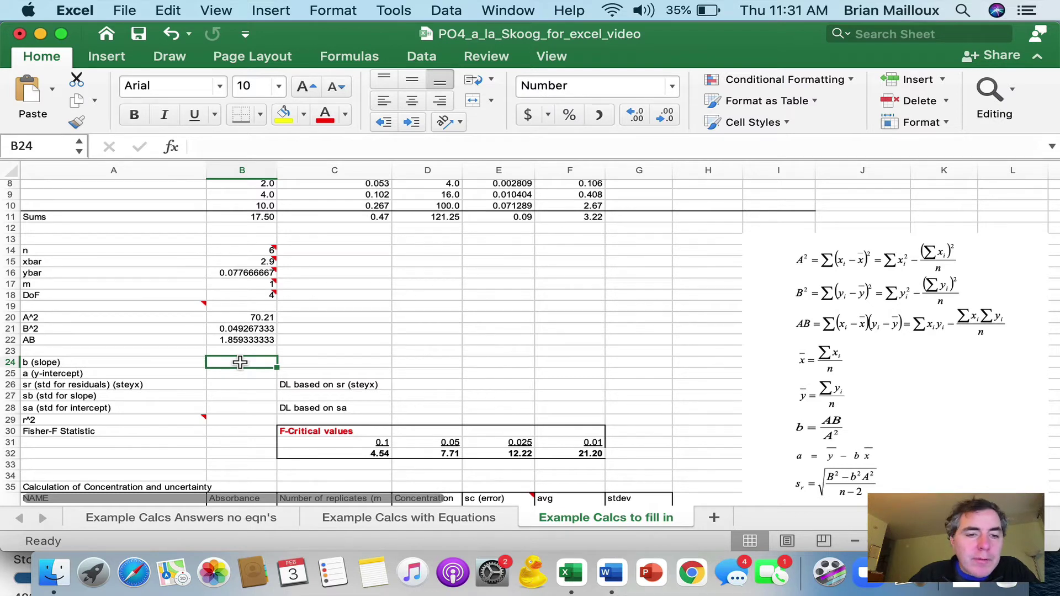
text(=)
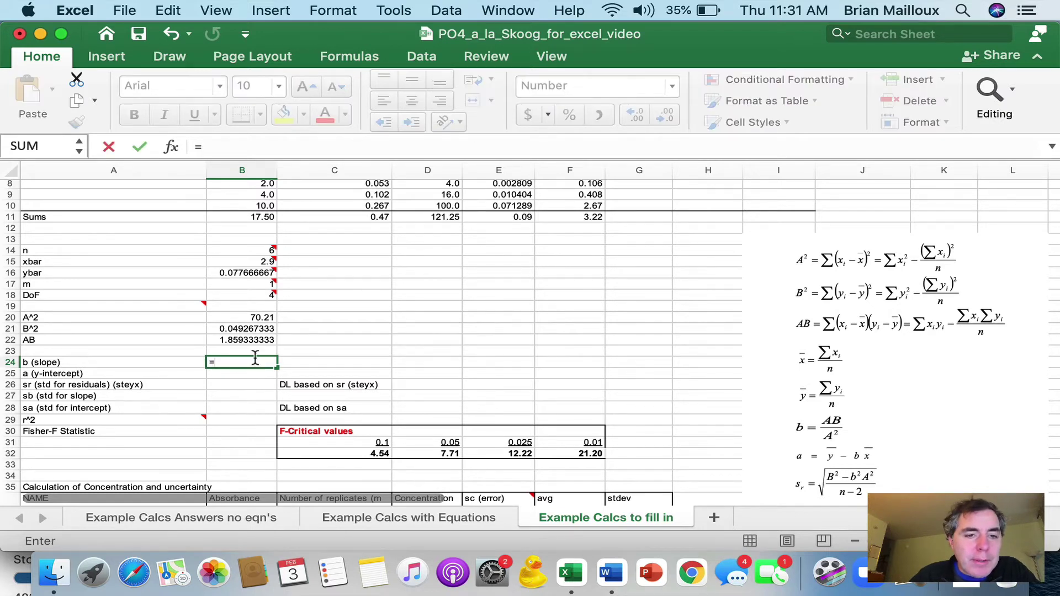
click(251, 339)
text(/)
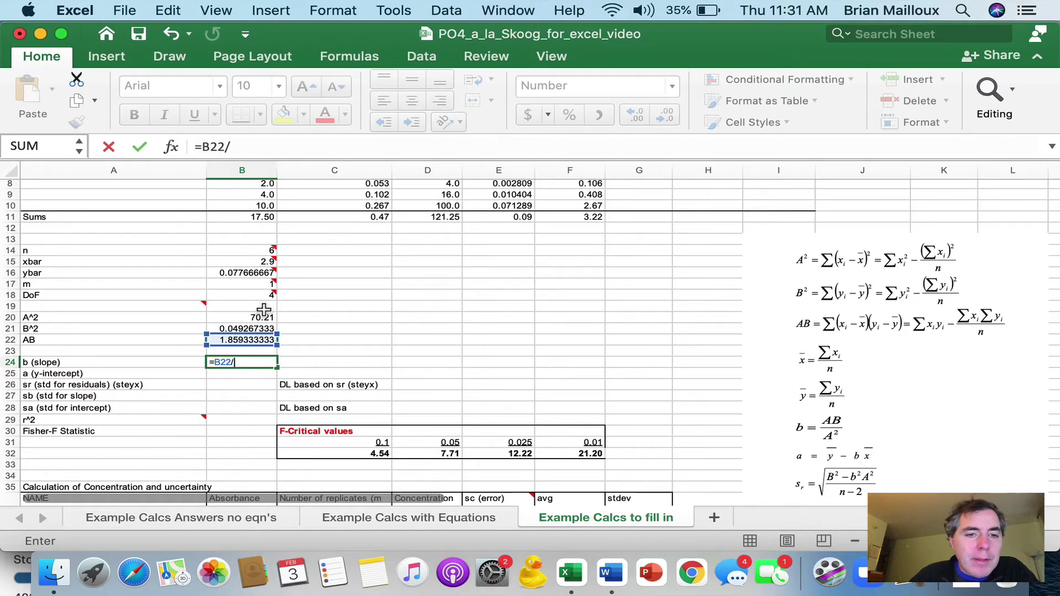
click(259, 316)
key(Return)
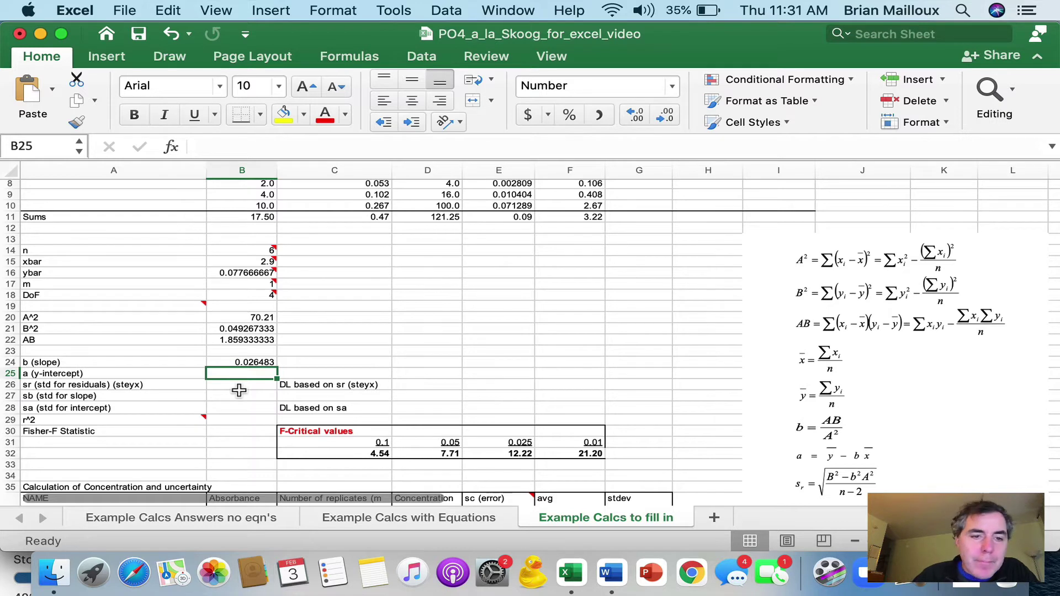
- Calculate the y-intercept a in B25 from ybar, the slope and xbar with =B16-B24*B15
text(=)
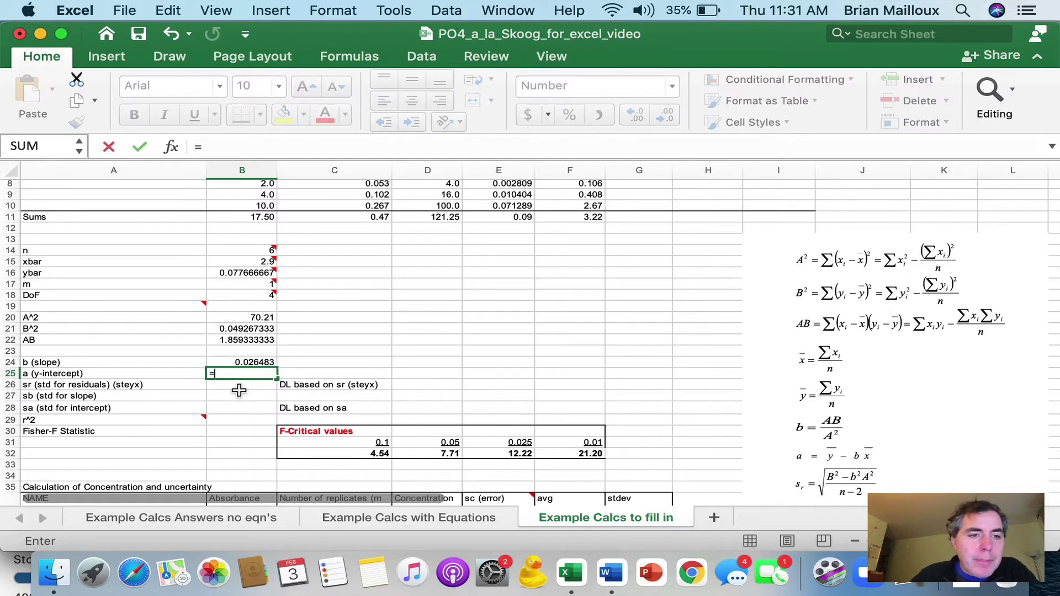
click(226, 272)
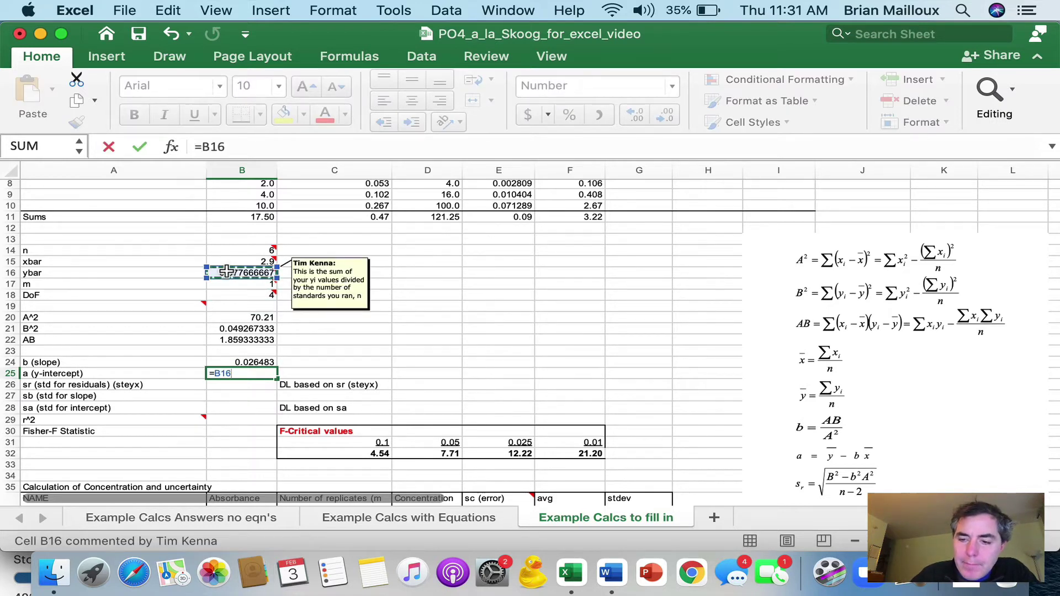
text(-b)
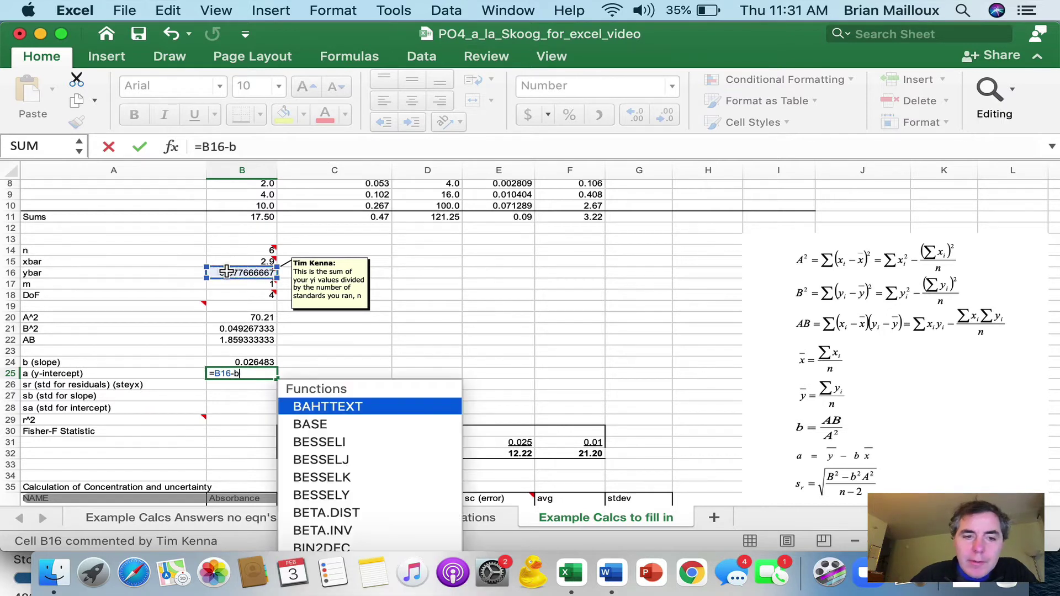
key(BackSpace)
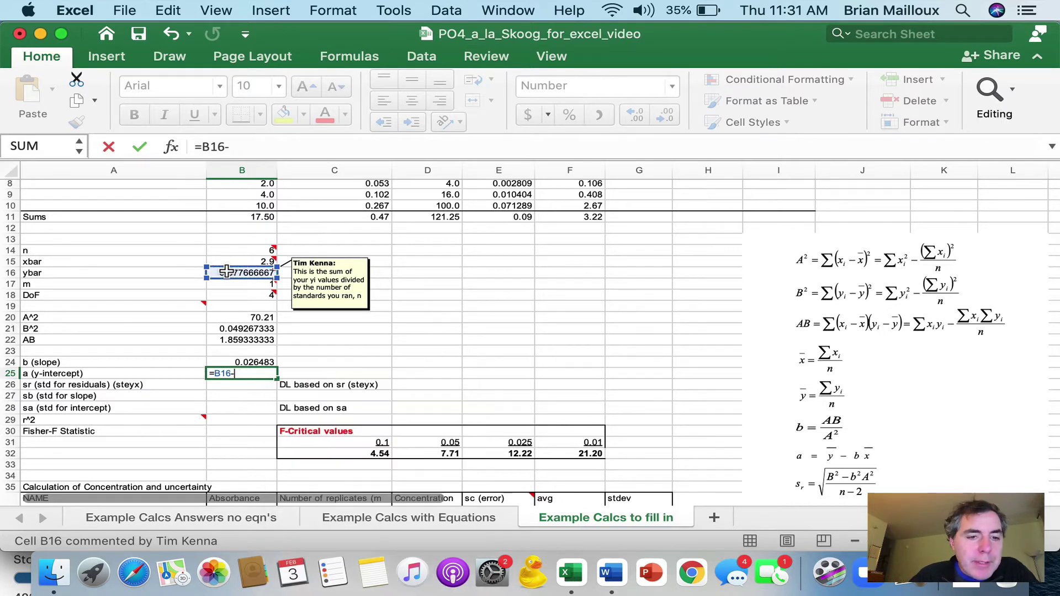
click(242, 360)
text(*)
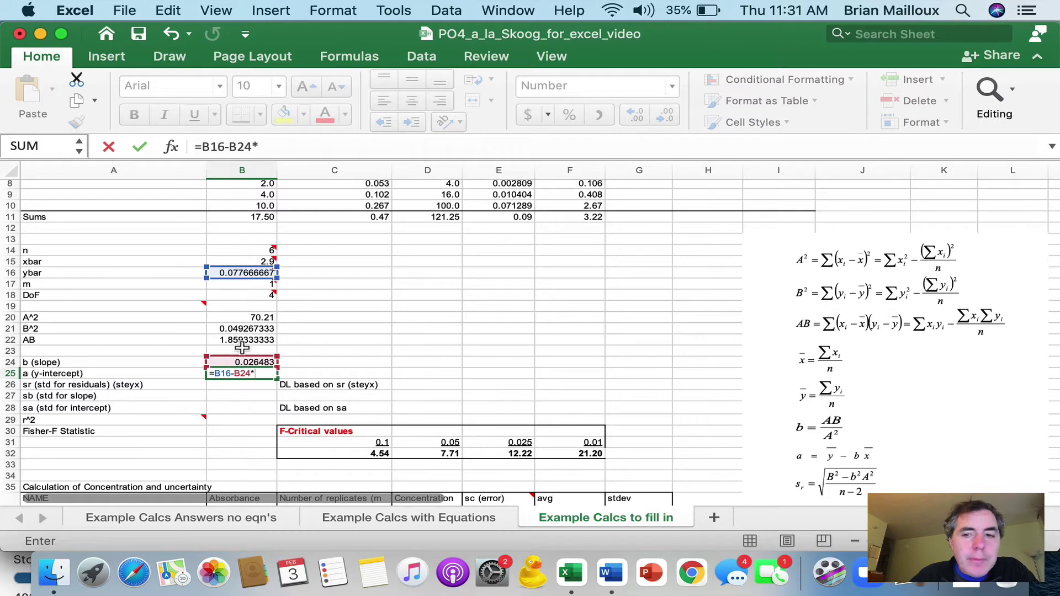
click(241, 261)
key(Return)
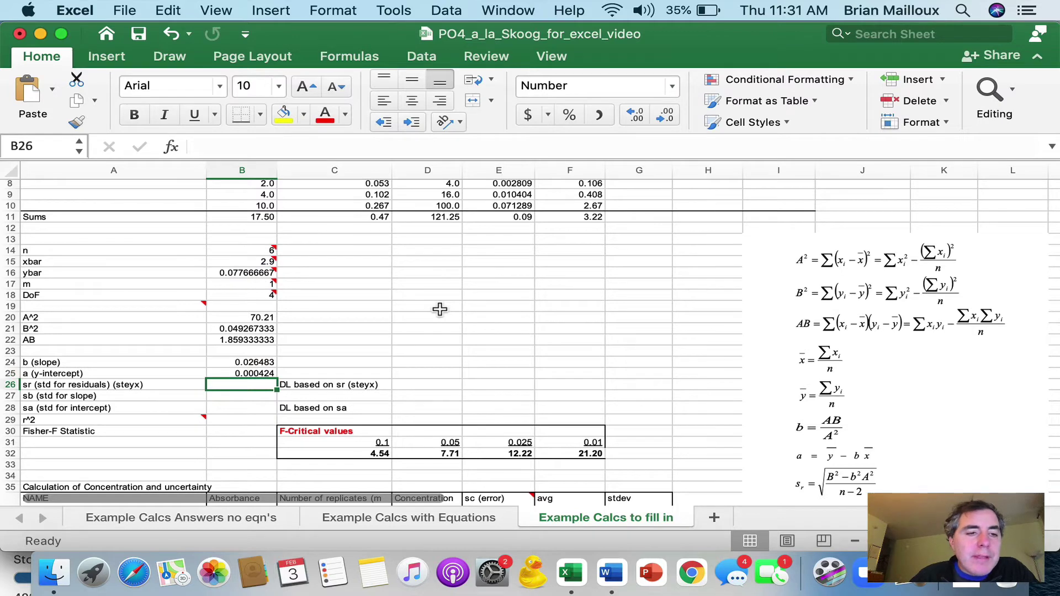
- Move the phosphate calibration chart next to the calculated values and compare its trendline equation with the slope and intercept in B24 and B25
scroll(440, 309, up, 3)
scroll(440, 309, right, 5)
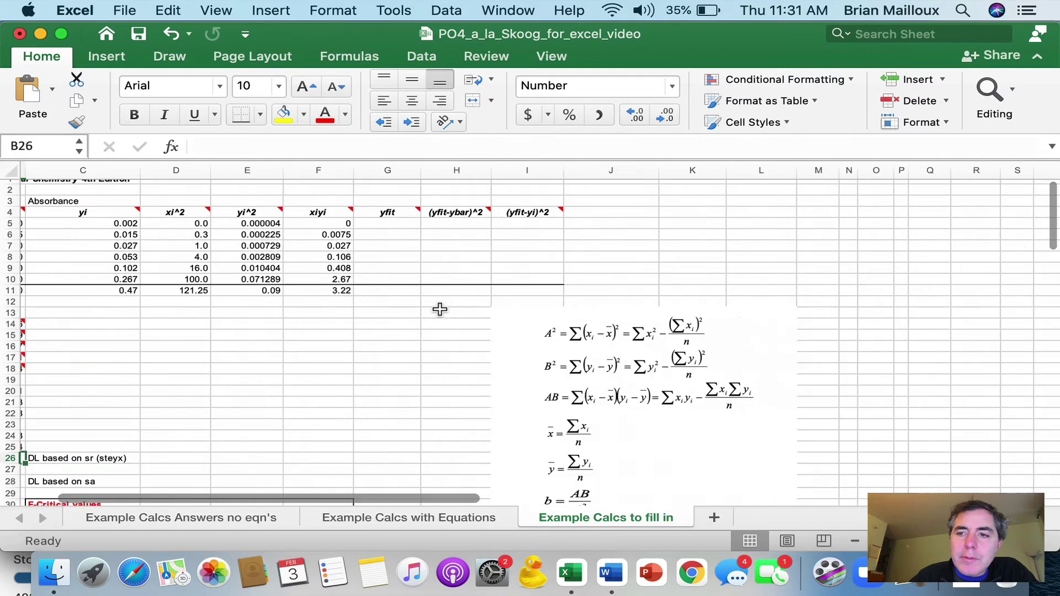
scroll(440, 309, right, 10)
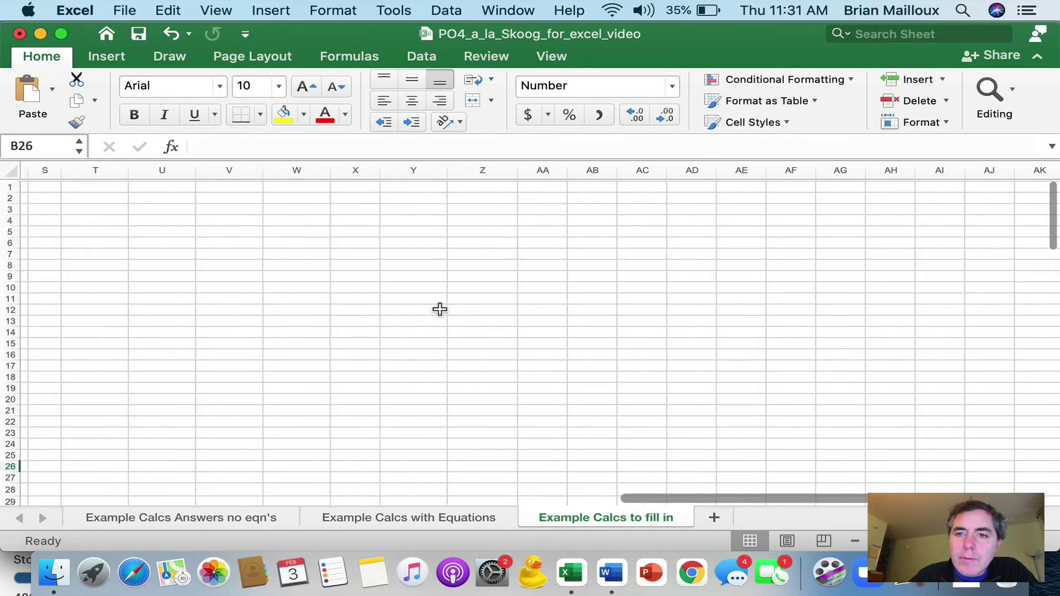
scroll(440, 309, left, 15)
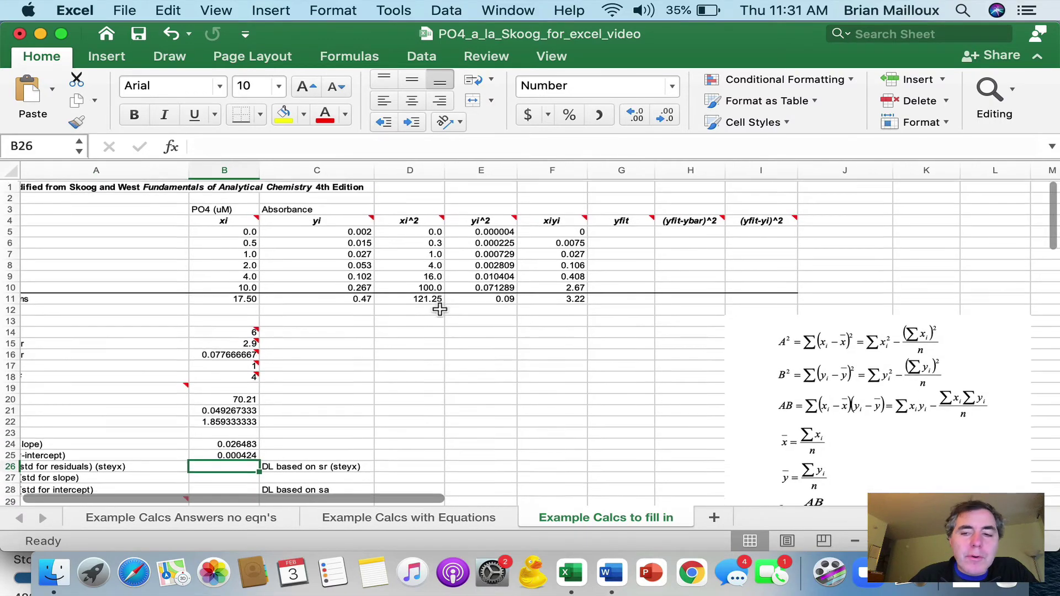
scroll(440, 309, down, 3)
scroll(440, 309, up, 3)
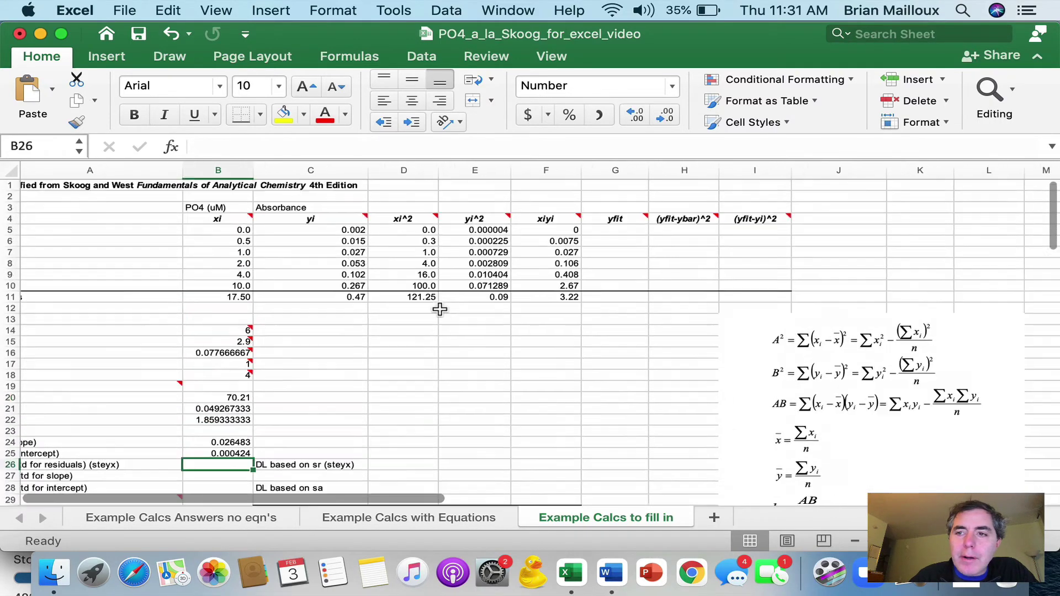
scroll(440, 309, right, 2)
scroll(440, 309, right, 3)
scroll(440, 310, left, 3)
scroll(440, 310, right, 2)
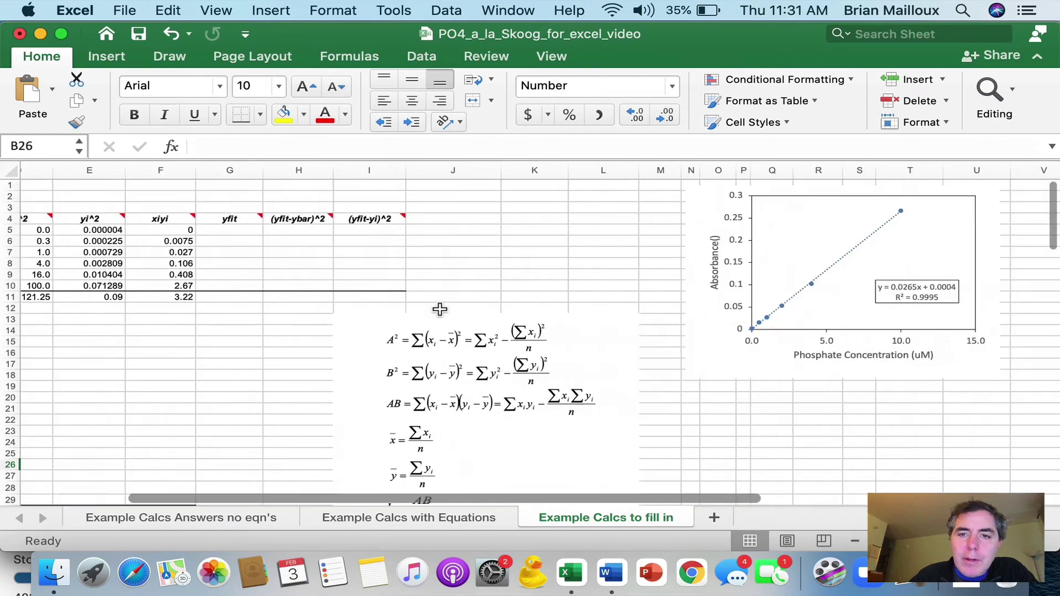
drag(654, 193, 42, 284)
scroll(83, 221, left, 5)
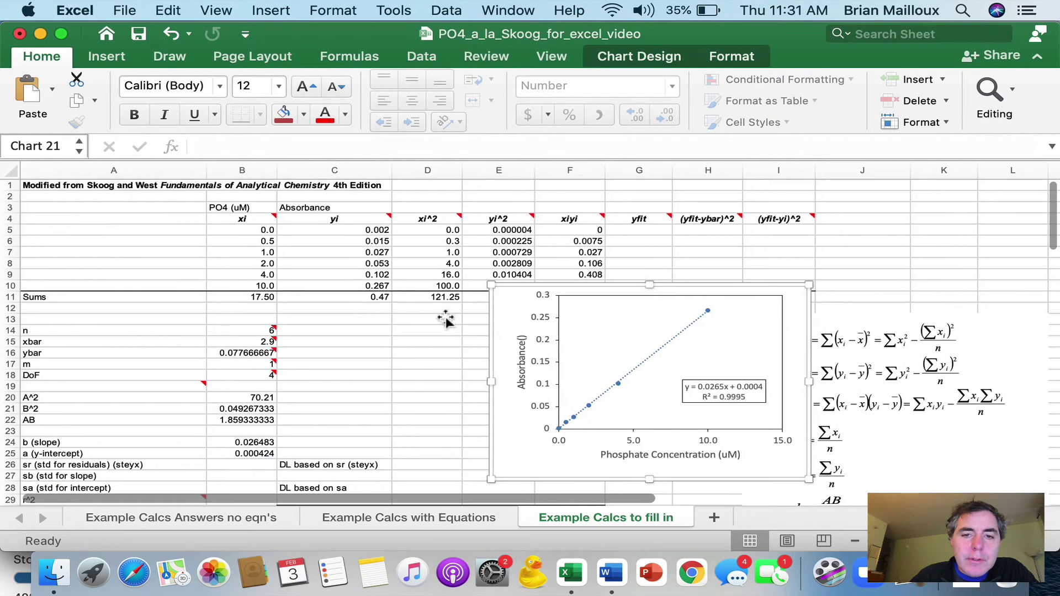
drag(511, 305, 366, 236)
scroll(311, 312, down, 3)
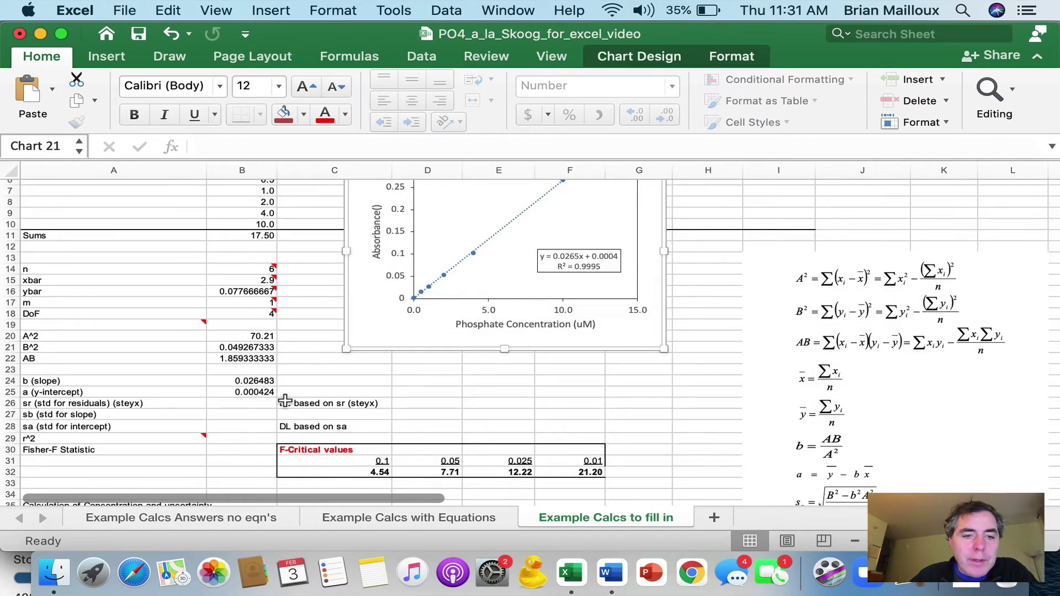
scroll(246, 376, down, 1)
click(246, 376)
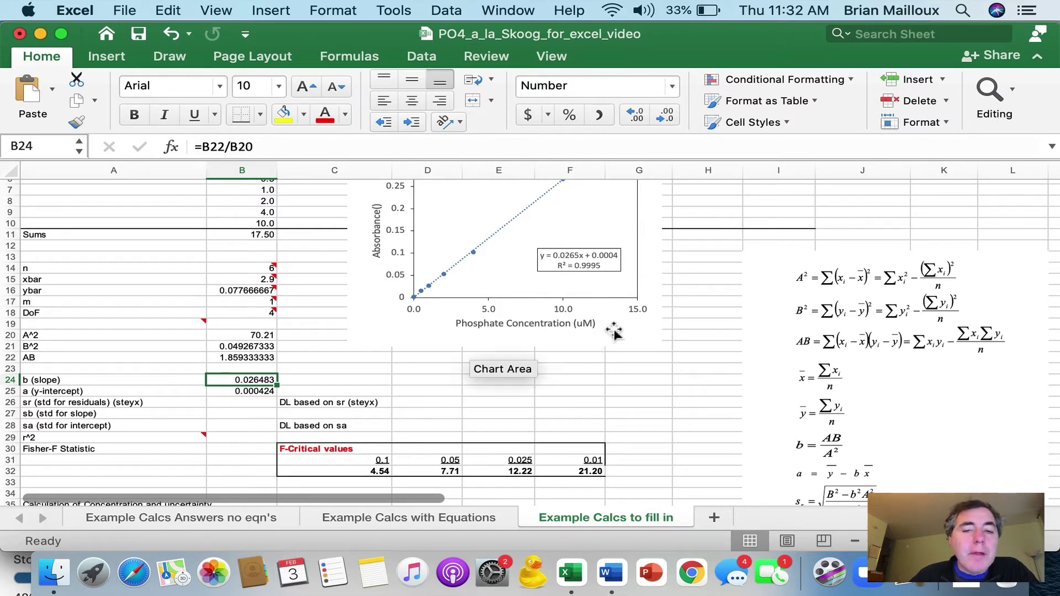
- Move the calibration chart back out of the calculation area, beyond the equations to about columns T to X
click(647, 208)
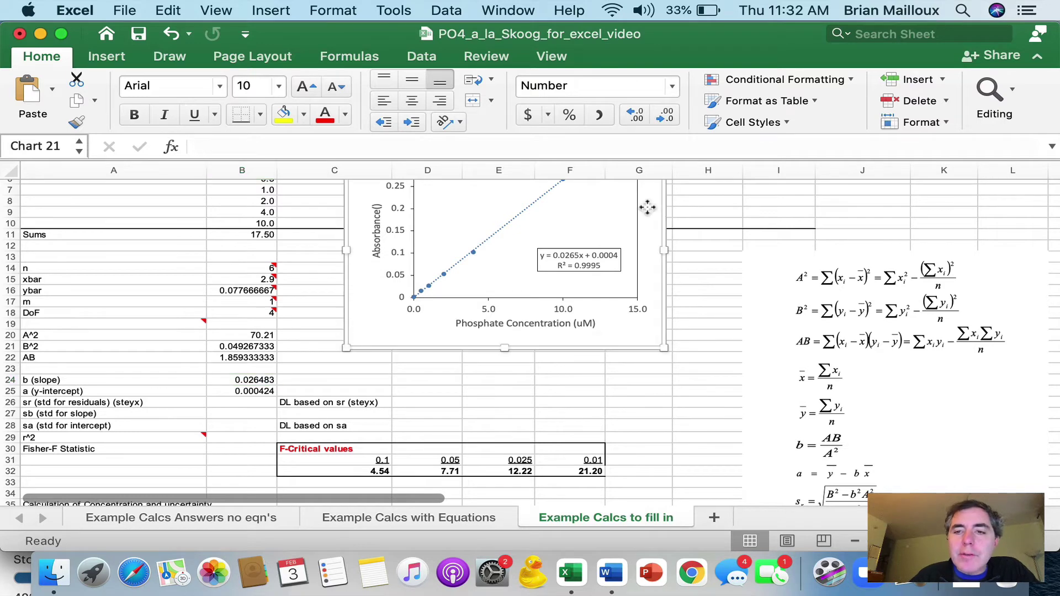
drag(647, 208, 9, 219)
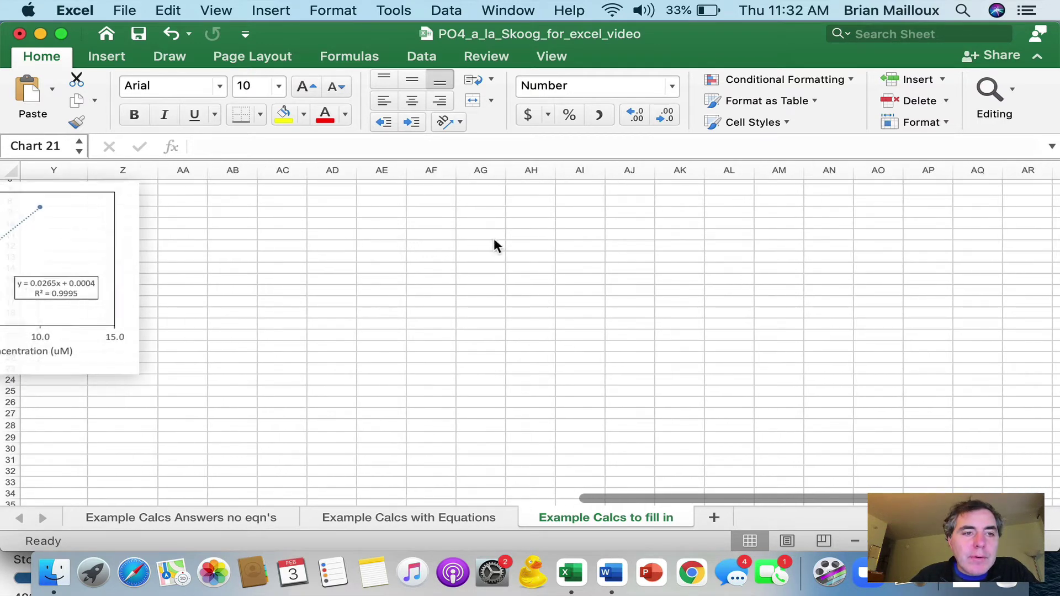
drag(494, 239, 334, 208)
scroll(288, 399, left, 12)
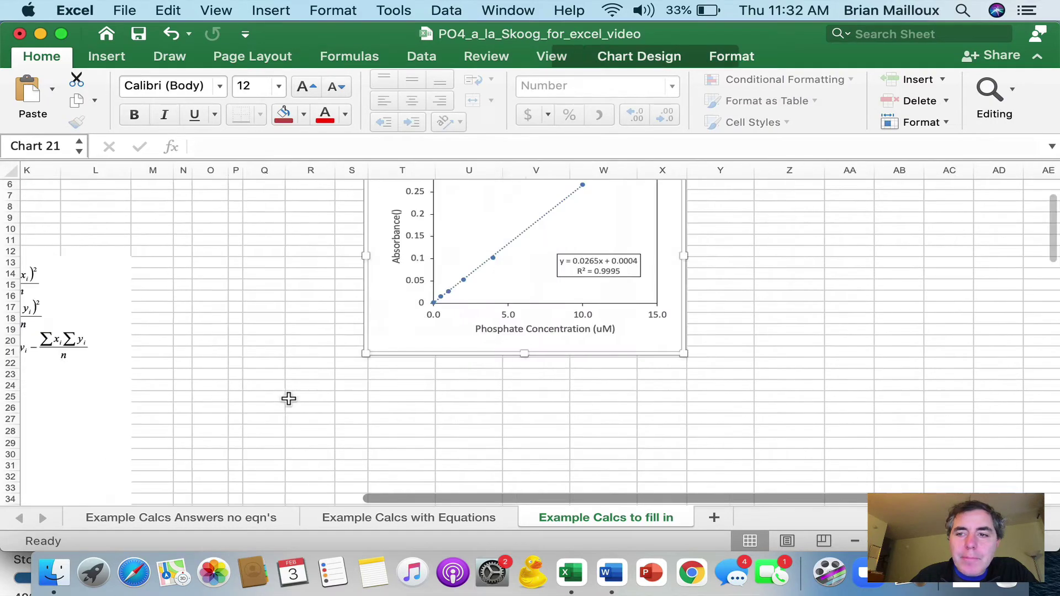
- Start a SQRT formula in B26 for the standard deviation of the residuals sr, with a nested parenthesis opened for the numerator
scroll(288, 399, left, 7)
scroll(268, 334, up, 5)
scroll(257, 321, left, 2)
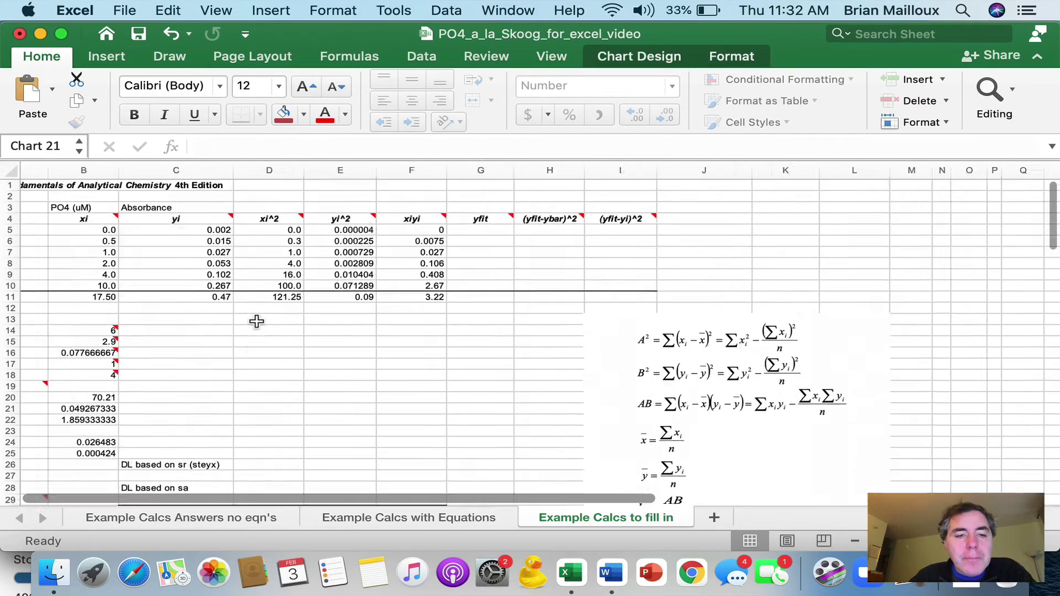
scroll(257, 322, left, 2)
scroll(257, 322, down, 5)
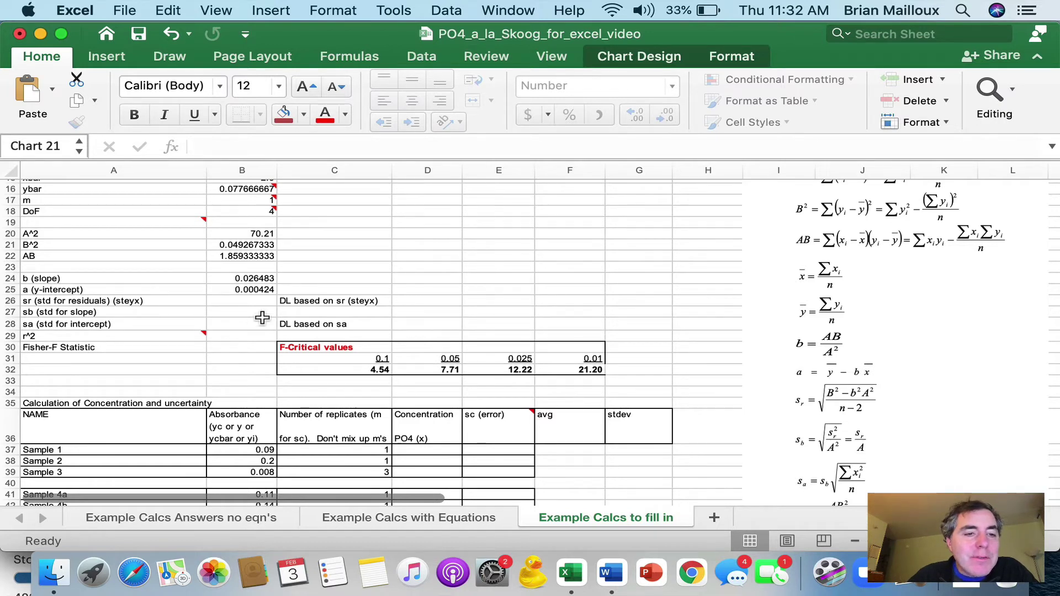
click(236, 301)
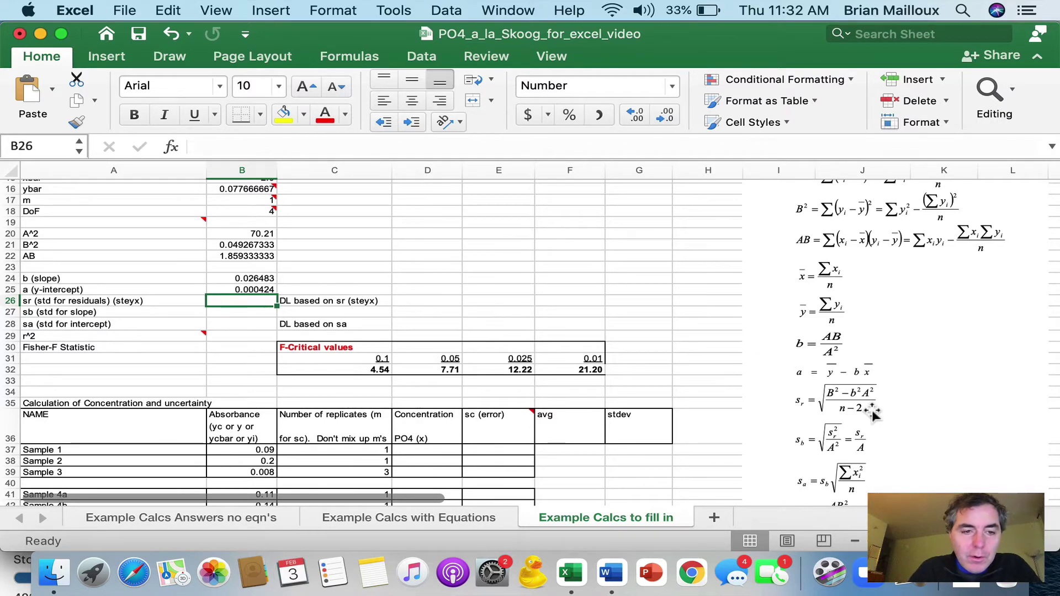
text(=sq)
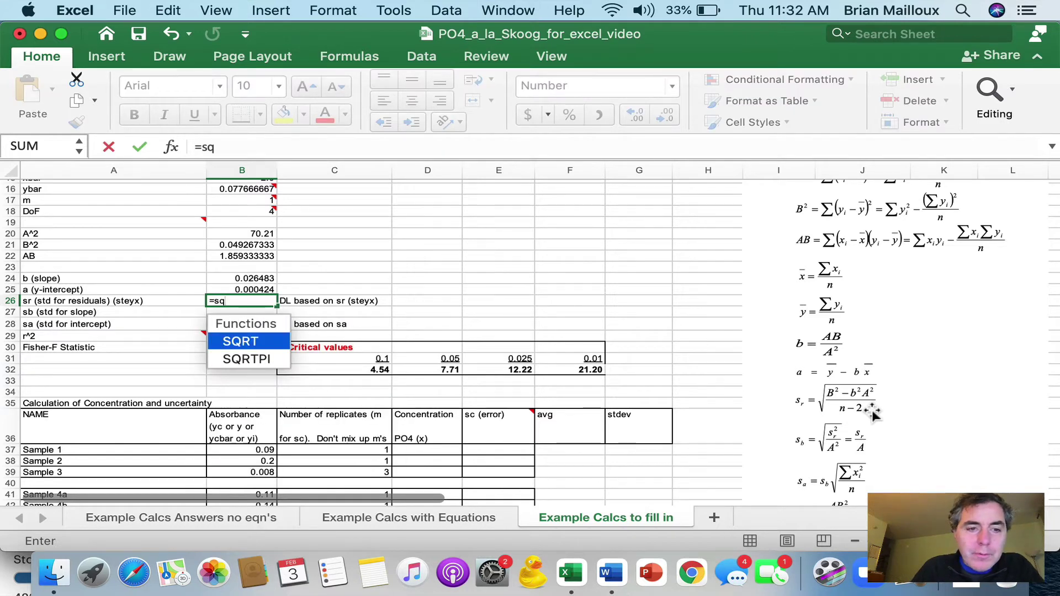
text(rt()
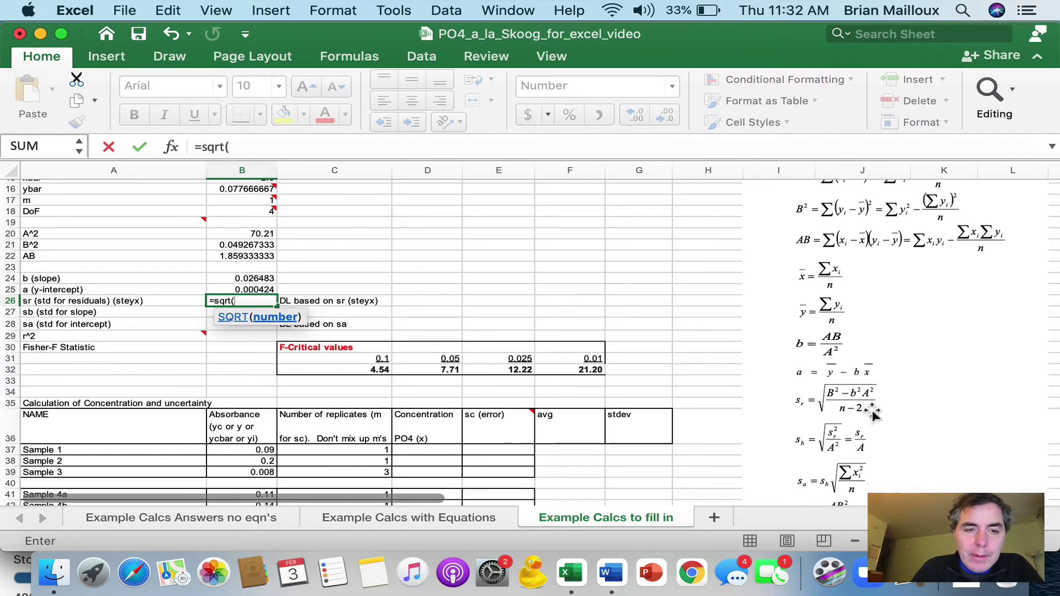
text())
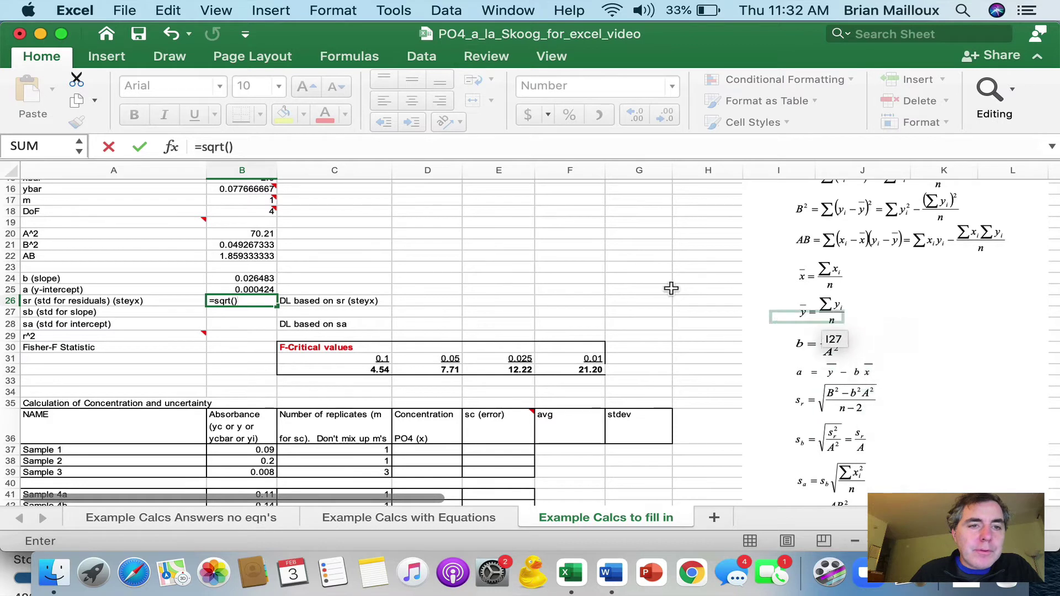
click(232, 147)
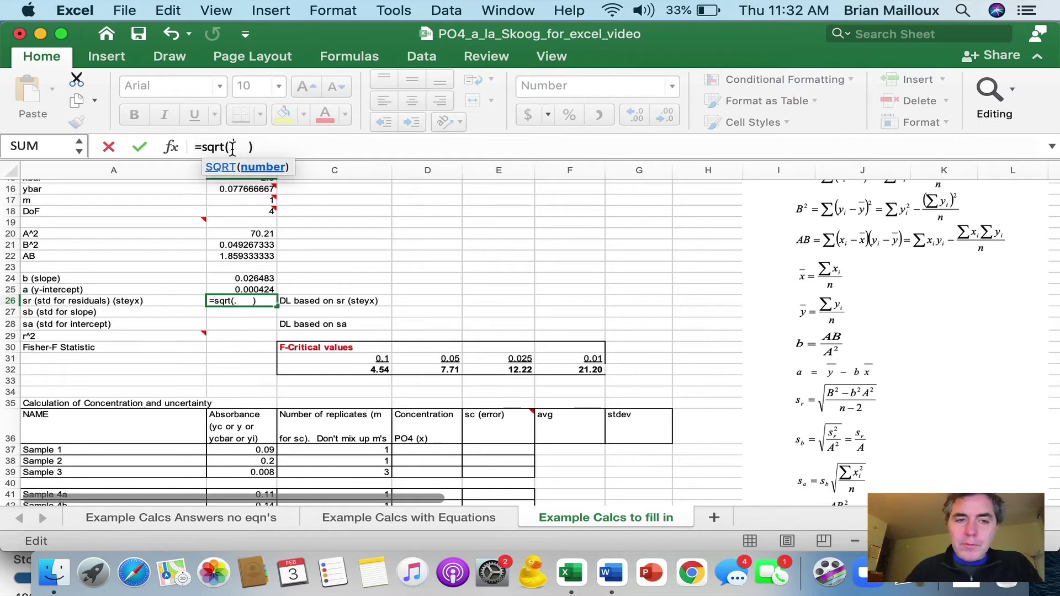
text(()
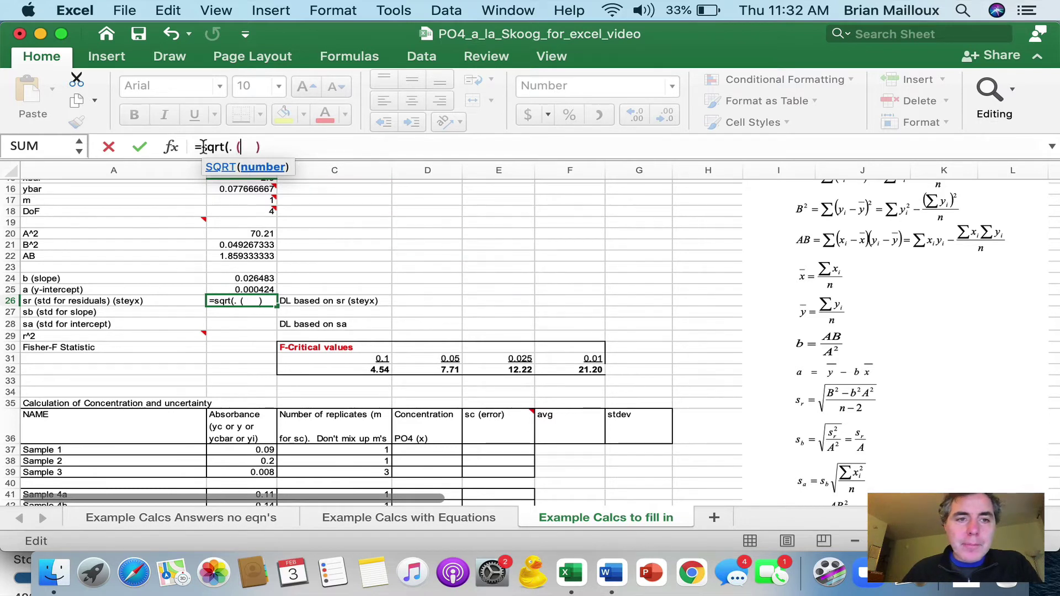
click(233, 148)
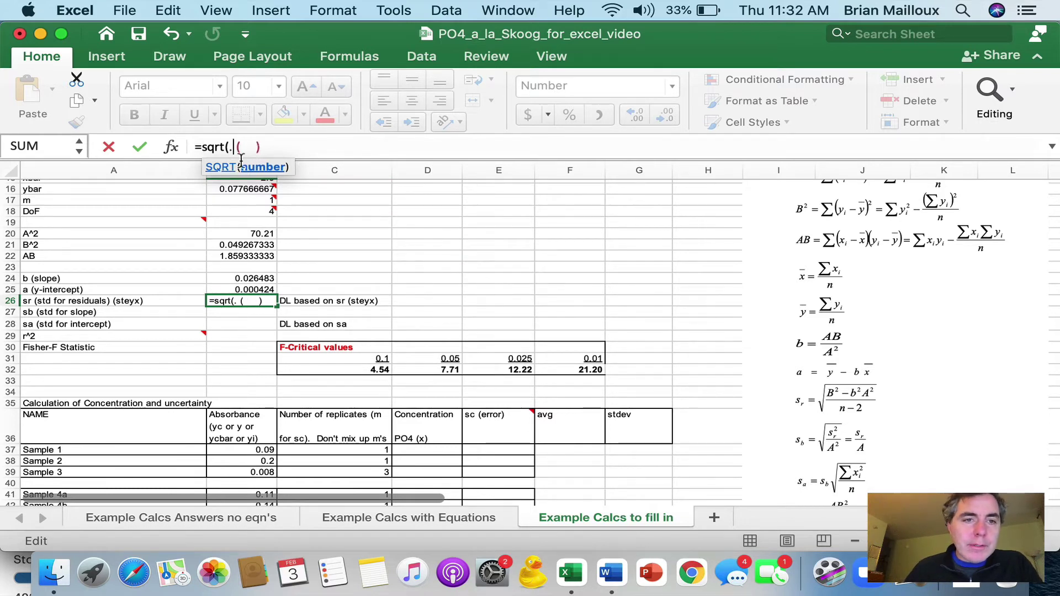
key(BackSpace)
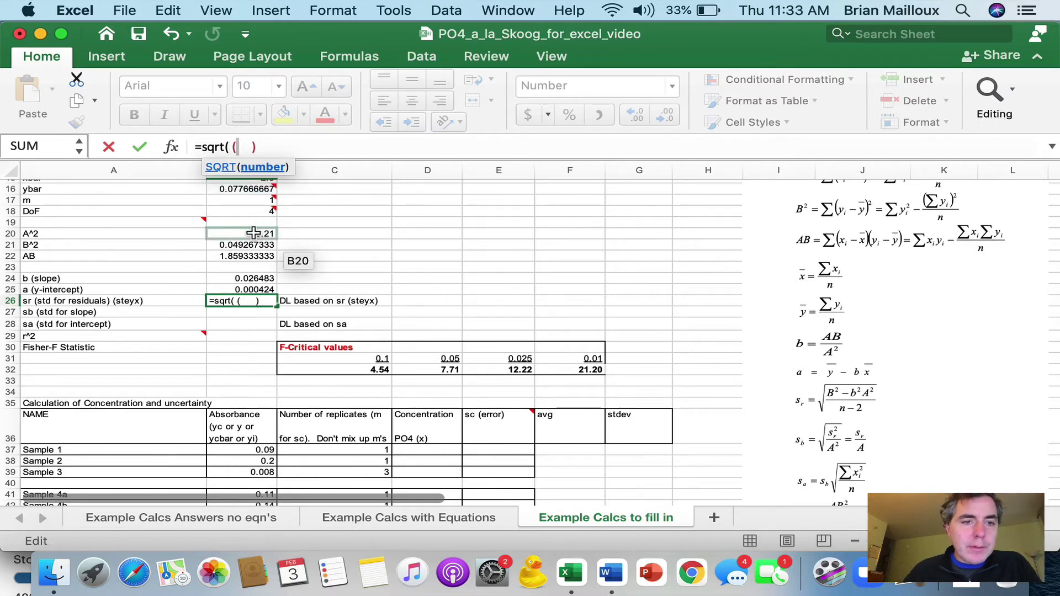
- Enter the numerator of sr, B^2 minus the squared slope times A^2, as (B21-B24^2*B20) inside the square root in B26
click(268, 246)
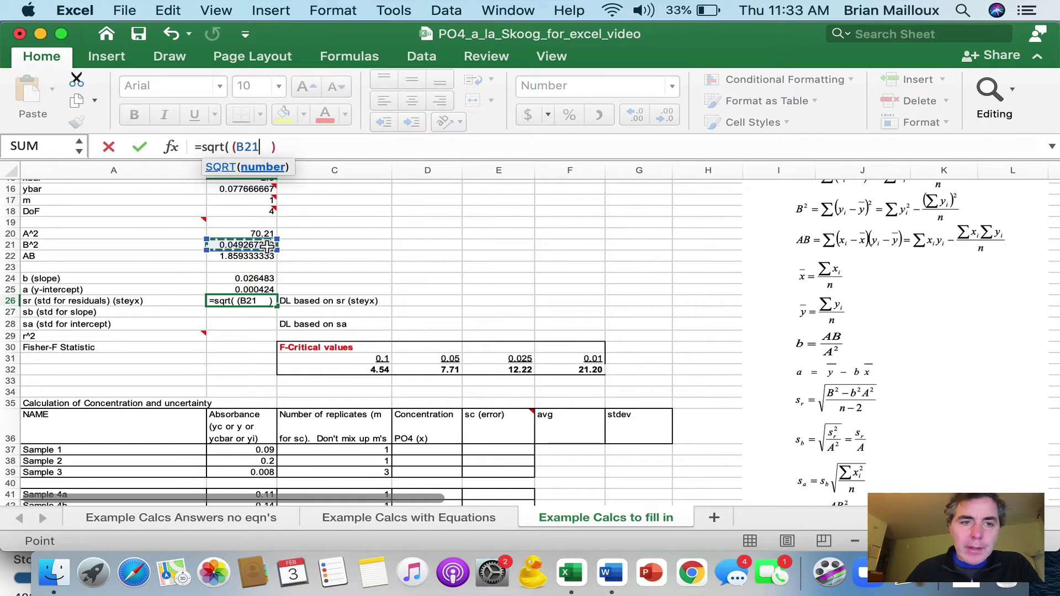
text(-)
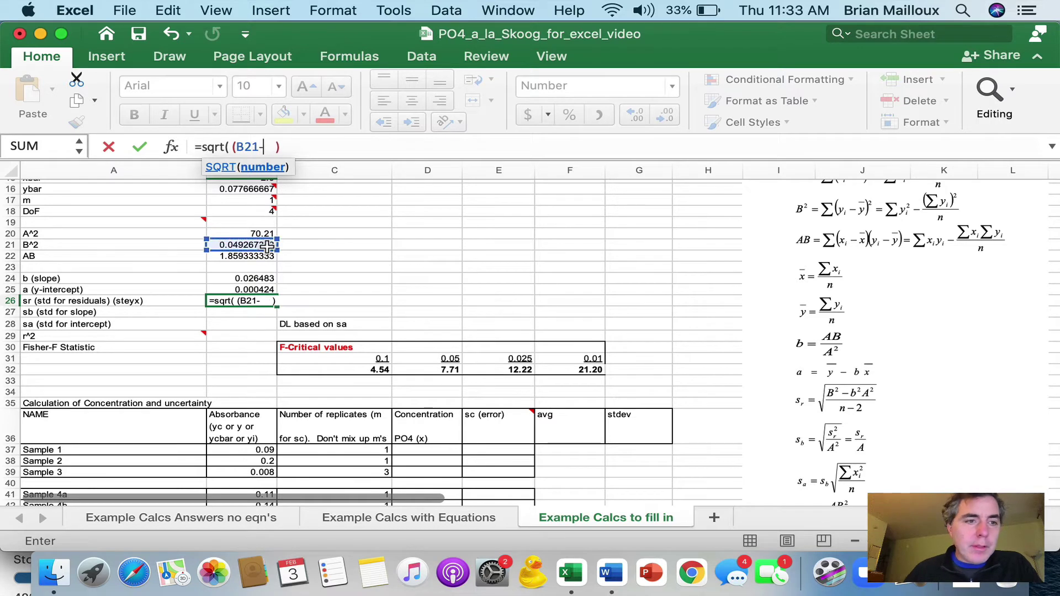
click(240, 278)
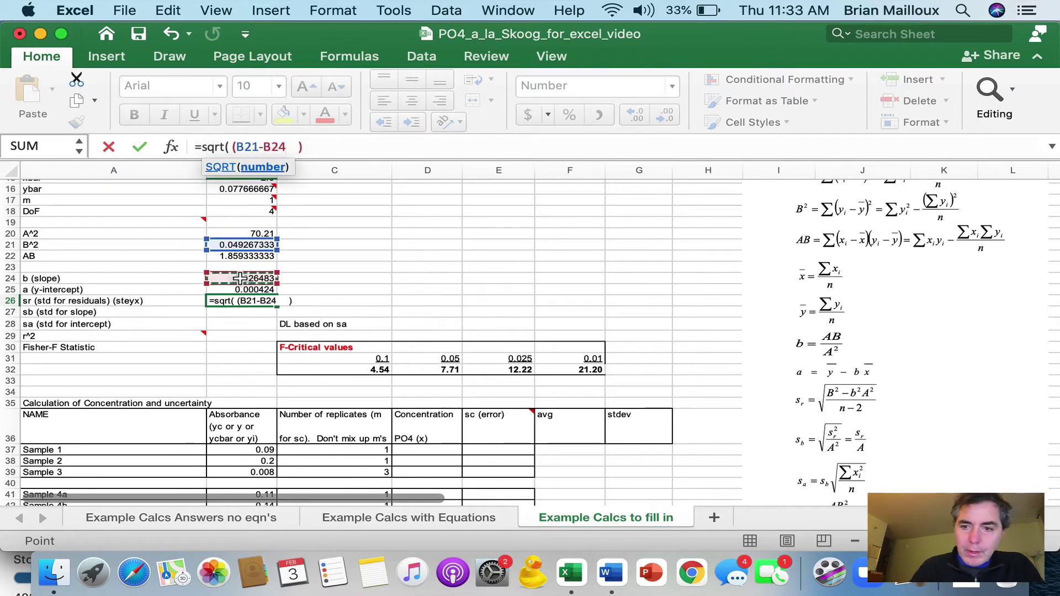
text(^2)
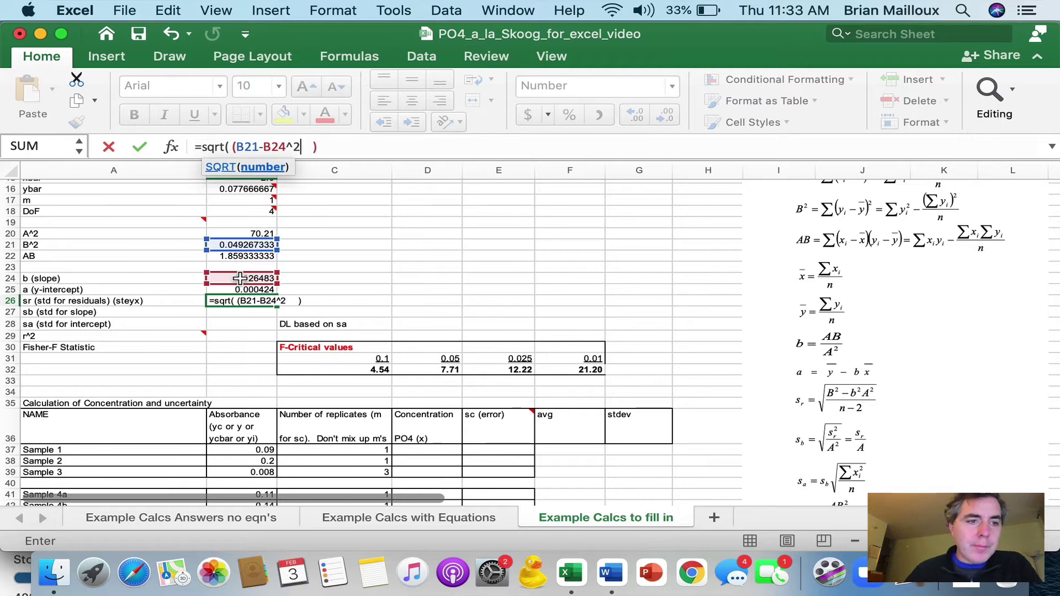
text(*)
click(236, 233)
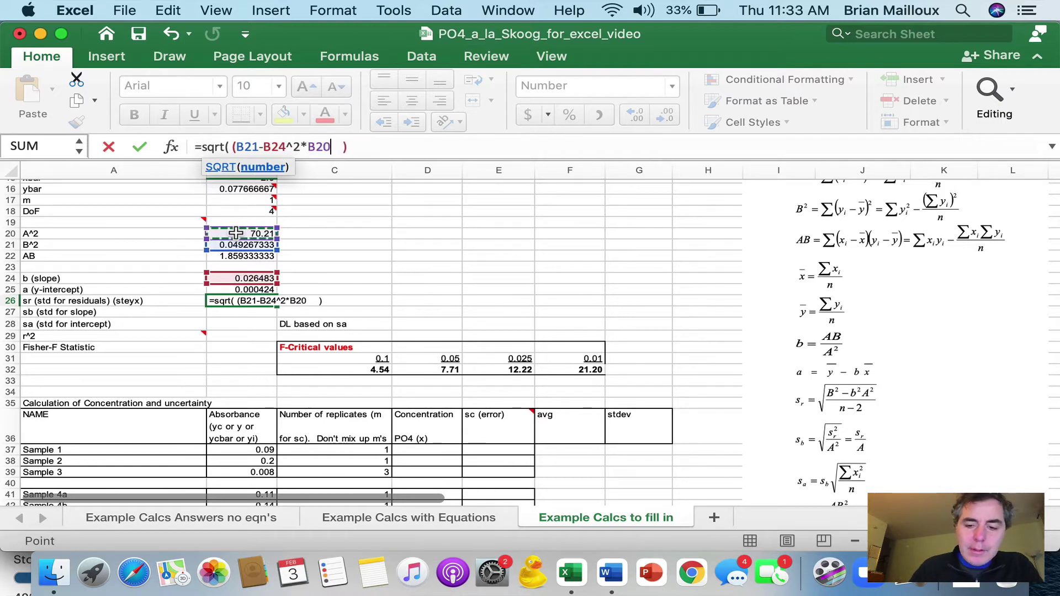
text())
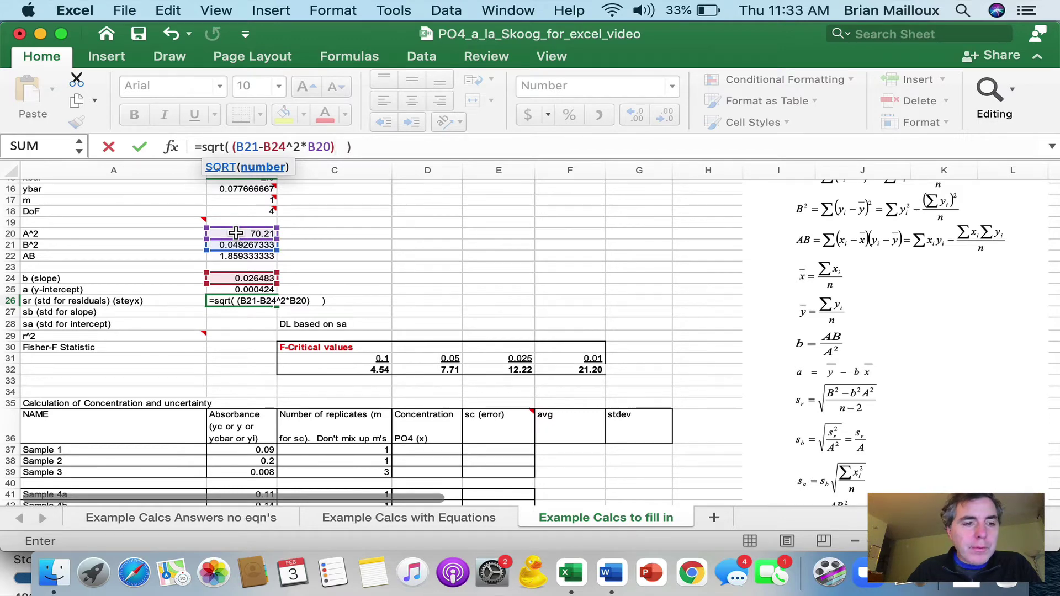
- Complete the sr formula in B26 by dividing the numerator by n minus 2 with /(B14-2)
text(/()
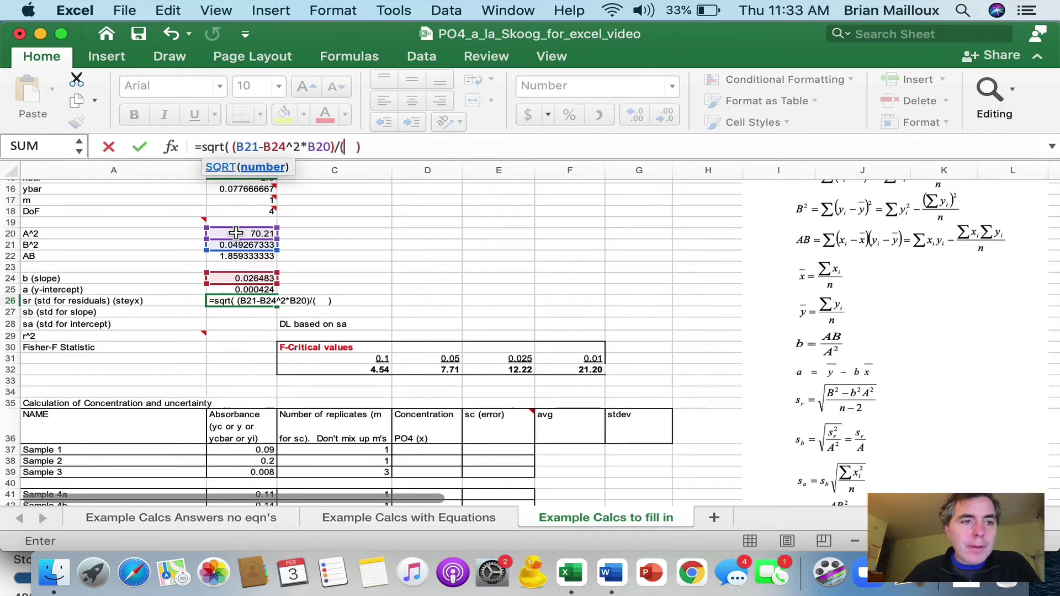
scroll(243, 243, up, 5)
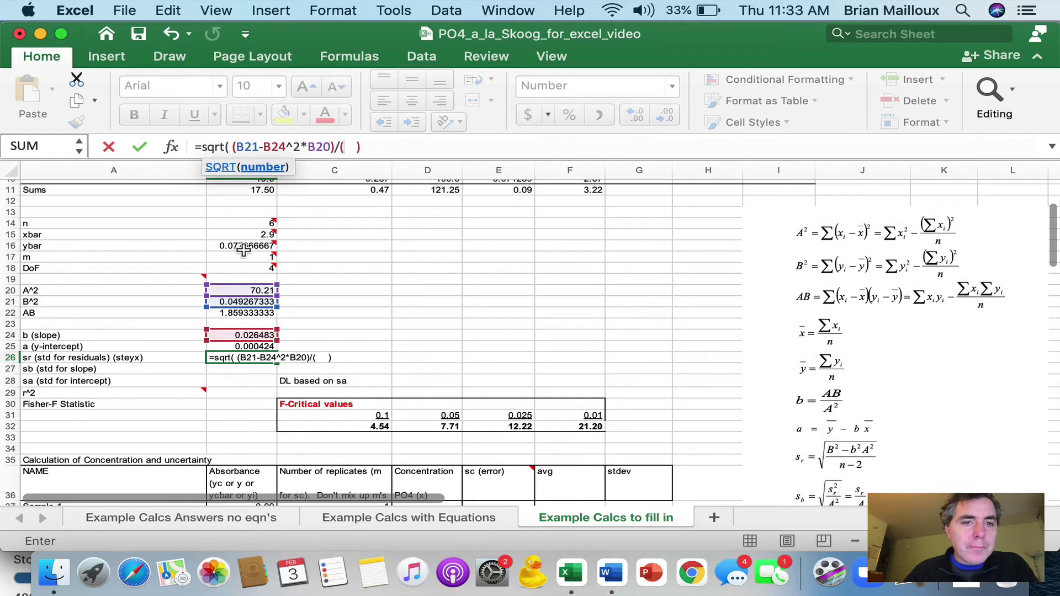
click(255, 223)
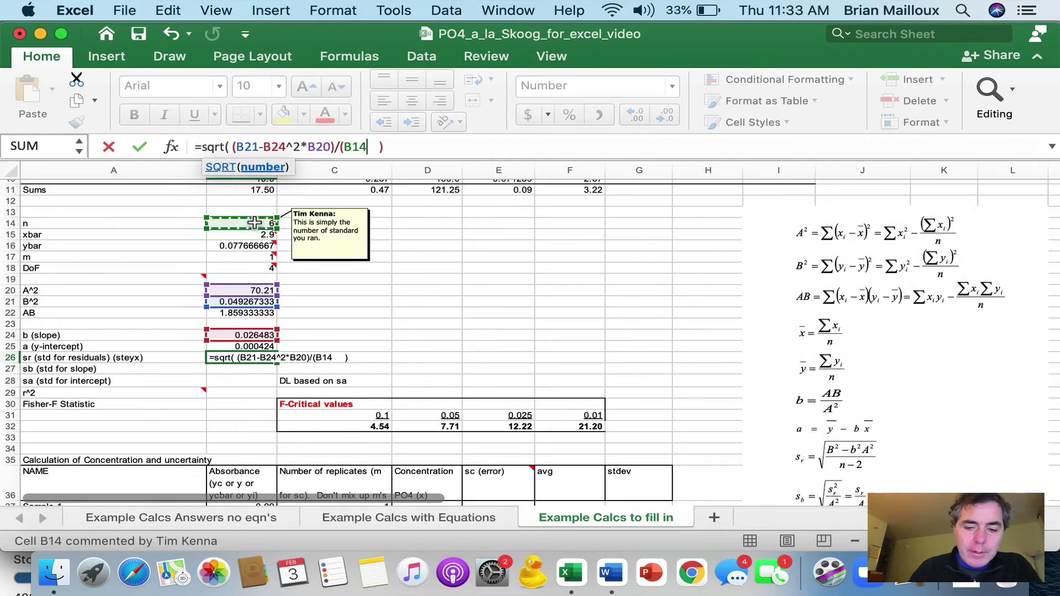
text(-2))
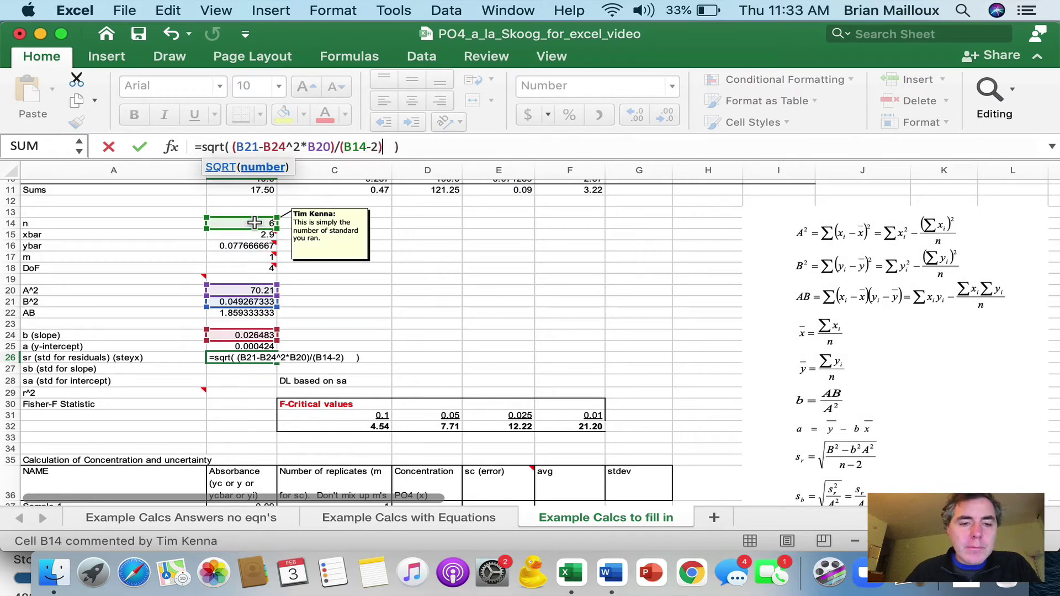
key(Return)
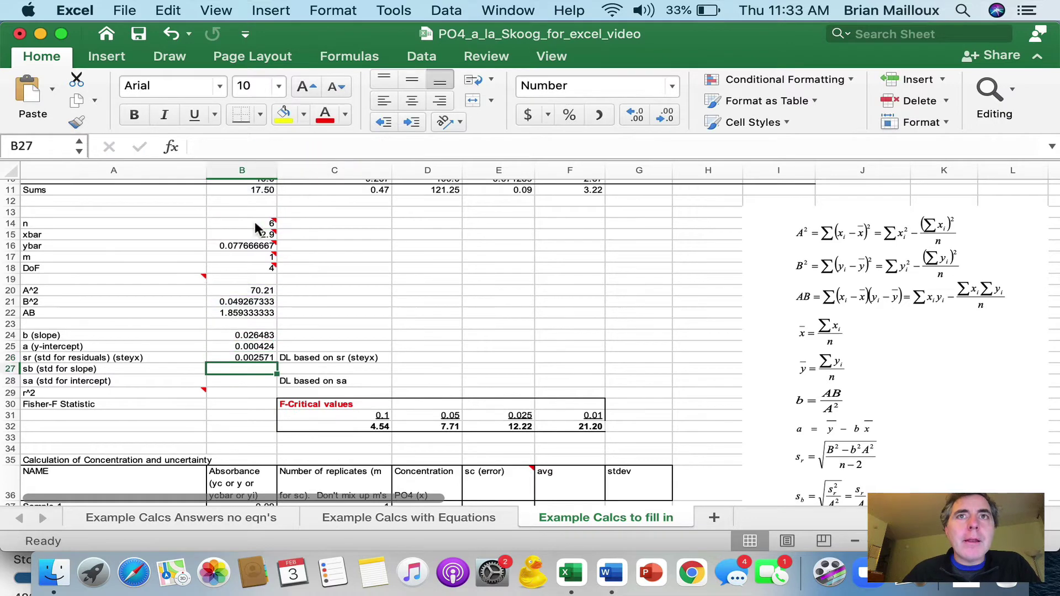
- Calculate the standard error of the regression in D26 from the absorbance and PO4 values with =STEYX(C5:C10,B5:B10)
scroll(319, 318, down, 3)
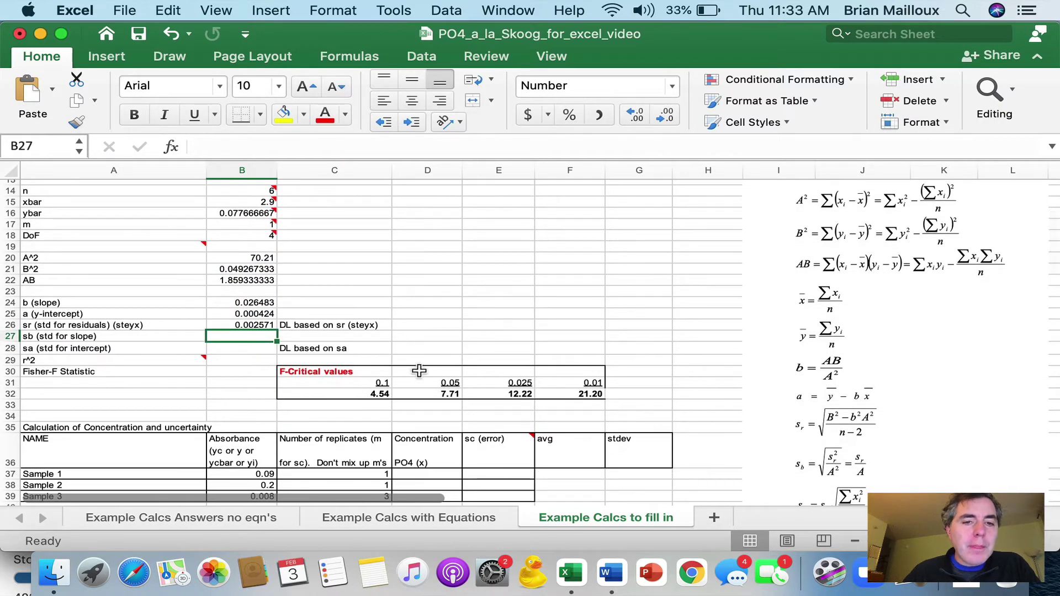
click(432, 319)
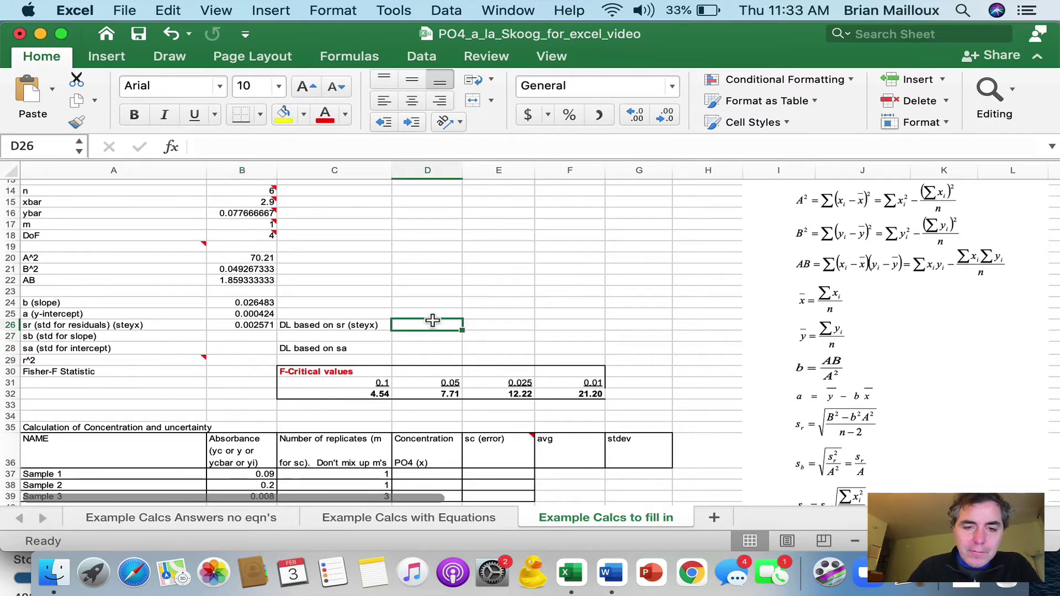
text(=s)
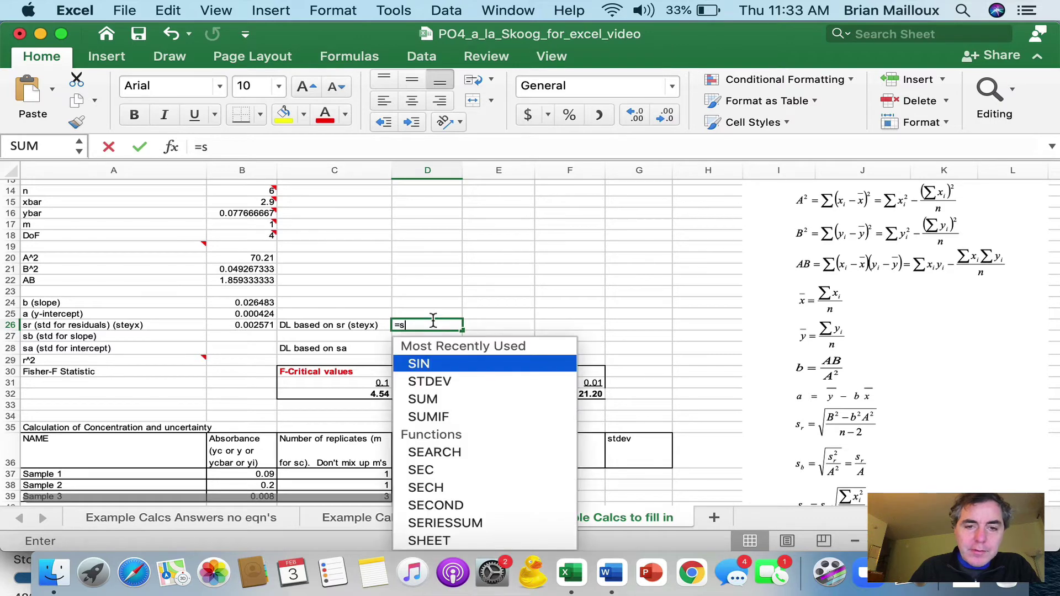
text(teyx()
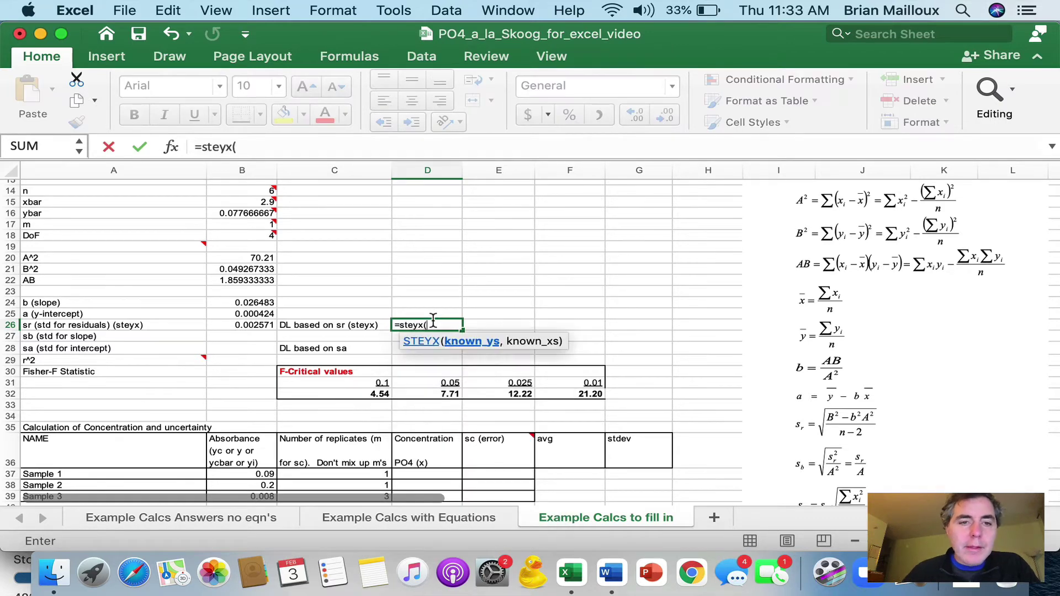
scroll(385, 303, up, 5)
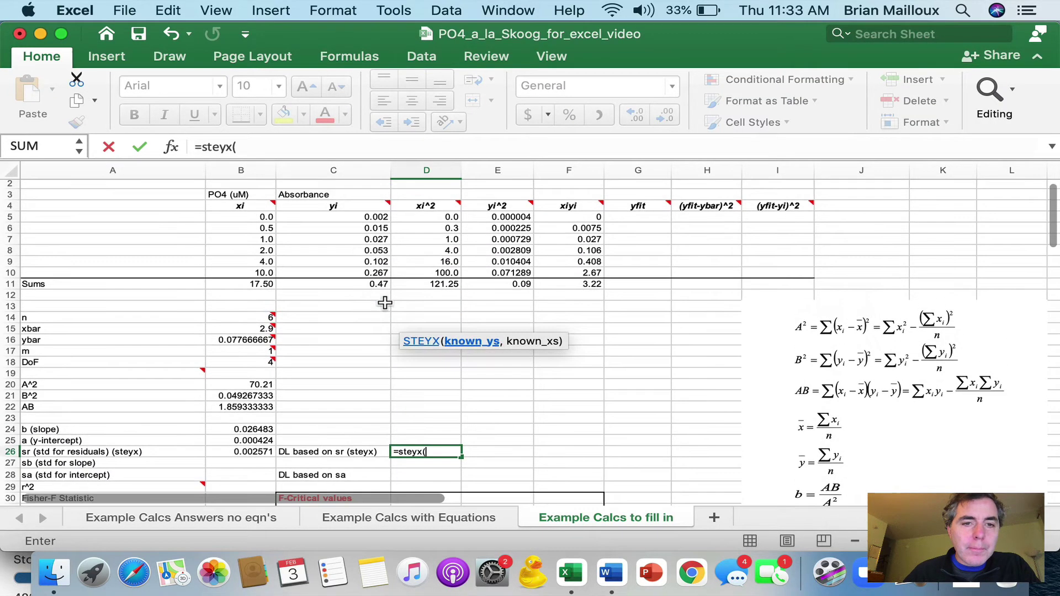
drag(346, 219, 338, 274)
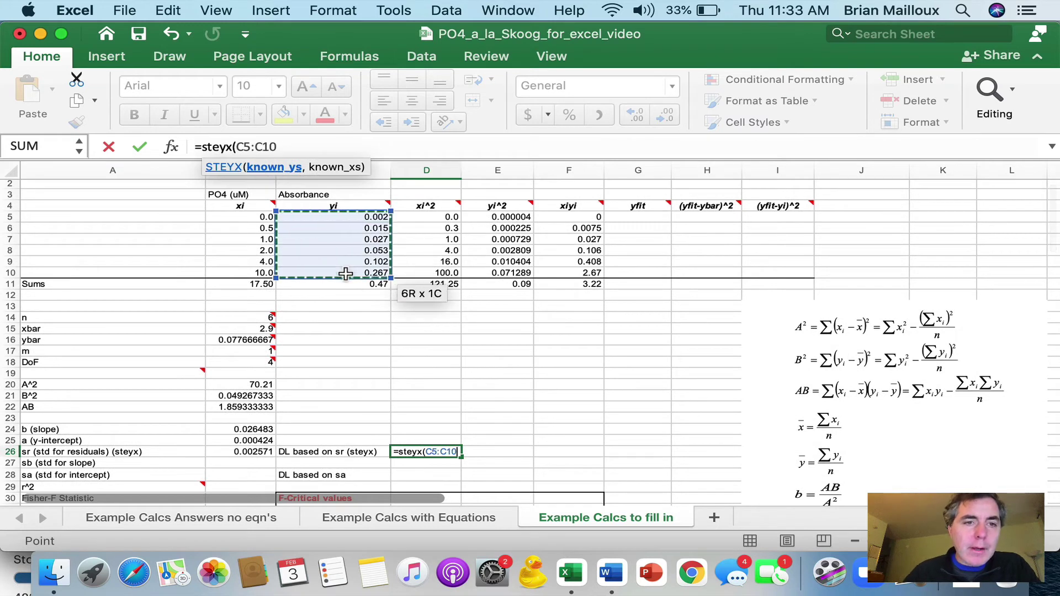
text(,)
drag(236, 221, 236, 275)
text())
key(Return)
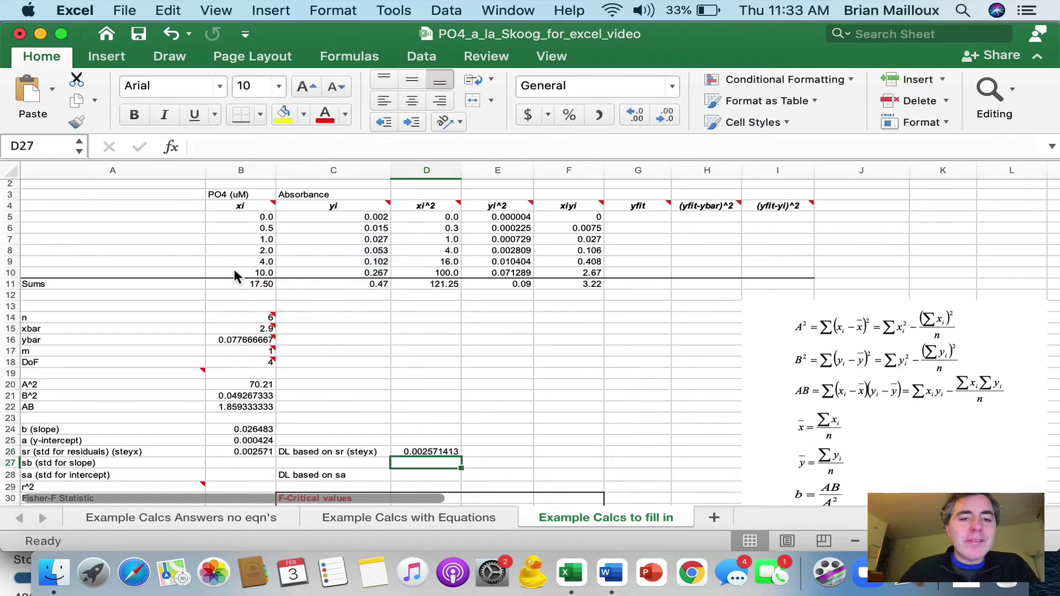
- Turn D26 into the sr-based detection limit by multiplying by 3.3 and dividing by the slope: =3.3*STEYX(C5:C10,B5:B10)/B24
scroll(250, 359, down, 5)
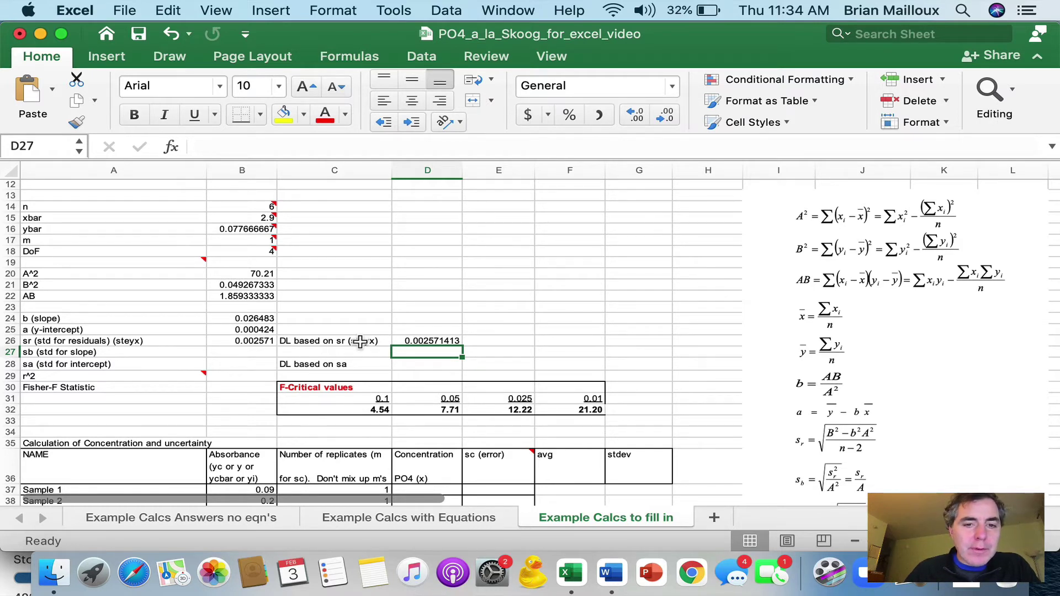
click(432, 341)
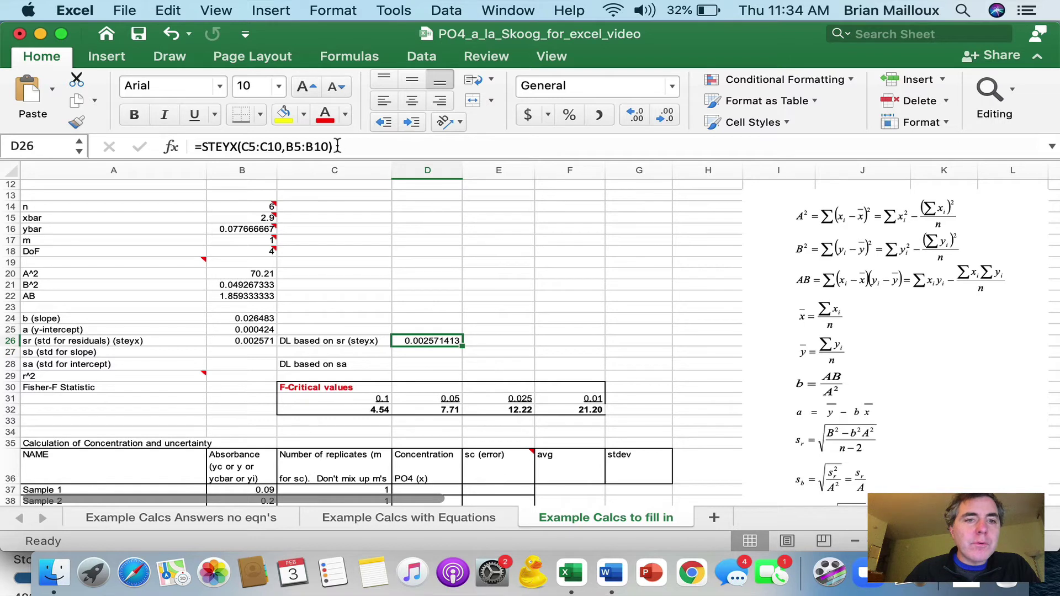
click(202, 147)
text(3.3*)
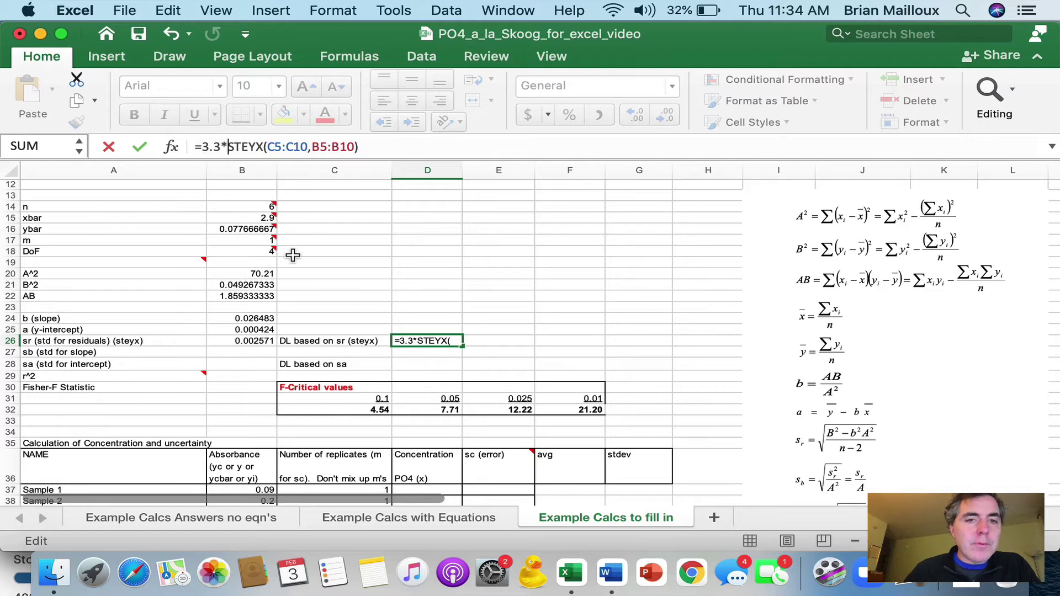
click(400, 146)
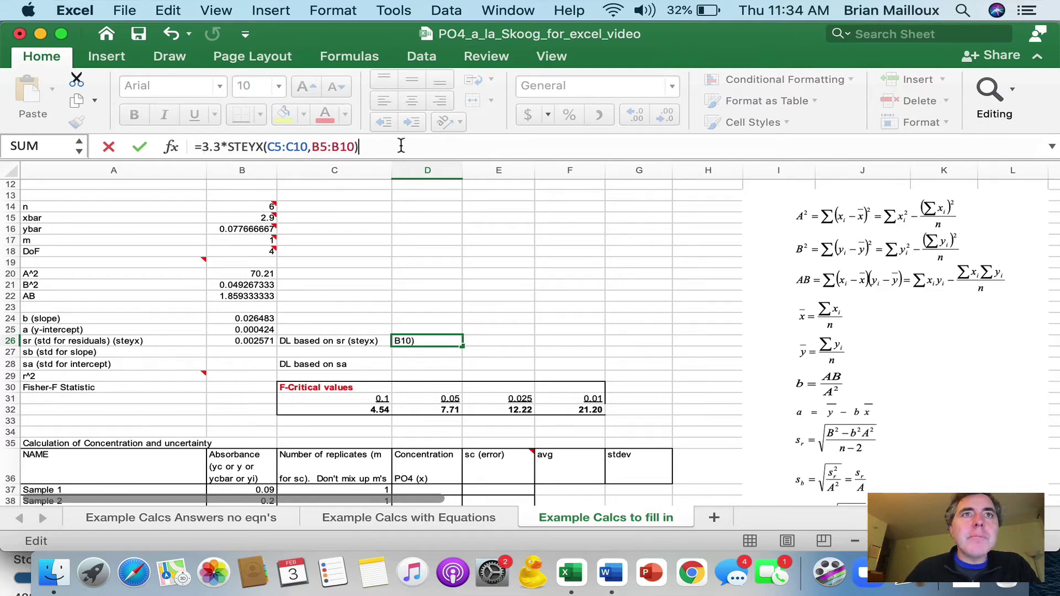
text(/)
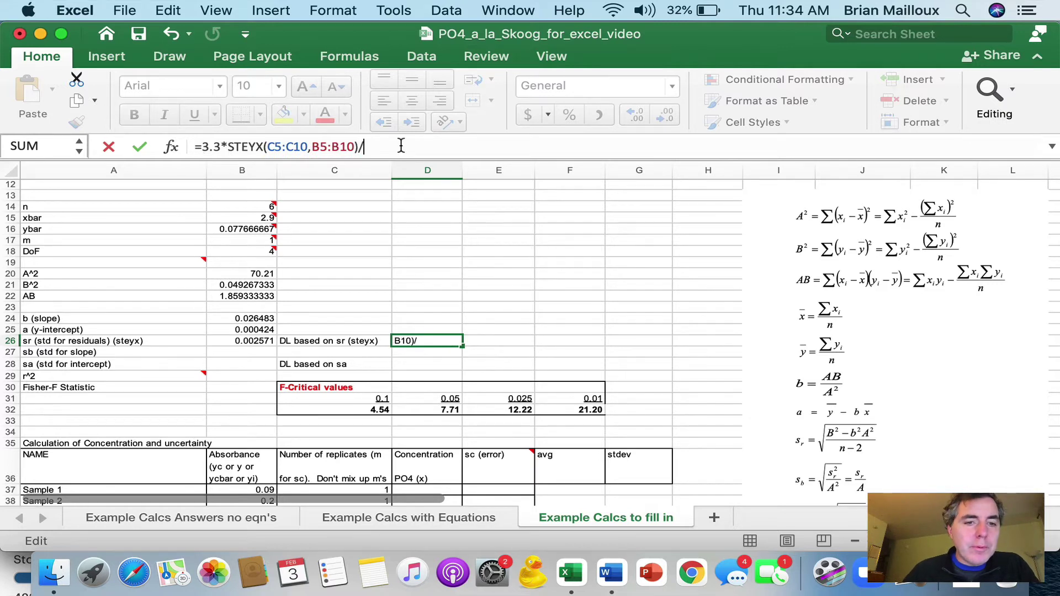
click(234, 318)
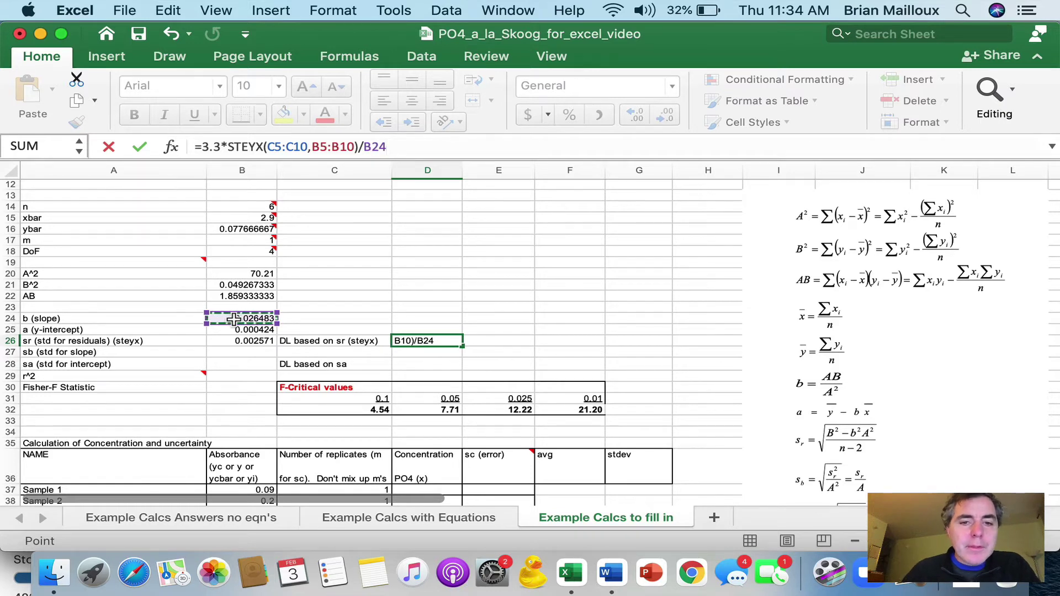
key(Return)
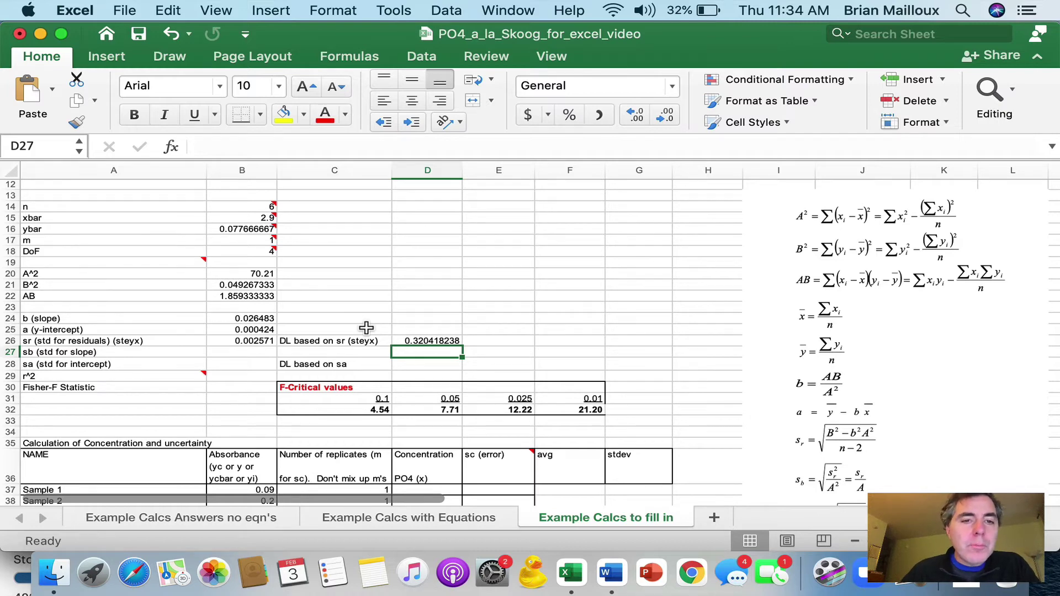
- Calculate sb, the standard deviation of the slope, in B27 by dividing sr by the square root of A^2: =B26/SQRT(B20)
scroll(366, 328, up, 5)
scroll(366, 328, down, 2)
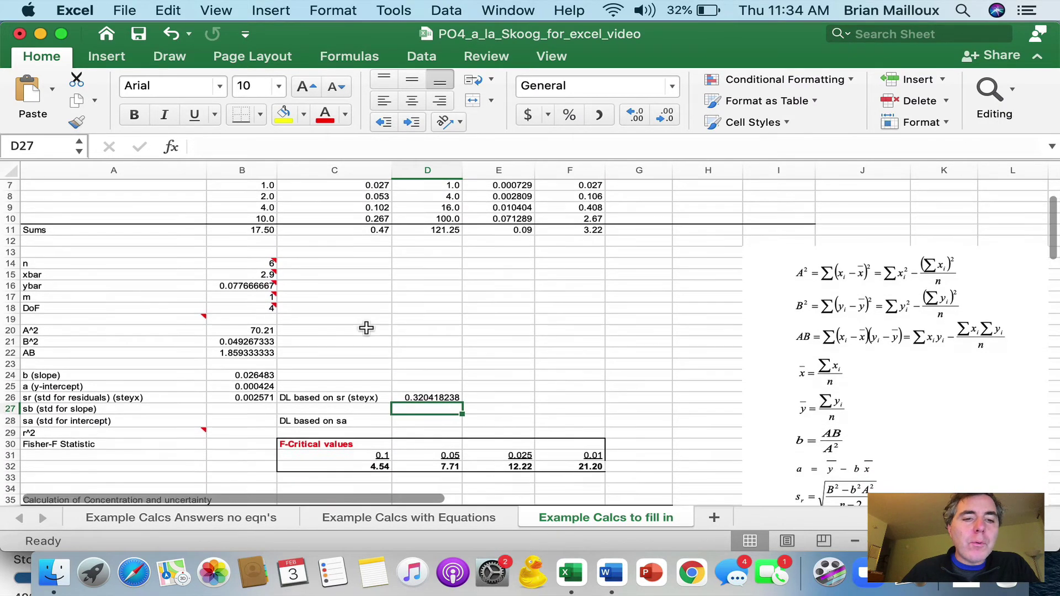
scroll(366, 328, down, 1)
scroll(366, 328, down, 3)
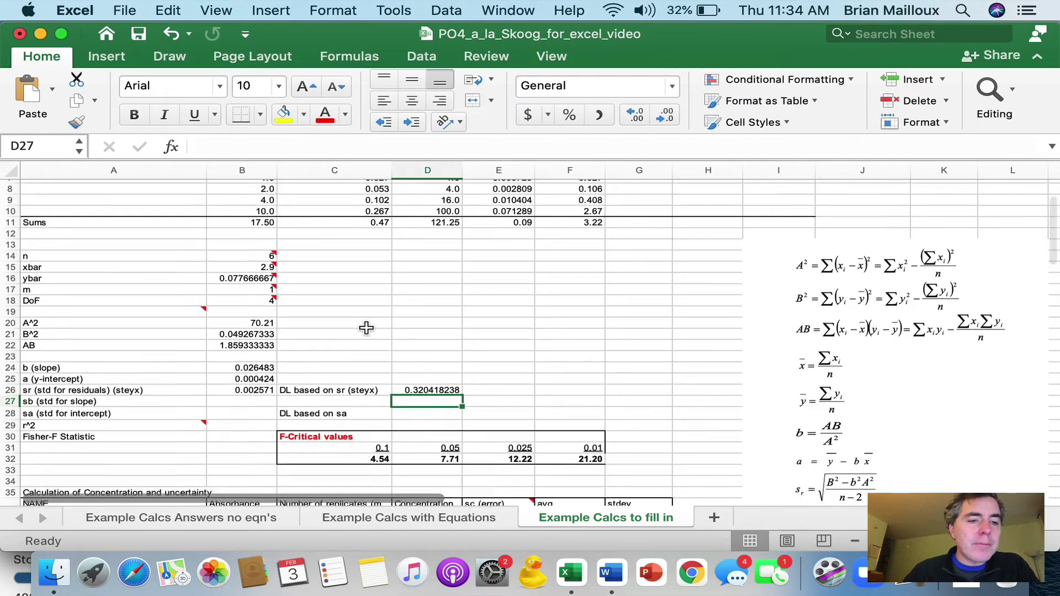
click(247, 342)
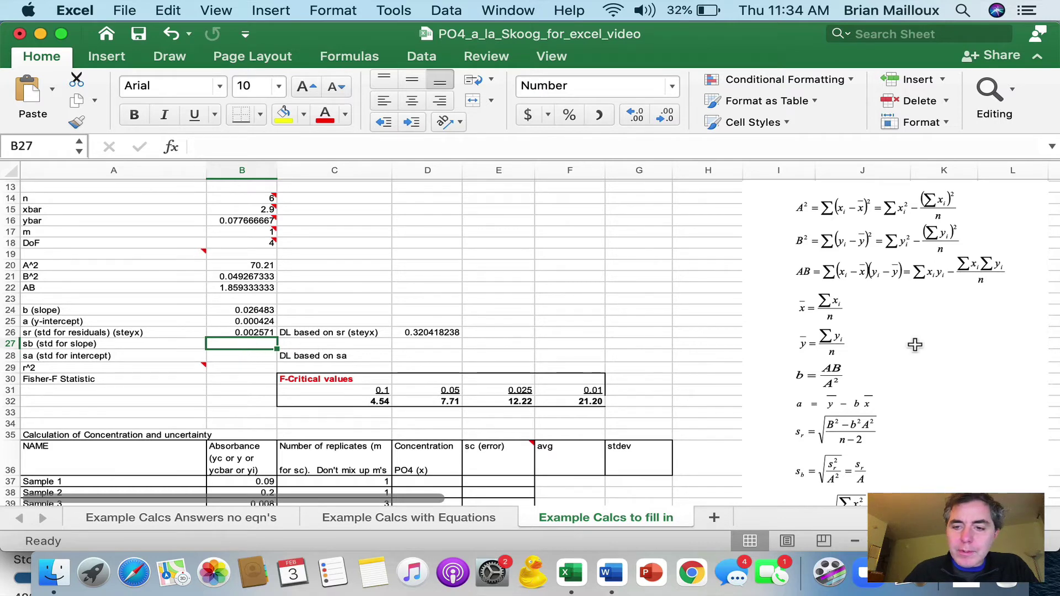
scroll(872, 381, down, 2)
scroll(873, 383, down, 1)
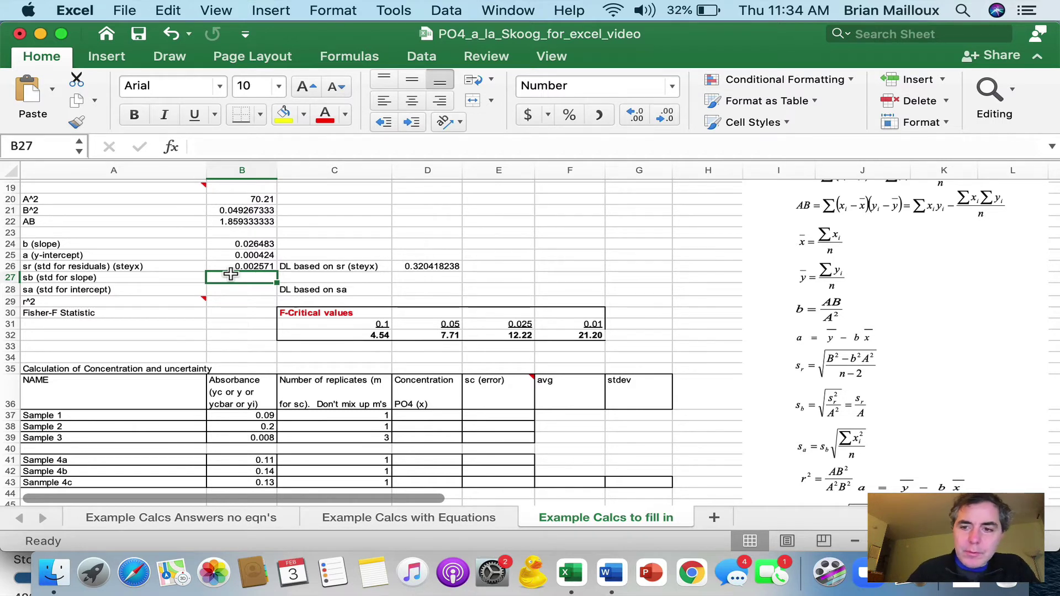
text(=)
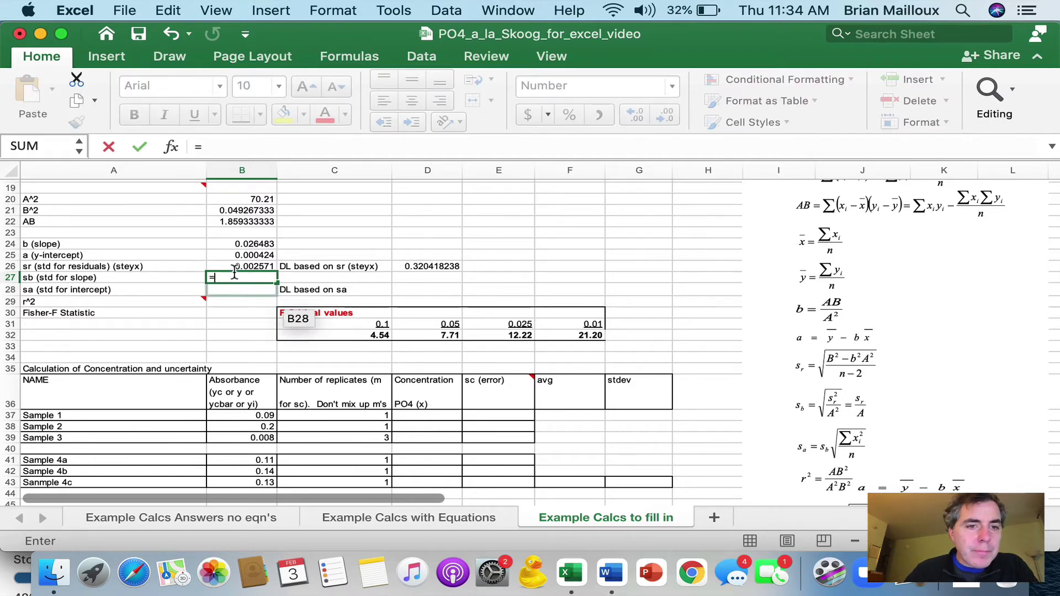
click(242, 269)
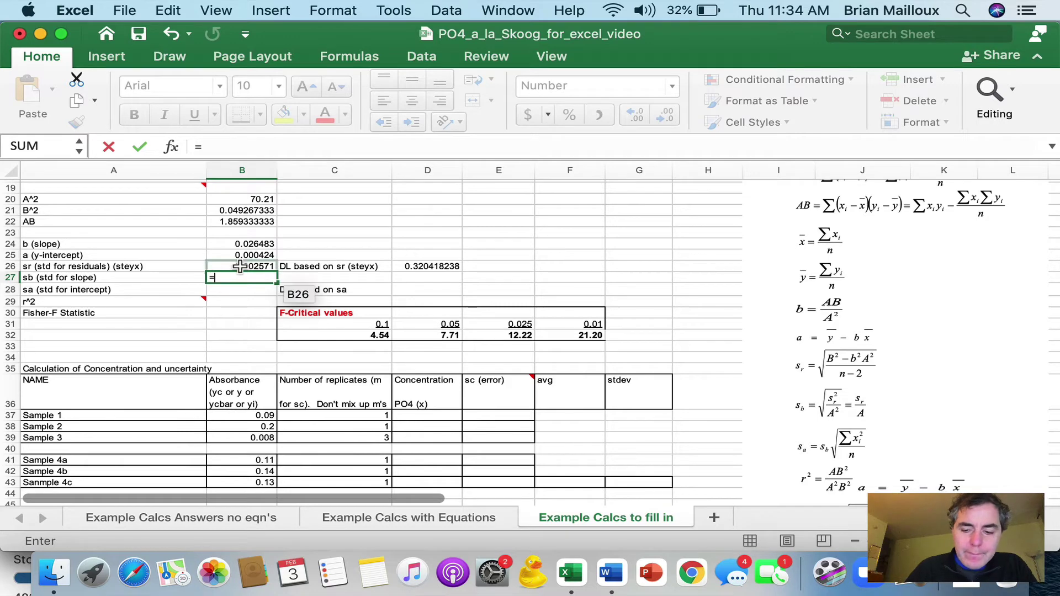
text(/sr)
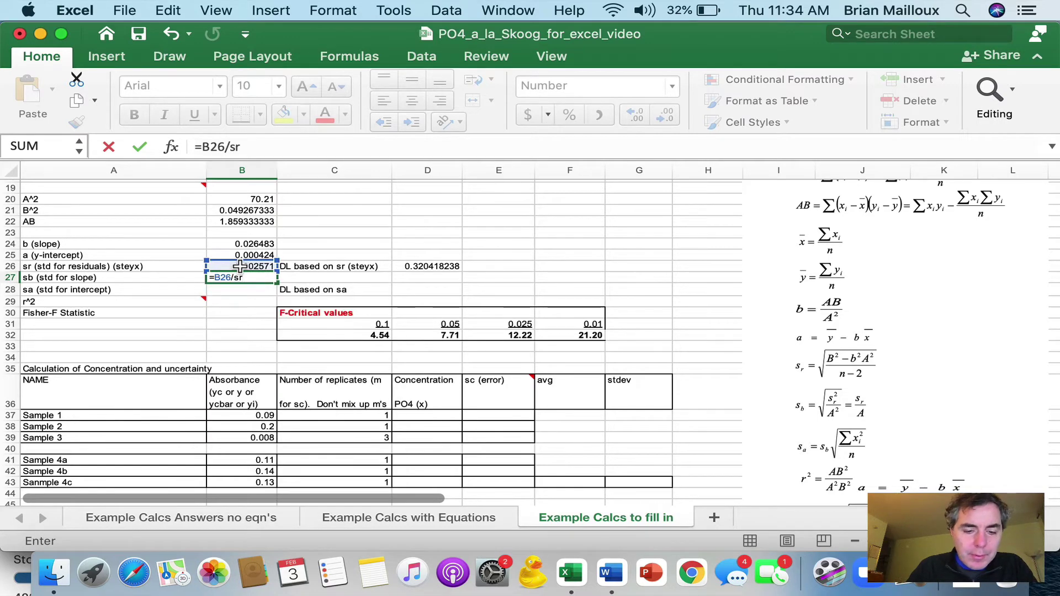
key(BackSpace)
text(qrt()
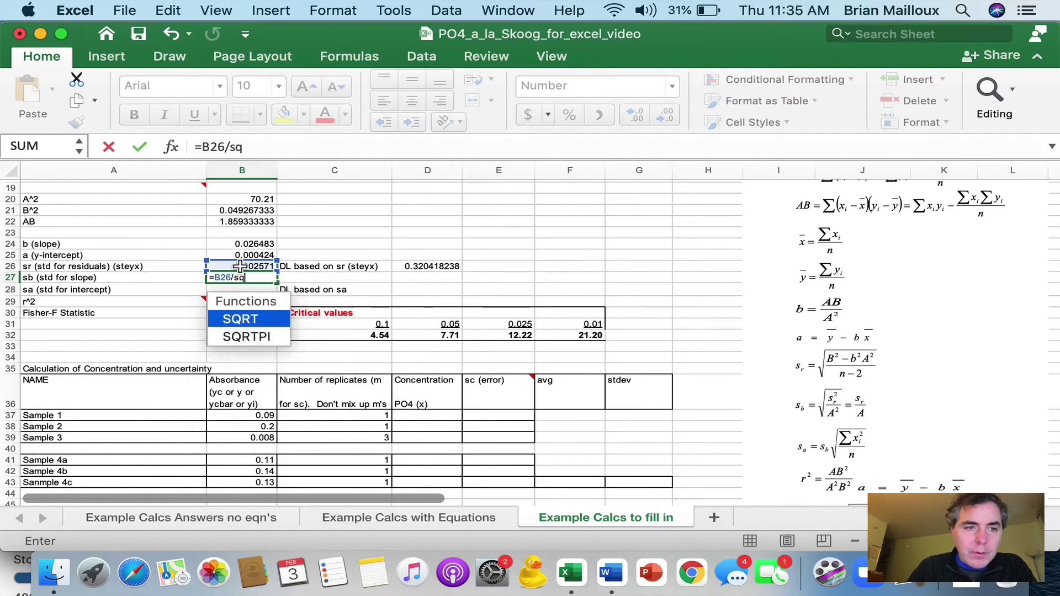
click(230, 198)
text())
key(Return)
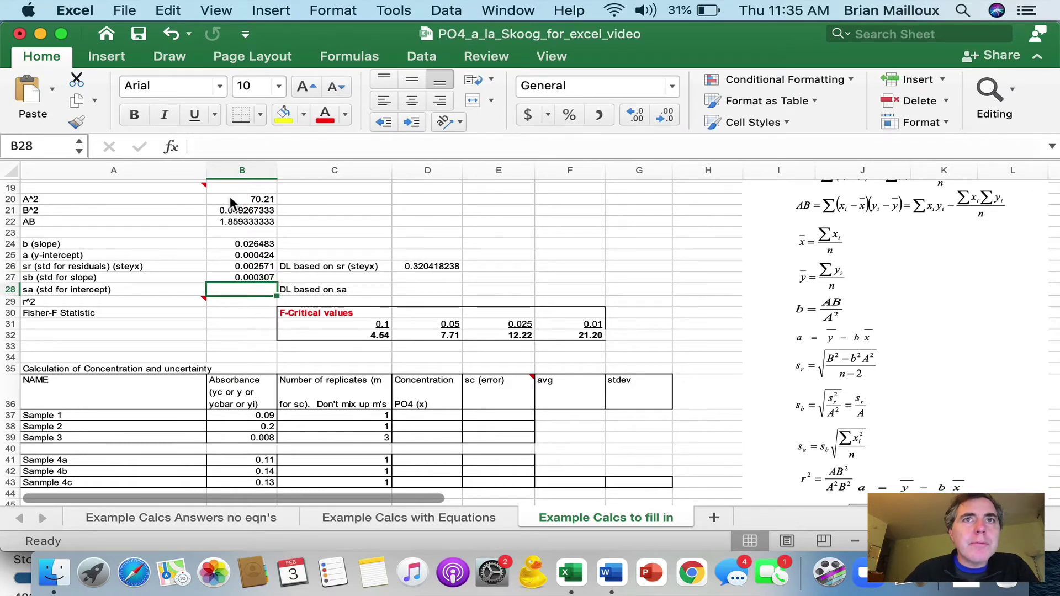
- Begin the sa formula in B28 as sb times the square root of the xi^2 sum: =B27*SQRT(D11
scroll(231, 204, down, 1)
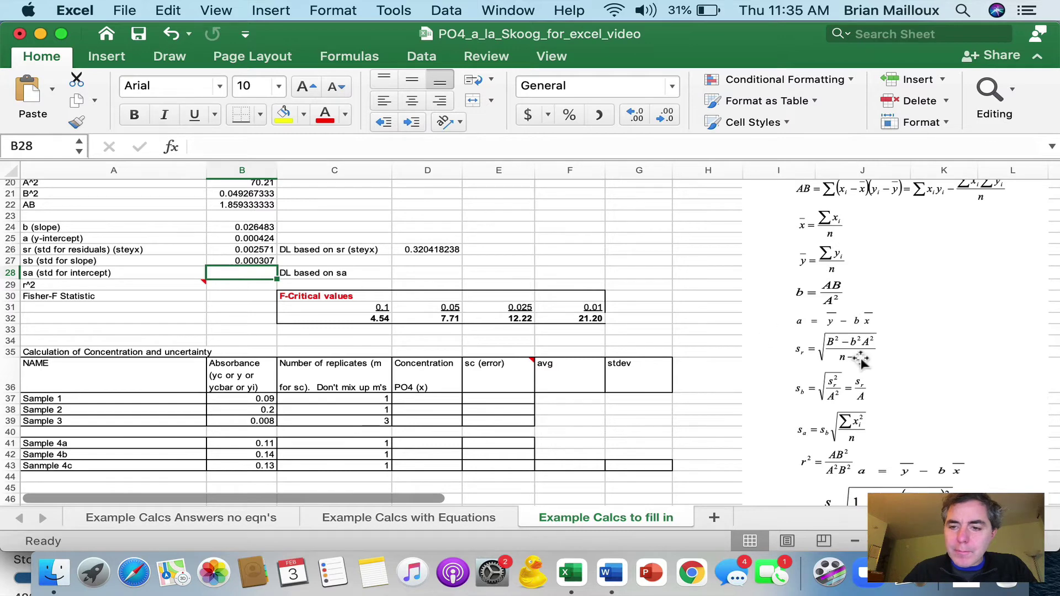
scroll(861, 361, down, 2)
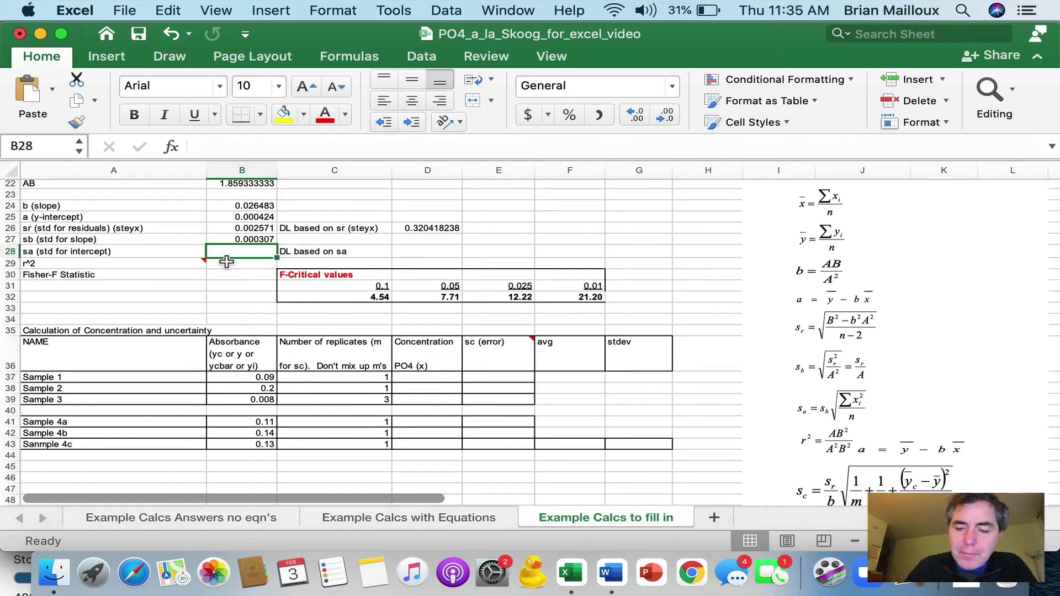
text(=)
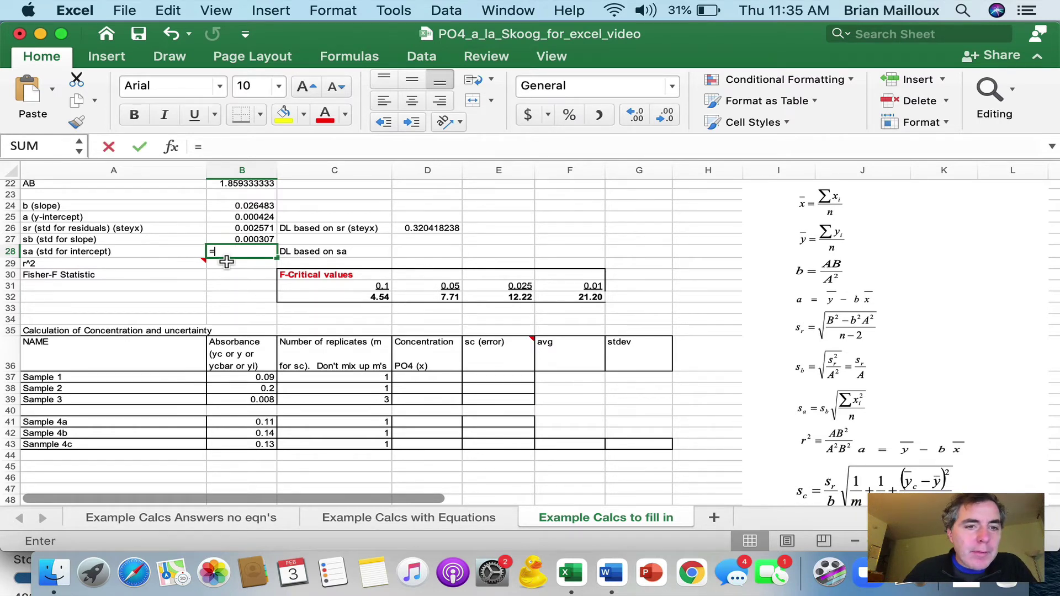
click(244, 239)
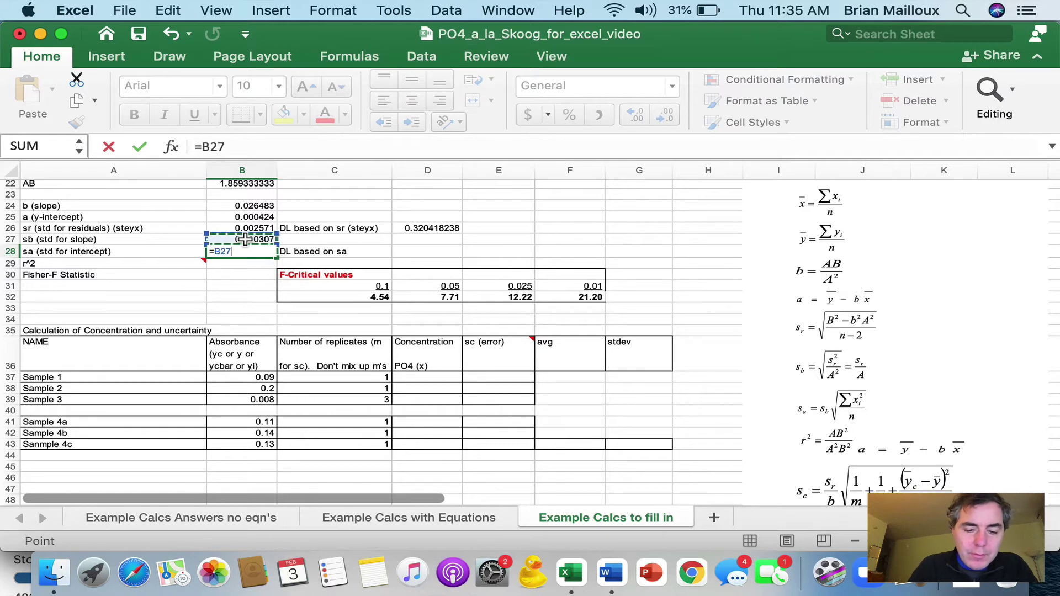
text(*sqrt)
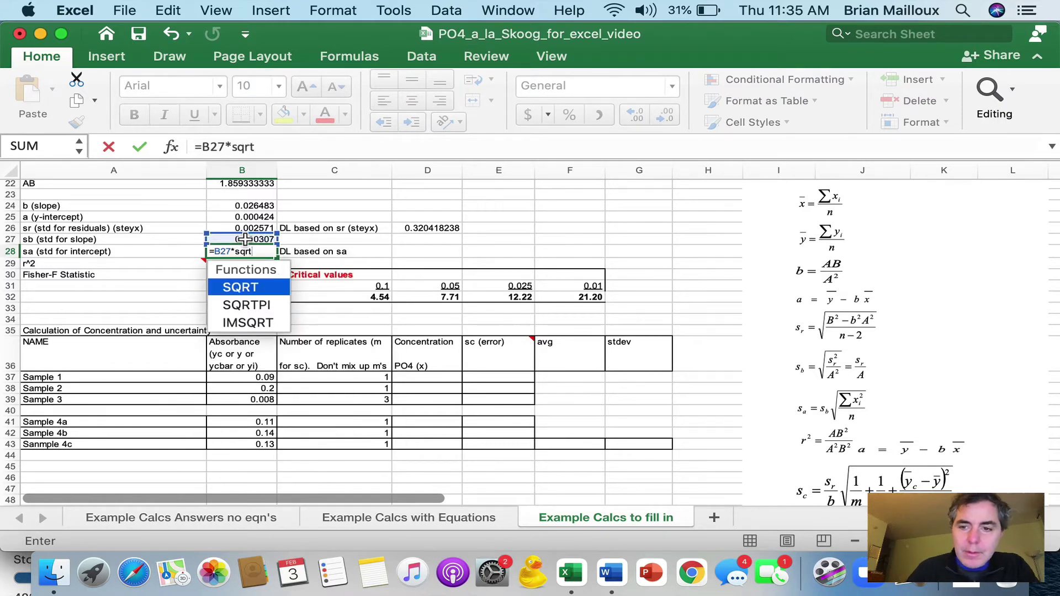
text(()
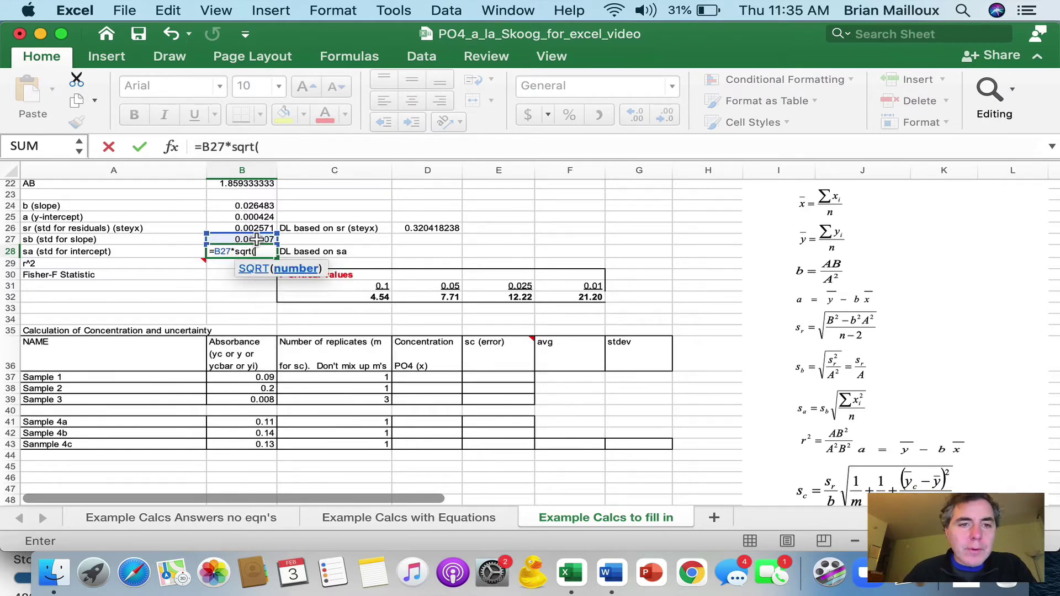
scroll(248, 239, up, 5)
scroll(256, 239, up, 3)
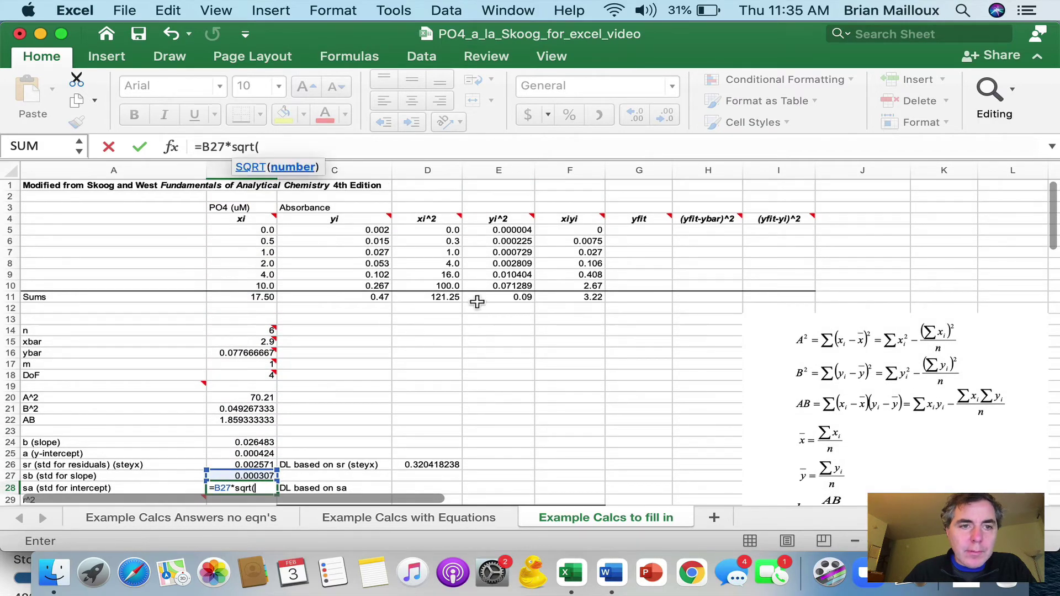
click(446, 297)
scroll(448, 298, down, 6)
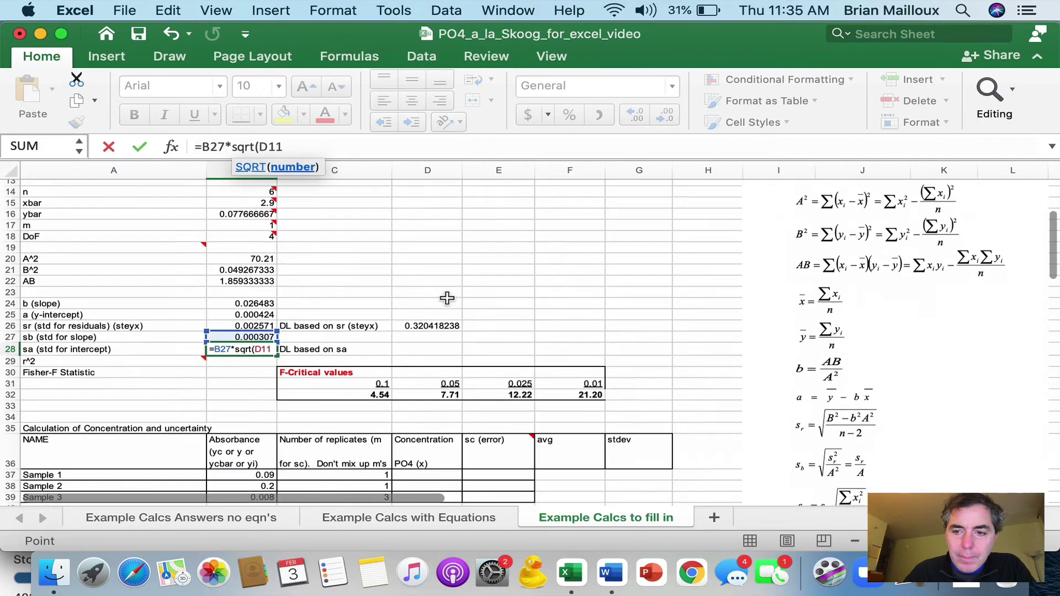
- Complete the sa formula in B28 by dividing the xi^2 sum by n inside the root, using /B14)
text(/)
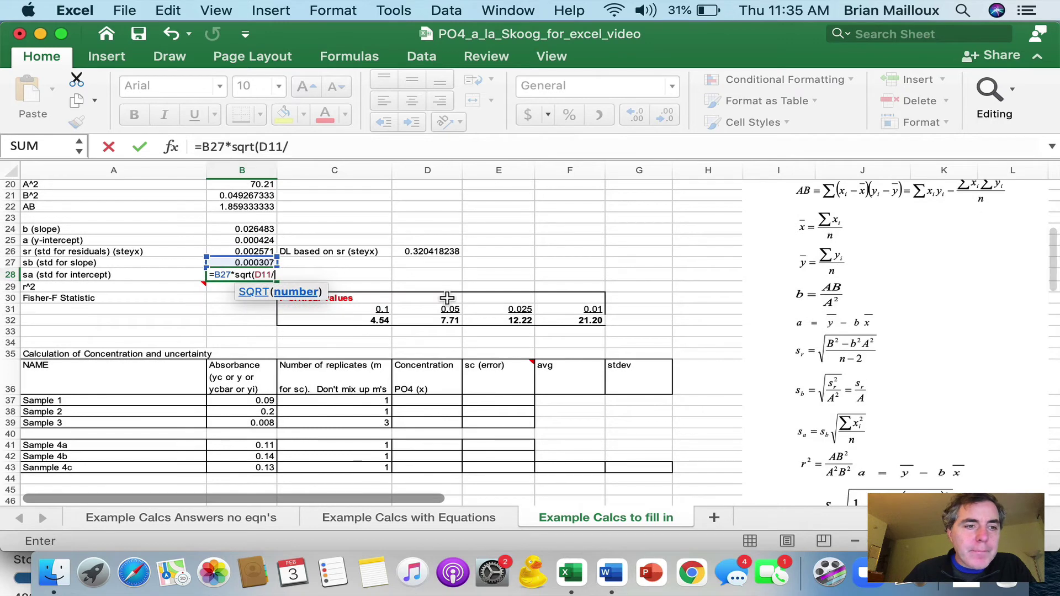
scroll(447, 299, up, 6)
scroll(446, 298, down, 1)
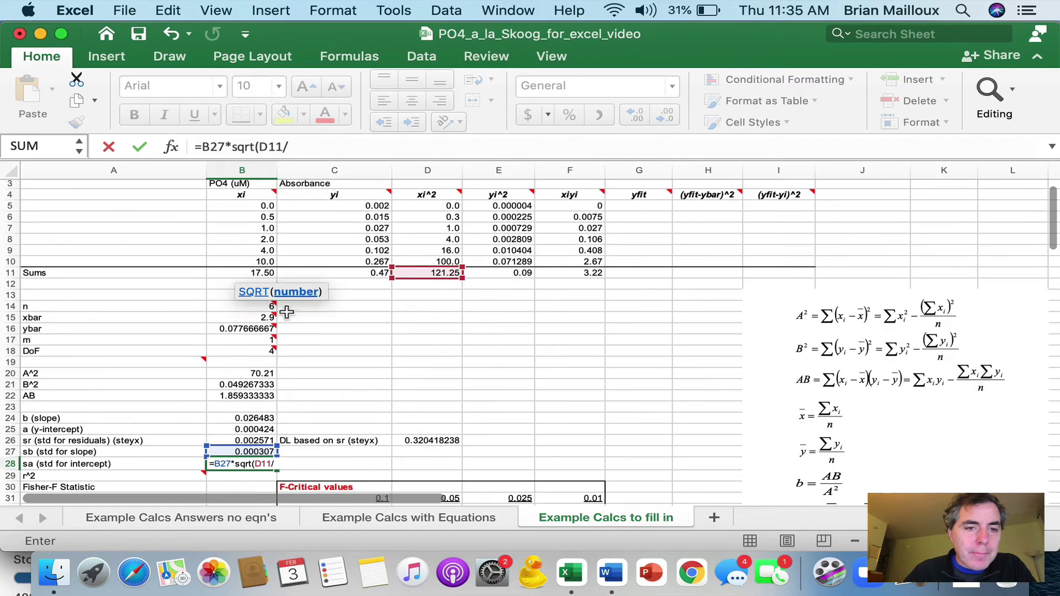
click(241, 318)
click(238, 305)
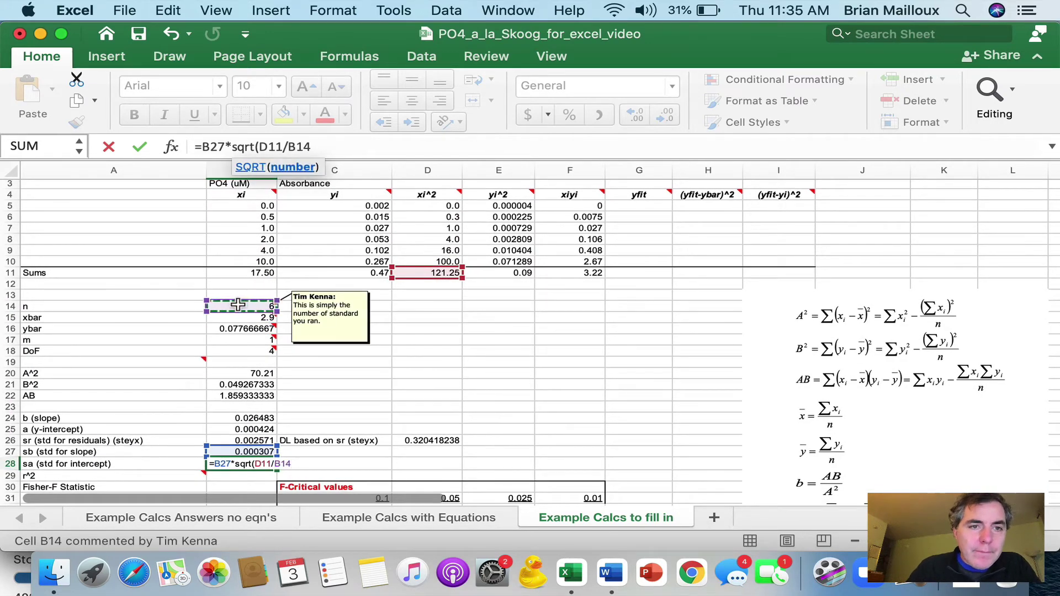
text())
key(Return)
- Calculate the sa-based detection limit in D28 as 3.3 times sa divided by the slope: =3.3*B28/B24
scroll(239, 309, down, 2)
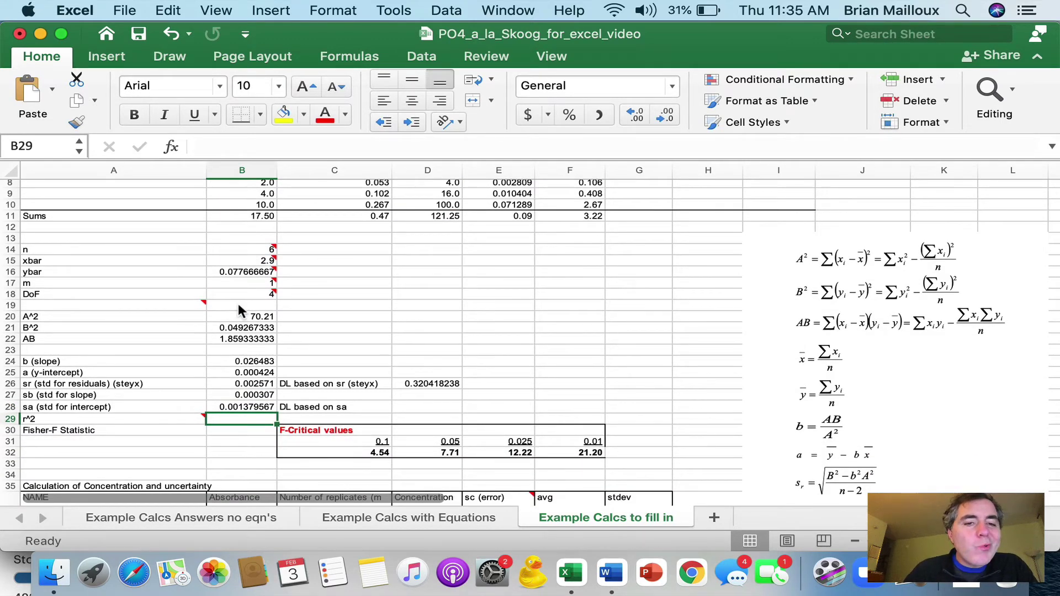
scroll(237, 303, down, 2)
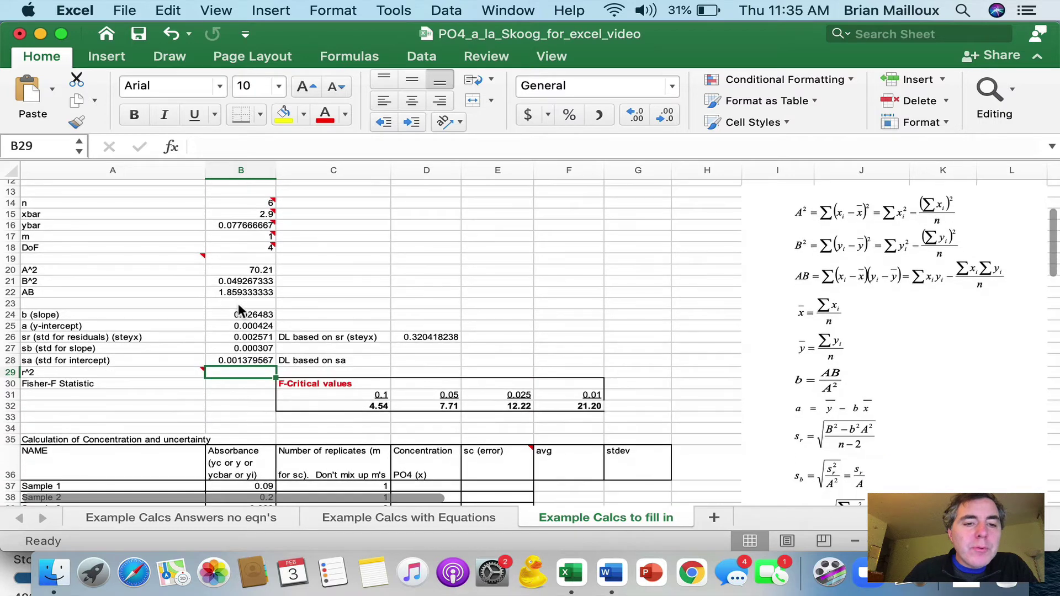
click(238, 360)
click(436, 356)
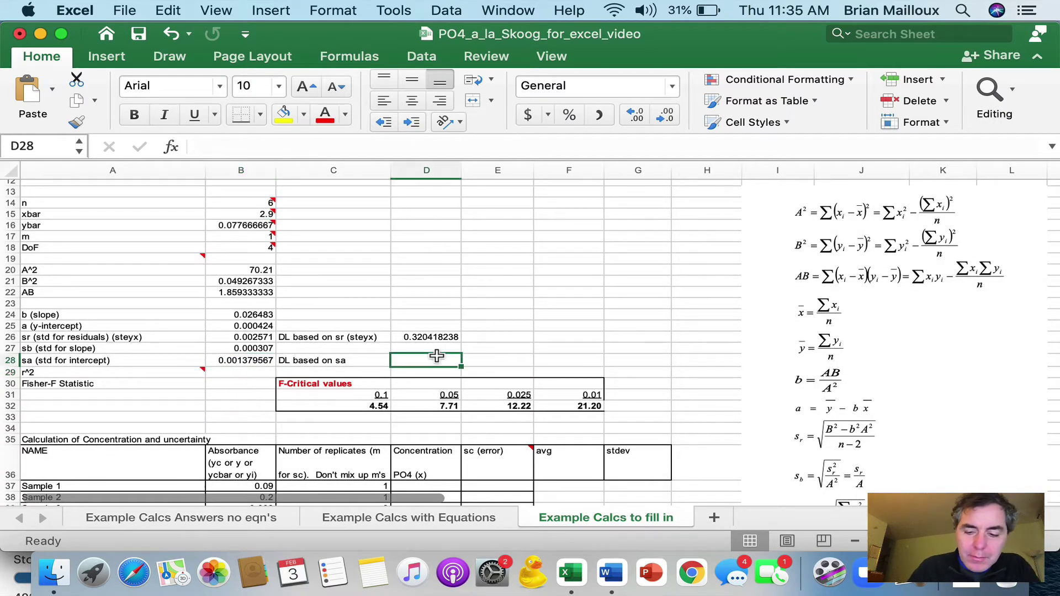
text(=3.3*)
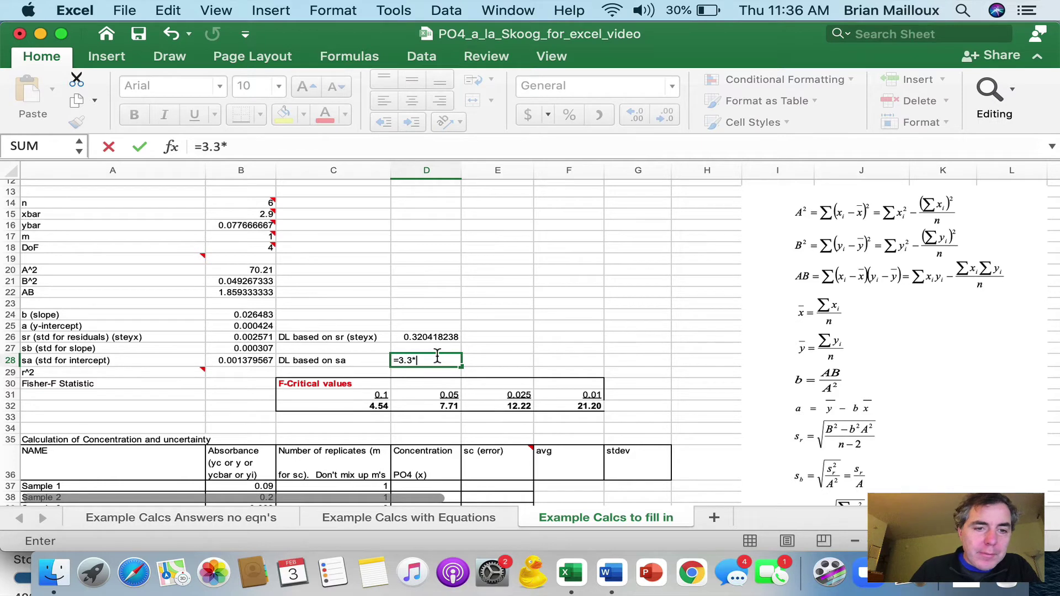
click(243, 360)
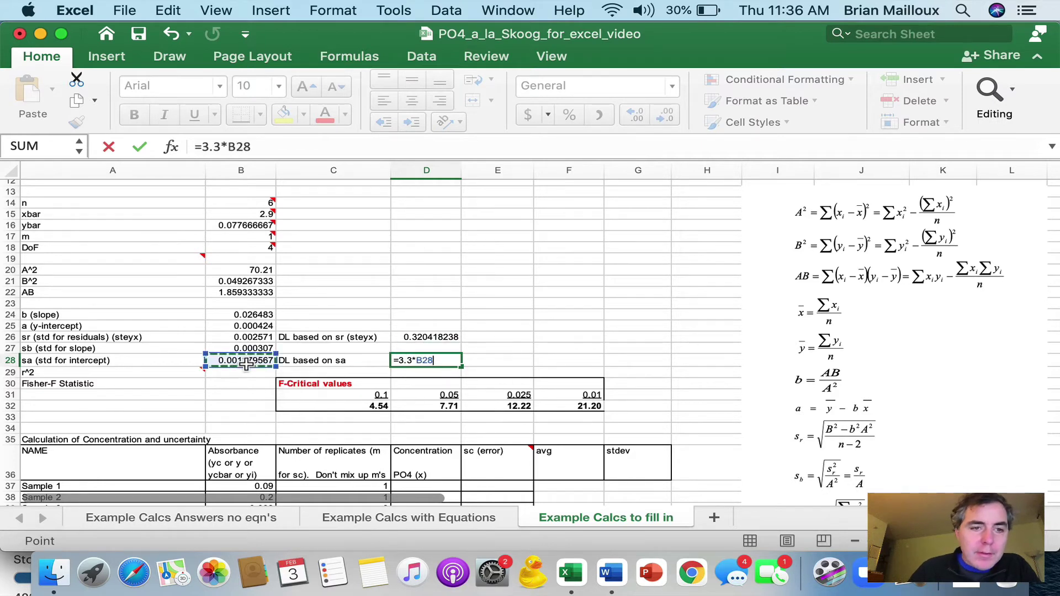
text(/)
click(248, 315)
key(Return)
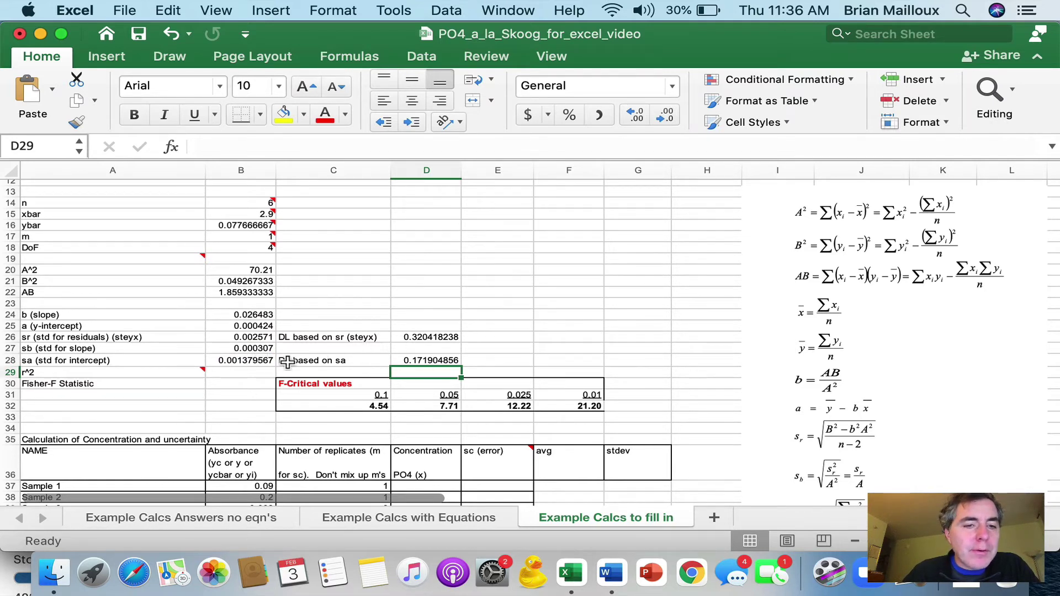
- Calculate r^2 in B29 as AB squared divided by the product of A^2 and B^2: =B22^2/(B20*B21)
click(227, 373)
scroll(227, 374, down, 5)
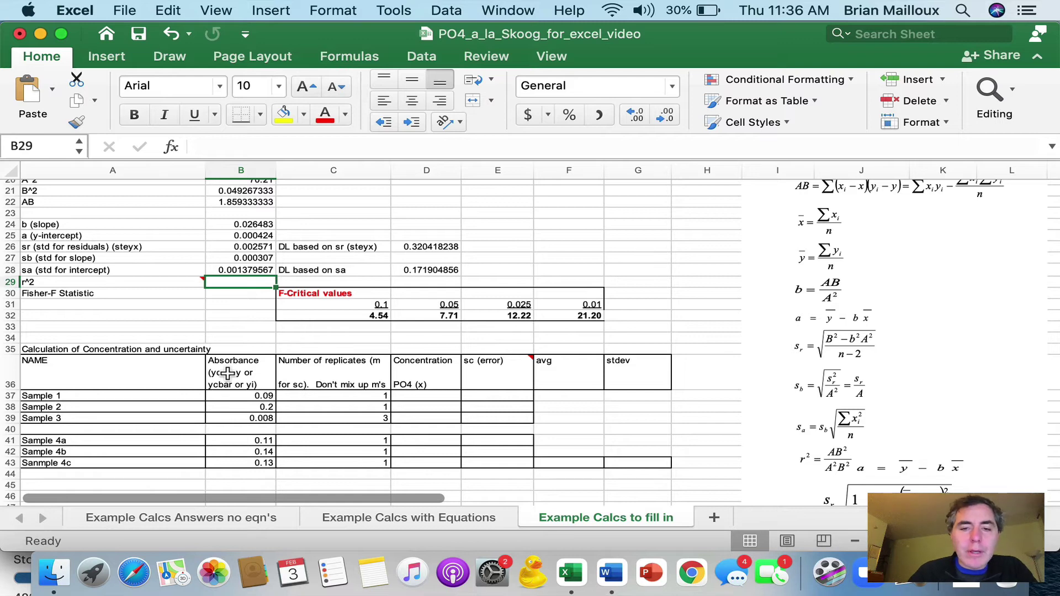
scroll(228, 373, down, 2)
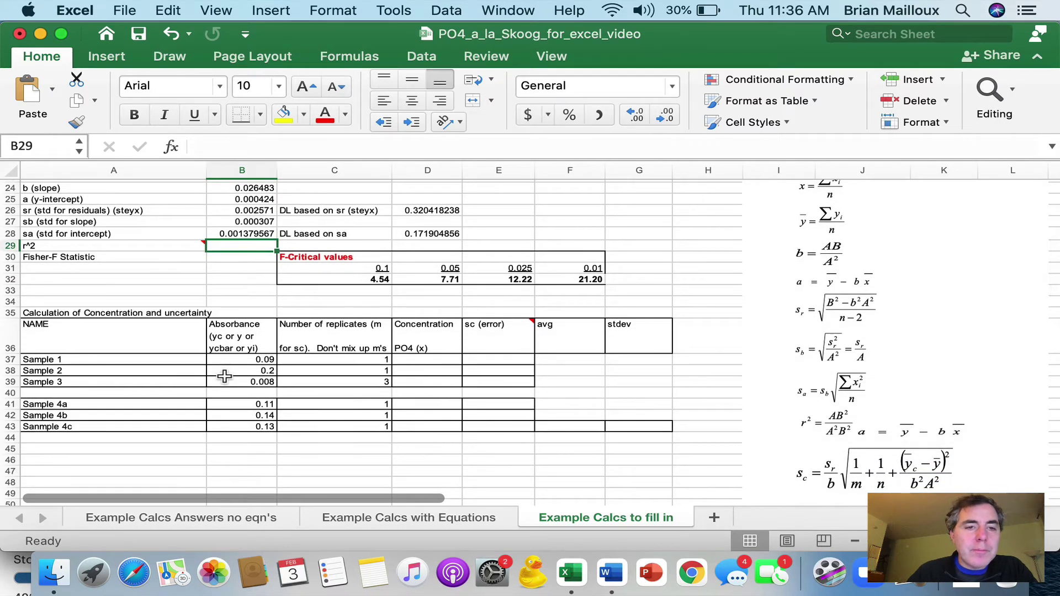
scroll(224, 376, up, 4)
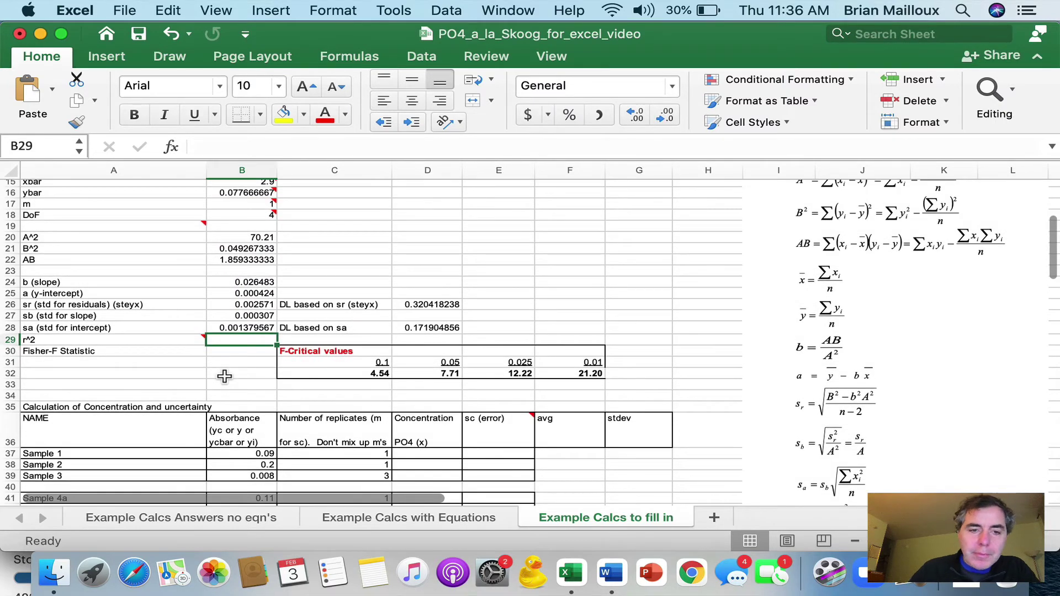
text(=)
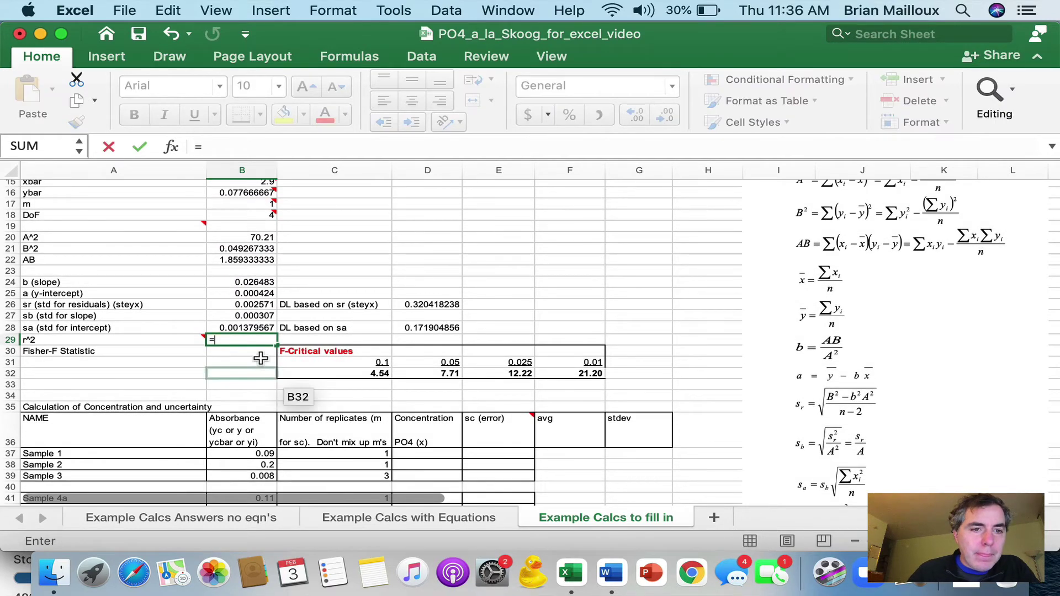
click(239, 260)
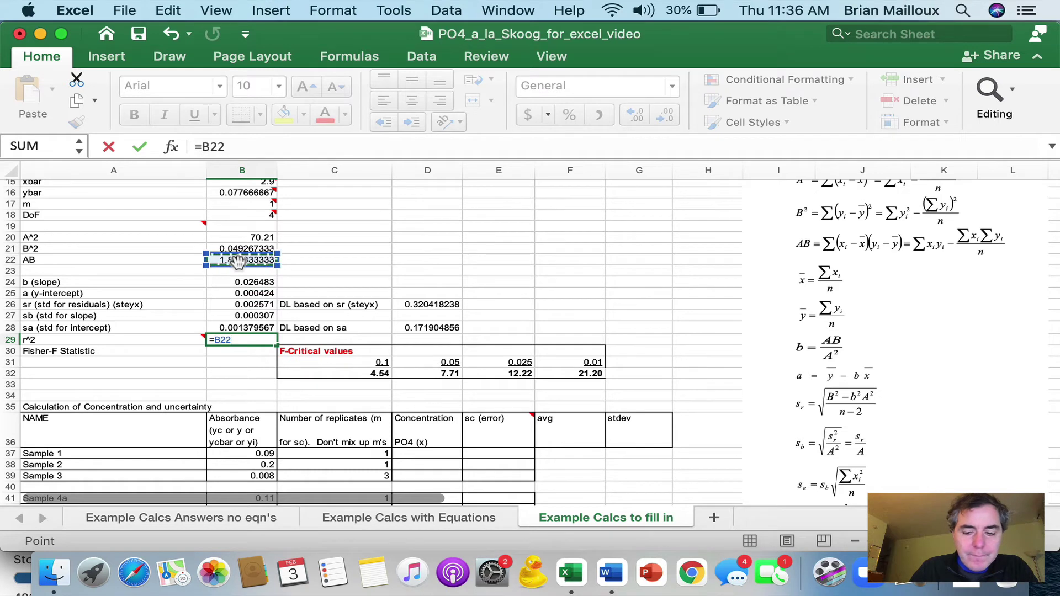
text(^2)
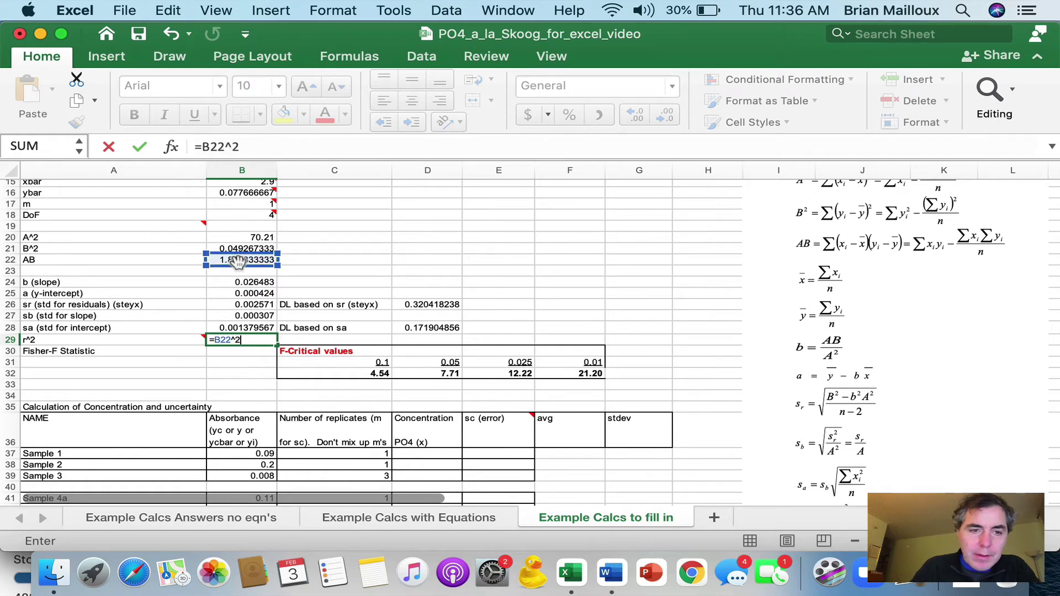
text(/()
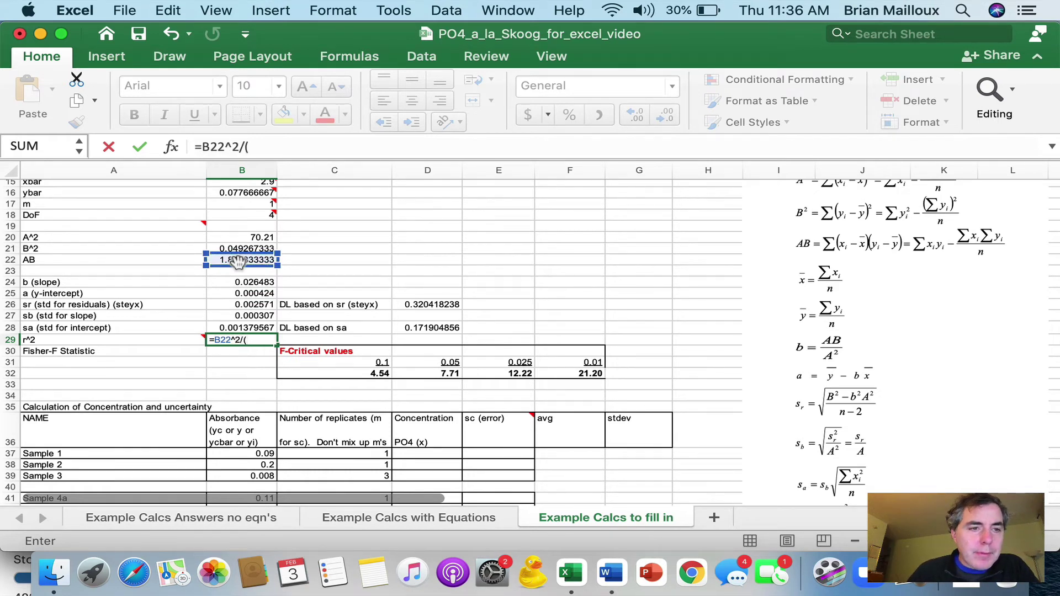
click(233, 238)
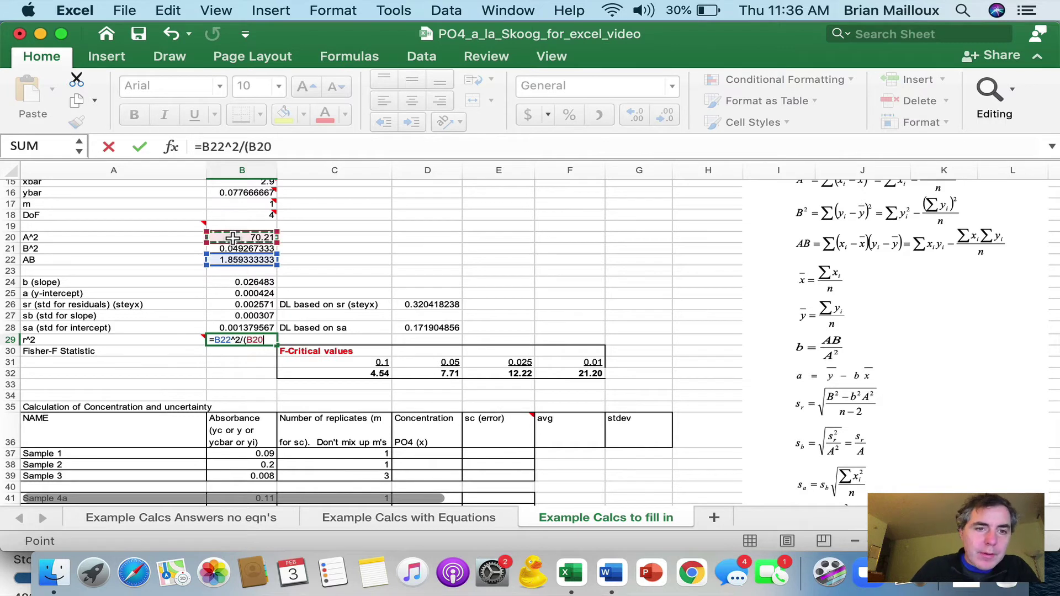
text(*)
click(241, 244)
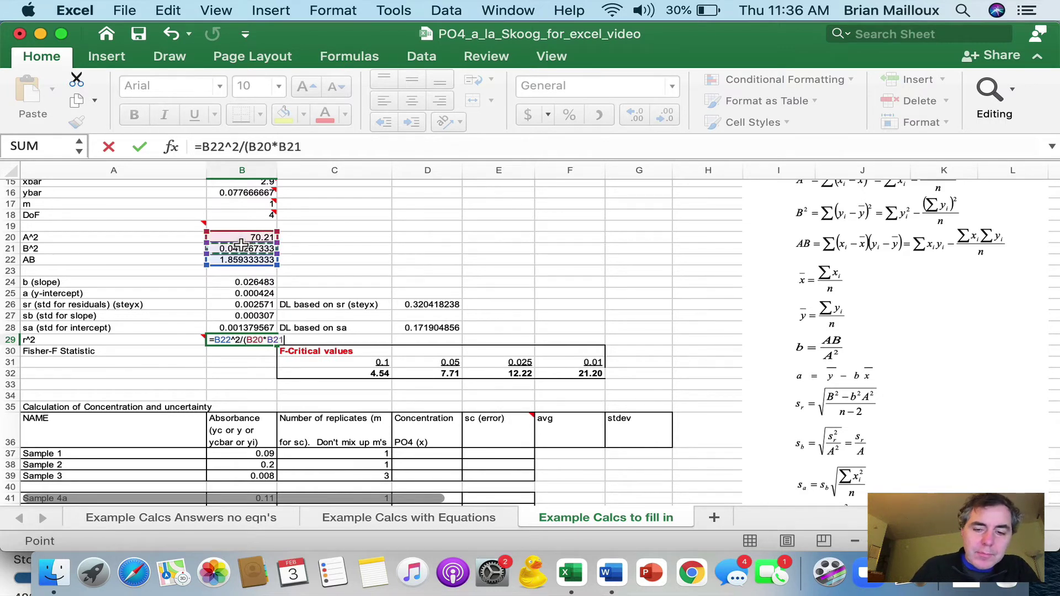
text())
key(Return)
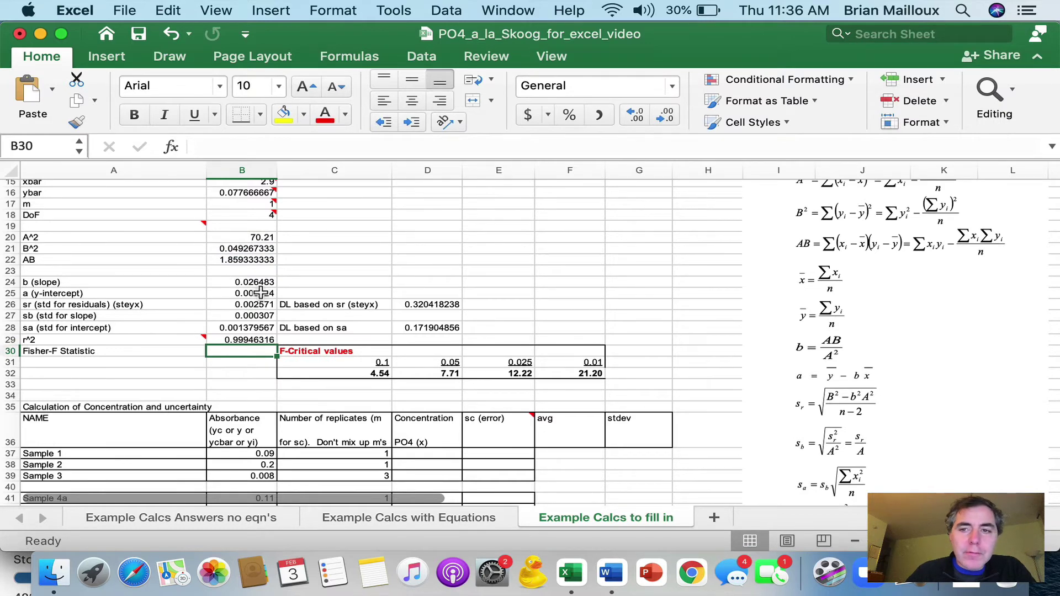
- Move the phosphate calibration chart closer to the data table, starting just before column L at row 1
scroll(301, 282, up, 5)
scroll(301, 283, up, 2)
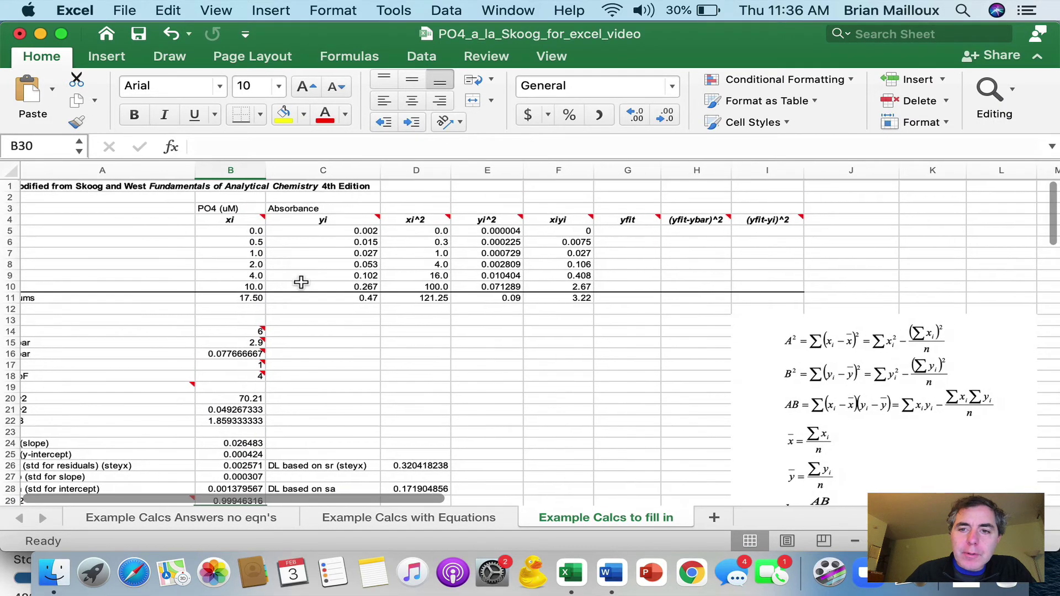
scroll(301, 283, right, 5)
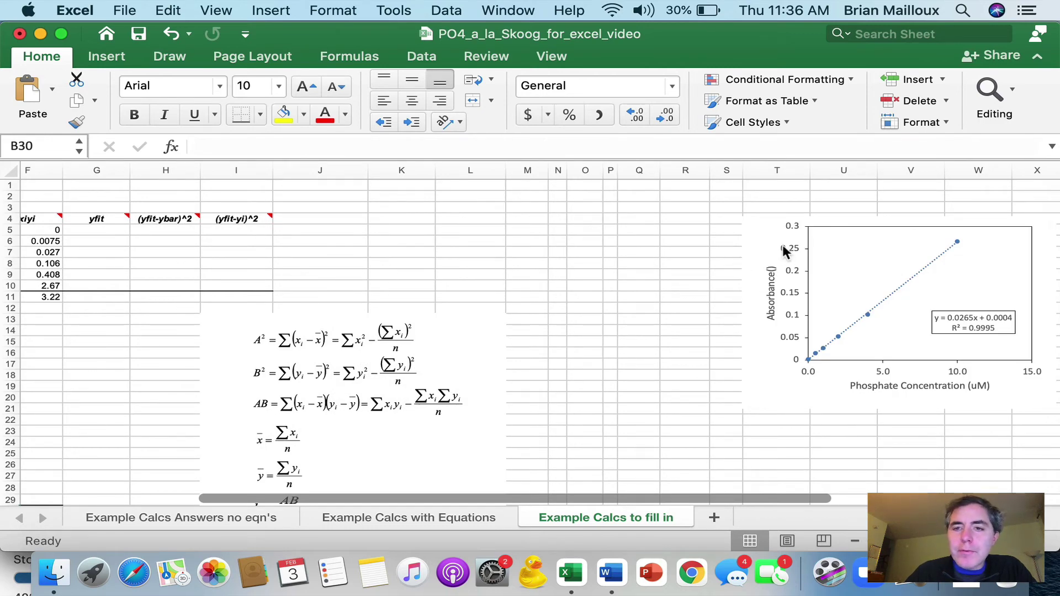
drag(765, 225, 447, 184)
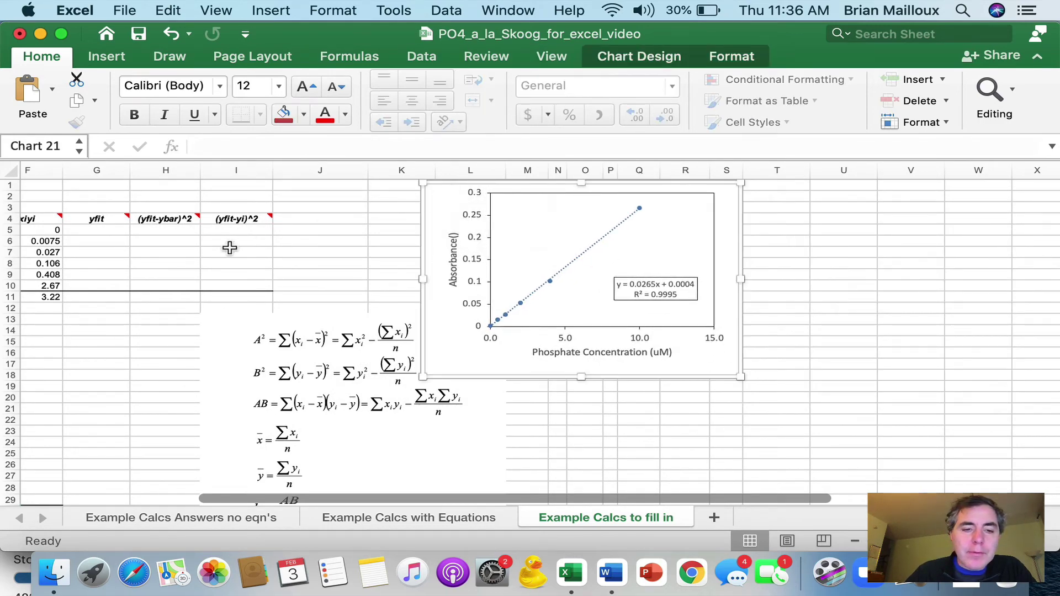
- Examine the F equation below the reference formulas to see which sums the Fisher-F Statistic in B30 needs
scroll(230, 248, left, 5)
scroll(230, 248, down, 7)
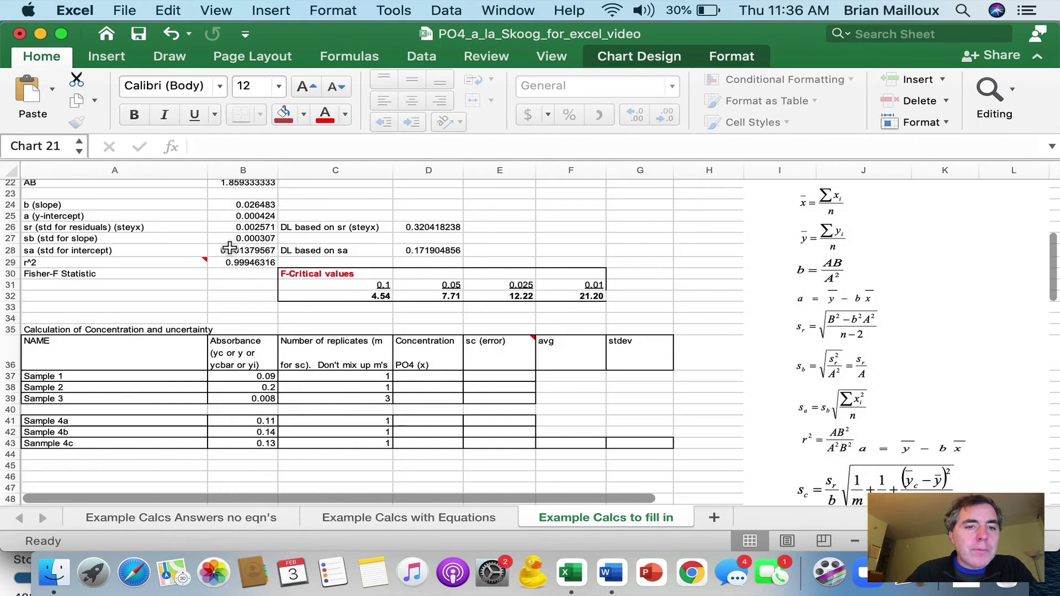
click(259, 271)
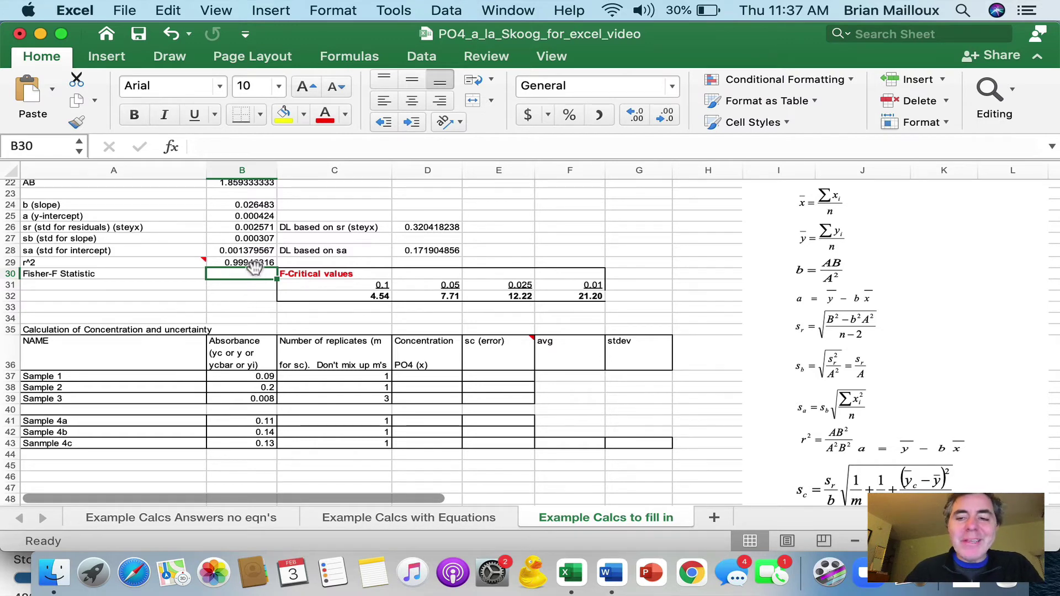
scroll(254, 267, down, 4)
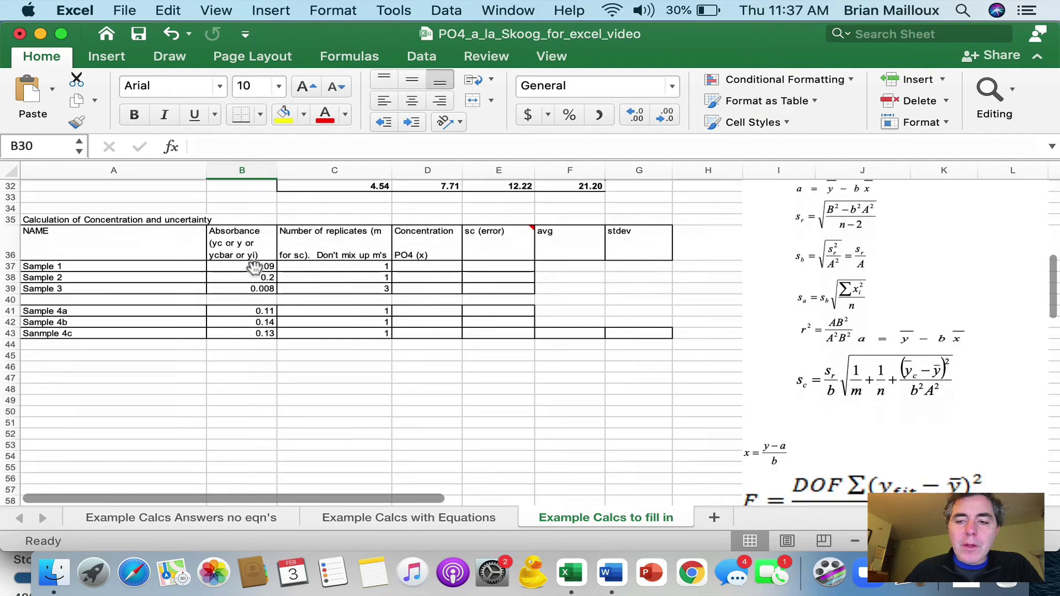
scroll(254, 267, up, 3)
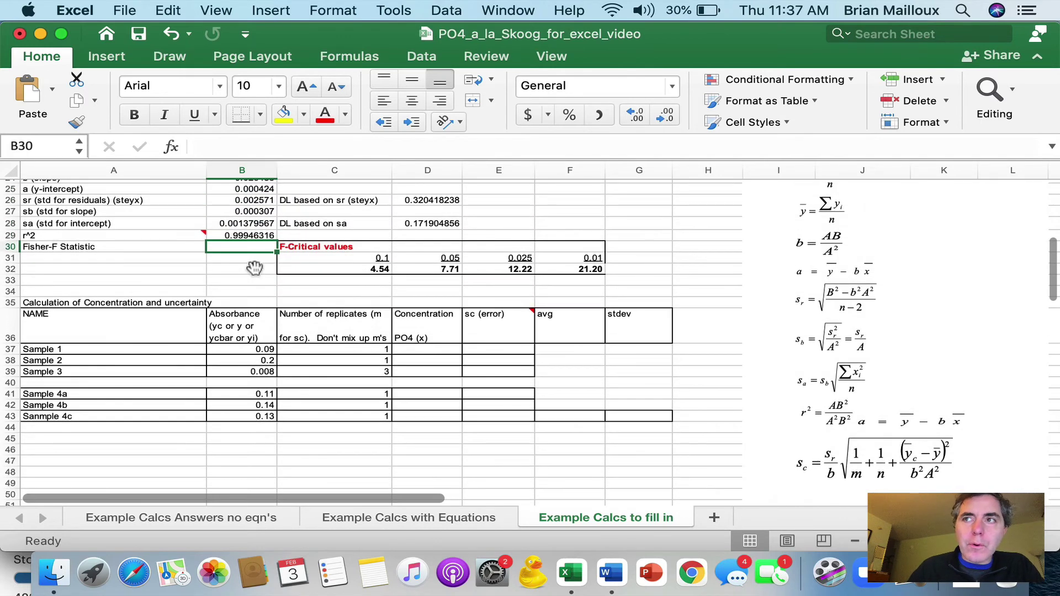
scroll(254, 268, down, 4)
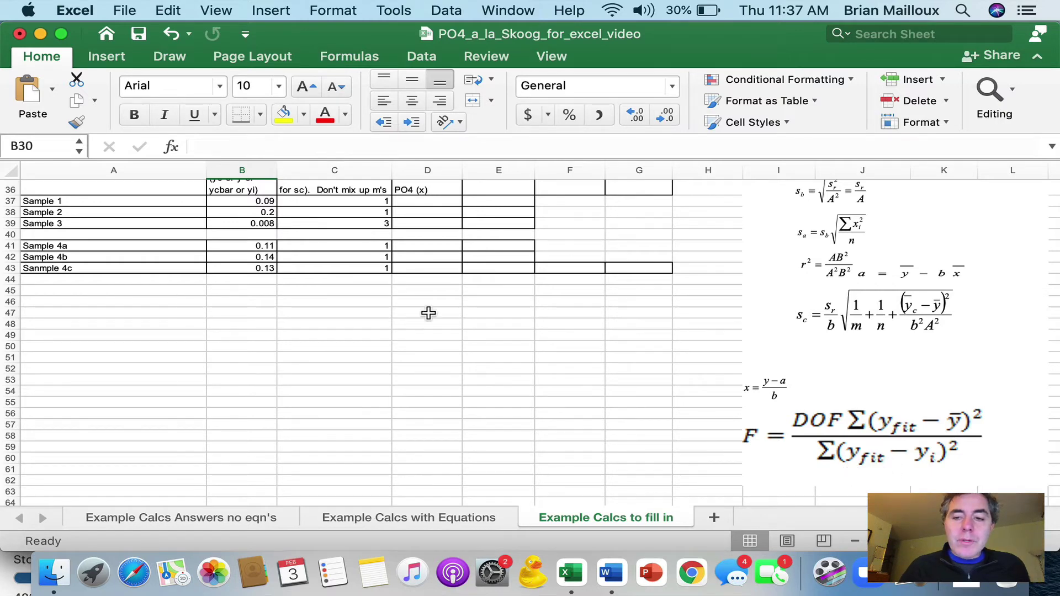
scroll(379, 275, up, 10)
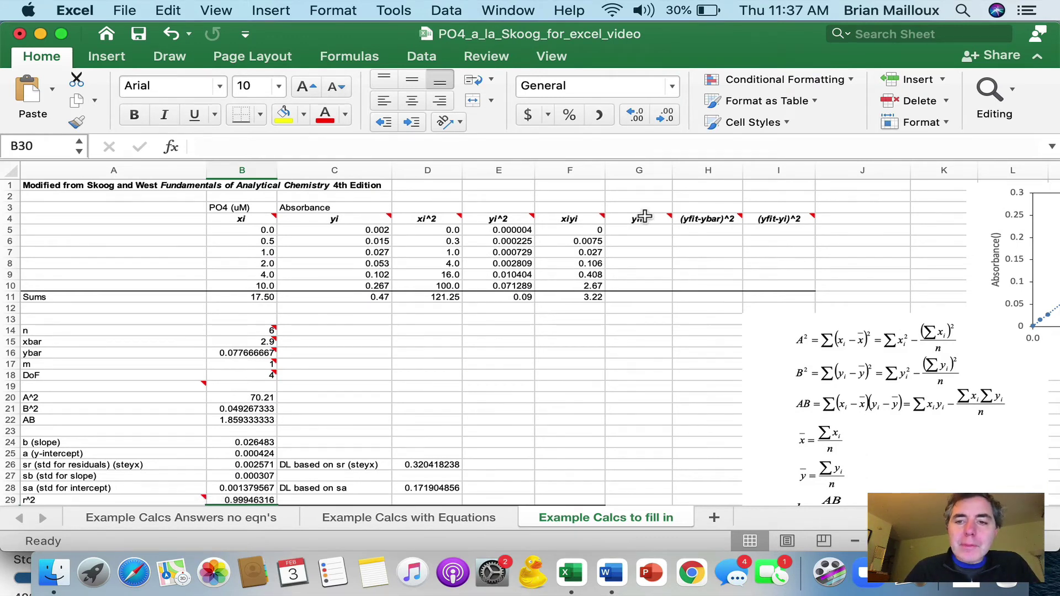
- Enter the first yfit formula in G5 as the intercept plus the slope times xi: =B25+B24*B5
mouse_move(644, 218)
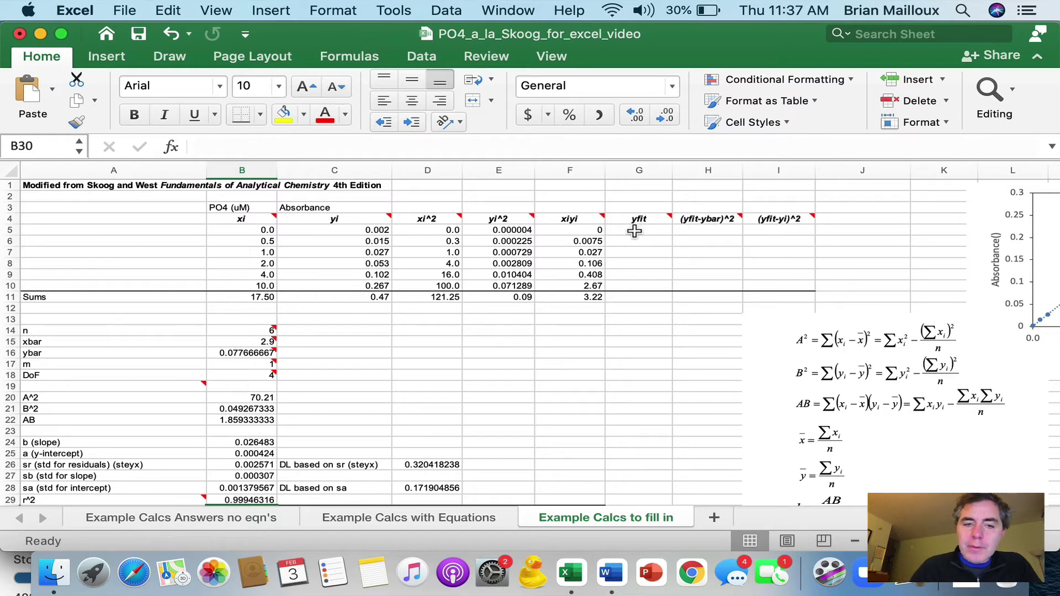
click(635, 231)
text(=)
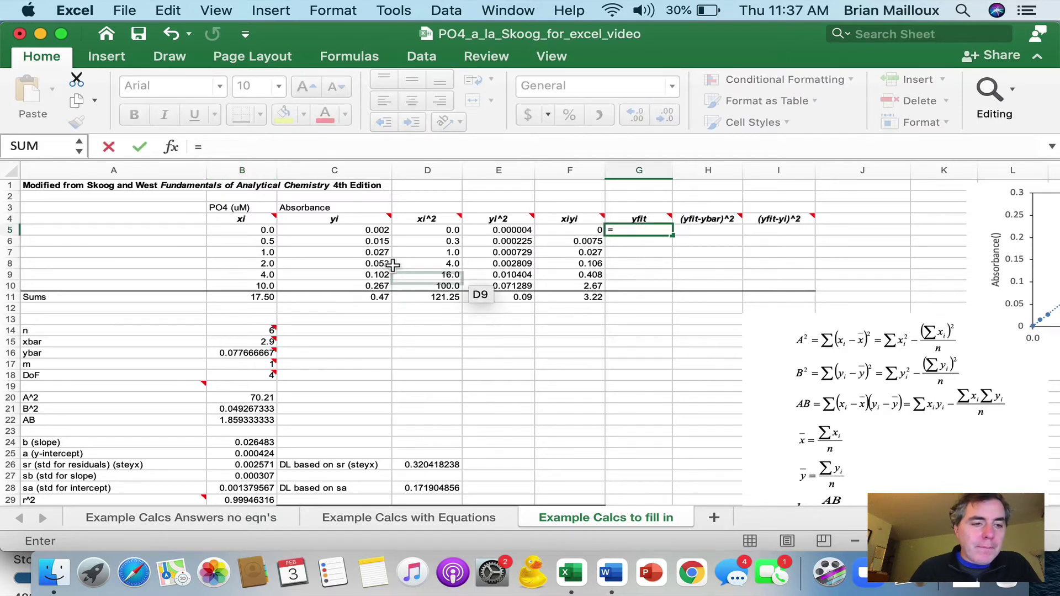
click(237, 455)
text(+)
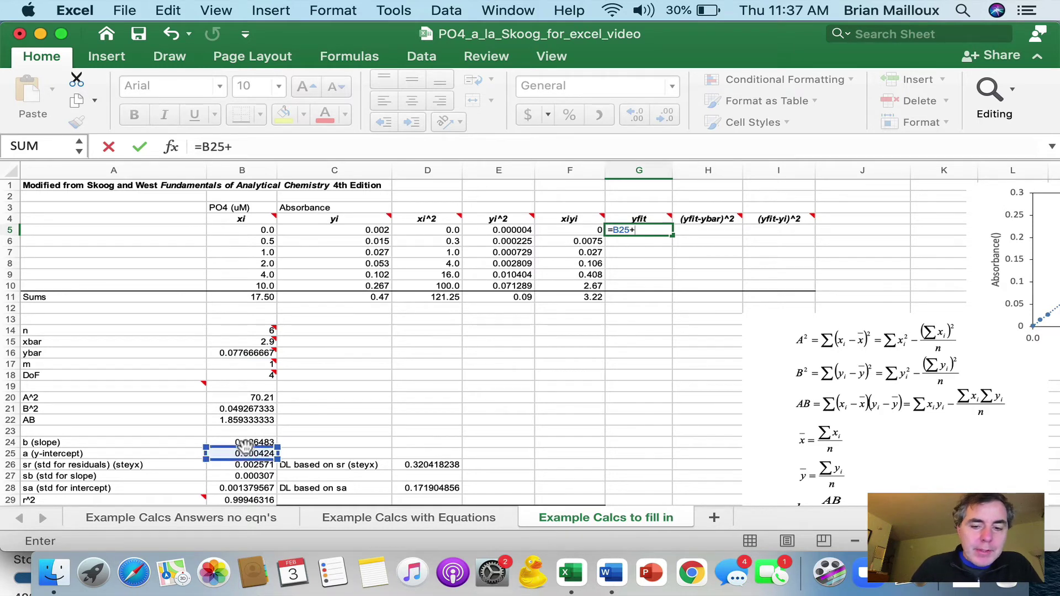
click(241, 442)
text(*)
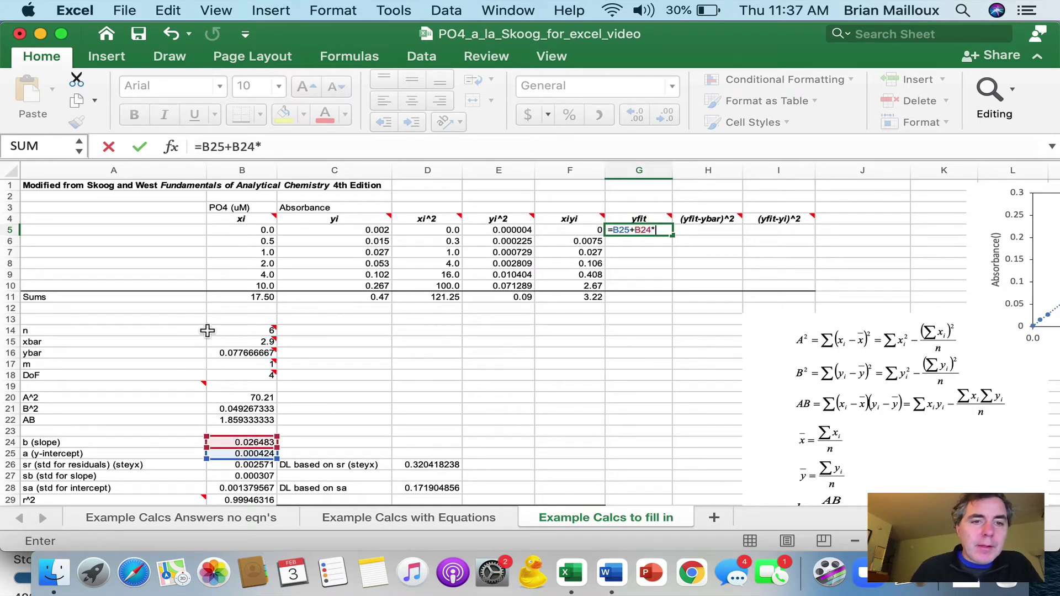
click(258, 229)
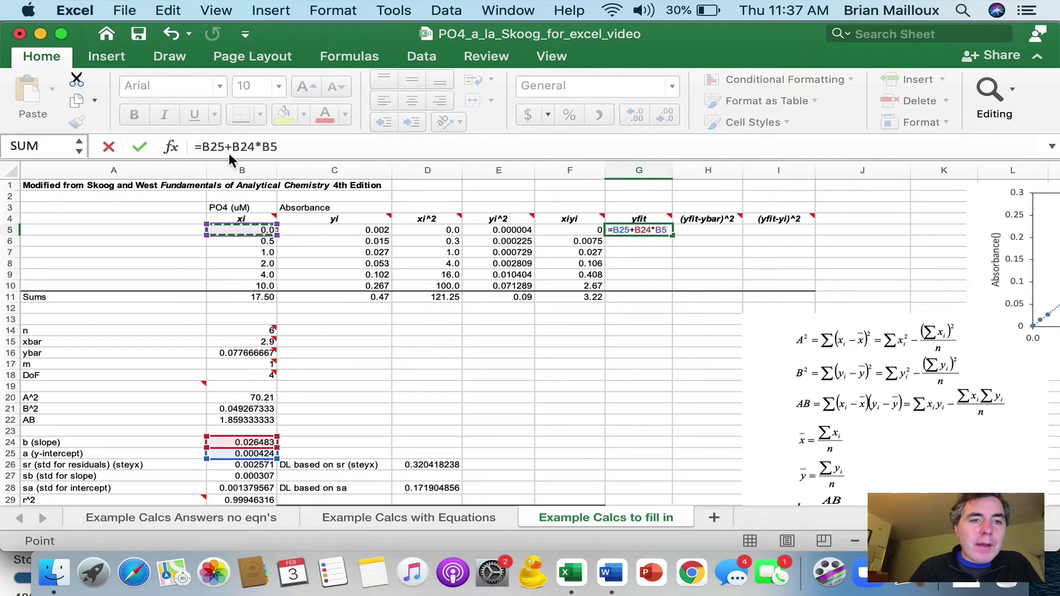
- Make the intercept and slope references absolute in G5, giving =$B$25+$B$24*B5, and fill the formula down to G10
click(204, 147)
text($B)
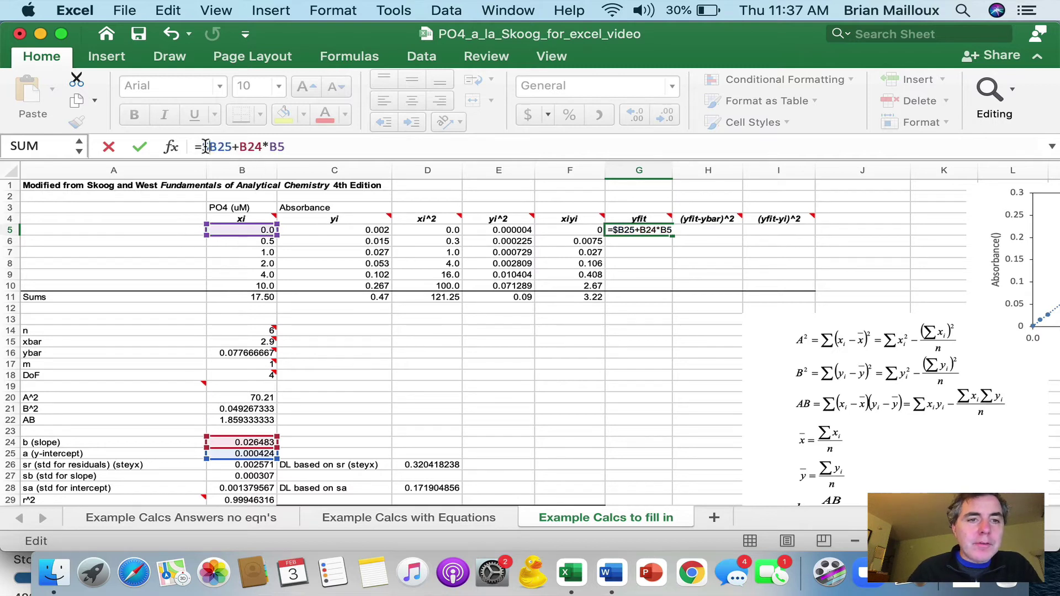
text($25+)
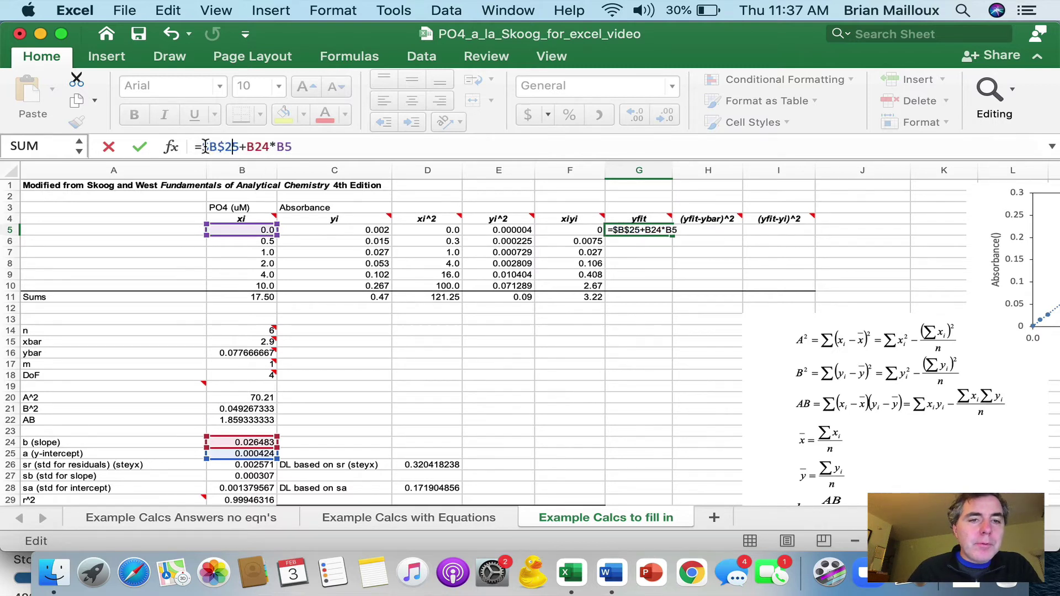
text($)
key(Right)
text($)
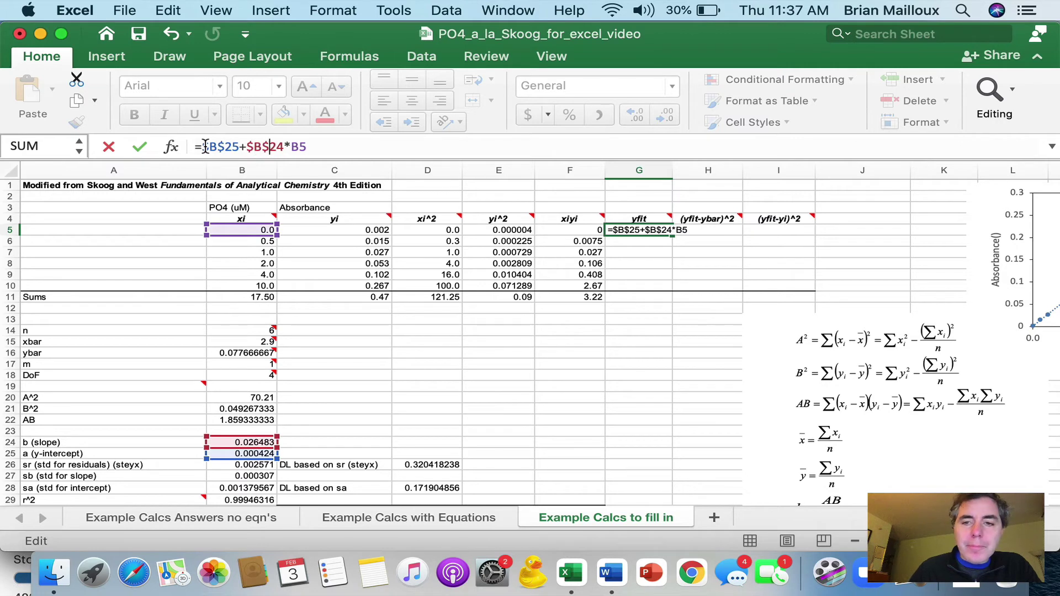
key(Return)
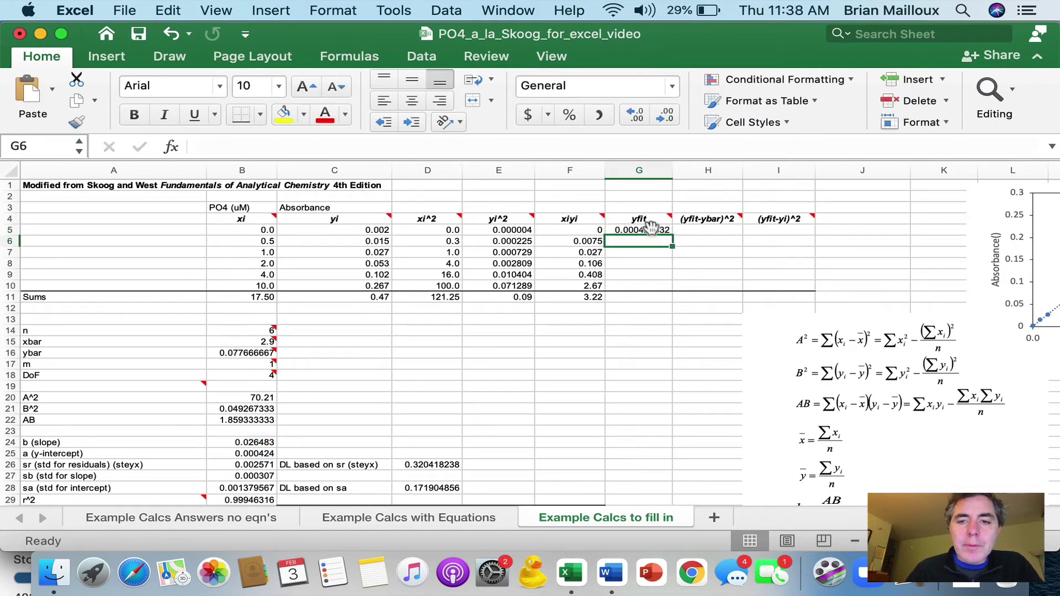
key(Up)
drag(673, 235, 672, 292)
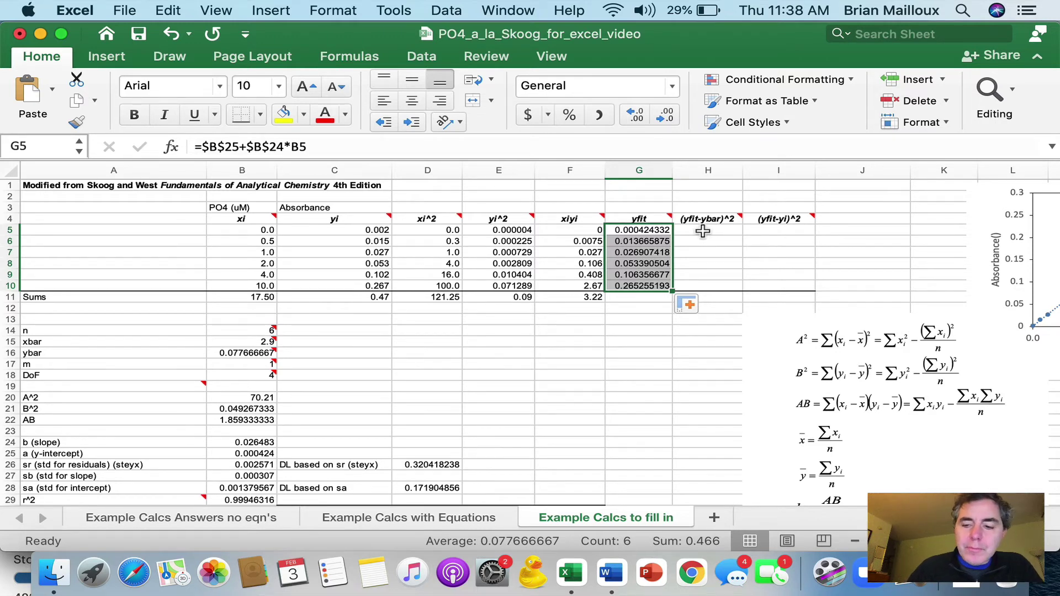
- Start the (yfit-ybar)^2 formula in H5 by subtracting ybar from the first yfit value: =(G5-B16
click(703, 231)
text(=)
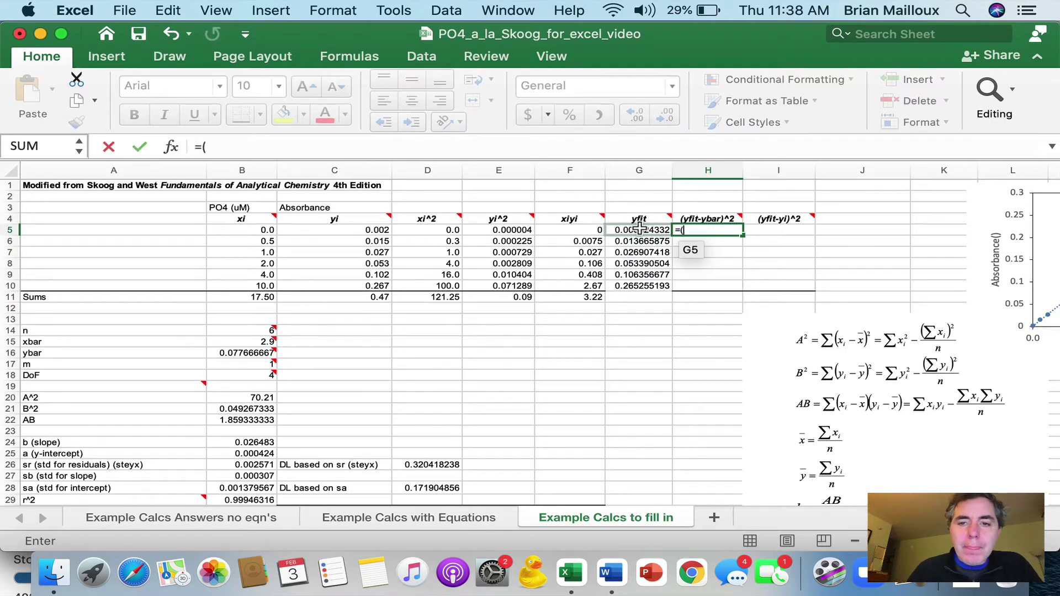
text(()
click(639, 229)
text(-)
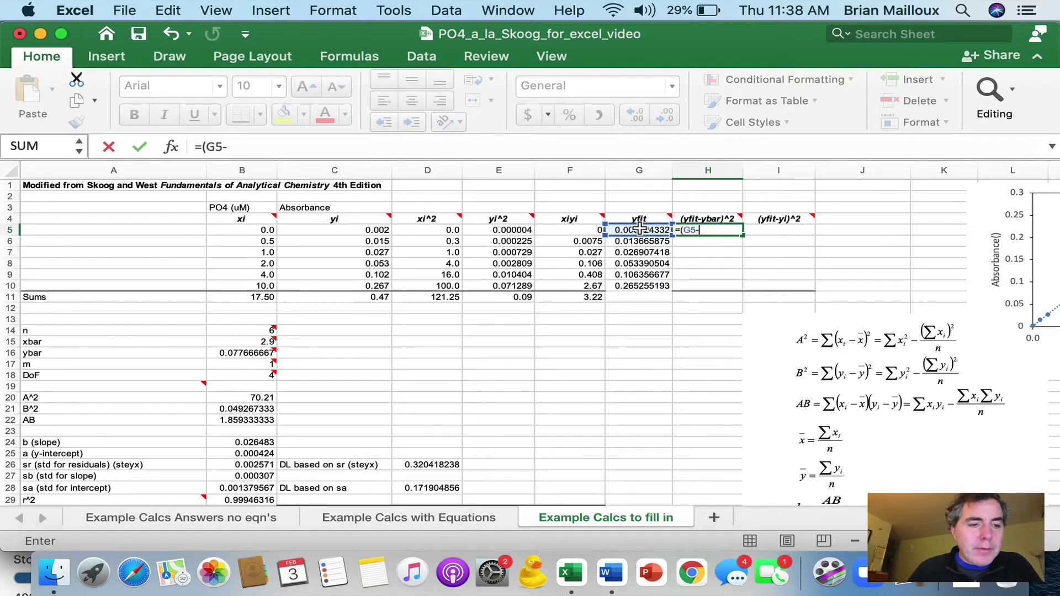
scroll(215, 391, down, 1)
scroll(216, 391, down, 3)
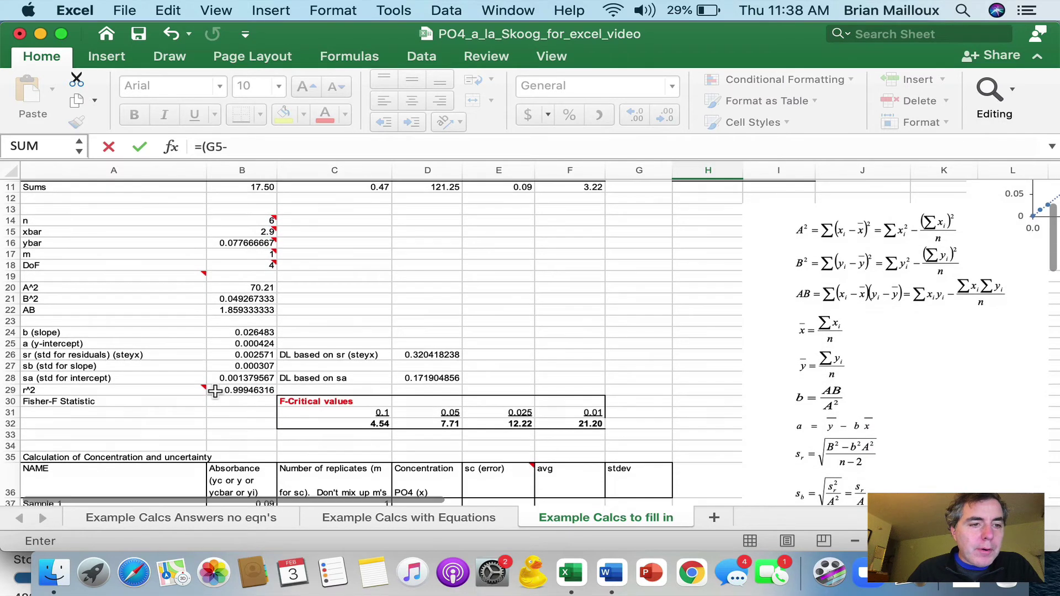
scroll(215, 391, up, 3)
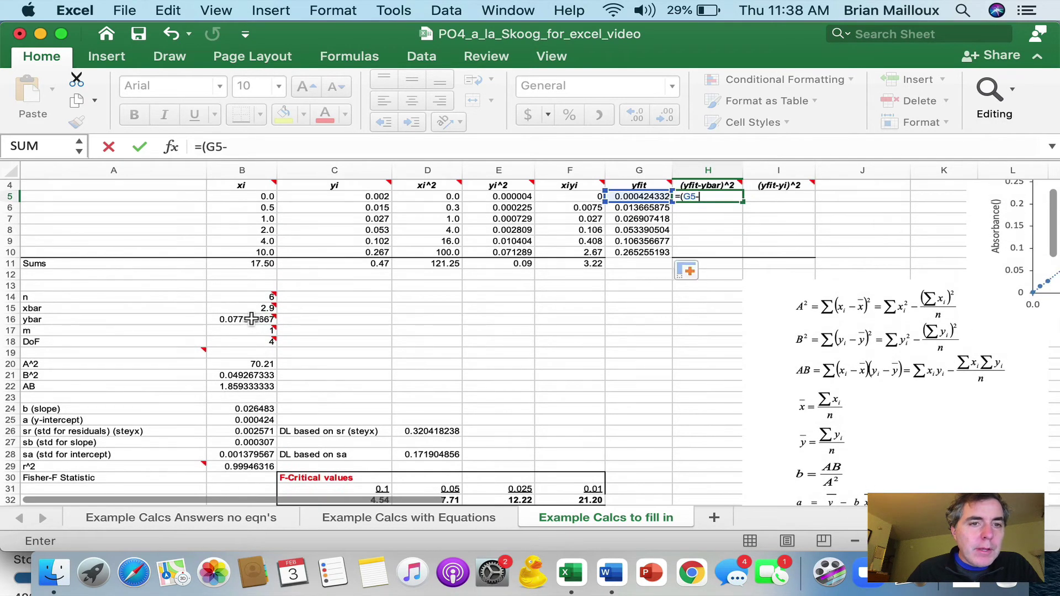
click(252, 319)
- Make the ybar reference absolute and square the difference in H5, giving =(G5-$B$16)^2, and fill the formula down to H10
click(229, 147)
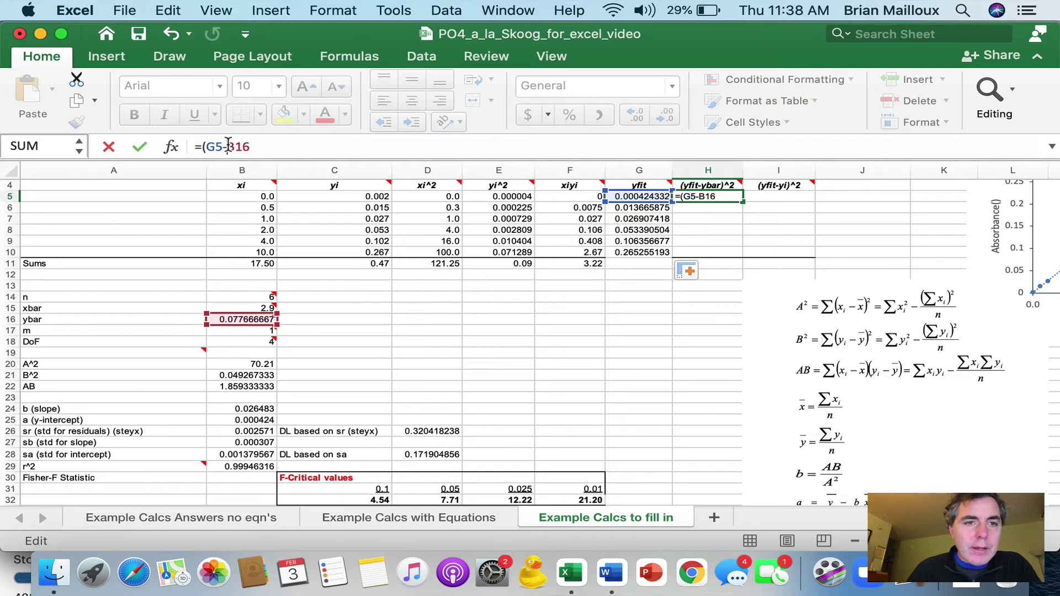
text($)
key(Right)
text($16)
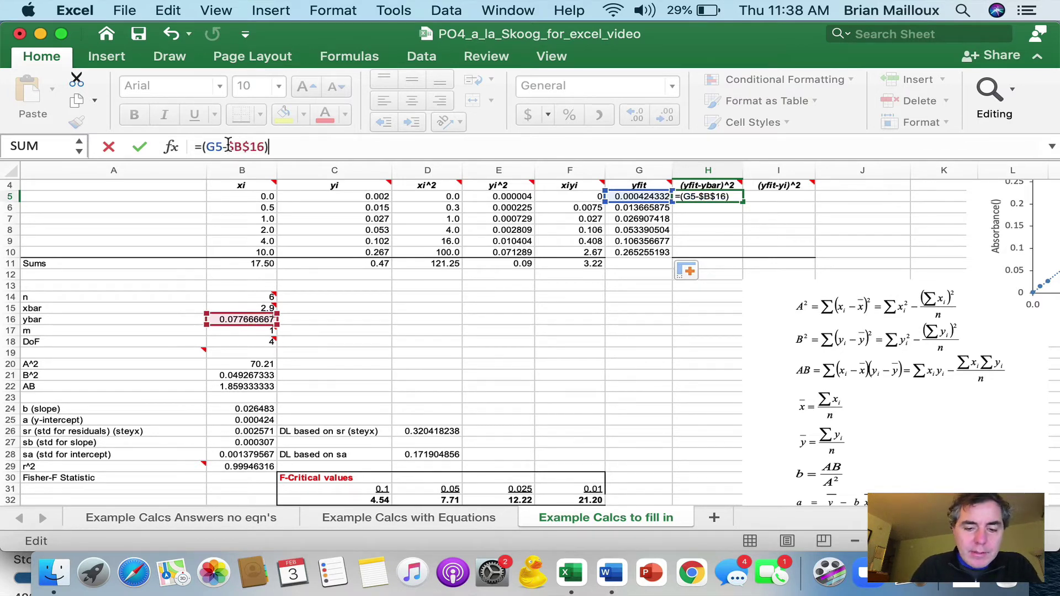
text()^2)
key(Return)
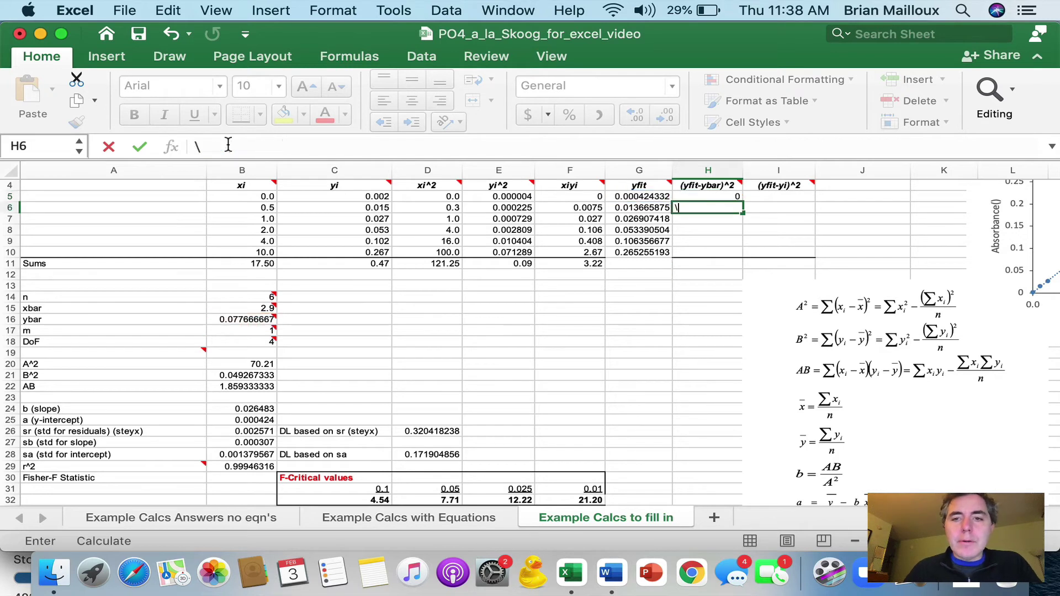
click(733, 191)
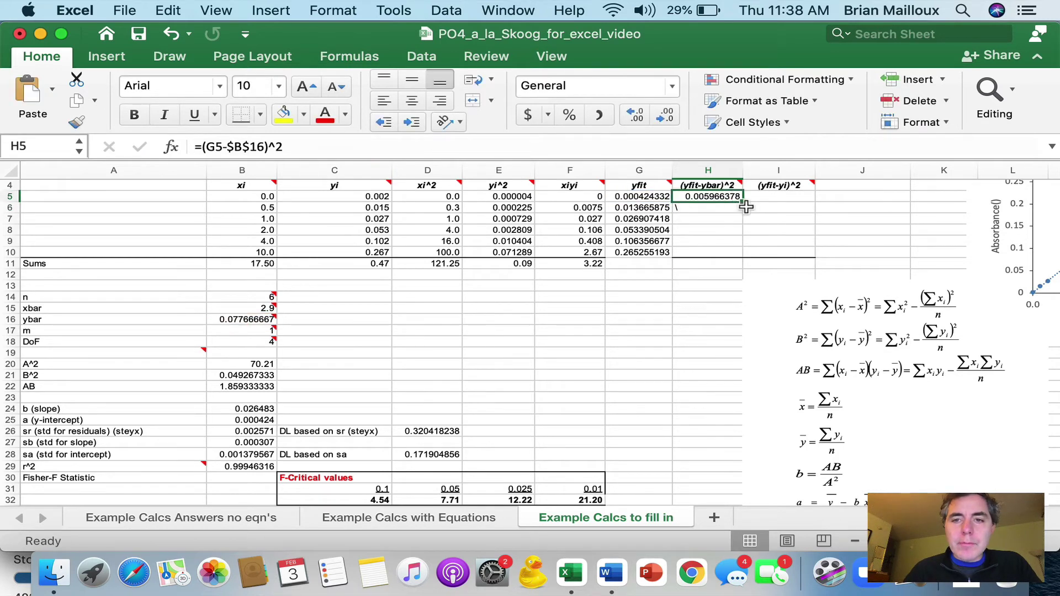
drag(743, 201, 741, 259)
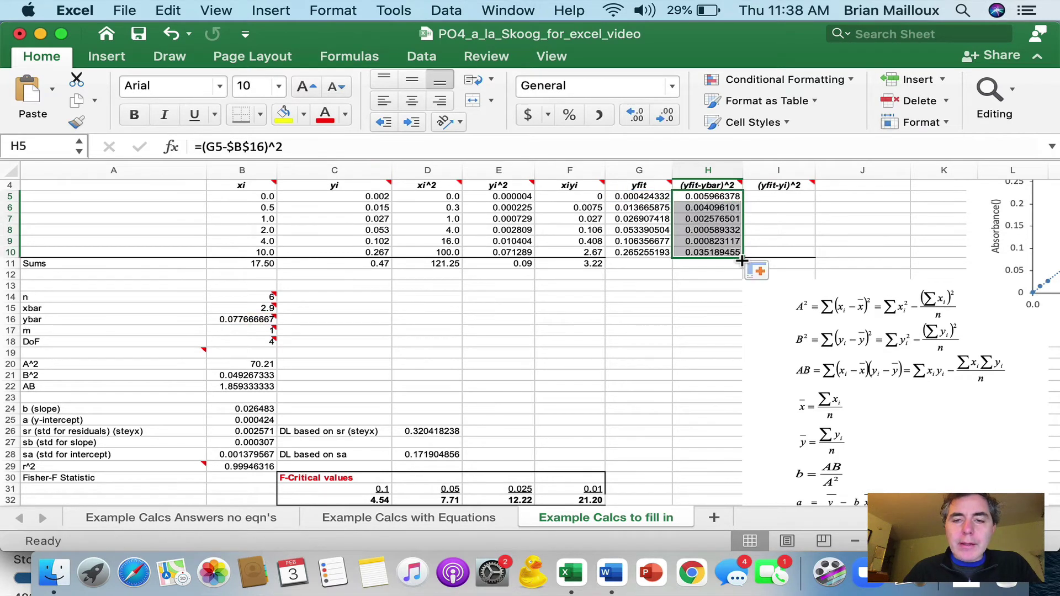
- Extend the Sums formula from F11 across to H11 to total the yfit and (yfit-ybar)^2 columns
click(605, 264)
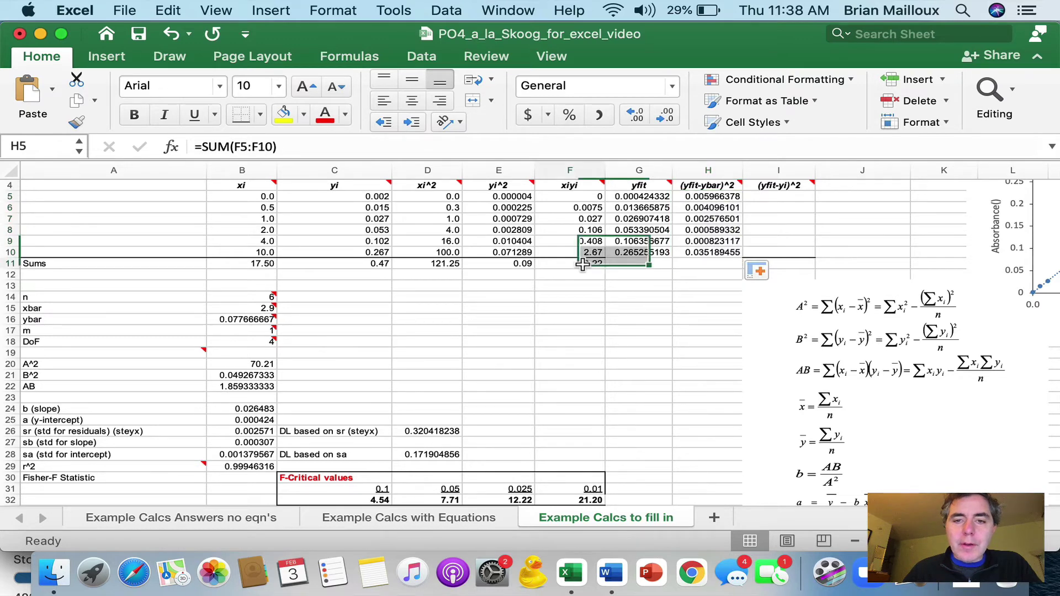
drag(605, 266, 711, 265)
scroll(700, 219, up, 2)
scroll(699, 219, up, 1)
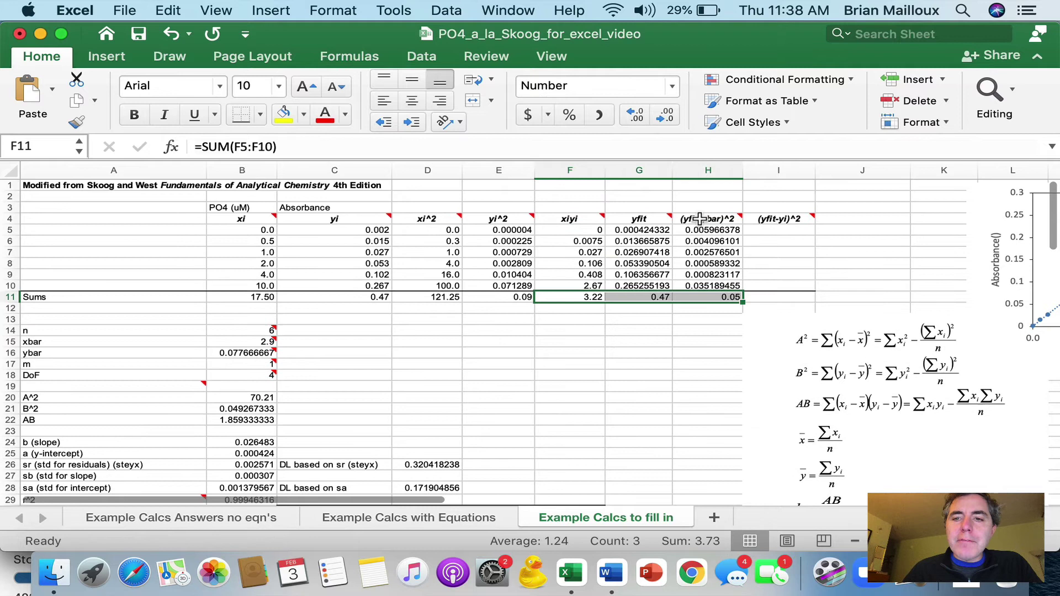
- Enter the first (yfit-yi)^2 formula in I5 as the squared difference of yfit and yi: =(G5-C5)^2
click(772, 231)
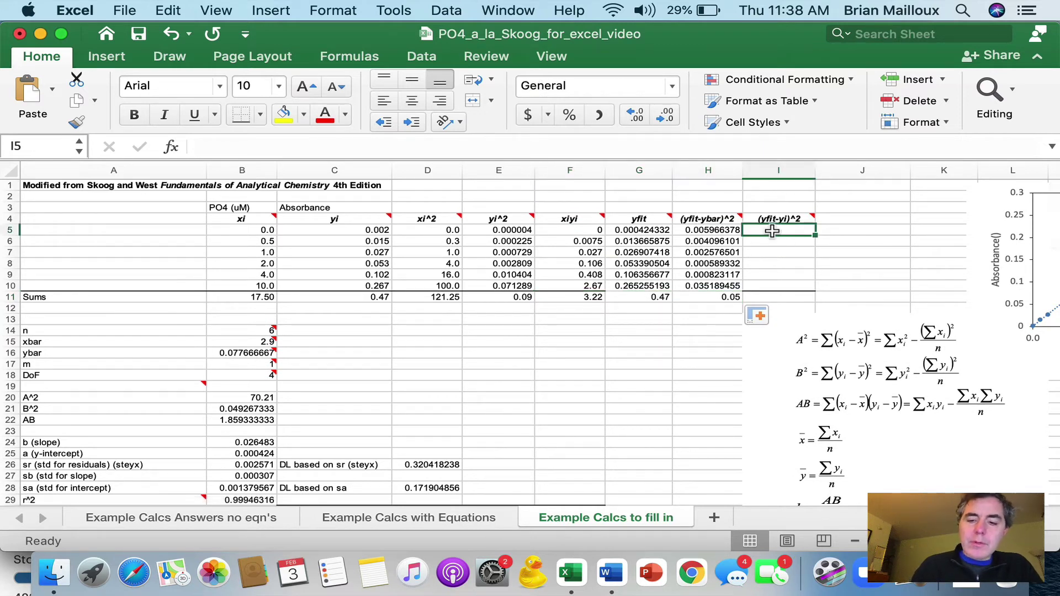
text(=()
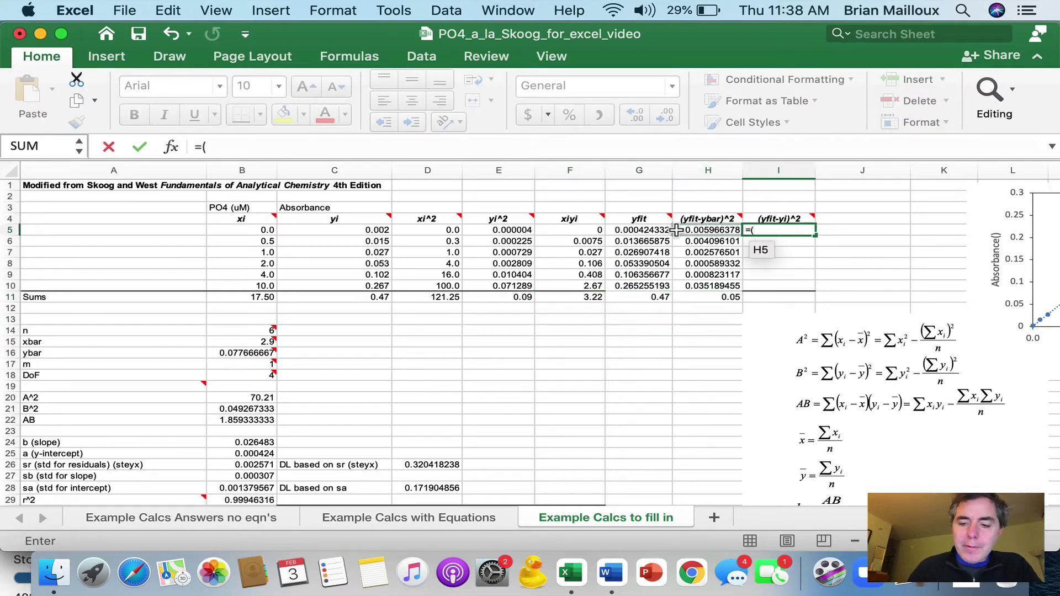
click(644, 229)
text(-)
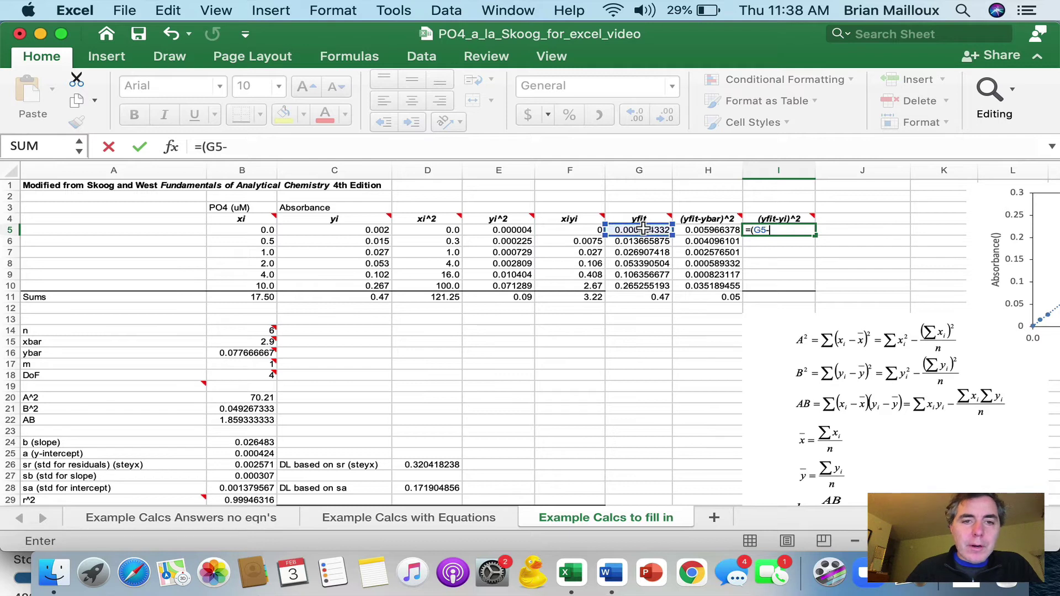
click(344, 231)
text())
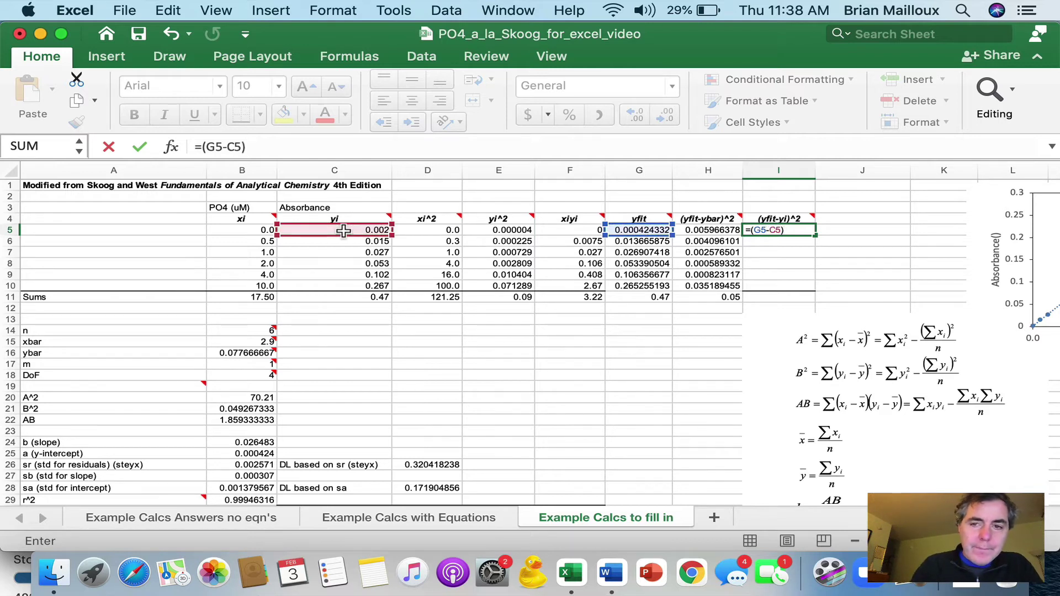
text(^2)
key(Return)
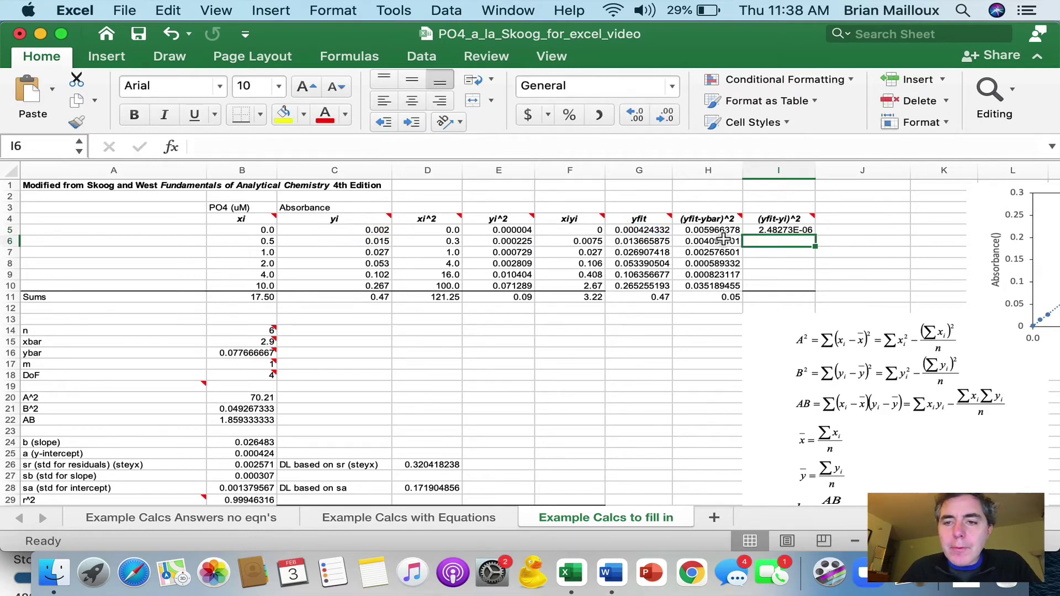
- Fill the (yfit-yi)^2 formula down to I10 and extend the Sums formula into I11 as =SUM(I5:I10)
click(800, 230)
drag(815, 235, 818, 286)
click(833, 284)
click(719, 298)
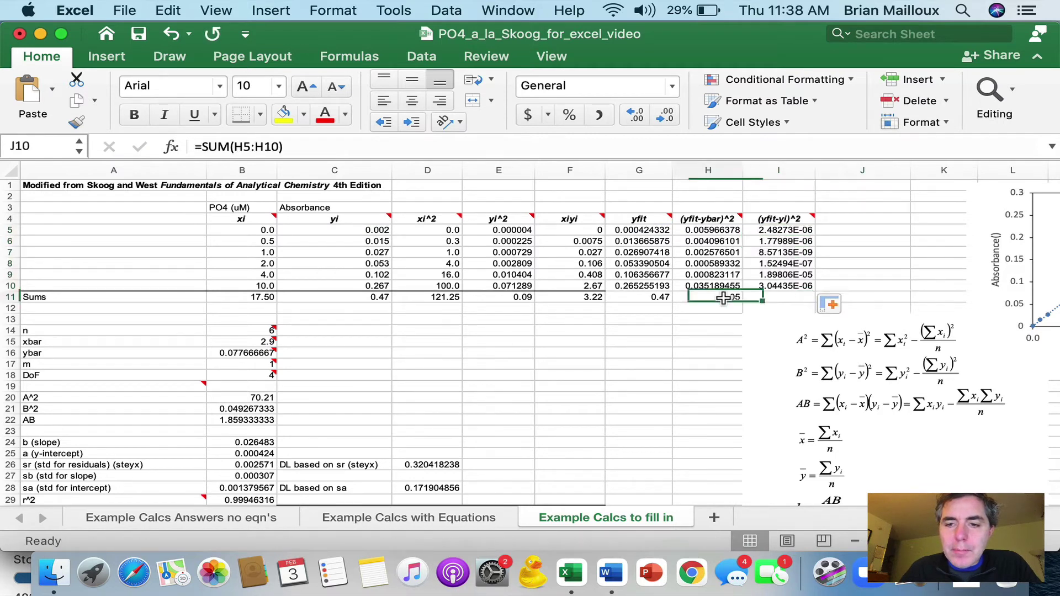
drag(757, 300, 614, 284)
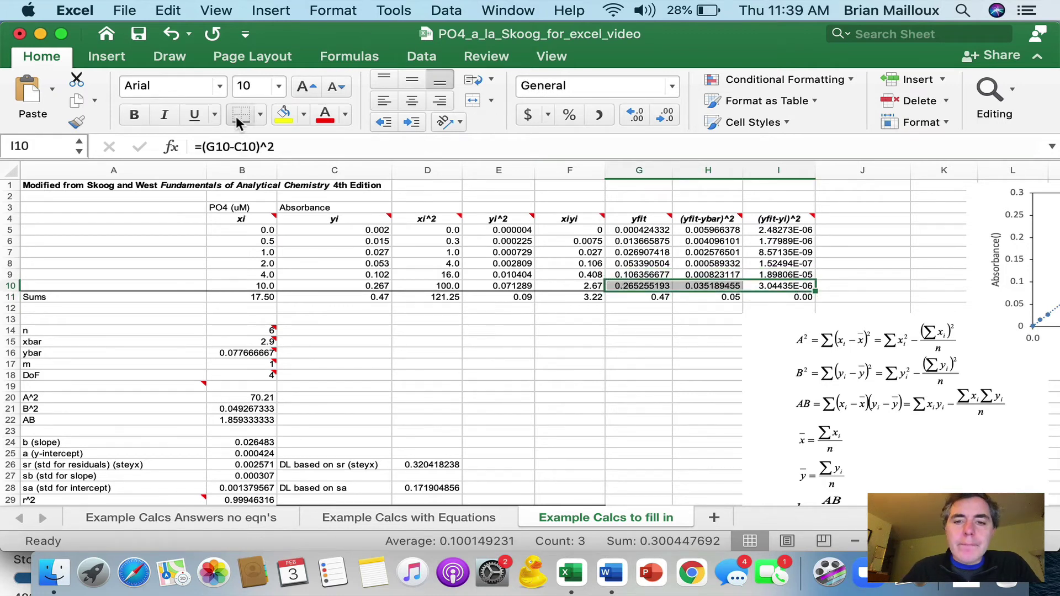
click(654, 343)
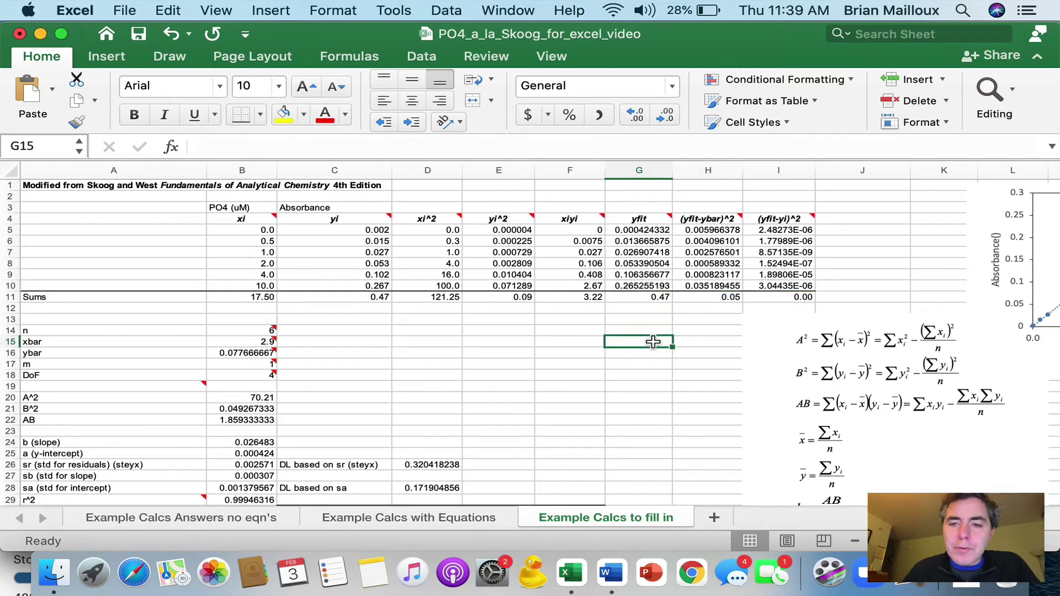
- Increase the number format of the sums in G11:I11 to ten decimal places
drag(801, 298, 650, 298)
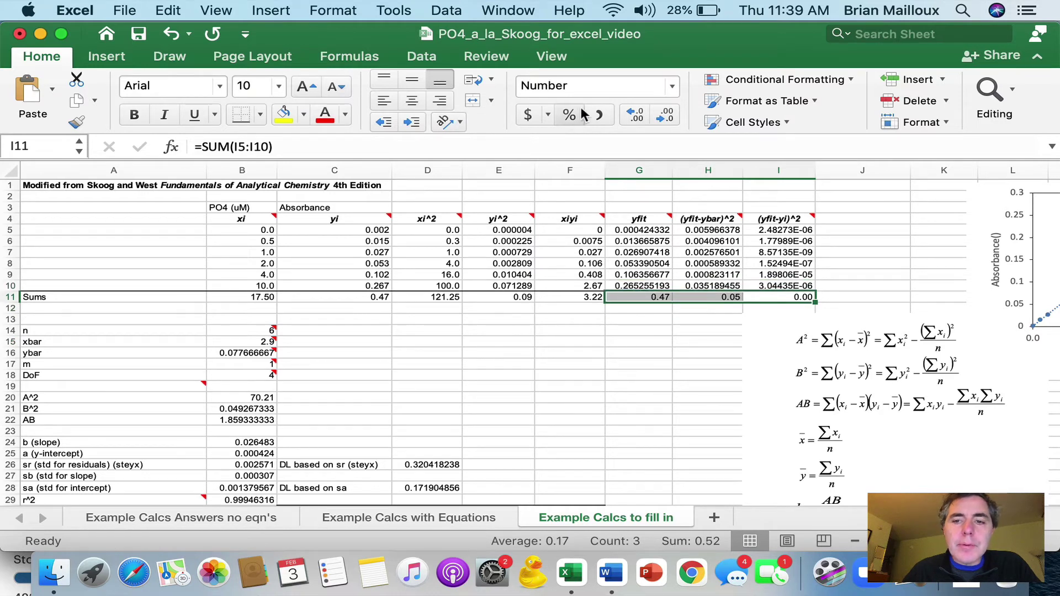
click(634, 113)
click(634, 113)
click(634, 113)
click(634, 113)
click(634, 114)
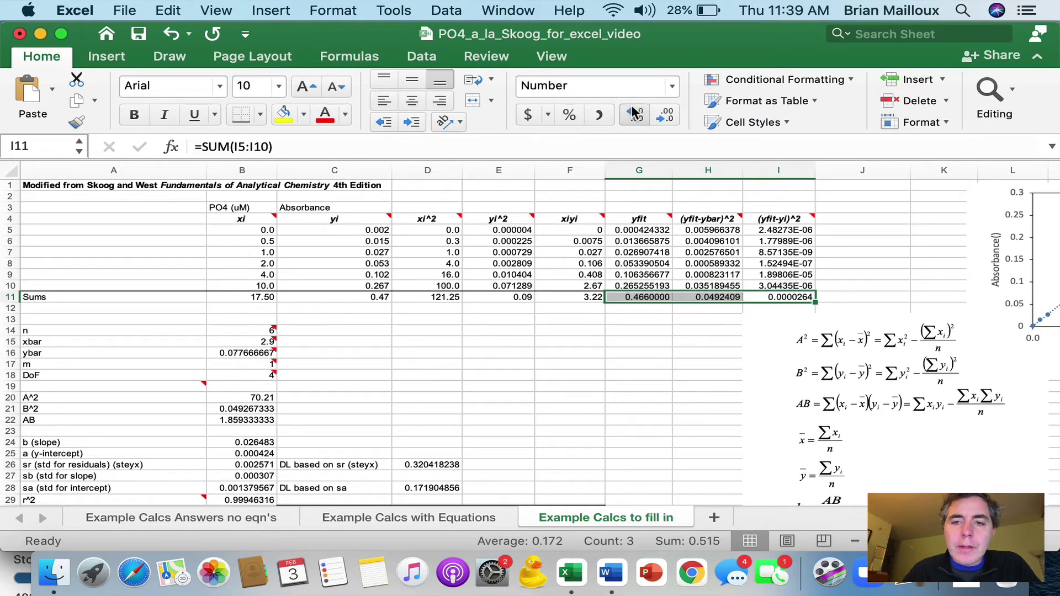
click(634, 113)
click(634, 113)
click(634, 113)
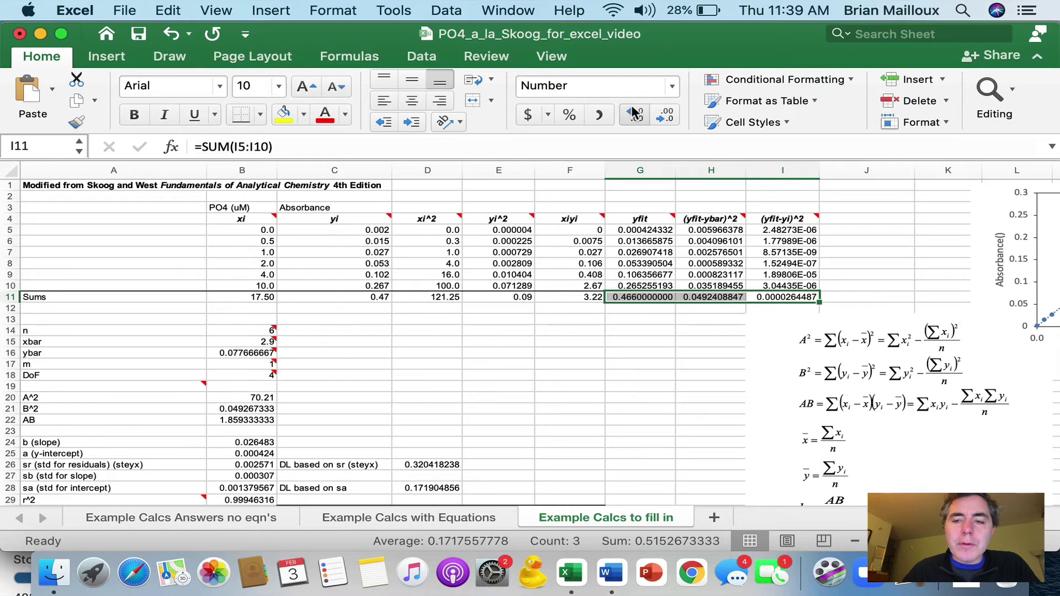
click(561, 408)
- Check the F equation and calculate the Fisher-F Statistic in B30 as DoF times the (yfit-ybar)^2 sum over the (yfit-yi)^2 sum: =B18*H11/I11
scroll(561, 405, down, 8)
scroll(561, 405, down, 10)
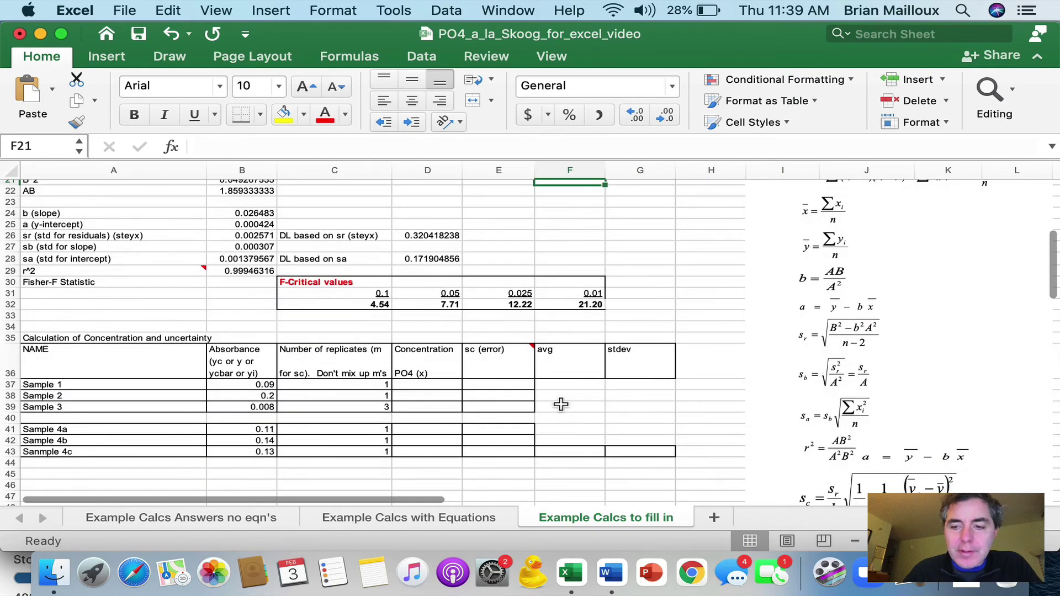
scroll(561, 405, down, 2)
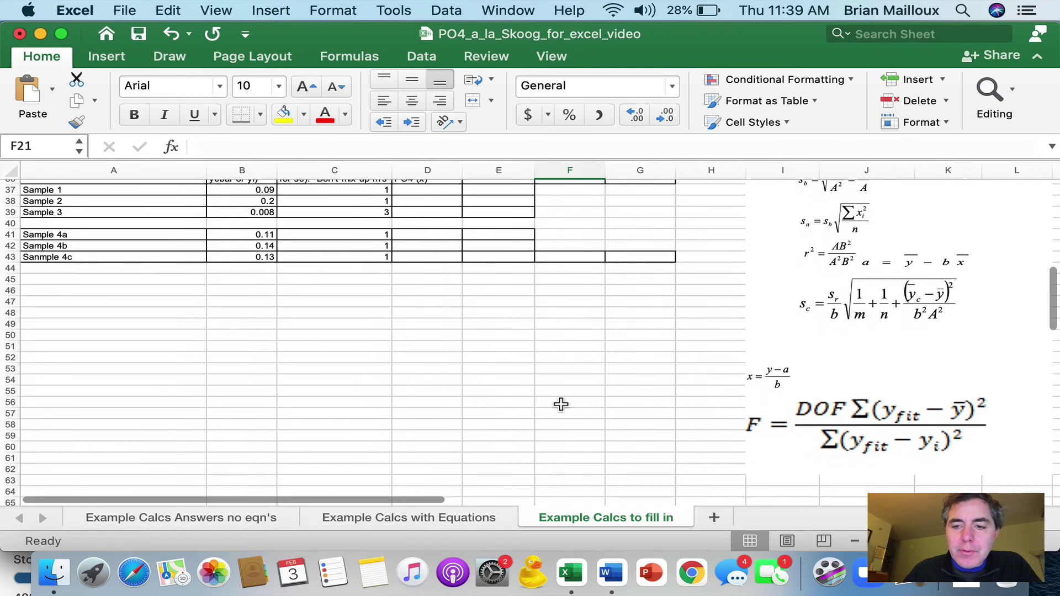
scroll(561, 405, right, 1)
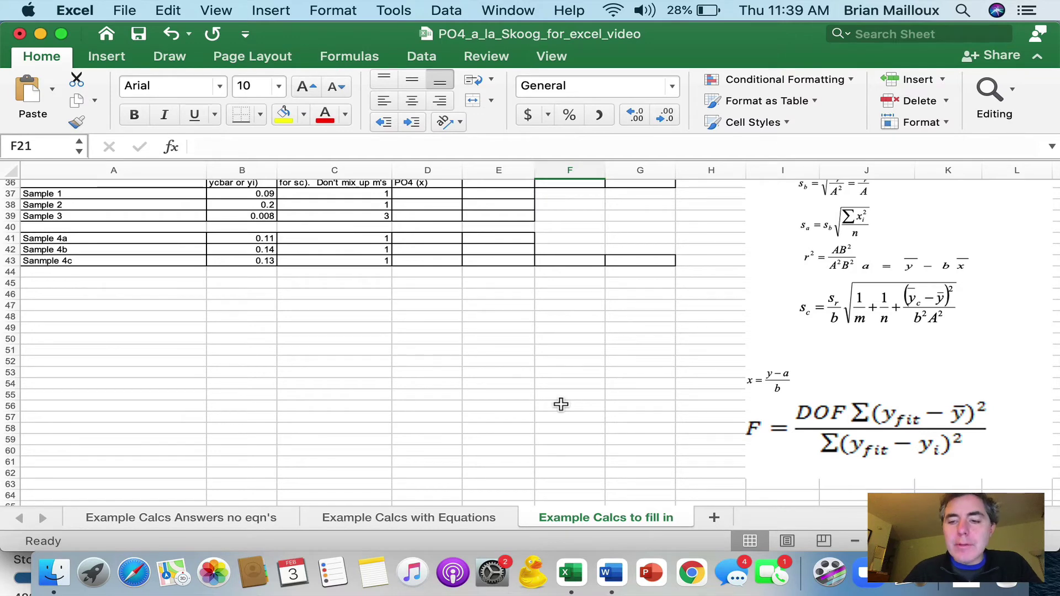
scroll(561, 405, up, 5)
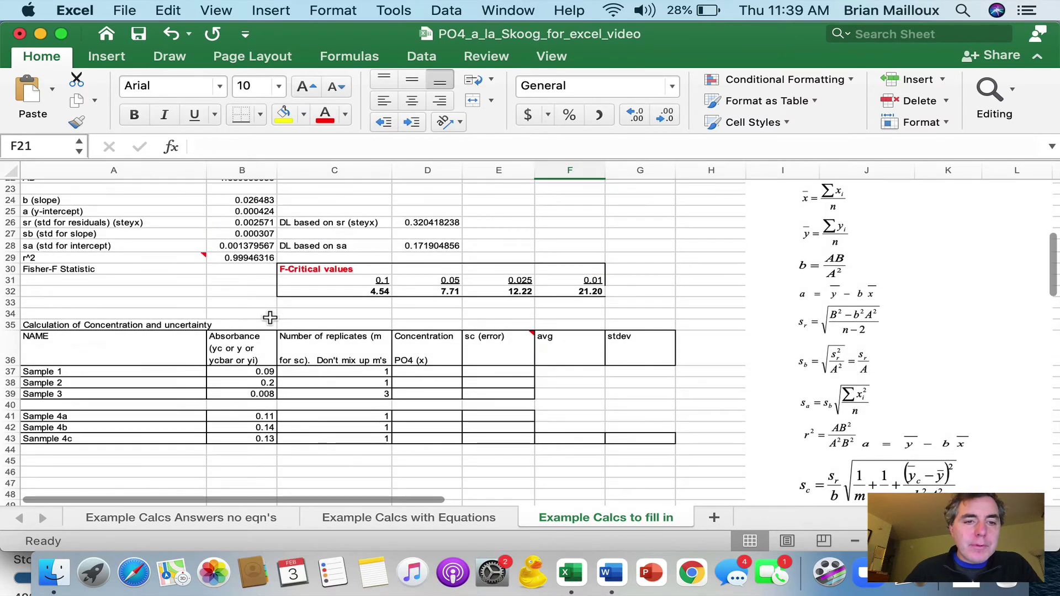
click(226, 270)
text(=)
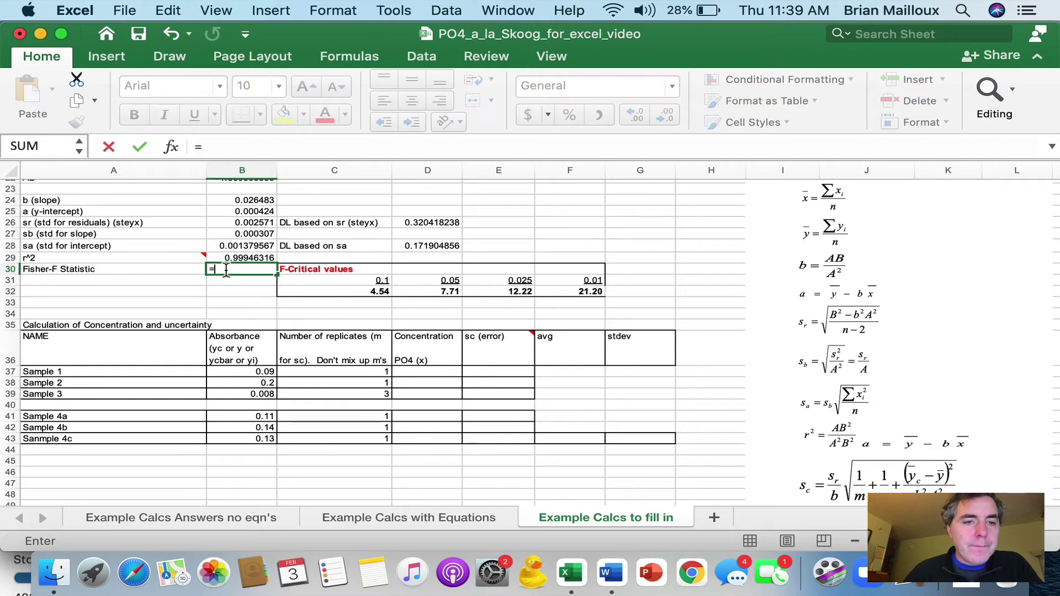
scroll(238, 298, up, 4)
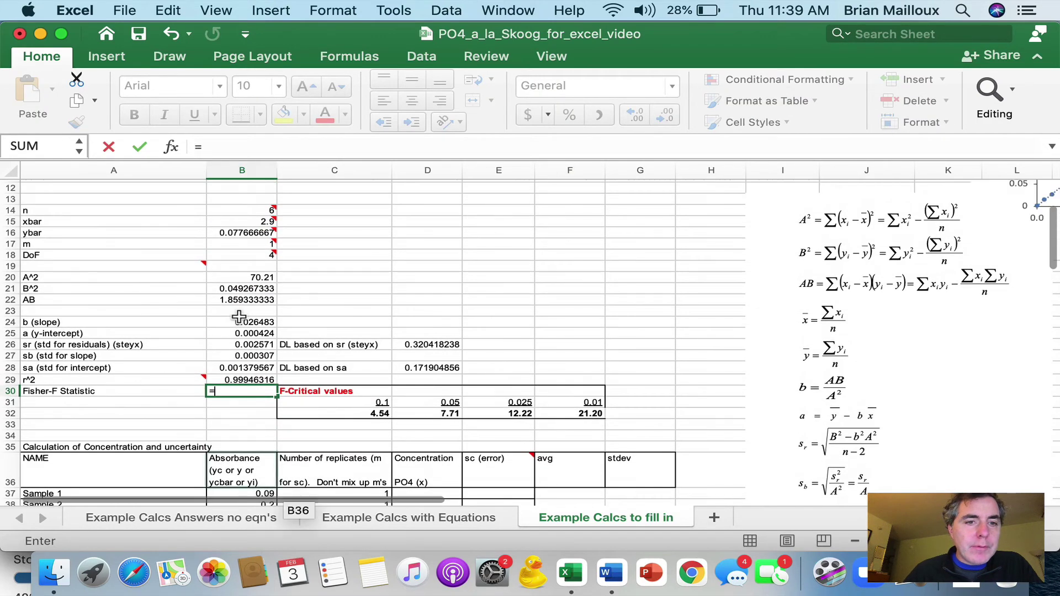
click(247, 250)
text(*)
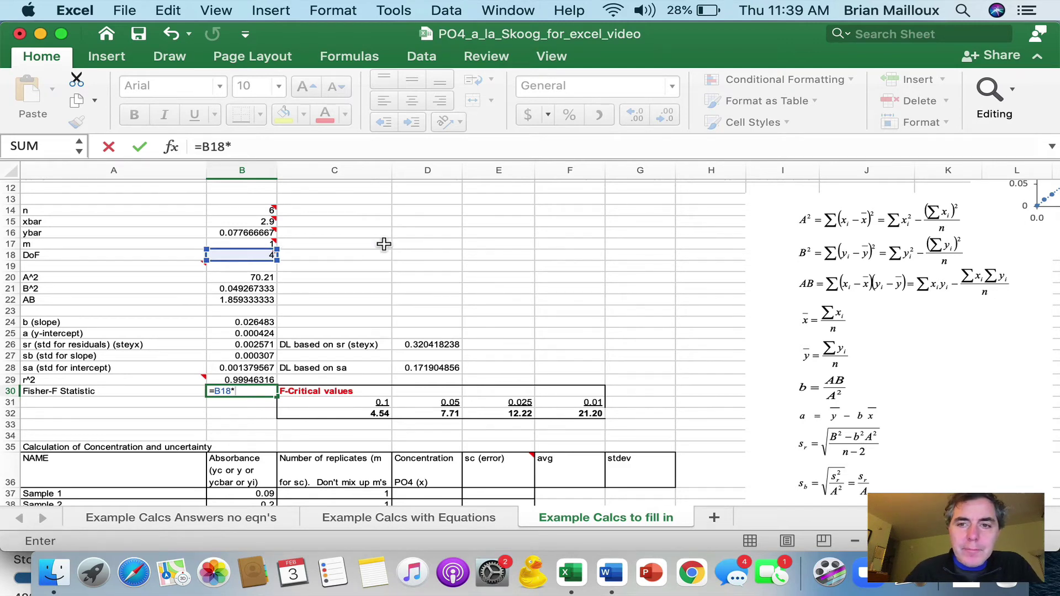
scroll(381, 243, up, 4)
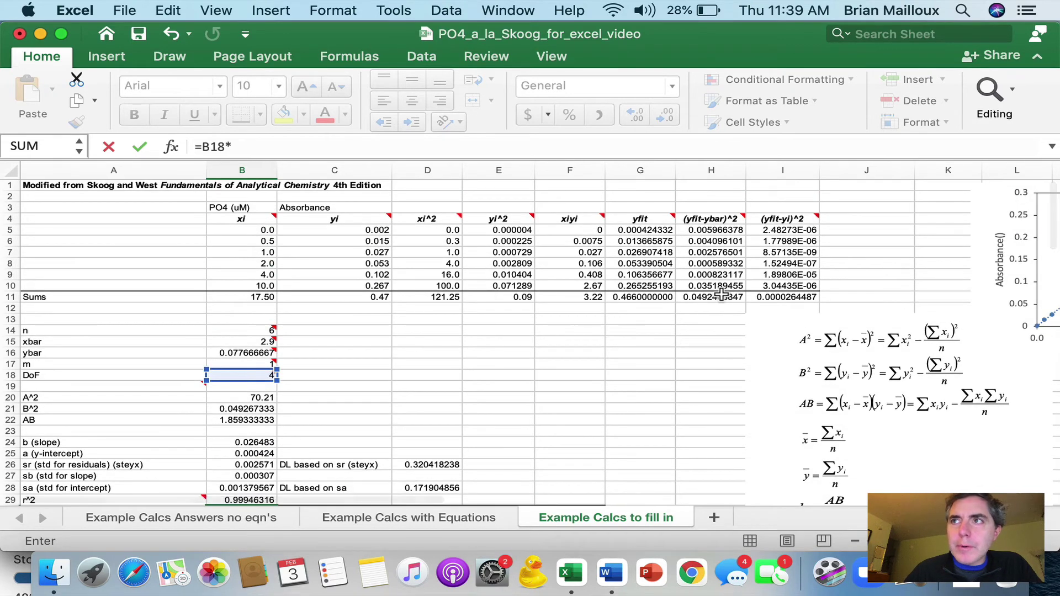
click(722, 296)
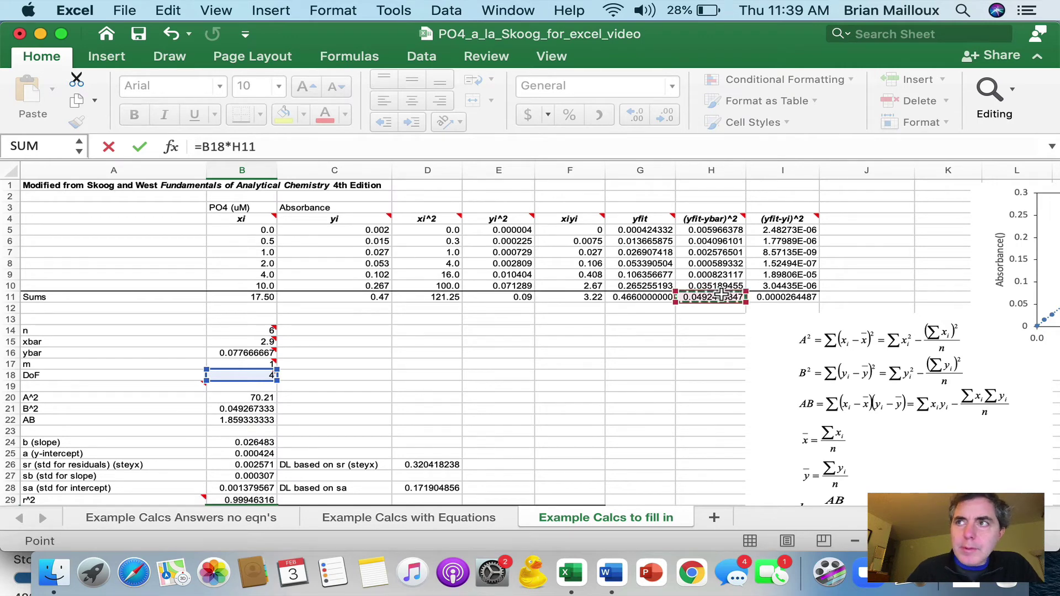
text(/)
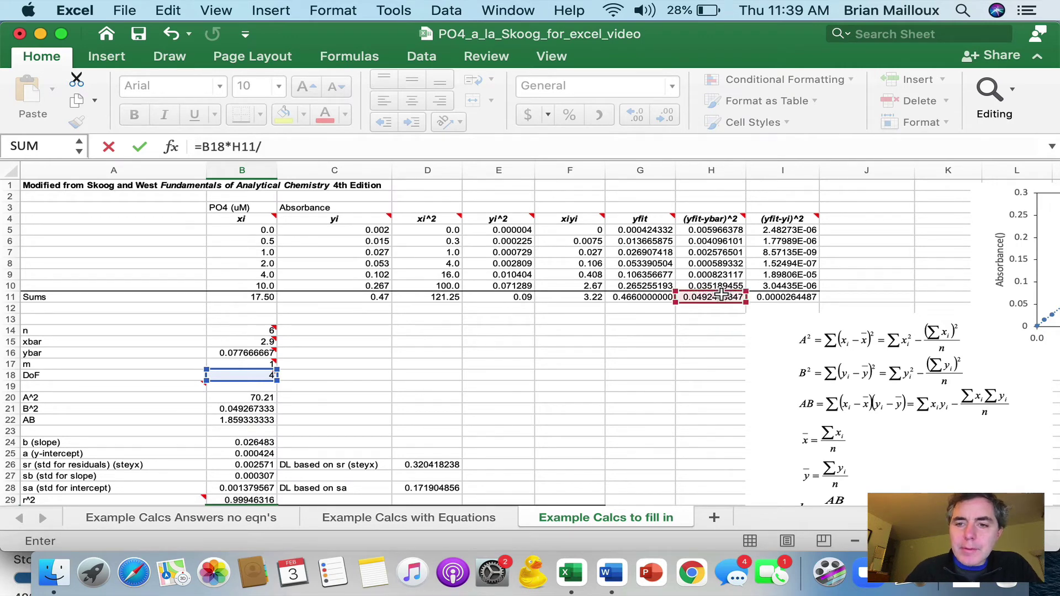
click(776, 297)
key(Return)
- Select the F-Critical values table in C30:F32 and compare it with the Fisher-F Statistic in B30
scroll(486, 364, down, 5)
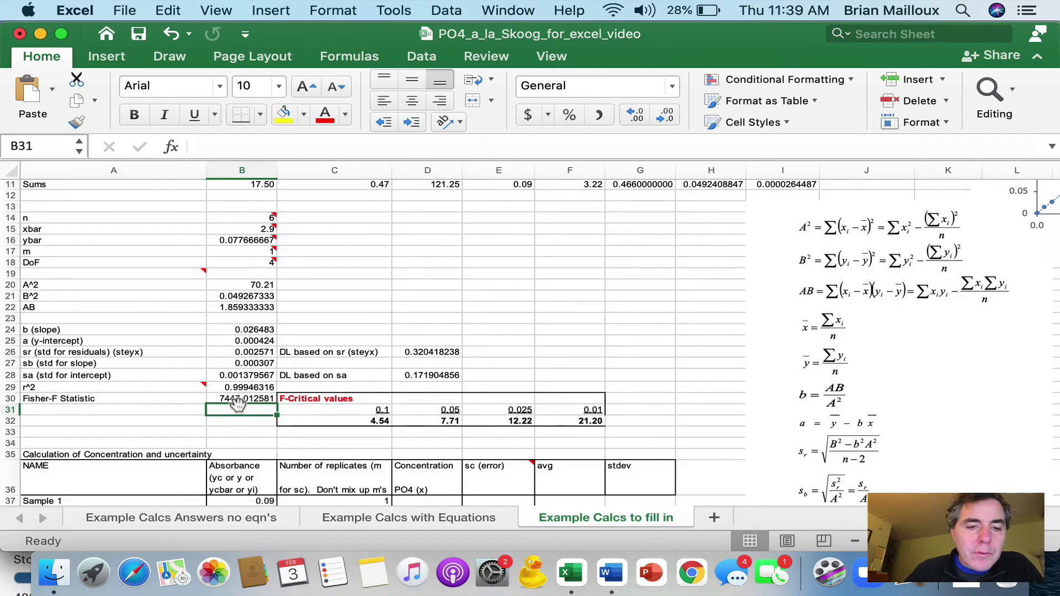
drag(312, 400, 564, 421)
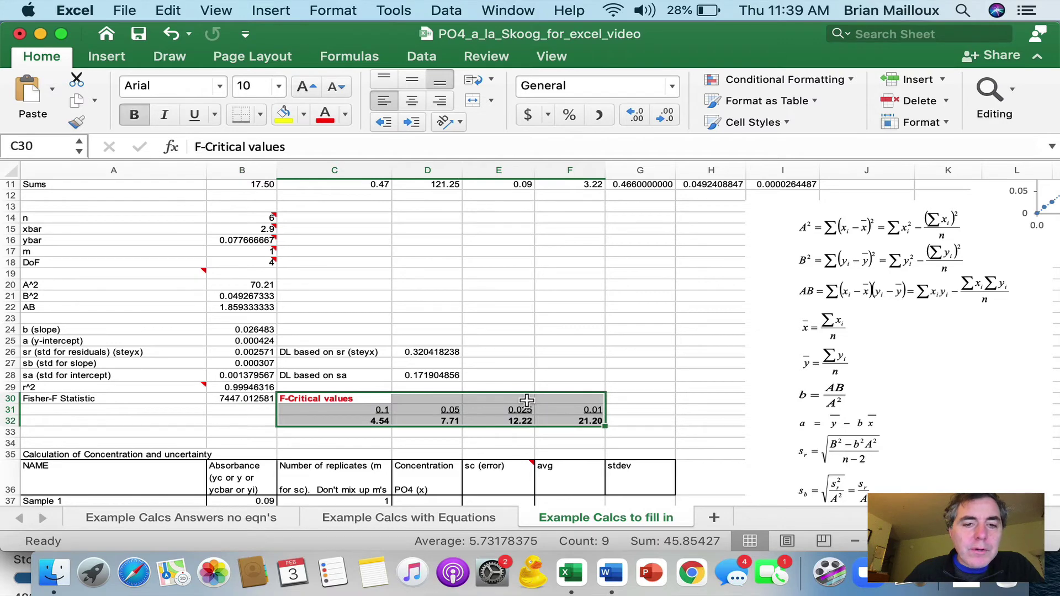
scroll(526, 401, down, 2)
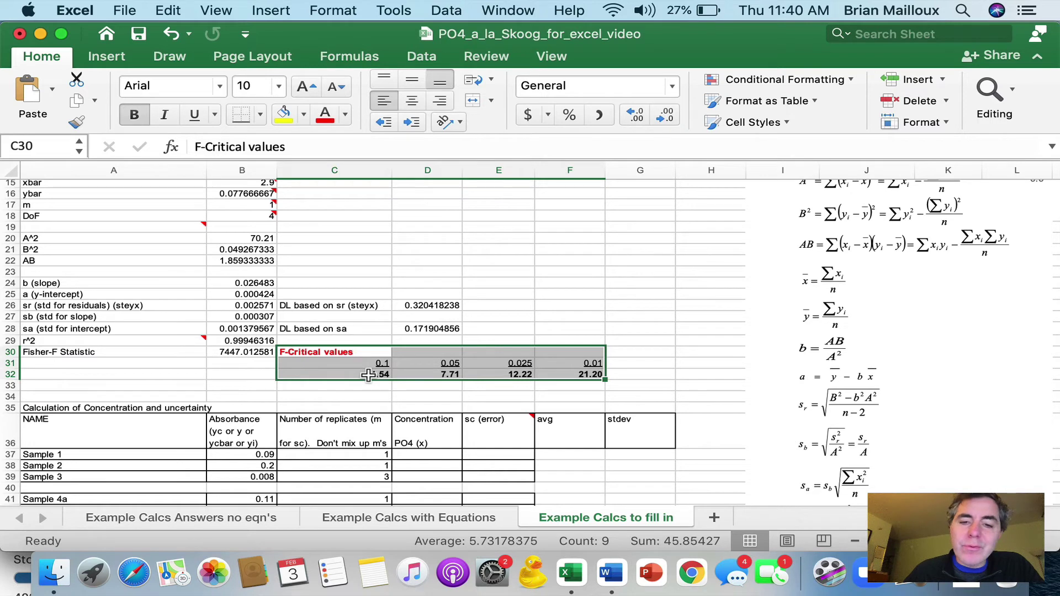
- Review the 0.01 F-critical column, then the sample table's absorbance, replicate and concentration columns alongside the calibration data and the x = (y-a)/b equation
click(579, 360)
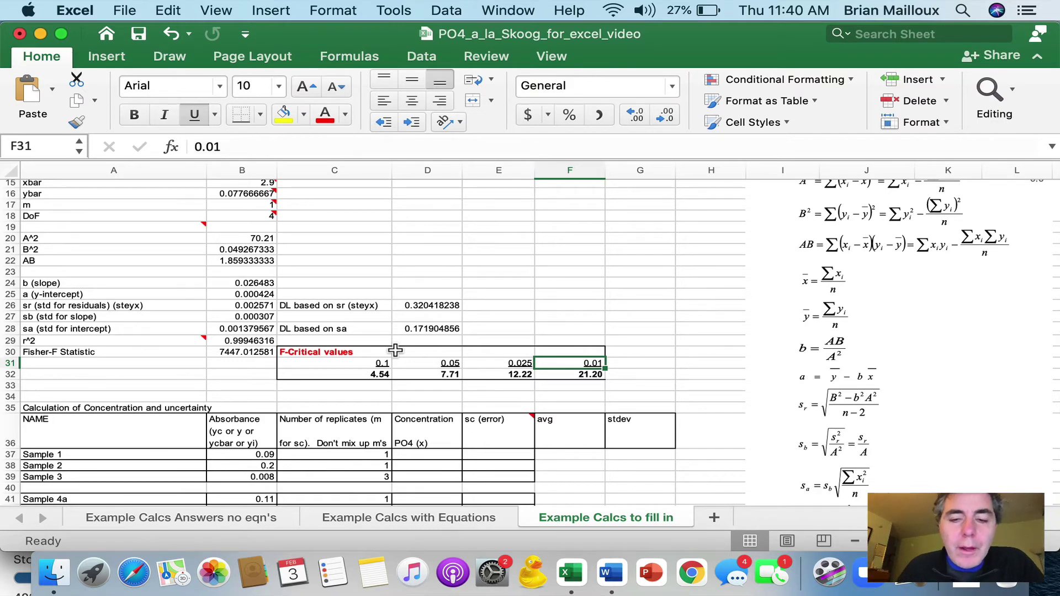
scroll(395, 350, down, 6)
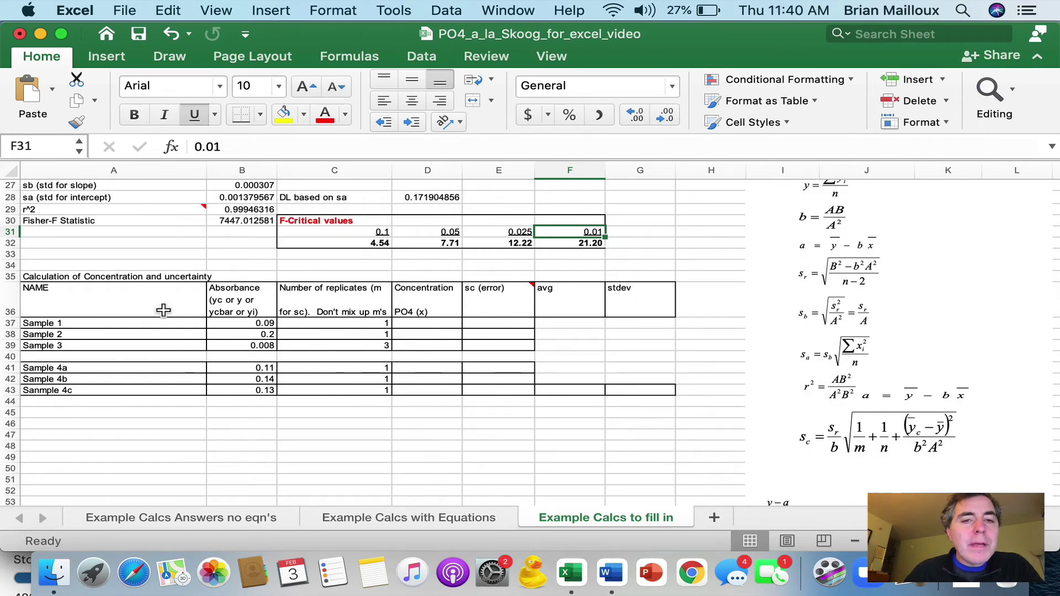
scroll(166, 314, up, 10)
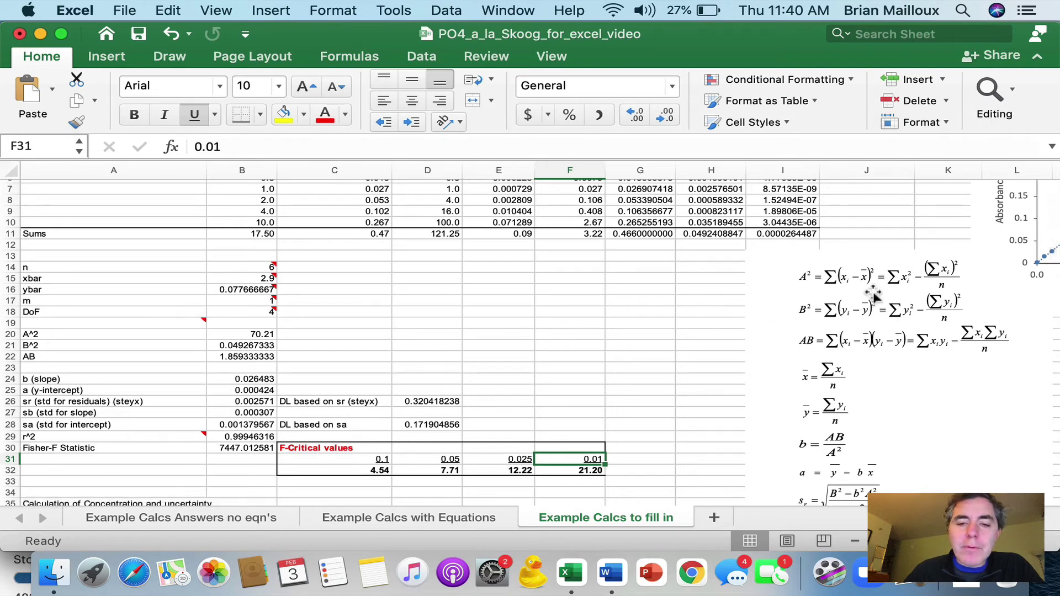
scroll(494, 293, down, 4)
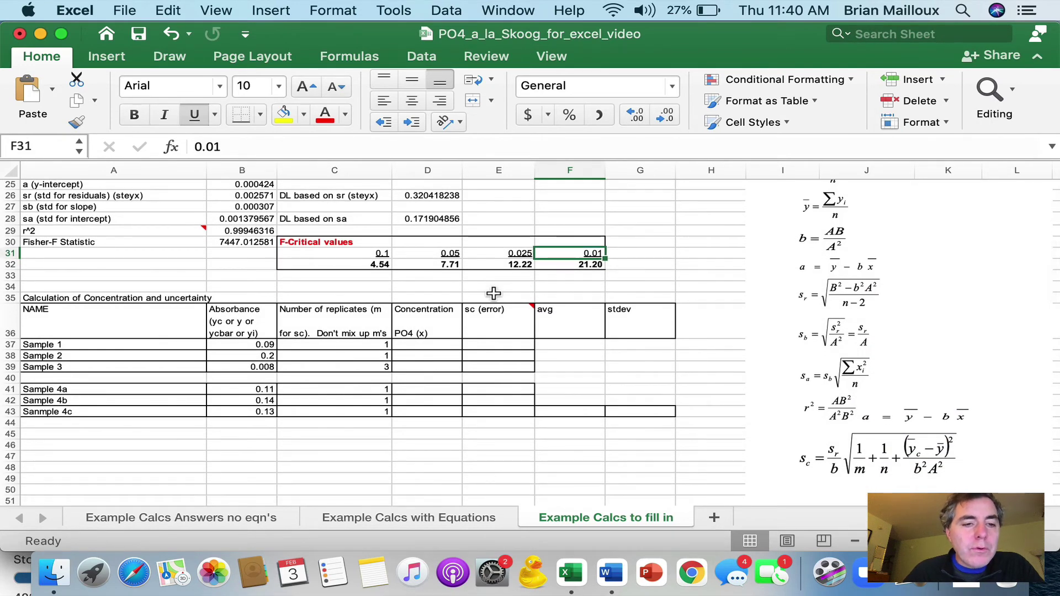
click(77, 345)
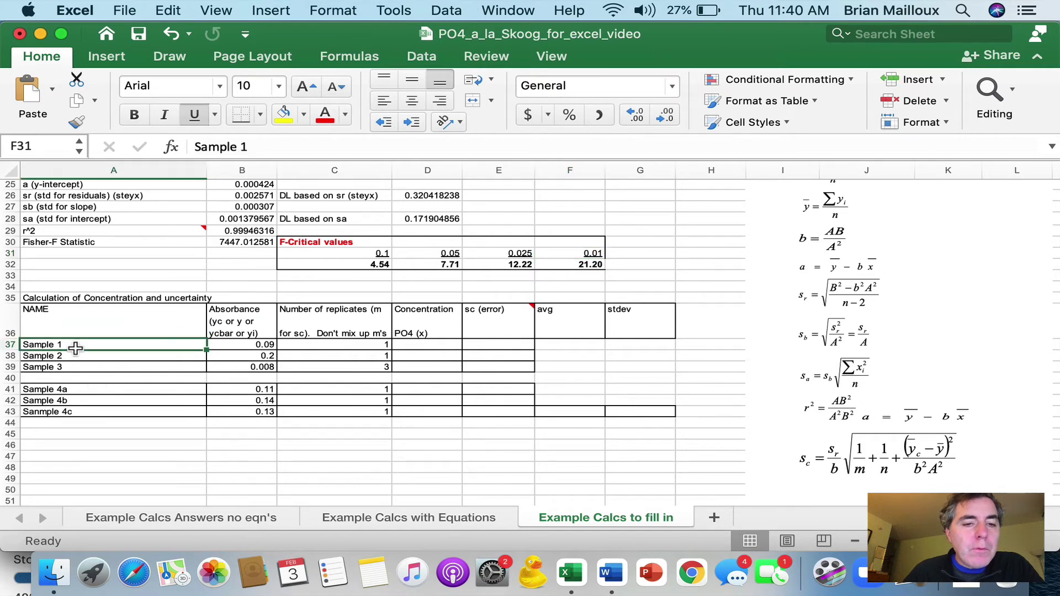
click(252, 345)
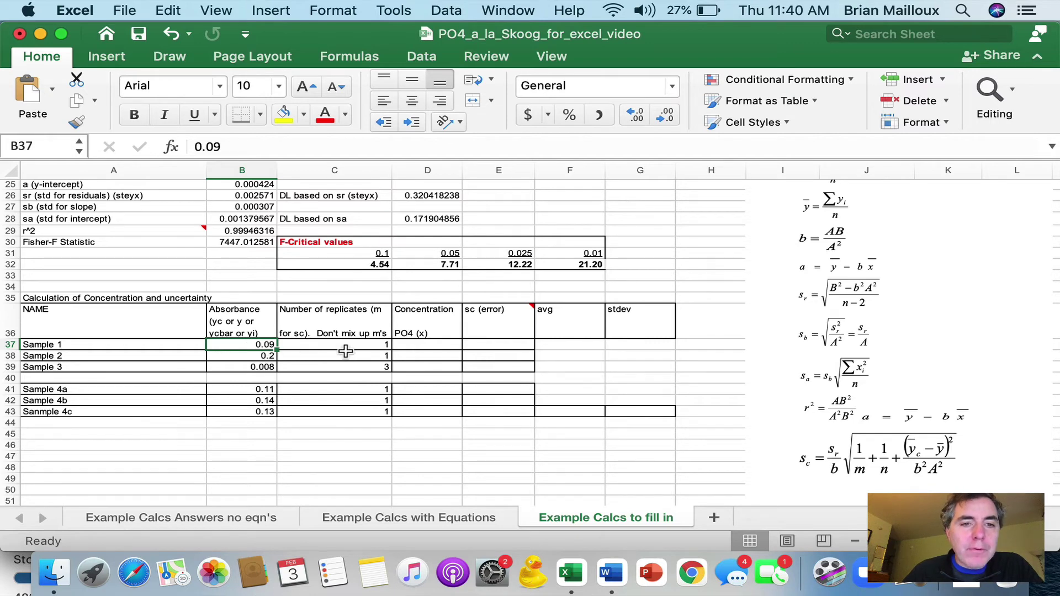
scroll(345, 352, up, 10)
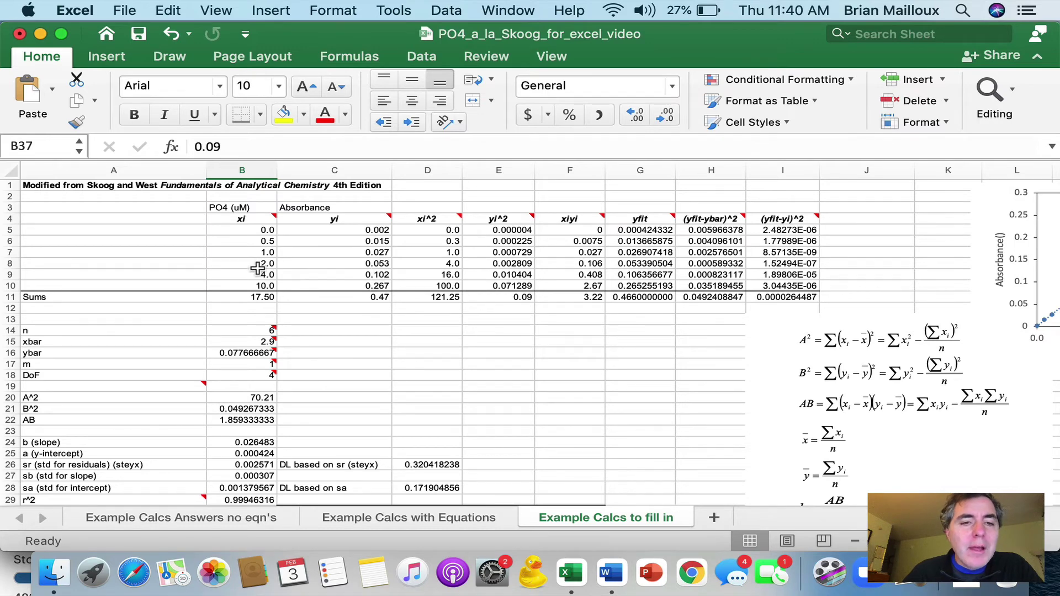
scroll(257, 268, down, 10)
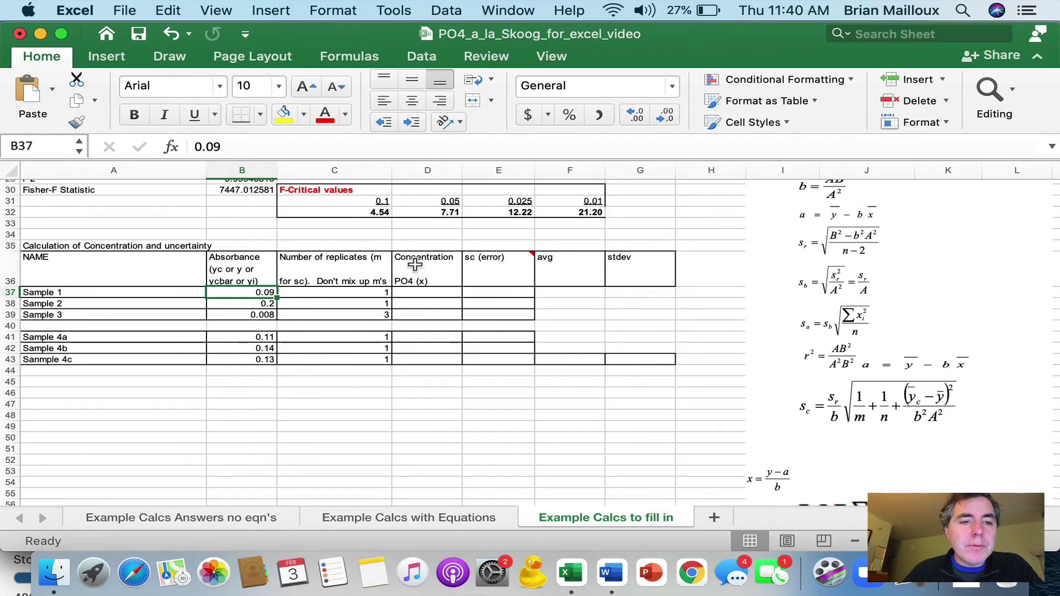
click(225, 263)
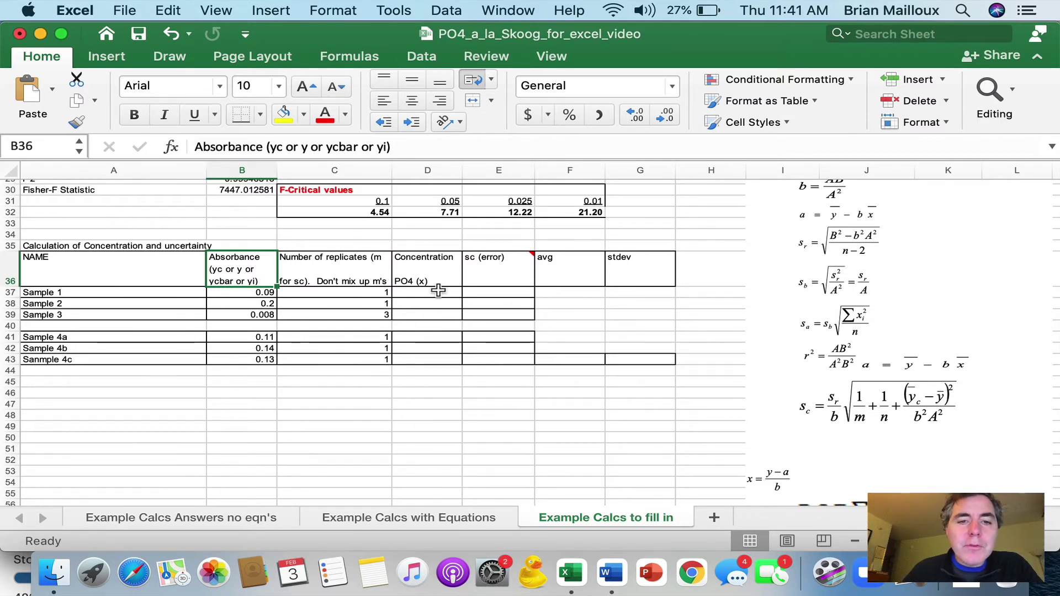
click(426, 265)
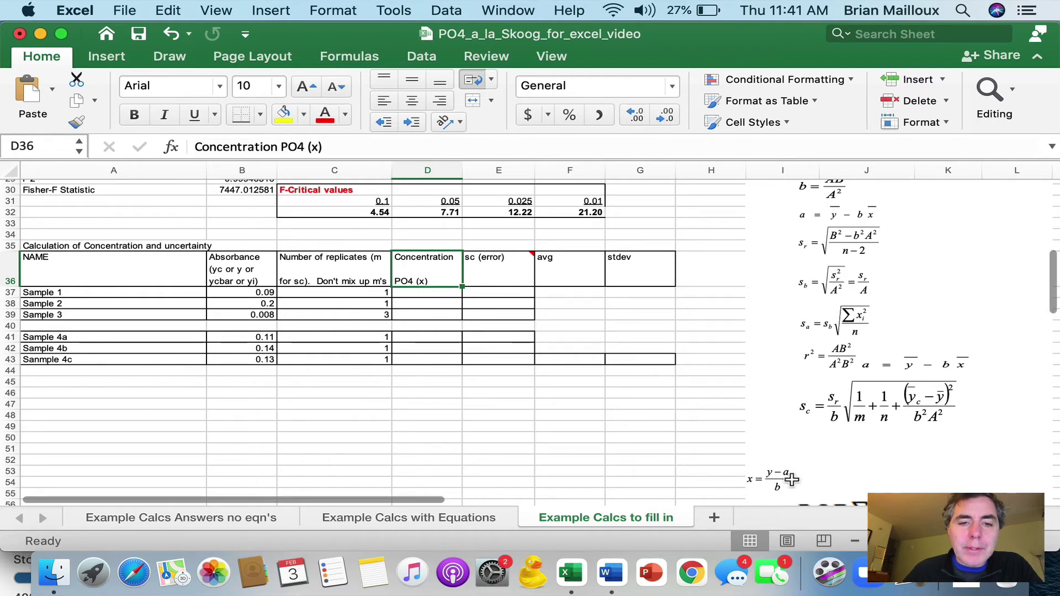
- Calculate the Sample 1 PO4 concentration in D37 as absorbance minus the y-intercept, divided by the slope: =(B37-B25)/B24
click(434, 292)
text(=)
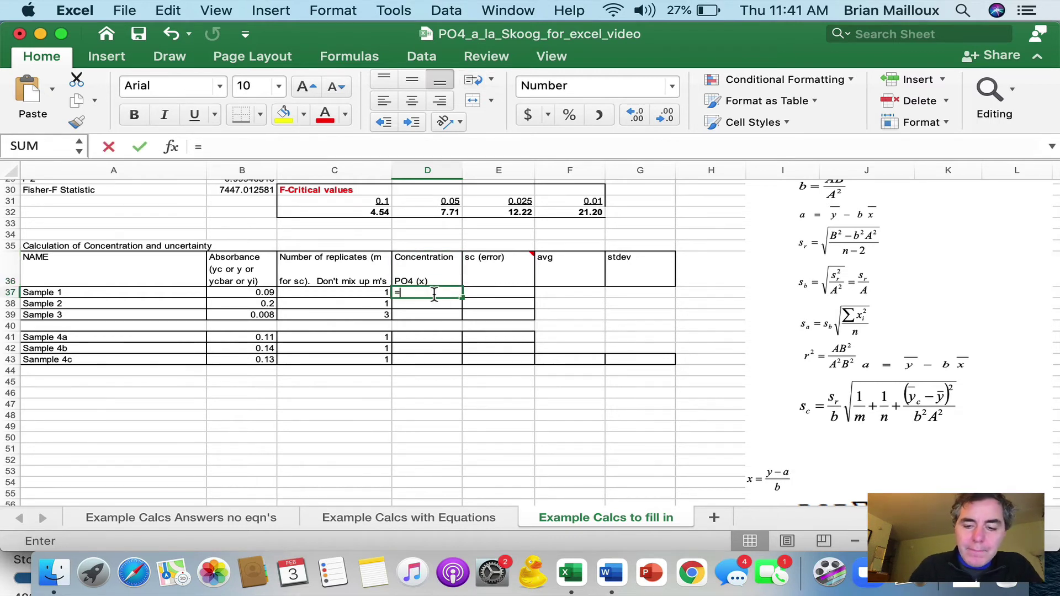
text(()
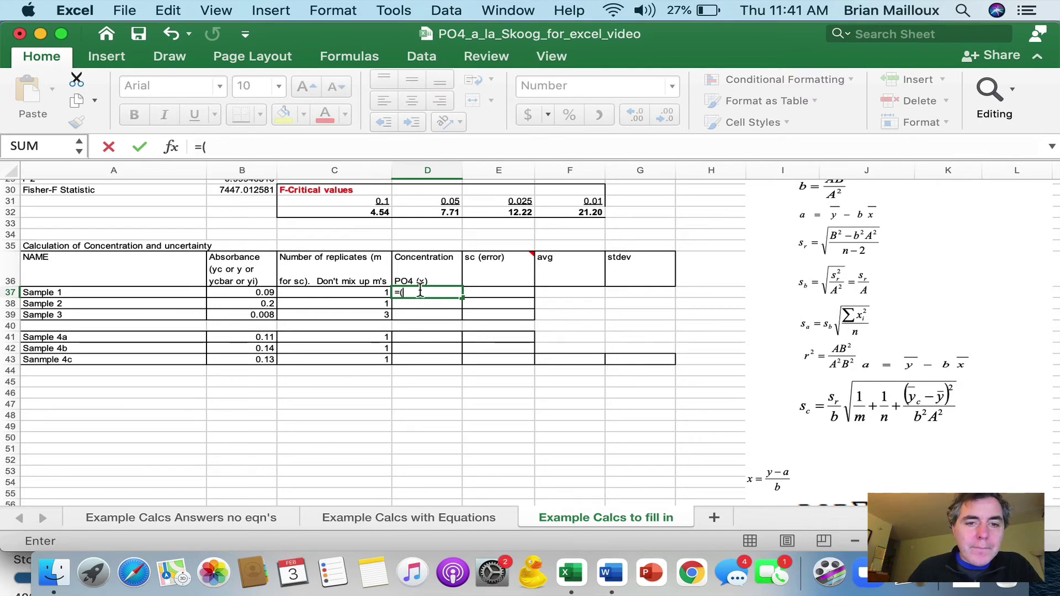
click(239, 292)
text(-)
scroll(239, 293, up, 10)
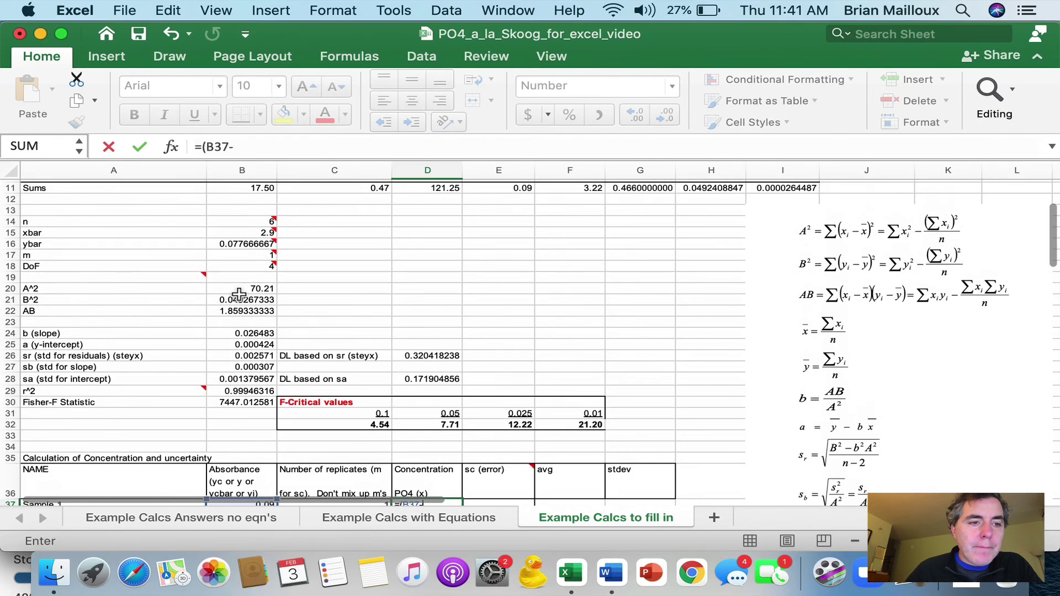
scroll(223, 303, up, 1)
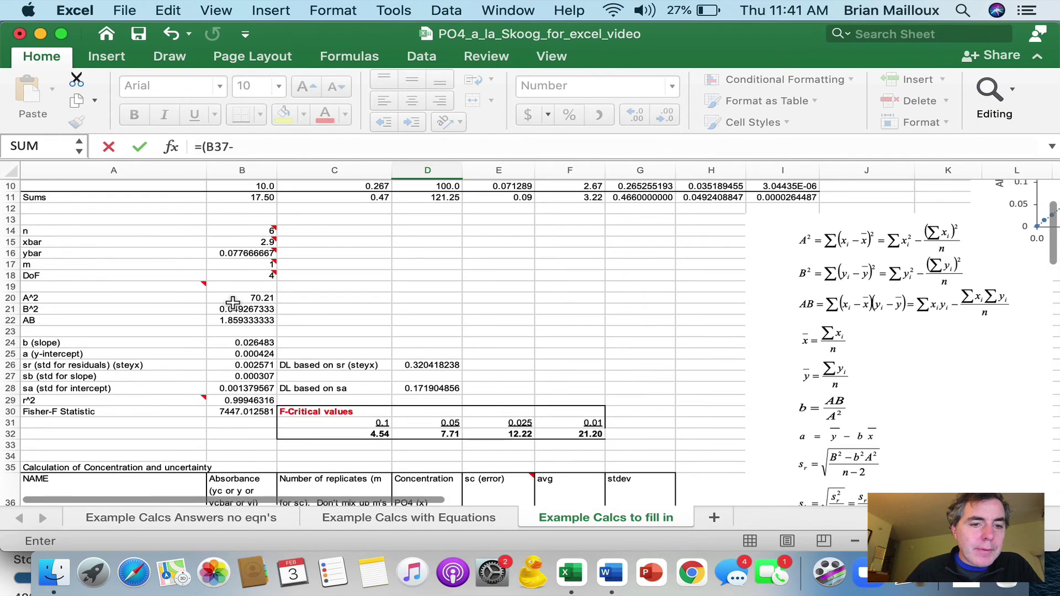
click(243, 354)
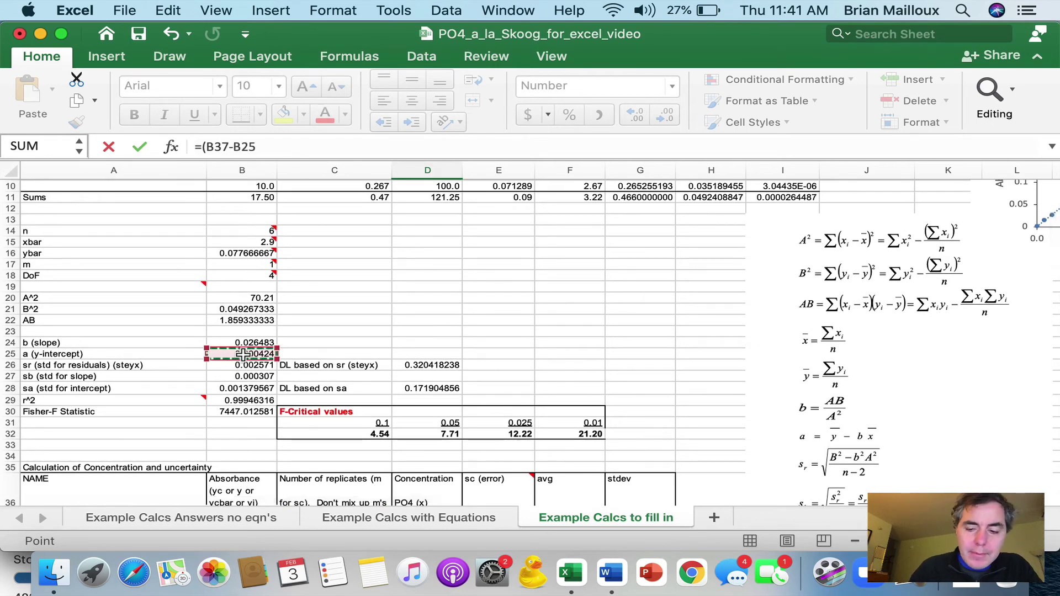
text()/)
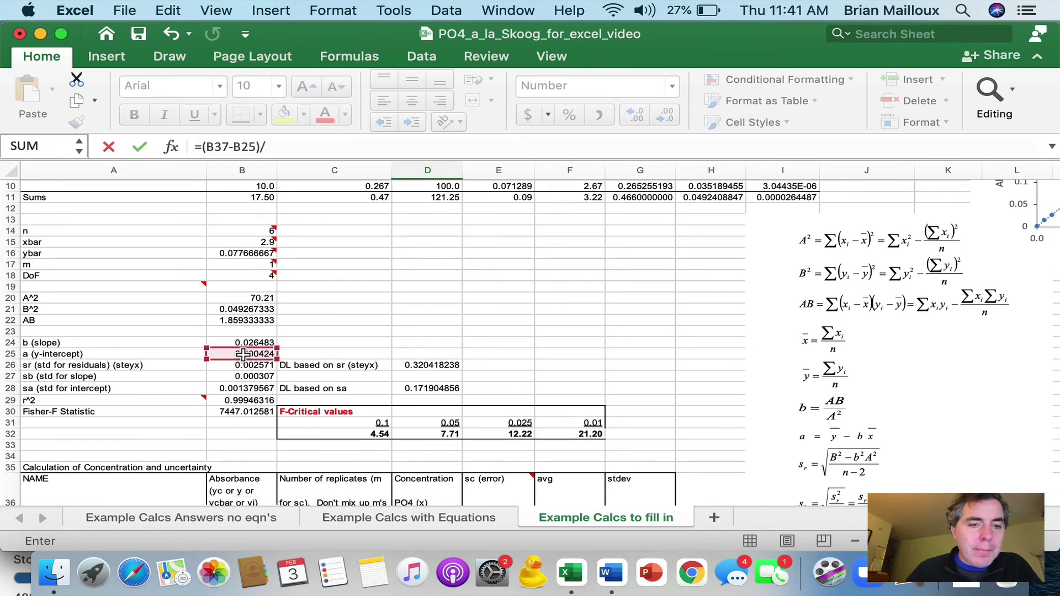
click(247, 341)
key(Return)
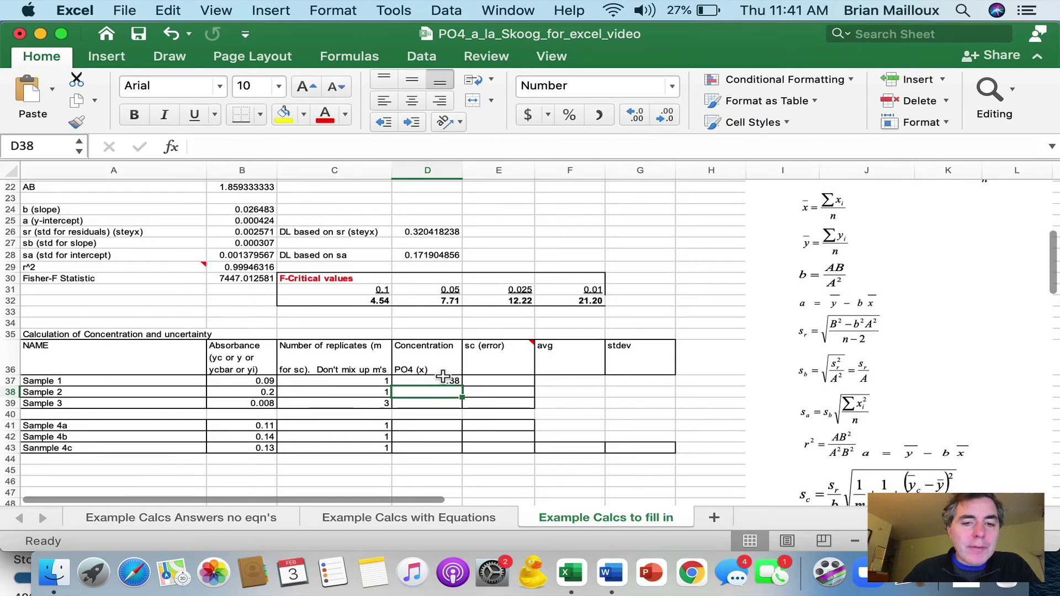
- Make the intercept and slope references in D37 absolute so the formula reads =(B37-$B$25)/$B$24
click(458, 381)
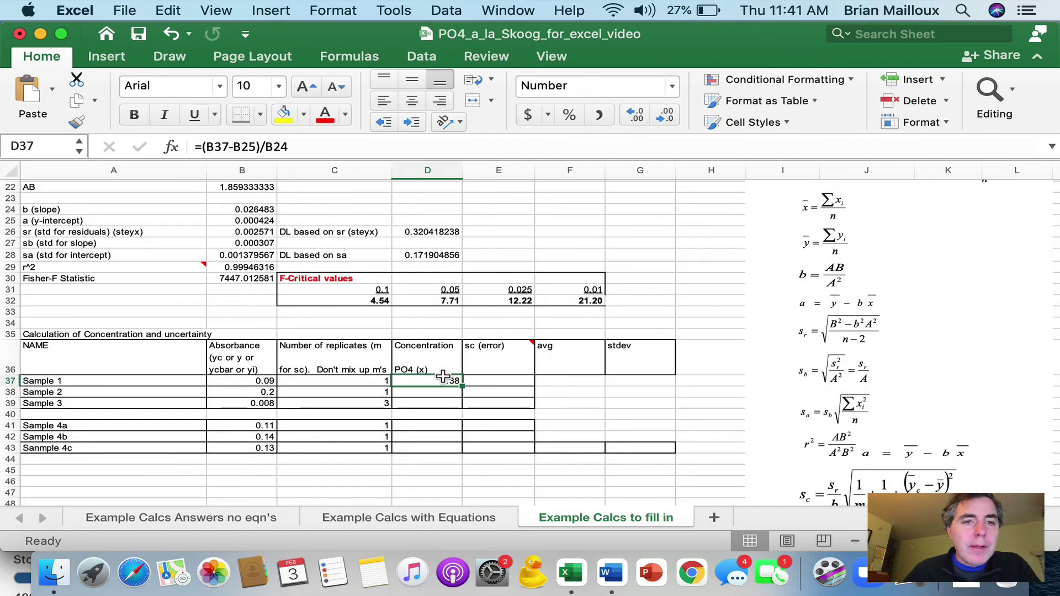
click(232, 151)
text($B)
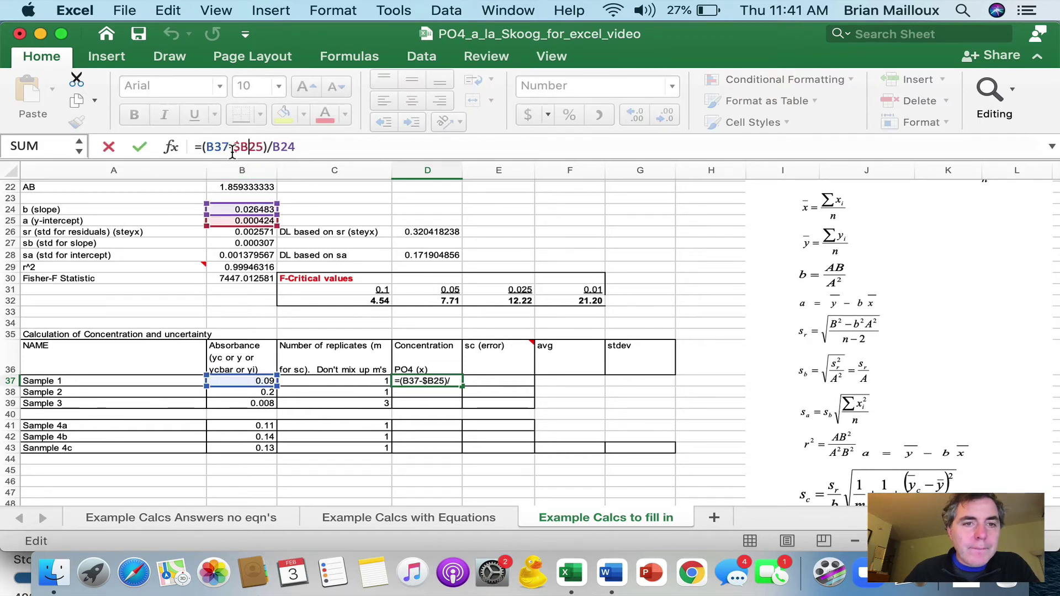
text($)
key(Right)
key(Right)
key(Right)
text($)
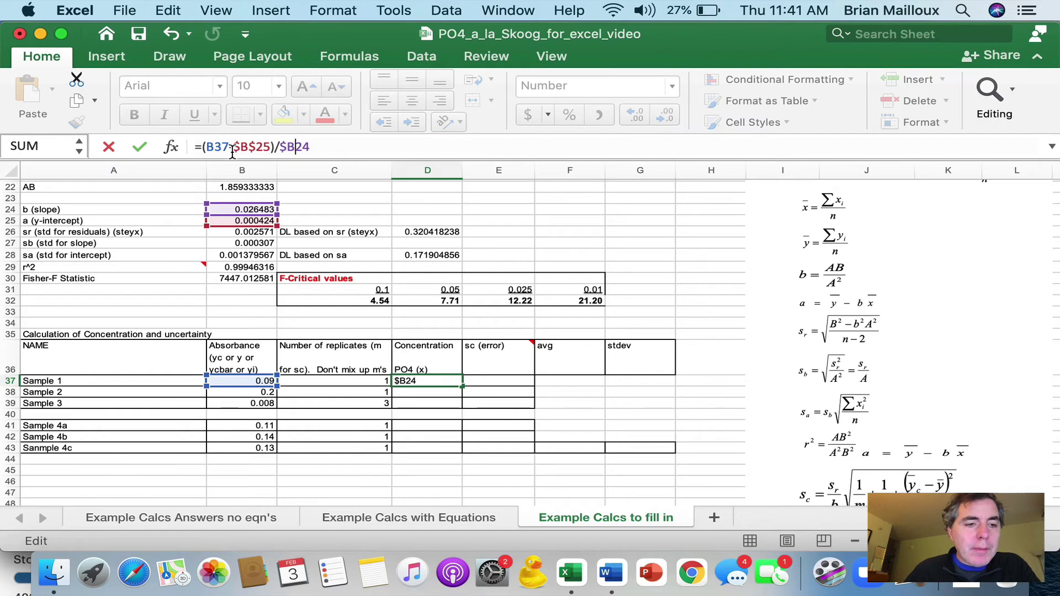
text($)
key(Return)
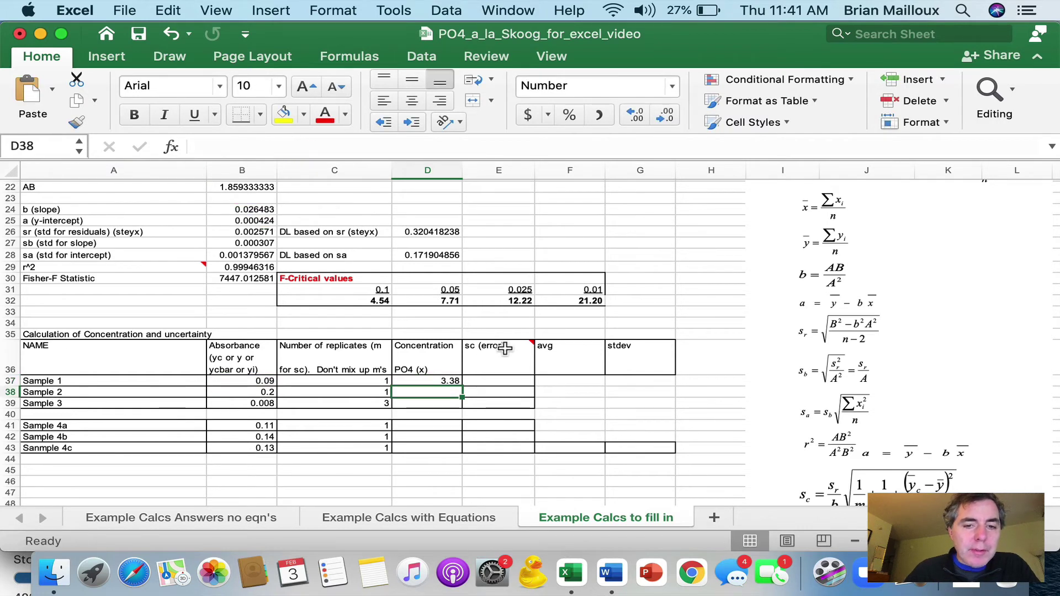
click(433, 381)
key(super+x)
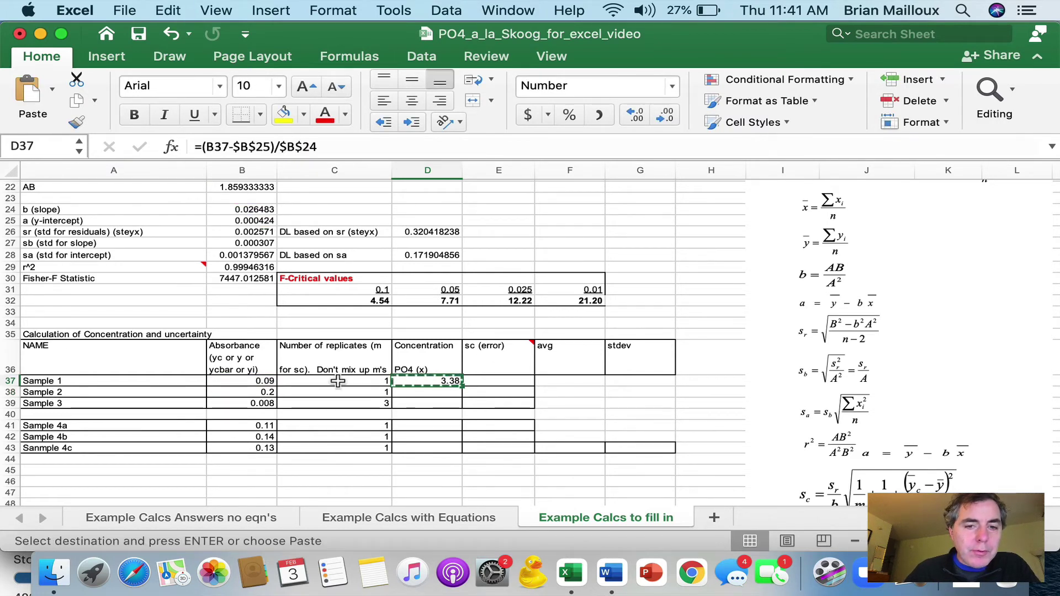
click(445, 392)
key(super+v)
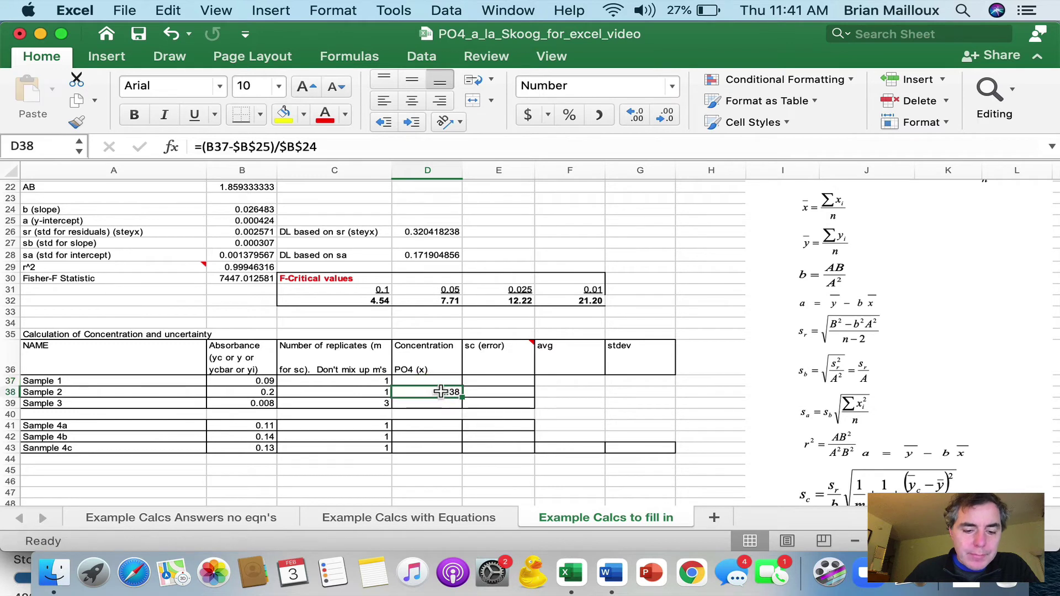
drag(445, 397, 445, 383)
key(super+z)
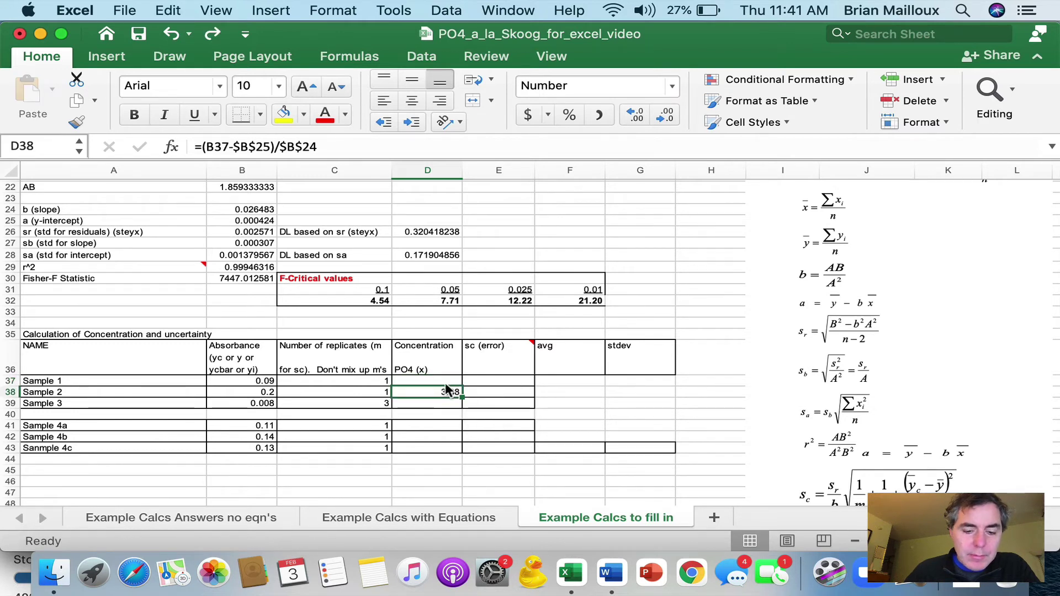
key(super+z)
- Paste the D37 concentration formula into D38:D39 for Samples 2 and 3 and into D41:D43 for Samples 4a to 4c
click(445, 396)
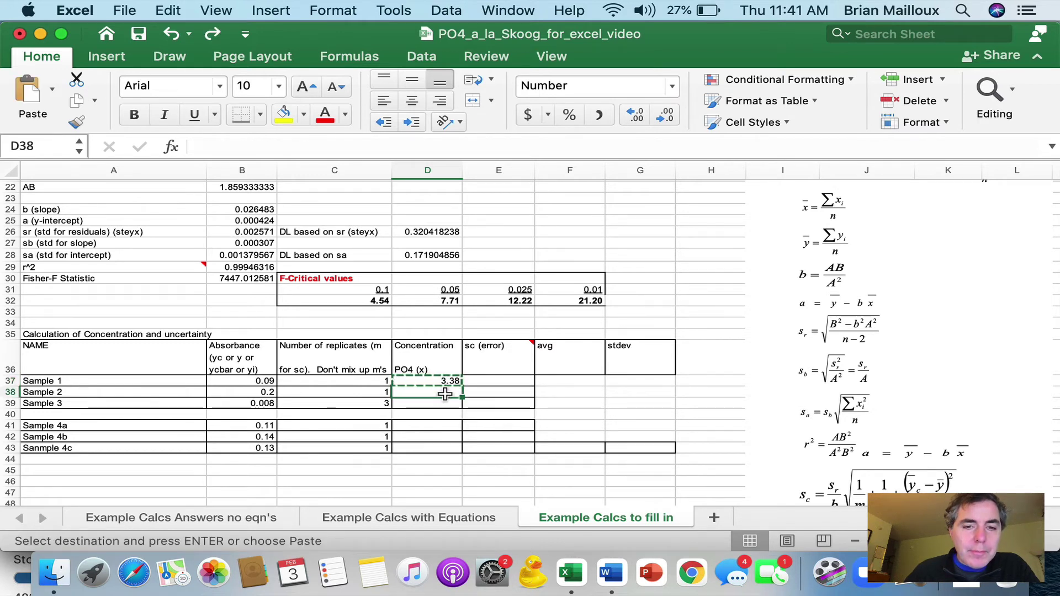
key(super+v)
click(434, 405)
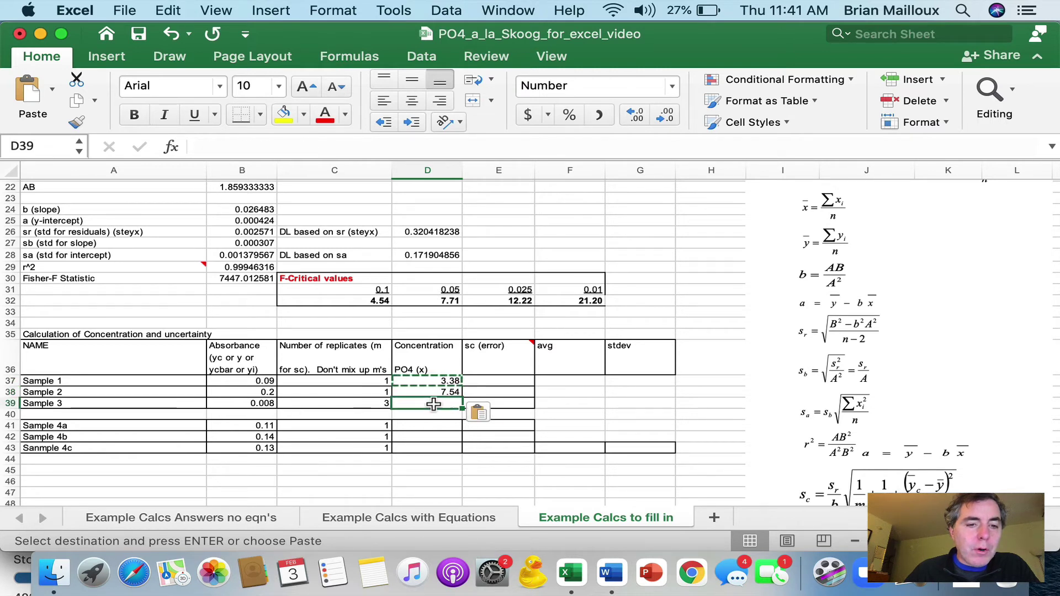
key(super+v)
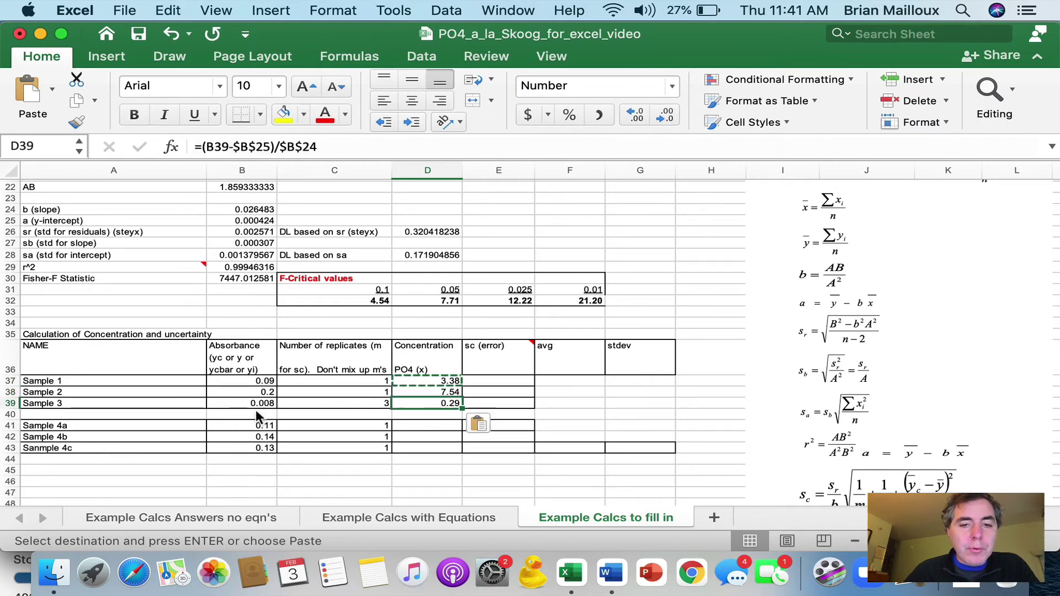
click(414, 426)
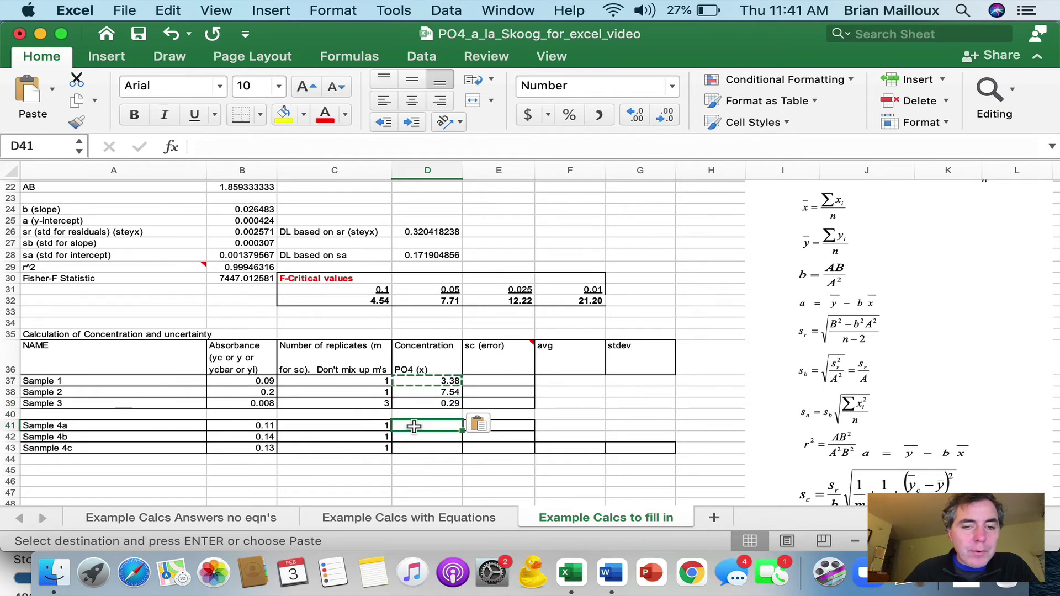
key(super+v)
click(437, 437)
key(super+v)
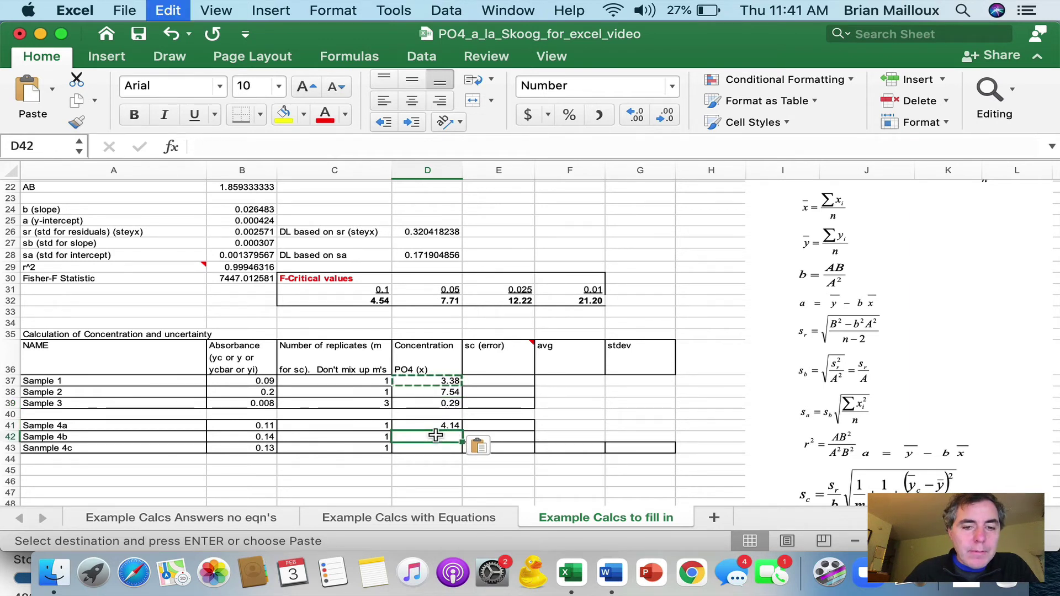
click(433, 448)
key(super+v)
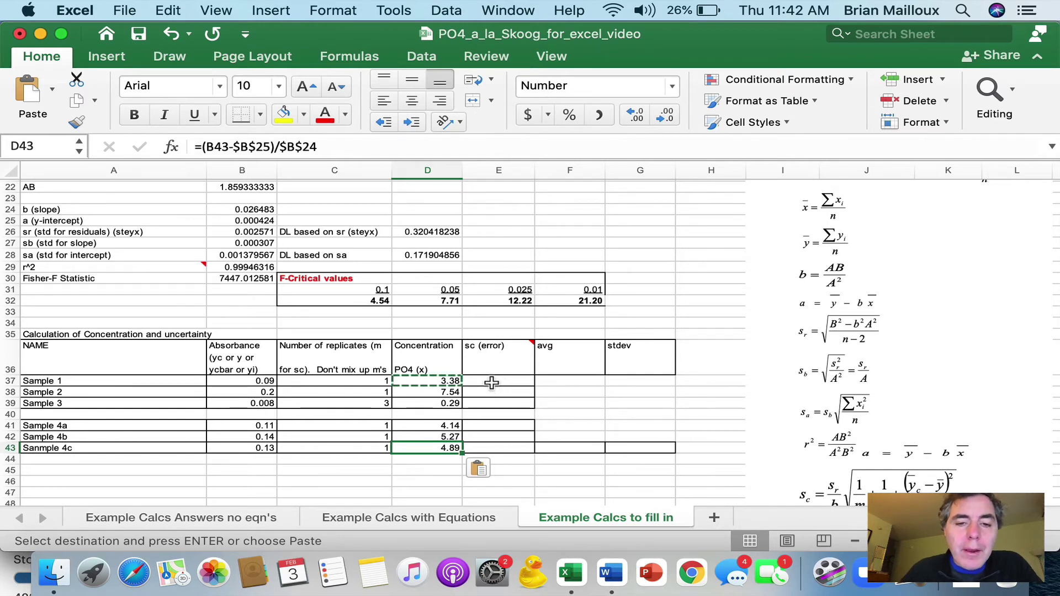
- Start the Sample 1 sc (error) formula in E37 with sr divided by the slope: =B26/B24
click(485, 360)
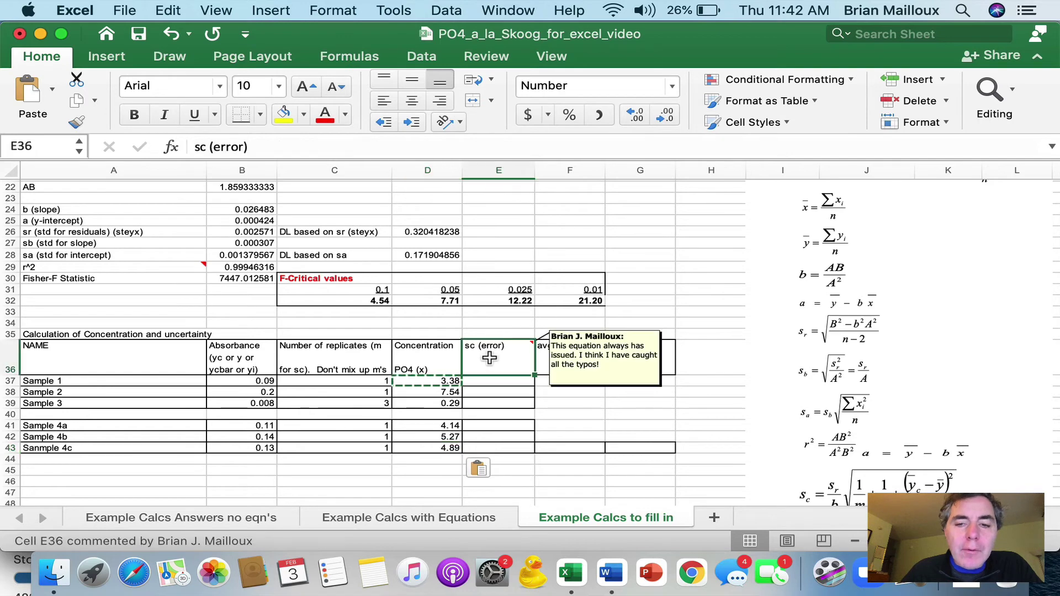
mouse_move(497, 357)
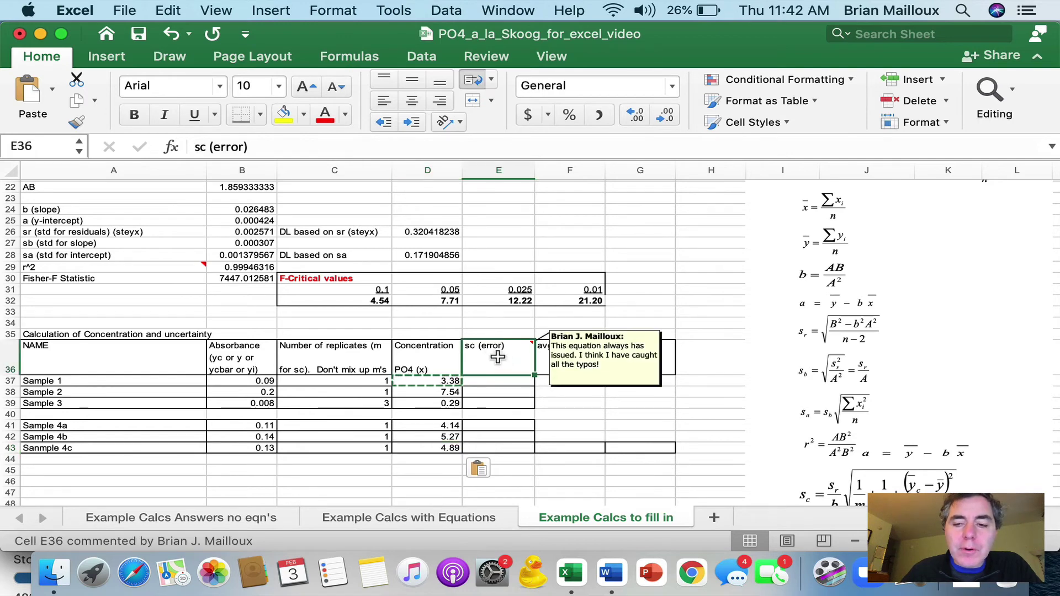
scroll(498, 357, down, 5)
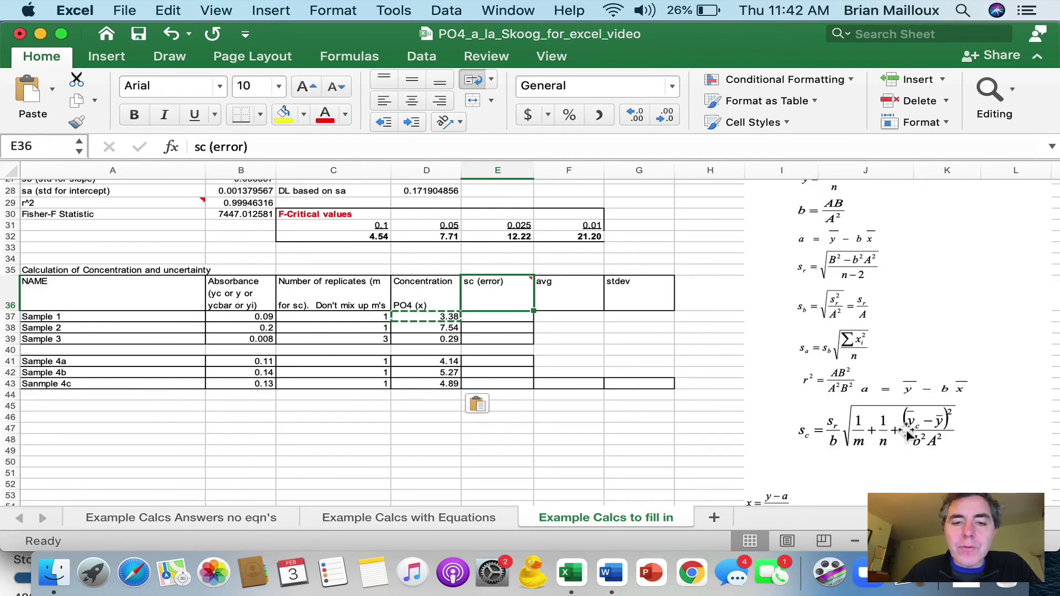
click(493, 316)
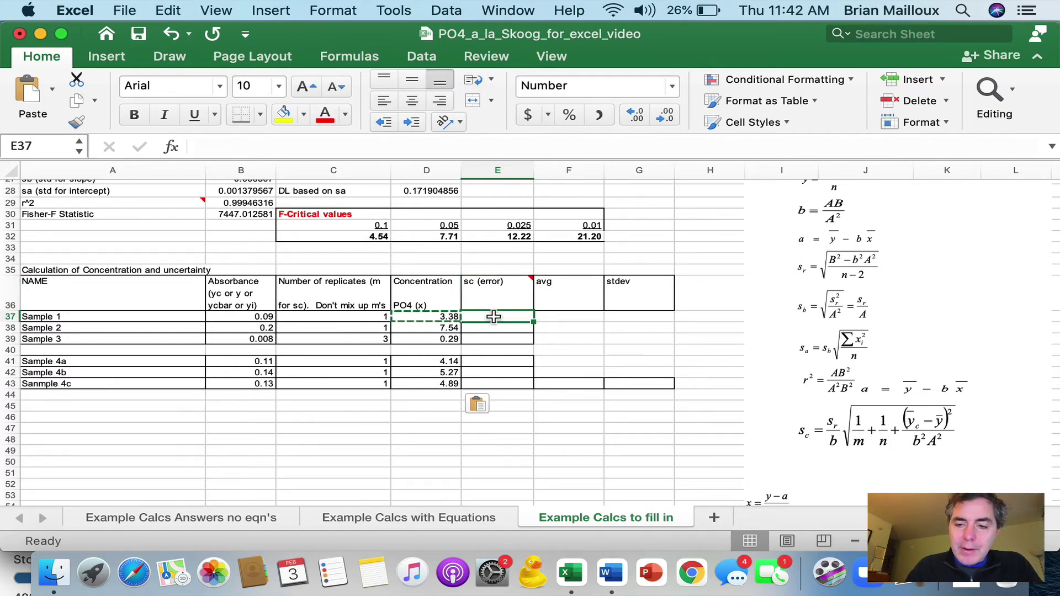
text(=)
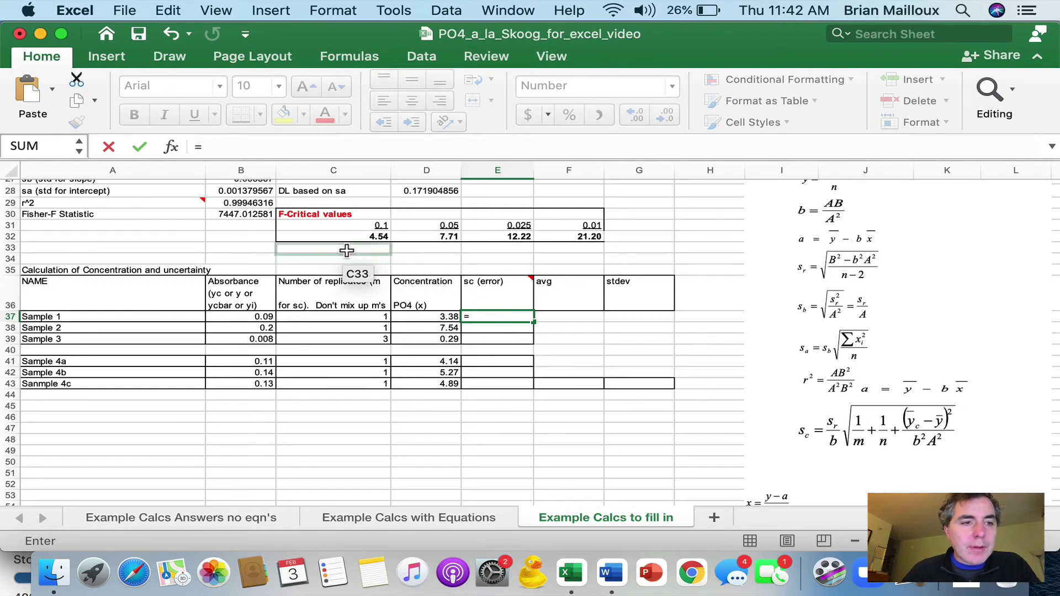
scroll(343, 265, up, 4)
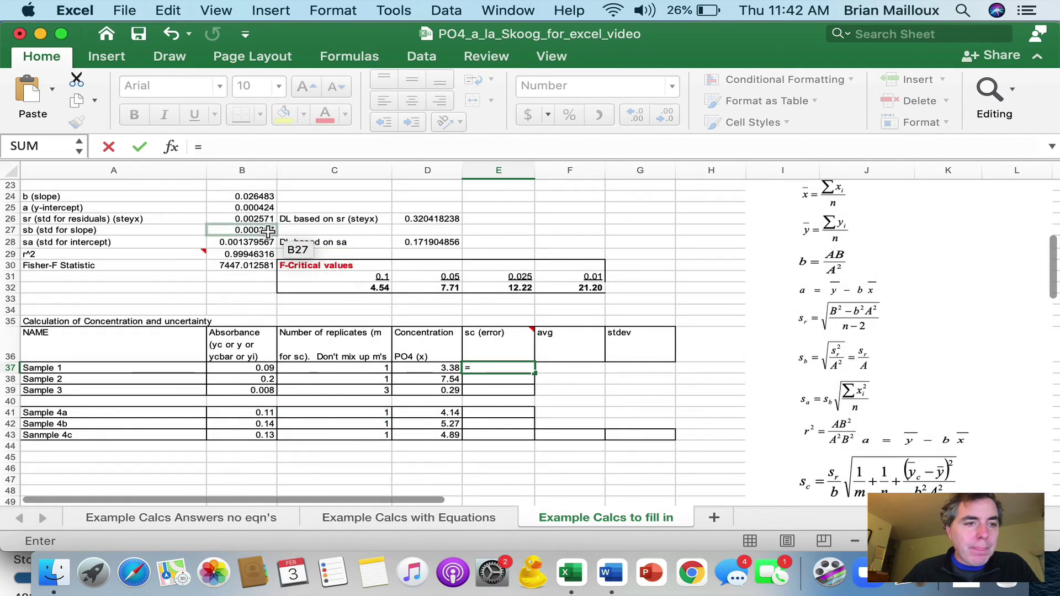
click(252, 219)
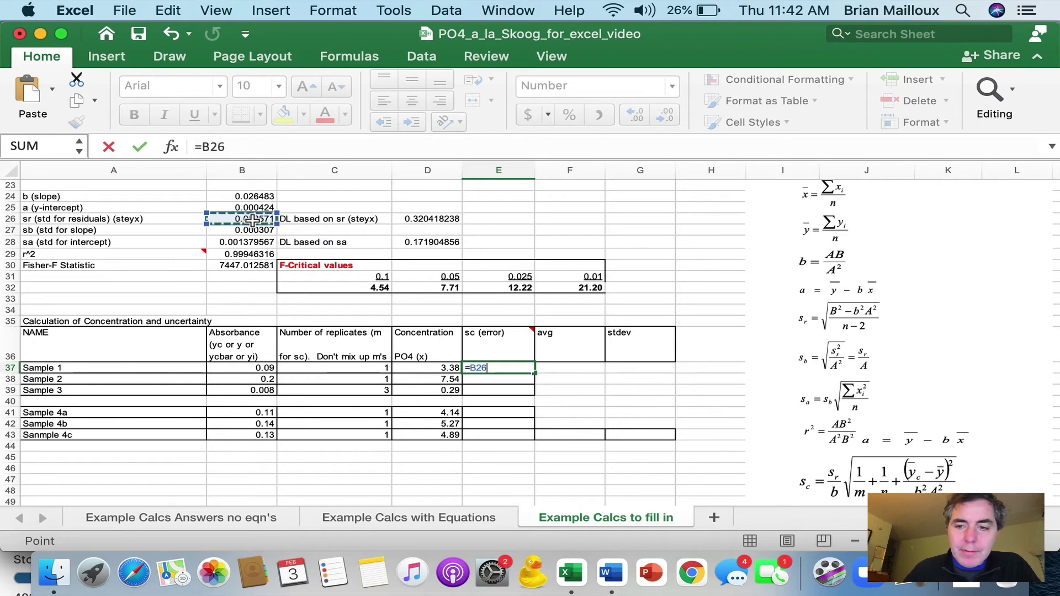
text(/)
scroll(252, 219, up, 4)
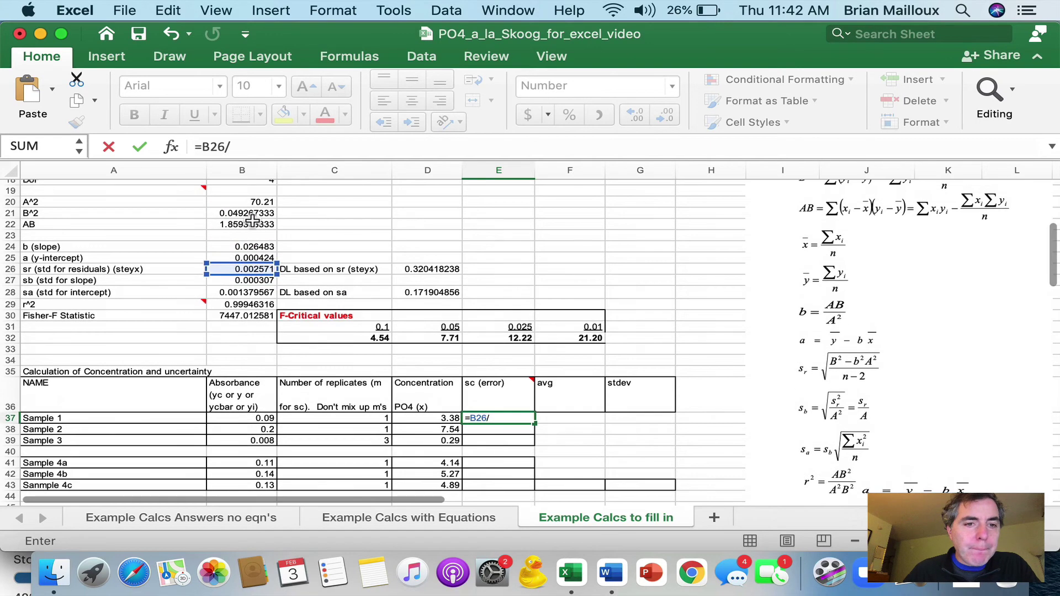
click(233, 247)
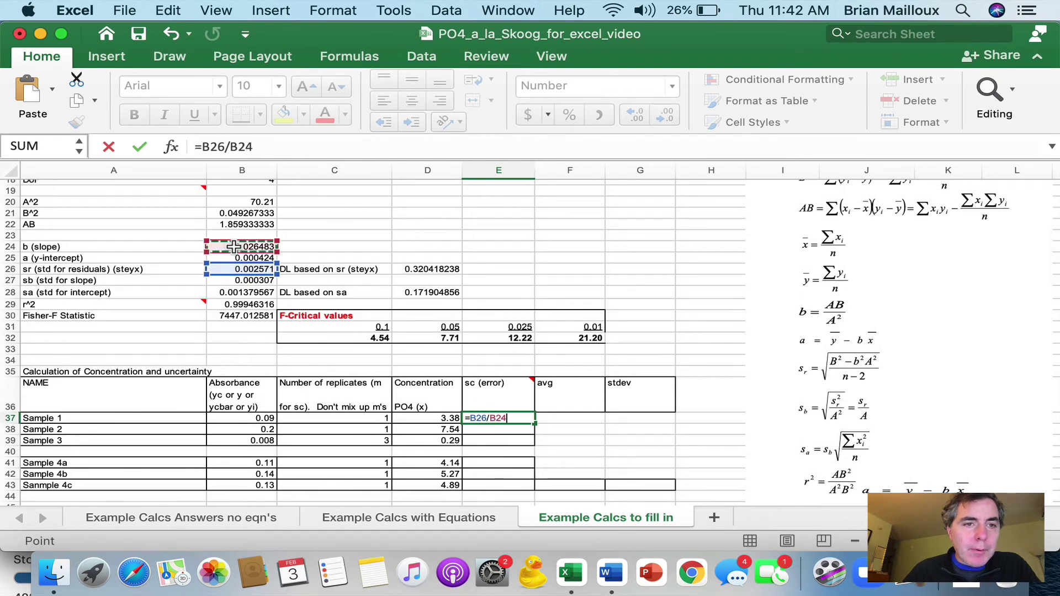
- Make both references in the E37 formula absolute so it reads =$B$26/$B$24
click(202, 148)
text($)
key(Right)
text($B)
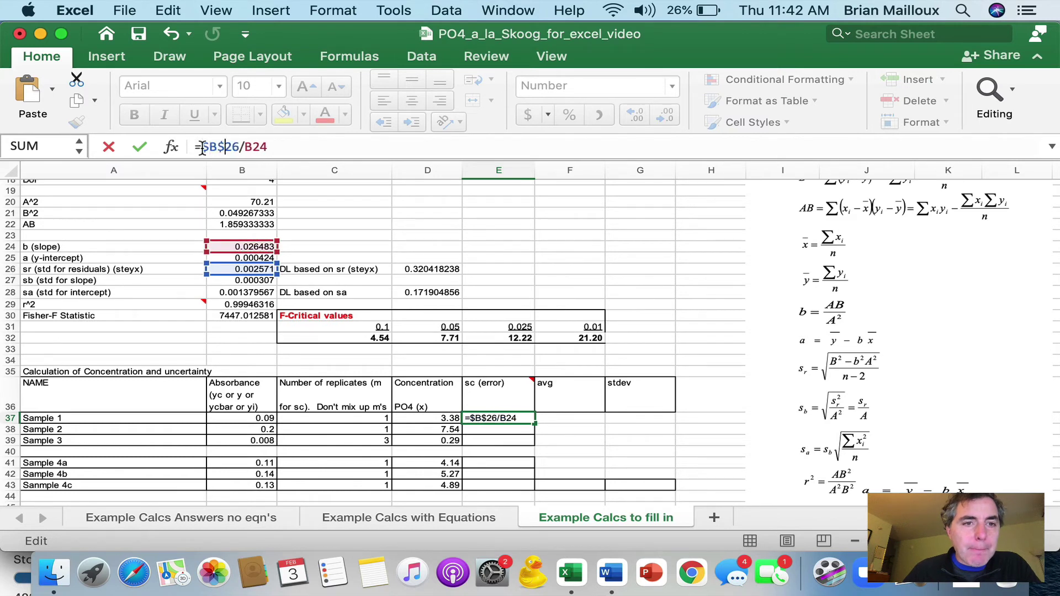
text($)
key(Right)
text($)
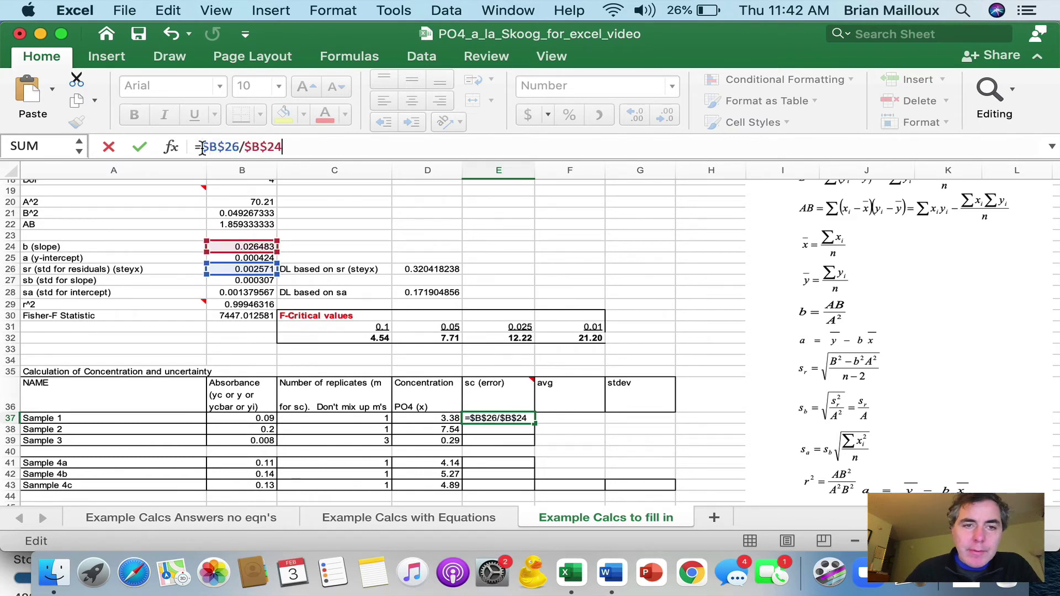
- Multiply the E37 expression by a square root whose first term is 1/C37, using Sample 1's number of replicates
scroll(379, 333, down, 5)
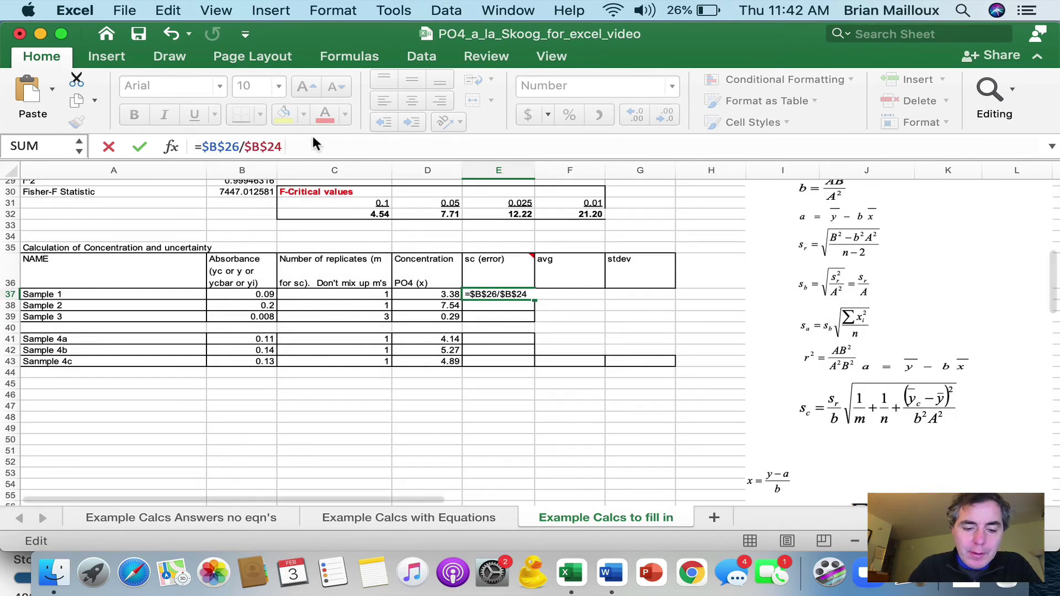
text(. * sqrt (1/)
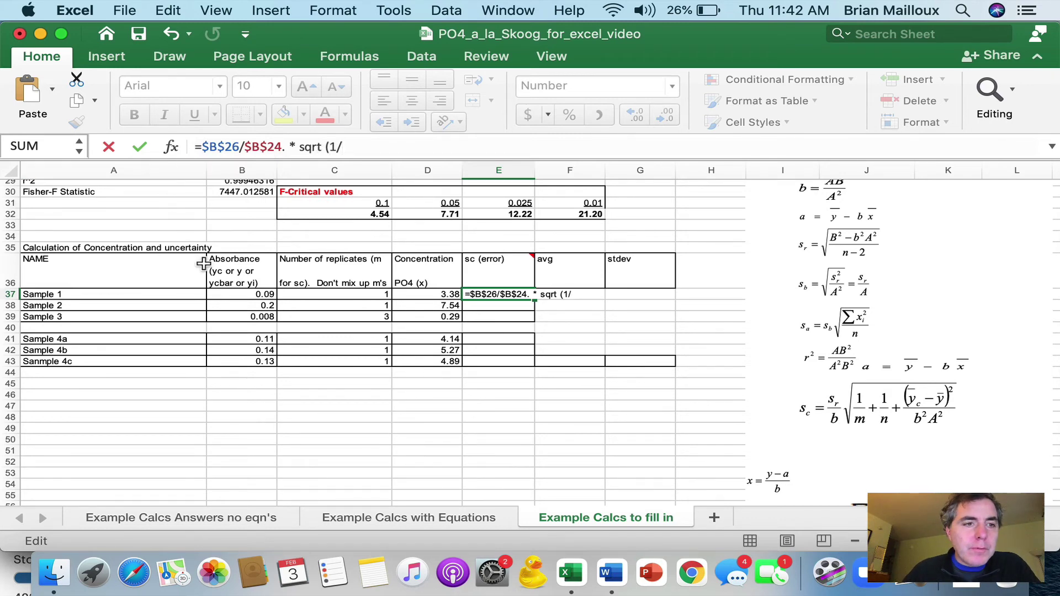
scroll(204, 263, up, 5)
scroll(203, 264, down, 5)
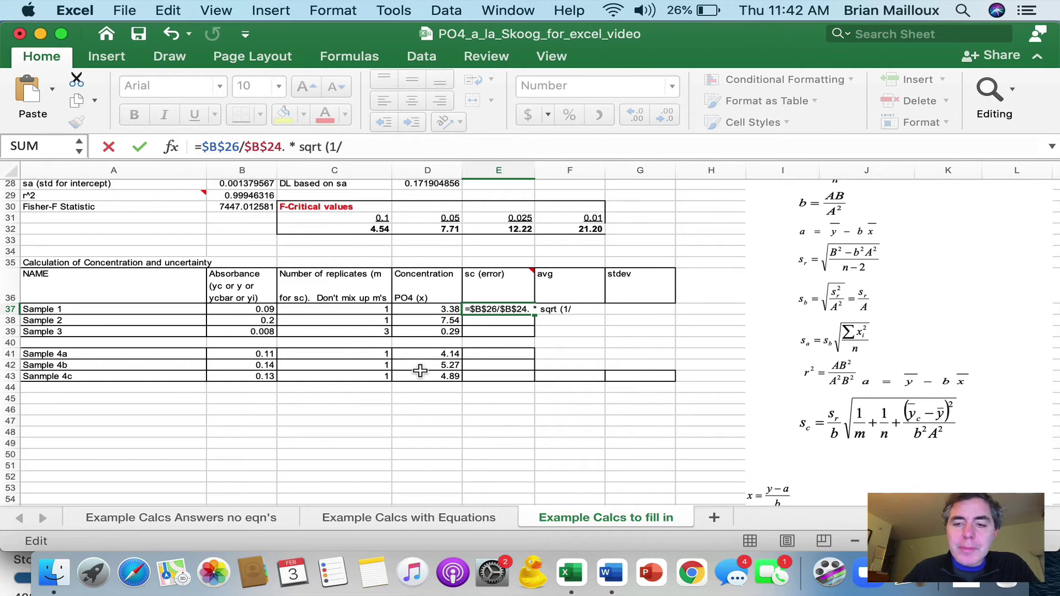
scroll(420, 371, down, 3)
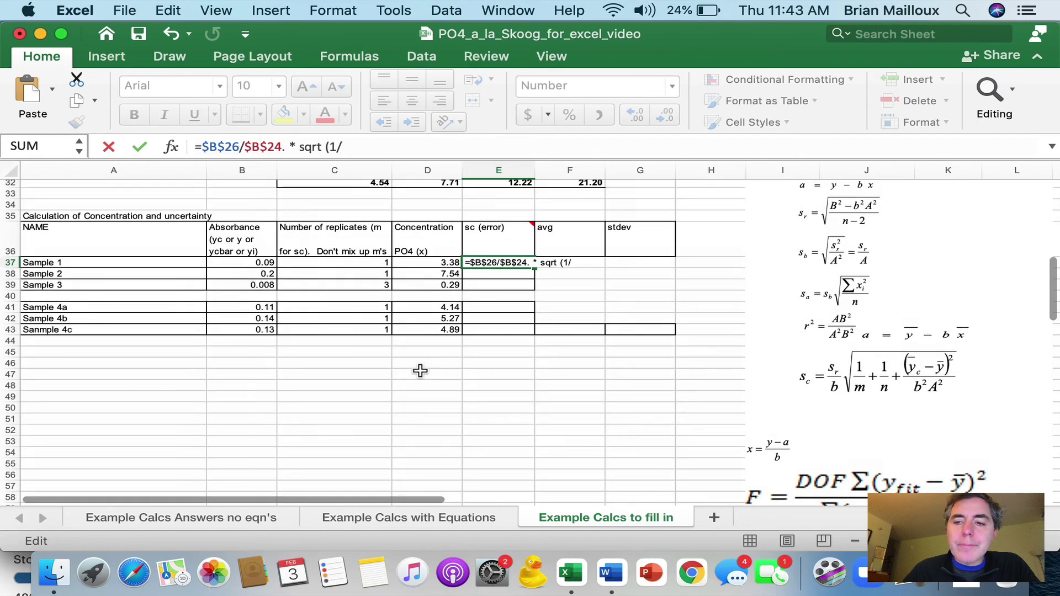
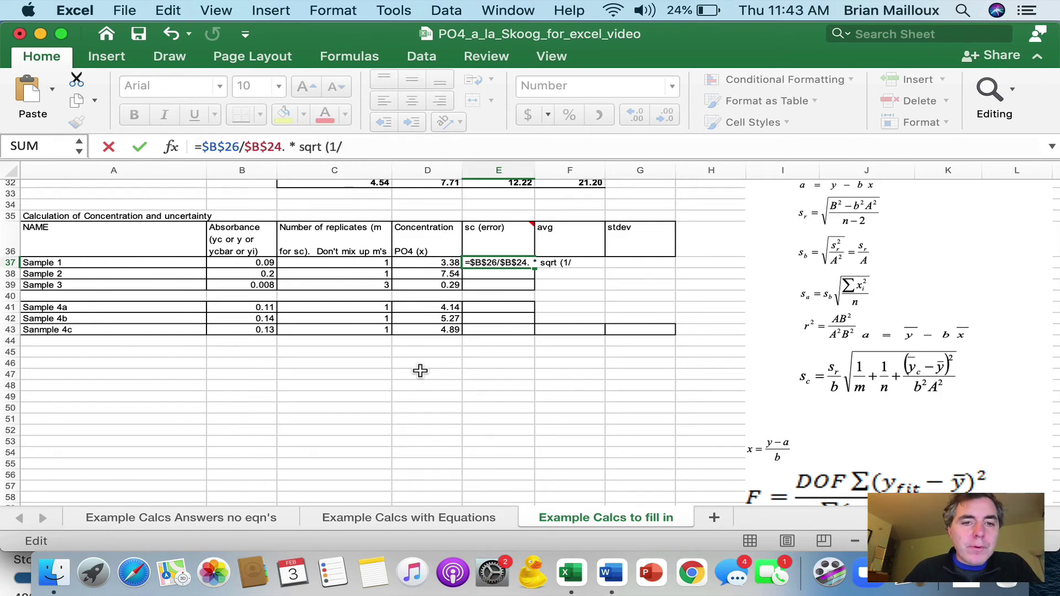
click(356, 263)
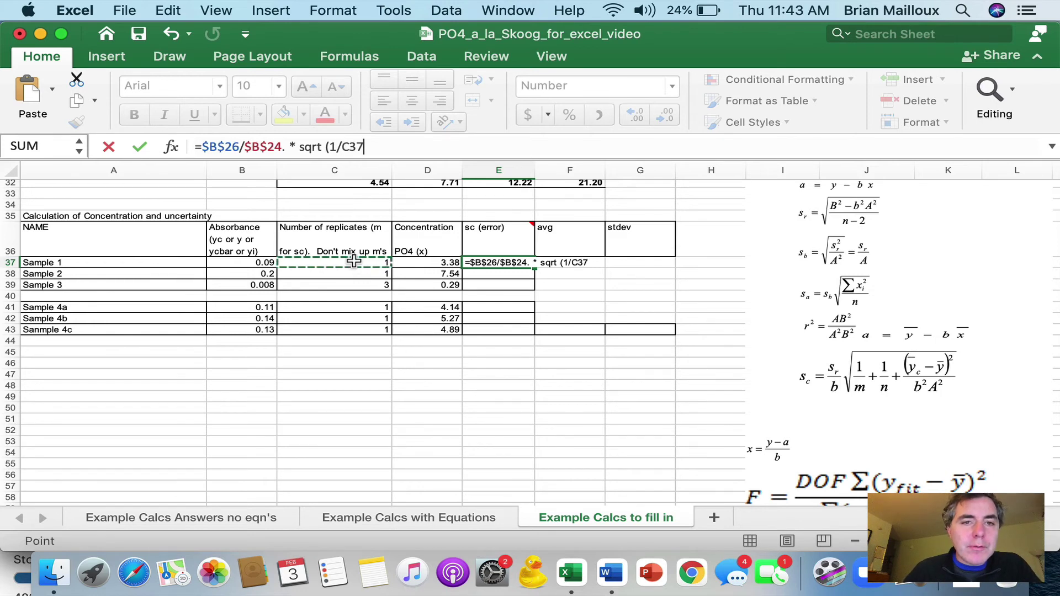
- Make the C37 reference absolute as $C$37 and append + 1/ to the square root in E37
click(346, 147)
text($B)
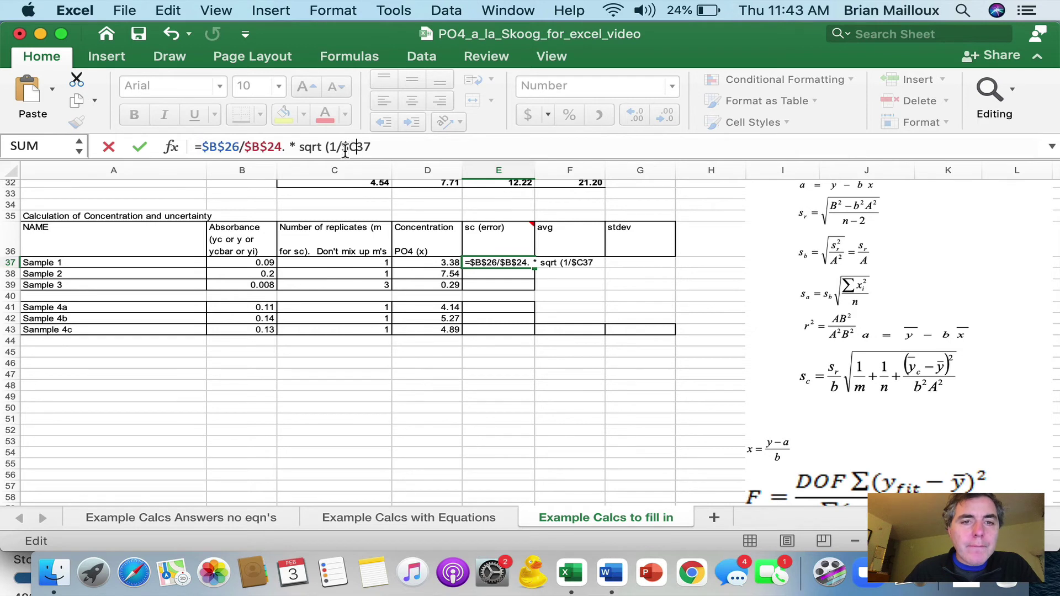
text($)
click(419, 147)
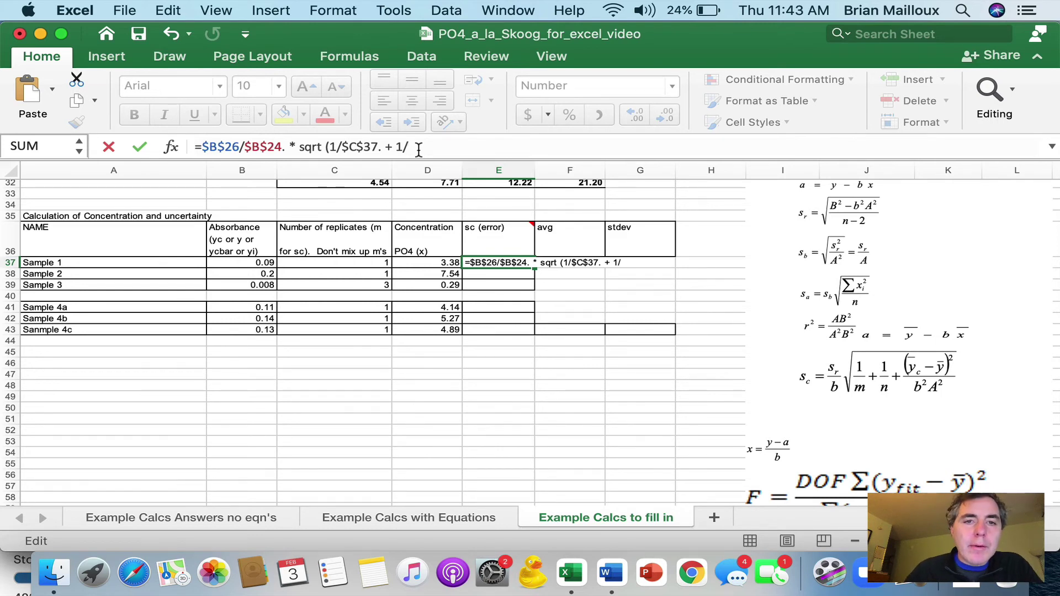
- Restore $C$37 to the relative reference C37 and remove the stray period after it
click(364, 148)
key(BackSpace)
click(348, 147)
key(BackSpace)
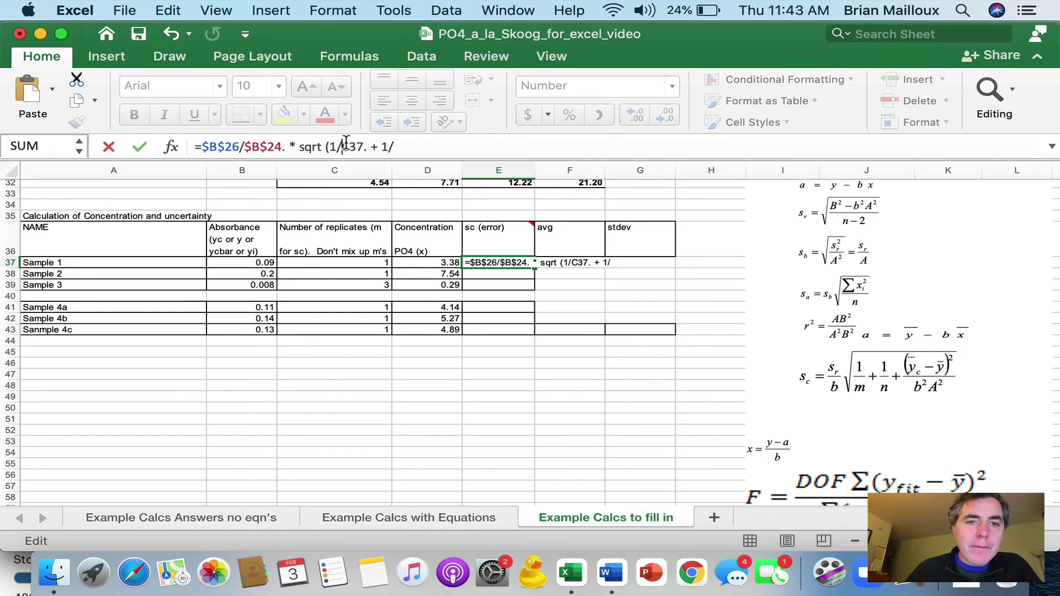
click(370, 148)
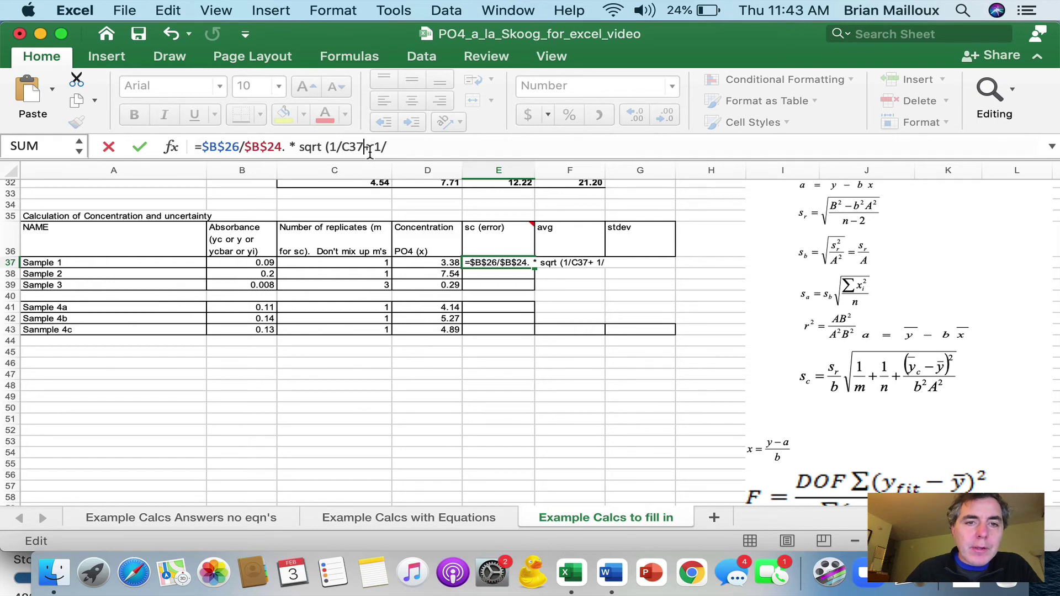
key(BackSpace)
key(BackSpace)
- Complete the 1/n term in the E37 formula as 1/B14, using the number of standards n
click(391, 144)
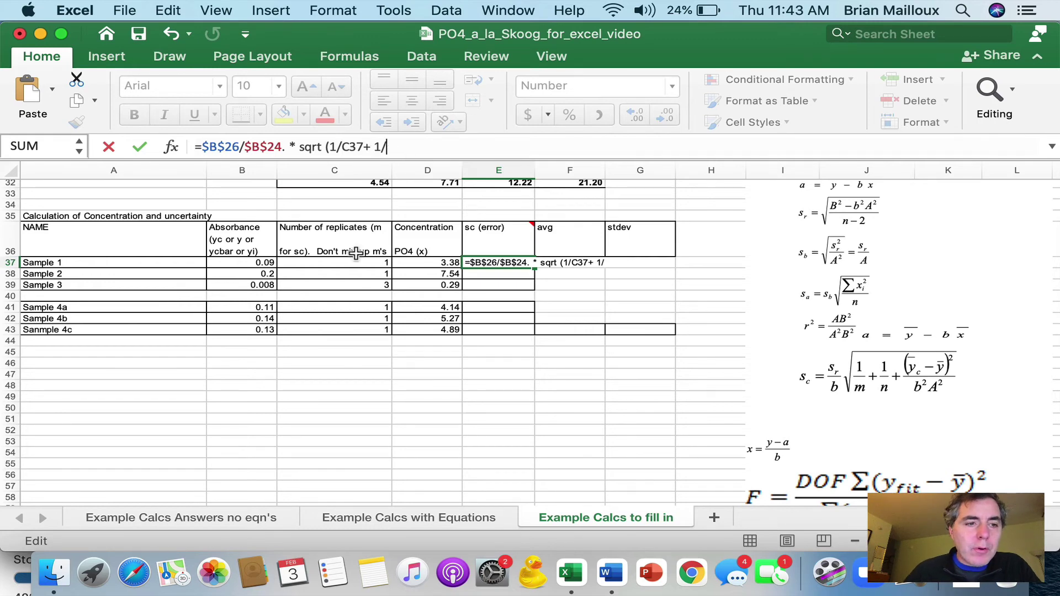
scroll(356, 254, up, 9)
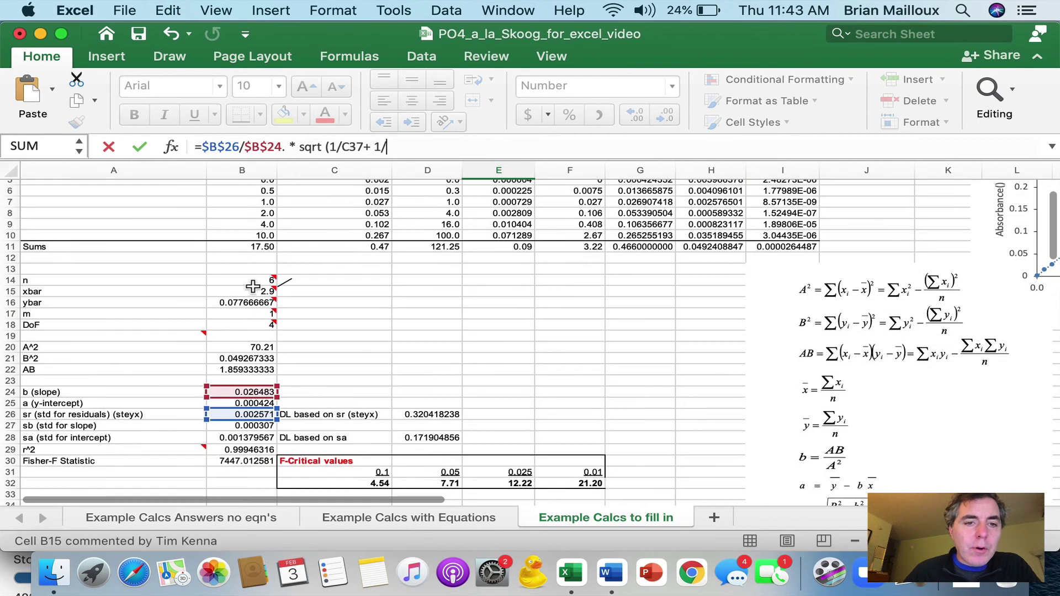
click(244, 279)
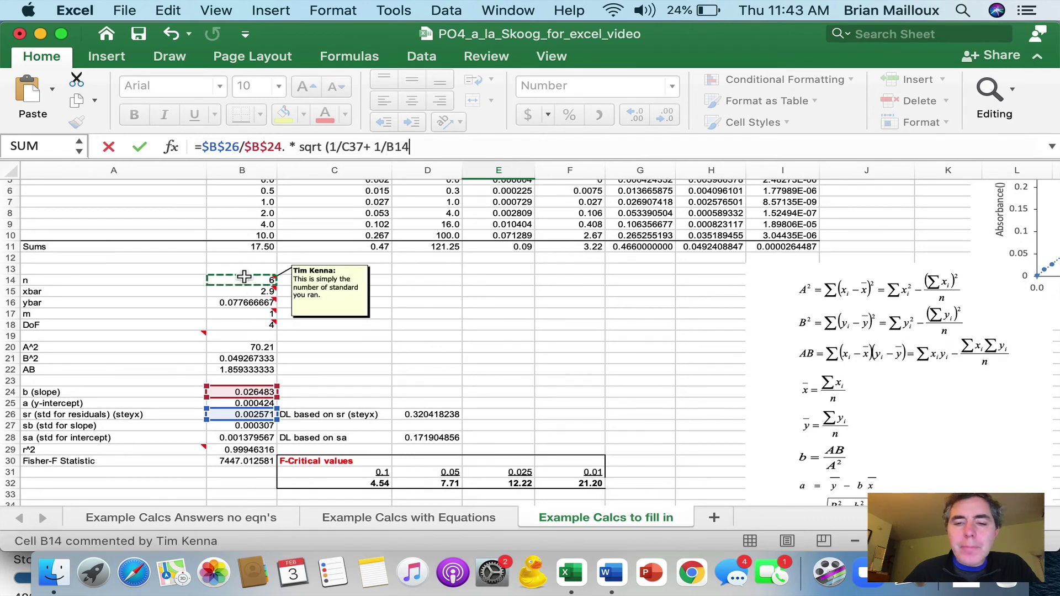
scroll(398, 386, down, 9)
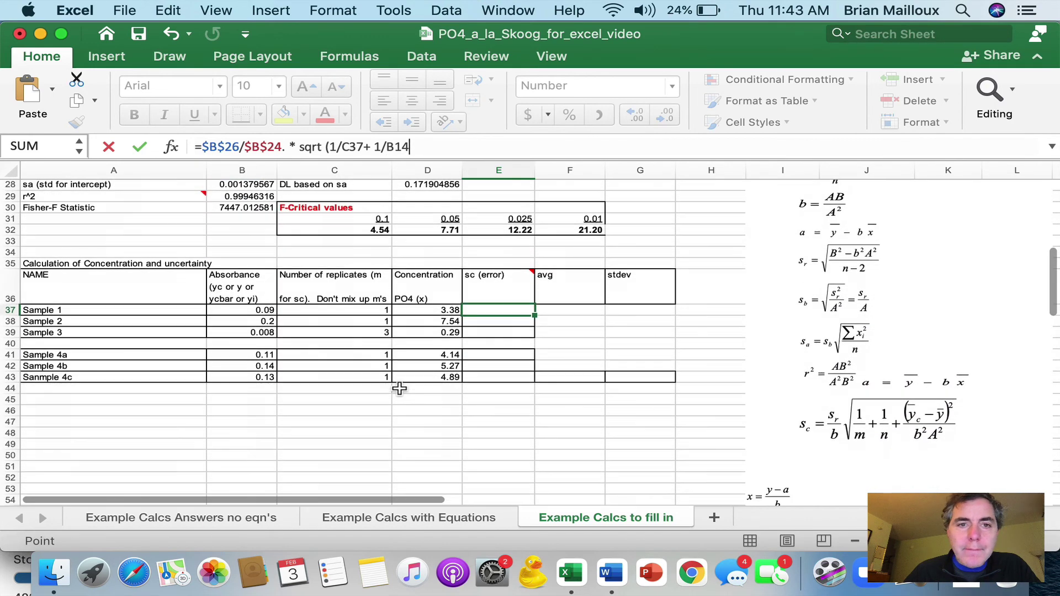
- Add a third term to the square root starting with Sample 1's absorbance minus ybar: + (B37-B16
click(430, 147)
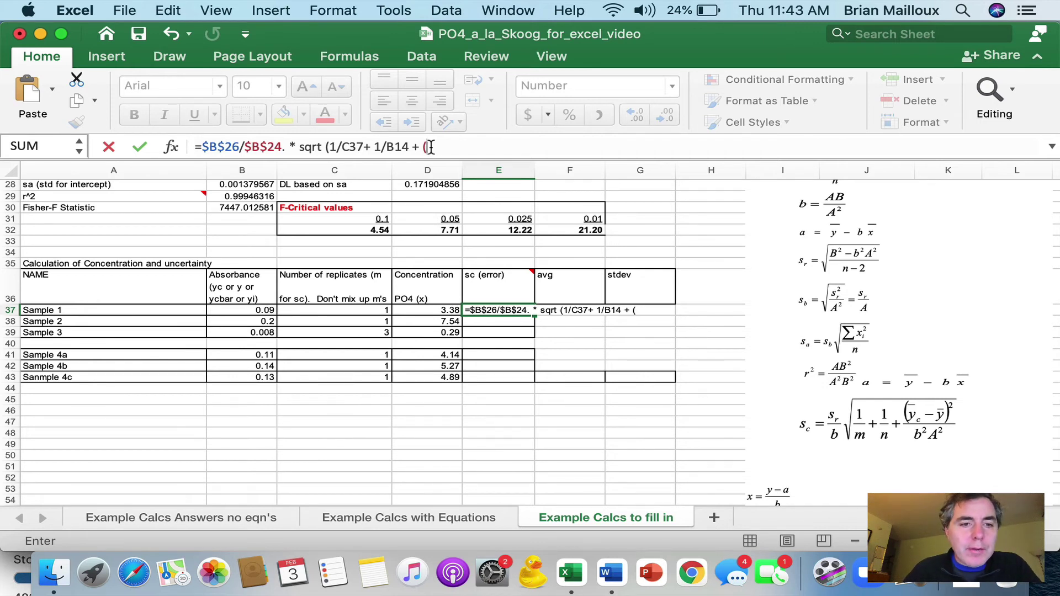
click(249, 313)
text(-)
scroll(248, 313, up, 5)
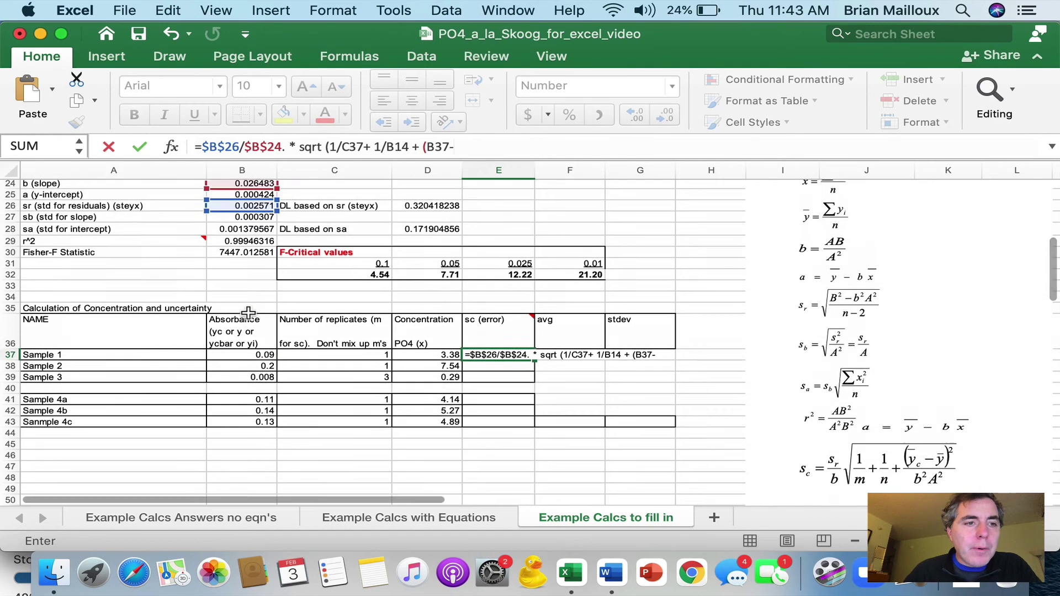
scroll(249, 313, up, 1)
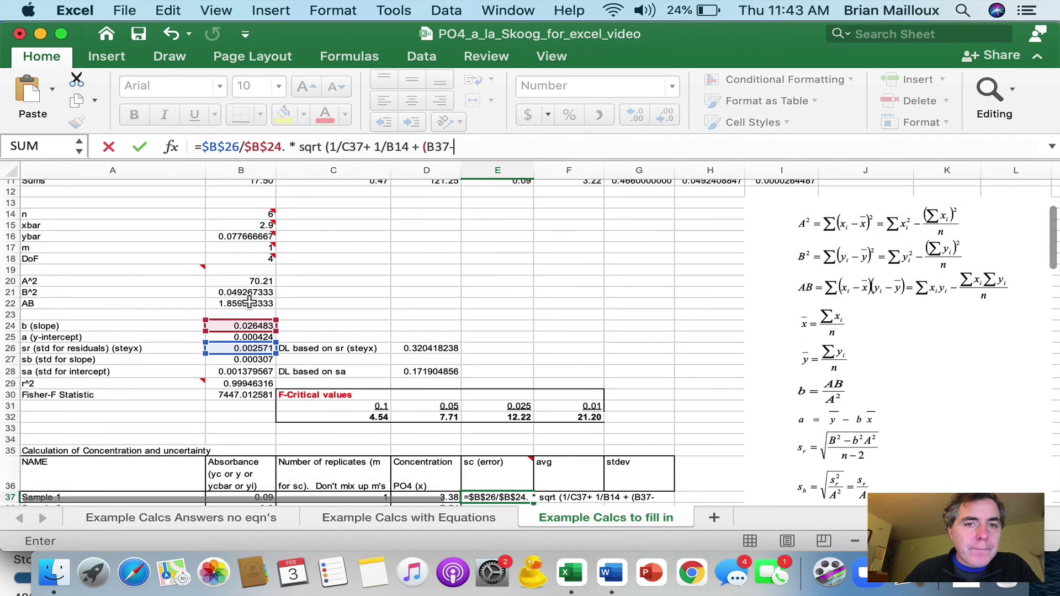
click(226, 236)
- Make the ybar reference absolute and close the parenthesis so the difference reads (B37-$B$16)
click(455, 147)
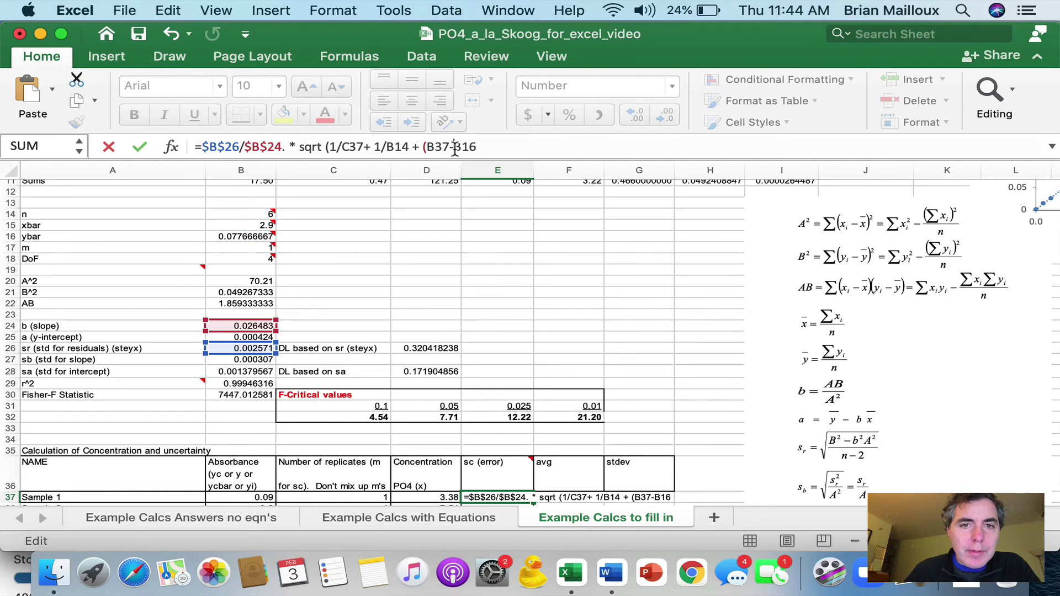
text($)
key(Right)
text($)
click(512, 153)
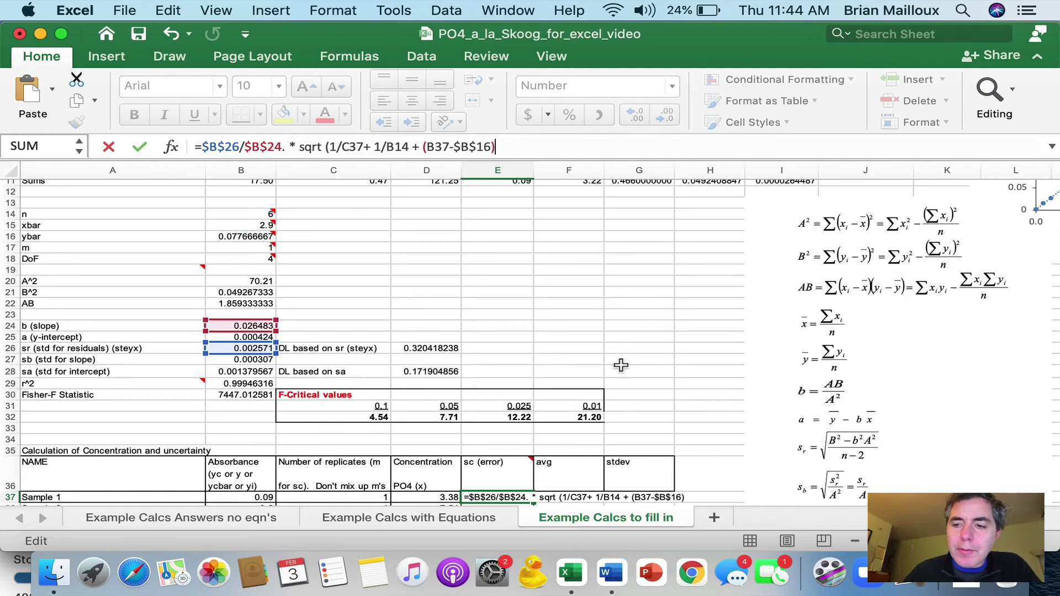
- Square the (B37-$B$16) difference in the E37 formula and begin its division with an open parenthesis: ^2/(
scroll(620, 365, down, 5)
scroll(621, 364, up, 4)
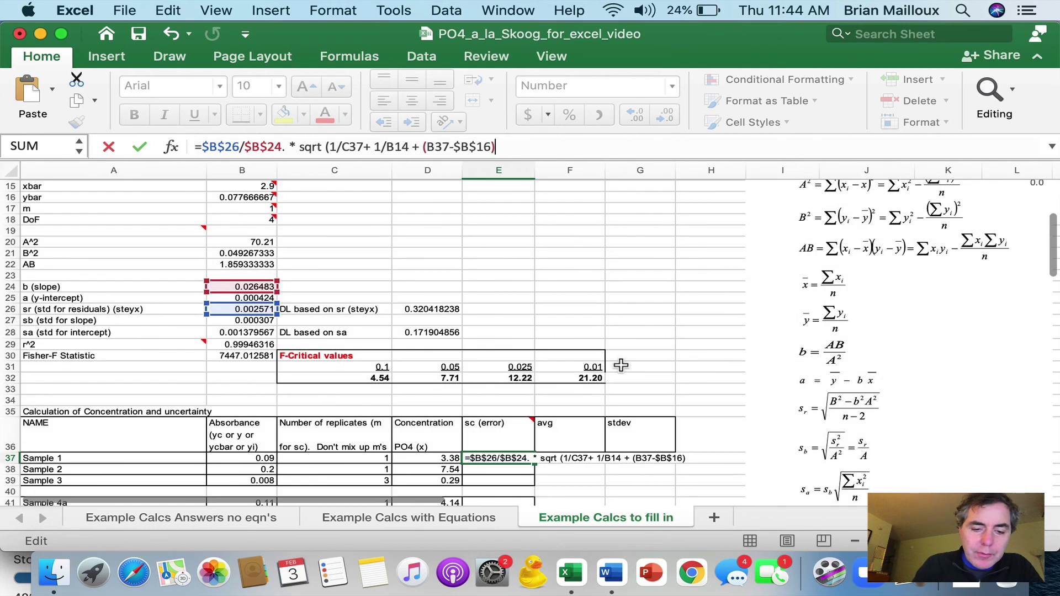
text(^2/)
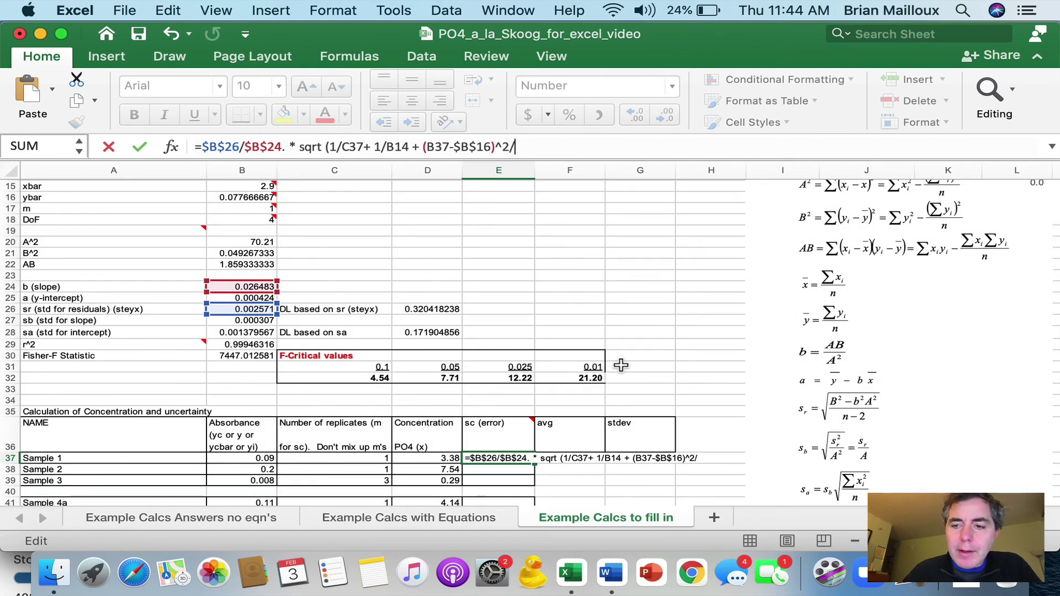
scroll(622, 365, down, 4)
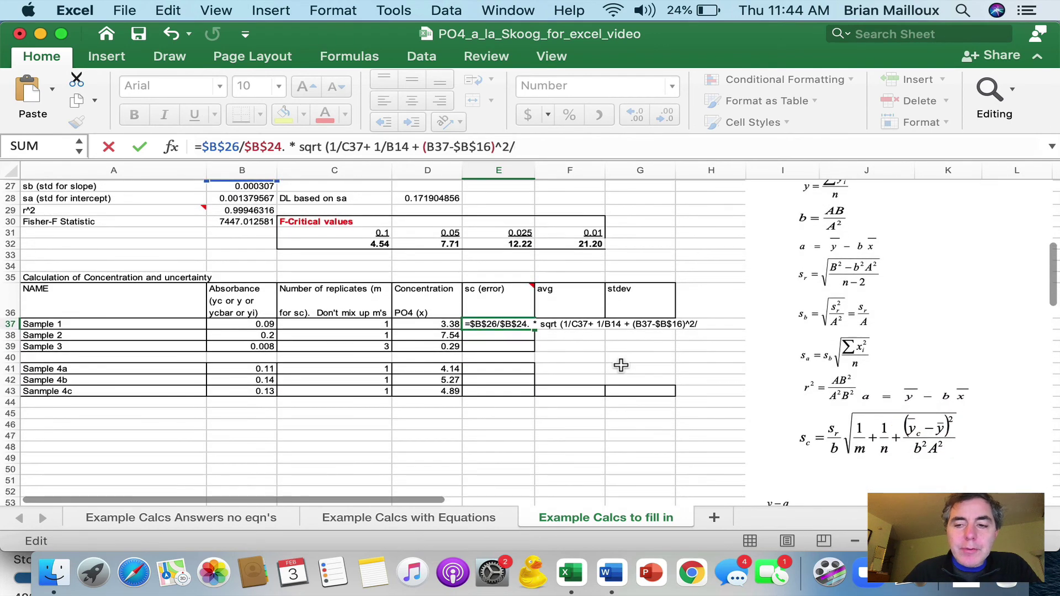
scroll(621, 365, up, 3)
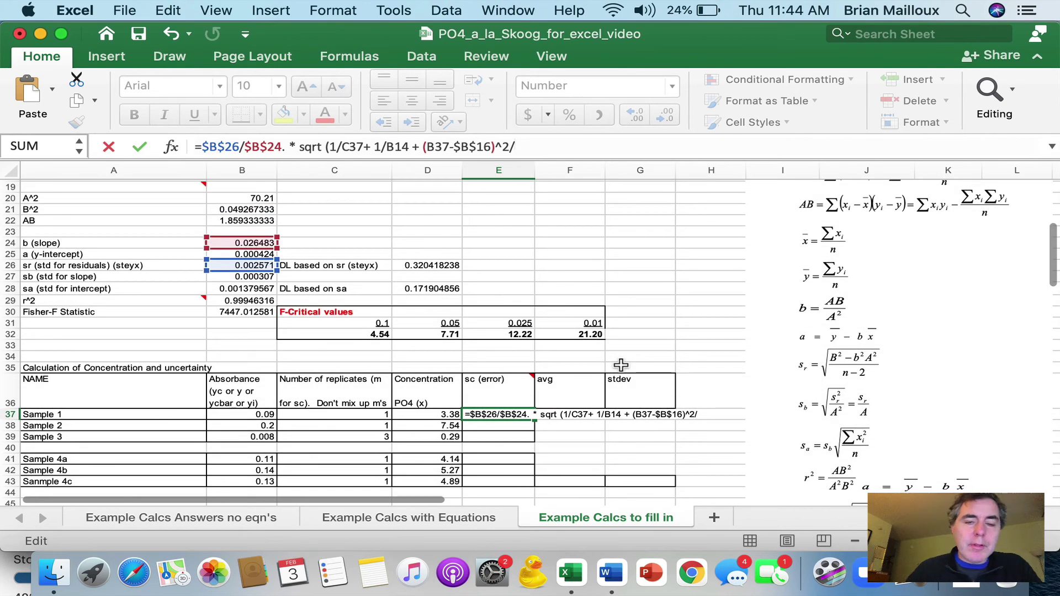
scroll(621, 365, up, 2)
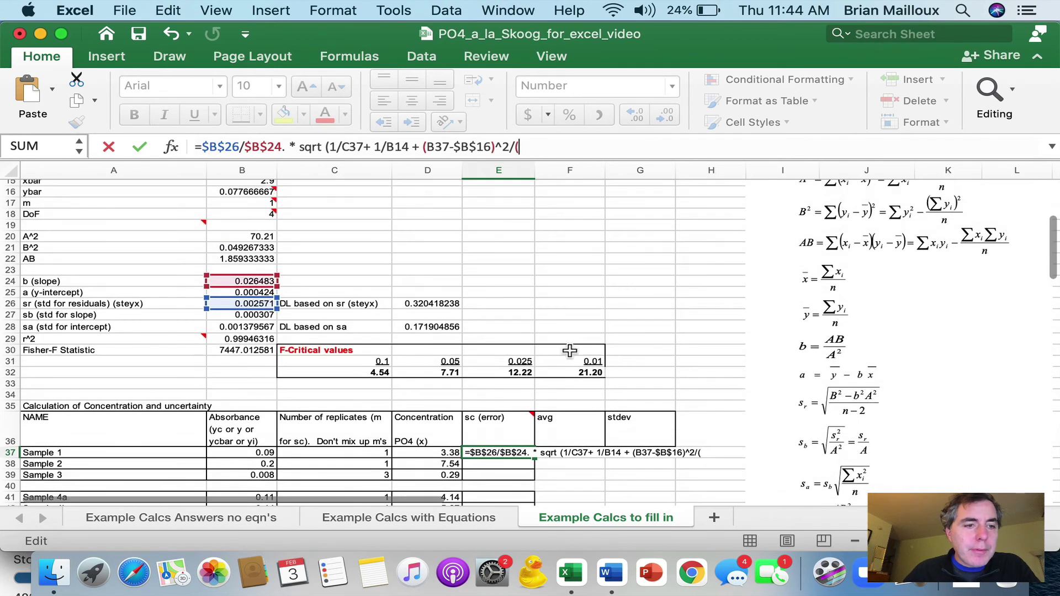
- Enter the denominator as slope squared times A^2, B24^2*B20, and close both the denominator and the square root
click(237, 281)
text(^2*)
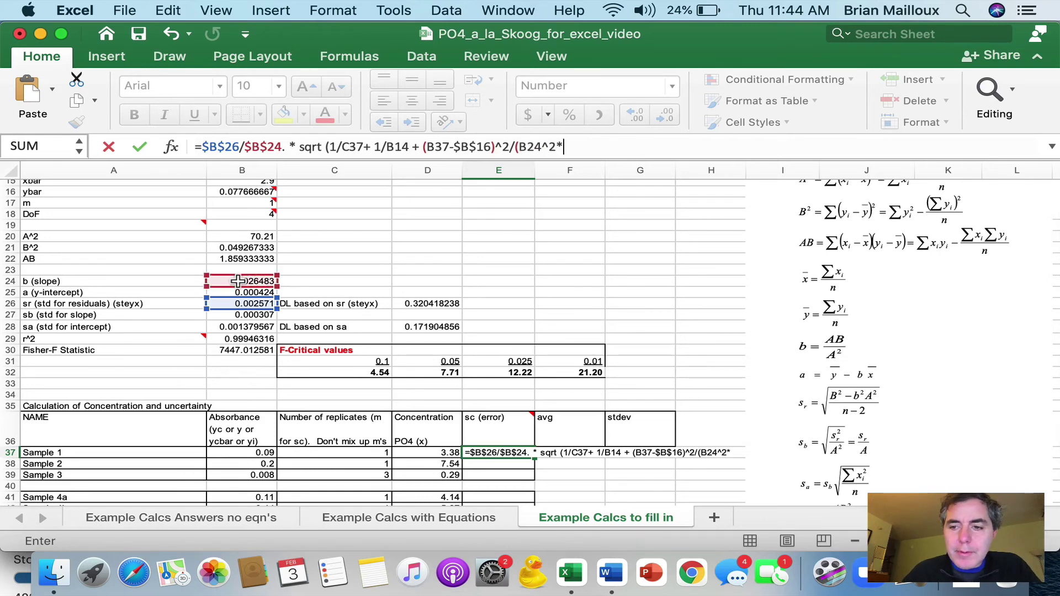
scroll(238, 282, down, 5)
scroll(237, 282, up, 5)
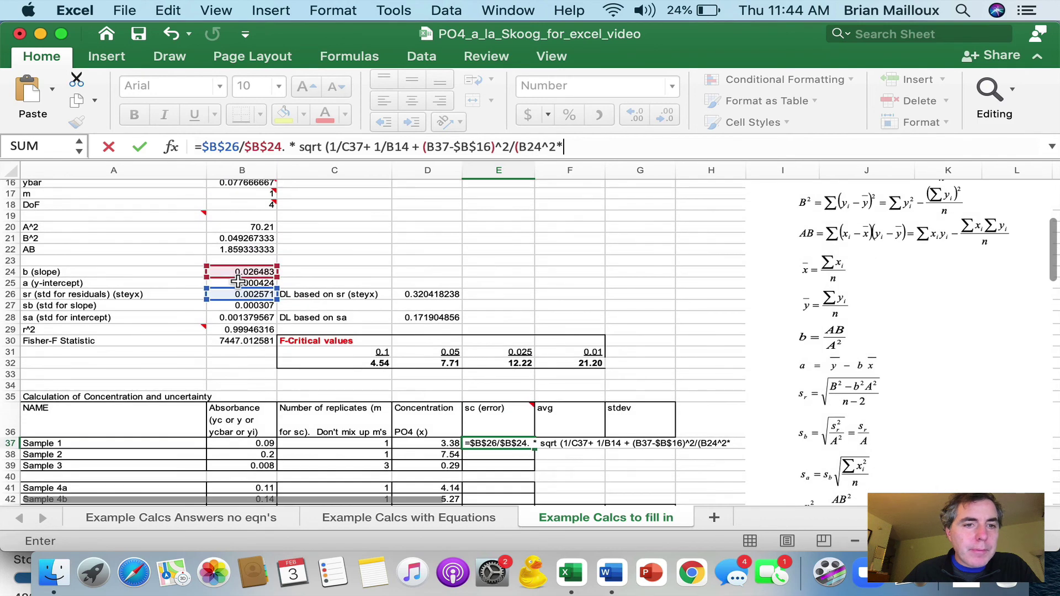
click(236, 226)
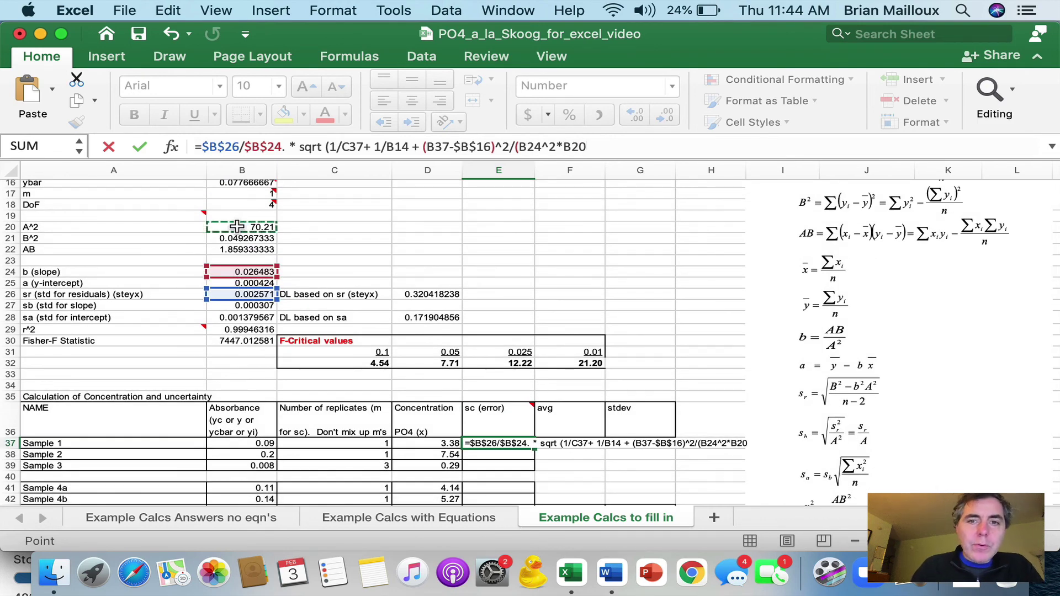
text())
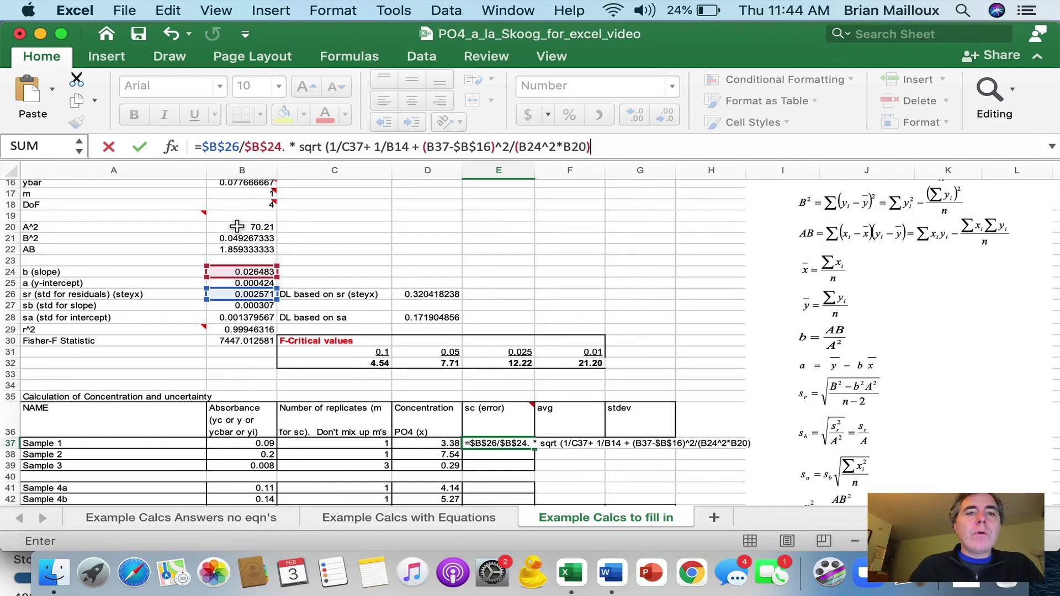
text())
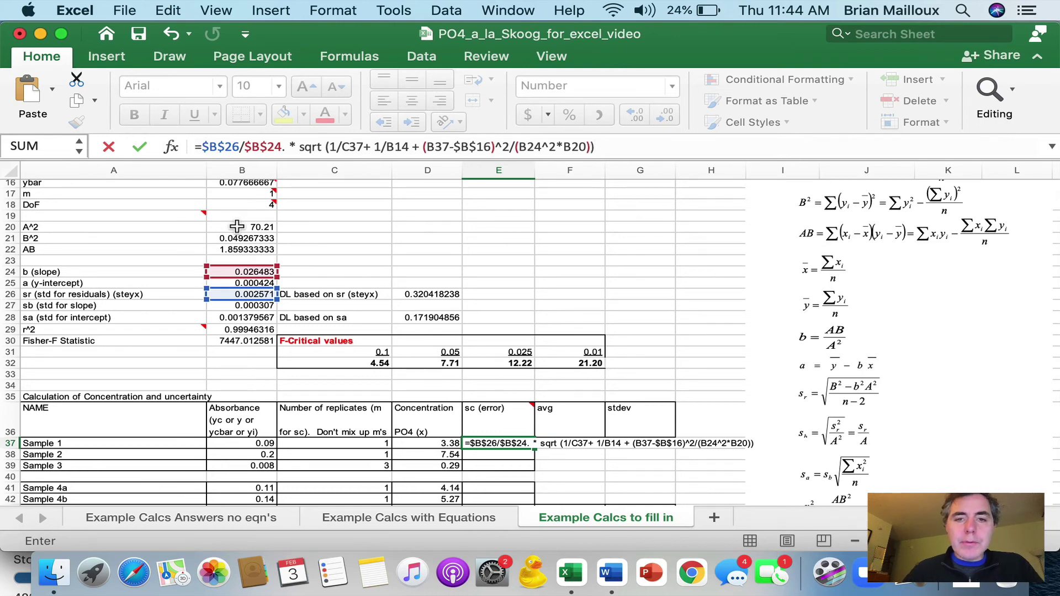
- Remove the stray period after $B$24 and commit the E37 formula, accepting the suggested typo correction
key(Return)
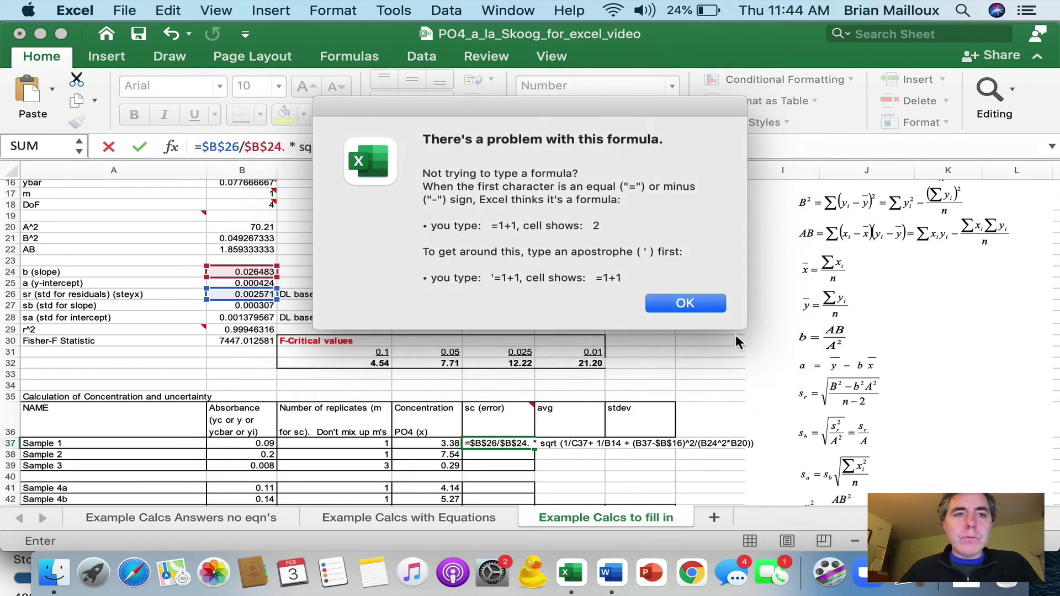
click(683, 305)
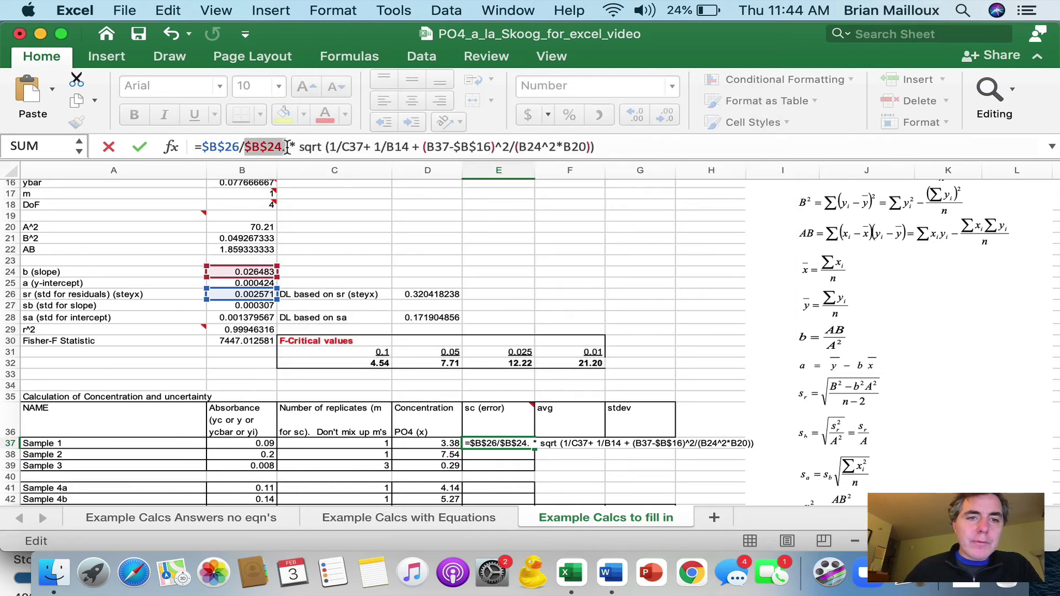
key(Right)
key(BackSpace)
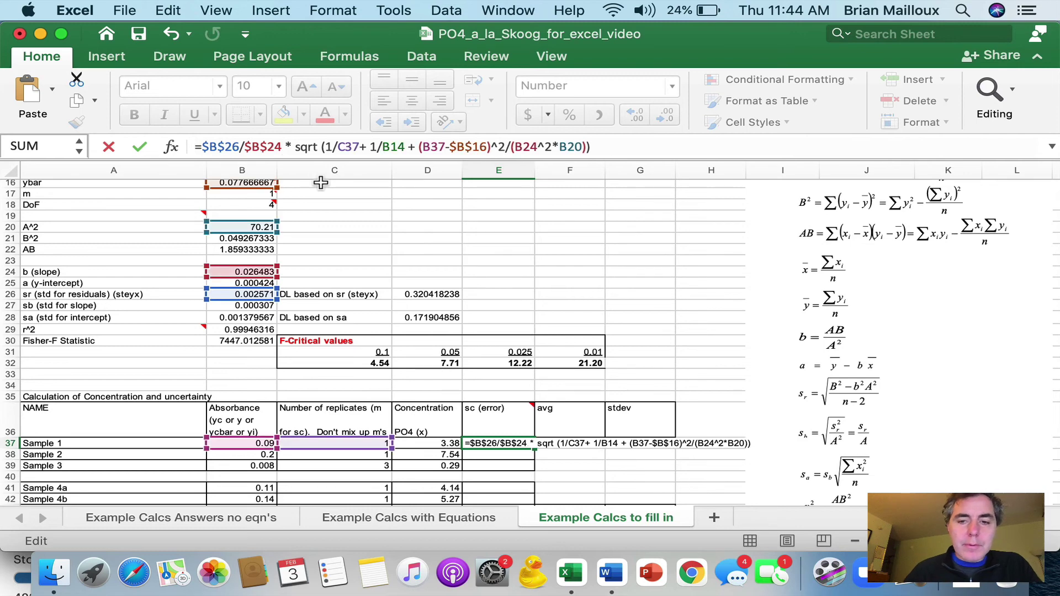
key(Return)
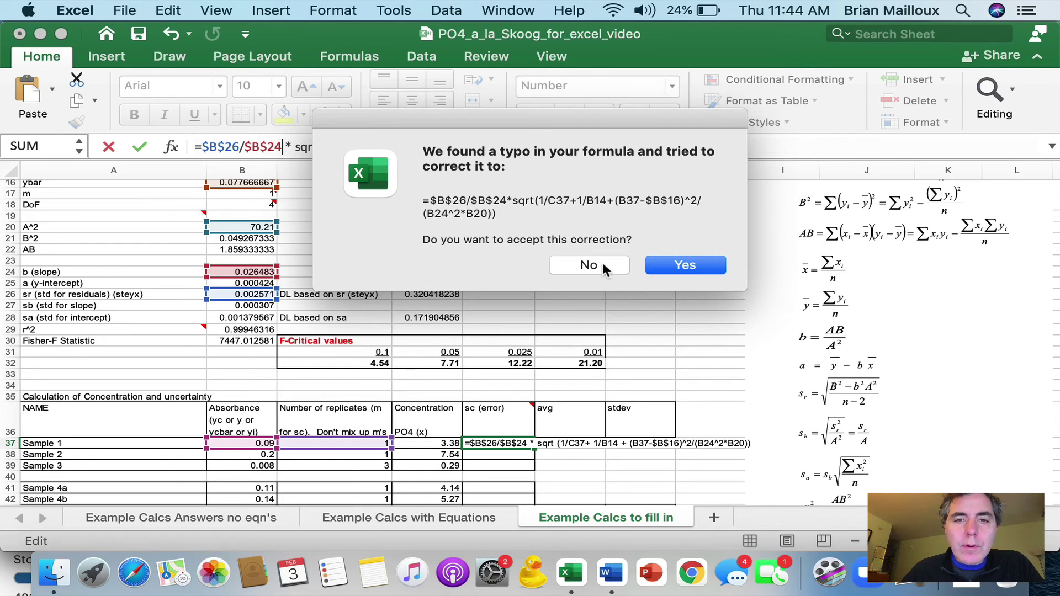
click(685, 265)
- Review Sample 1's sc formula in E37 and copy it down to E39 for Samples 2 and 3
scroll(648, 336, down, 2)
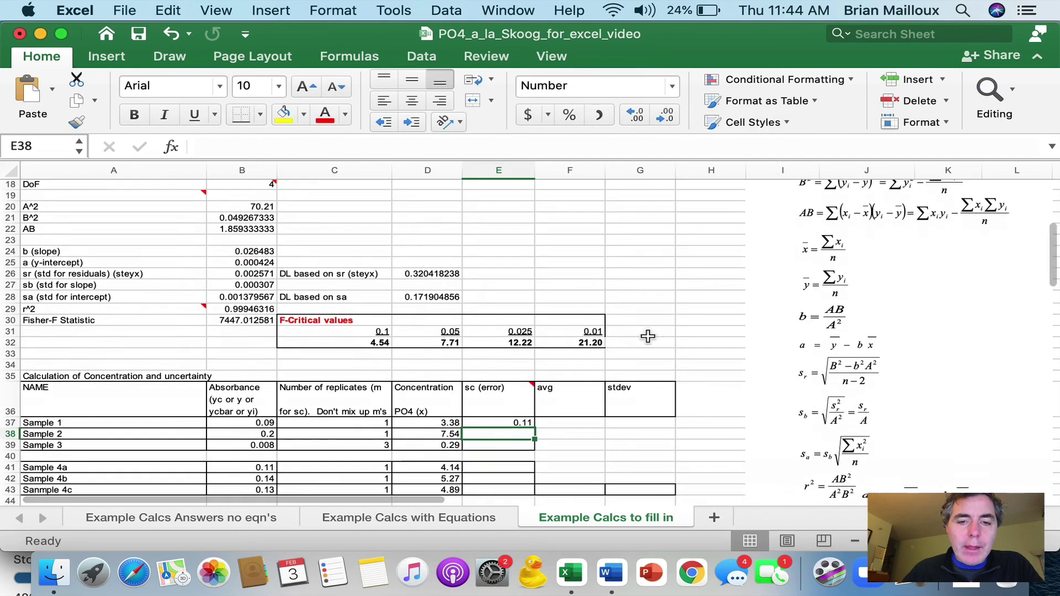
scroll(648, 337, down, 3)
click(509, 389)
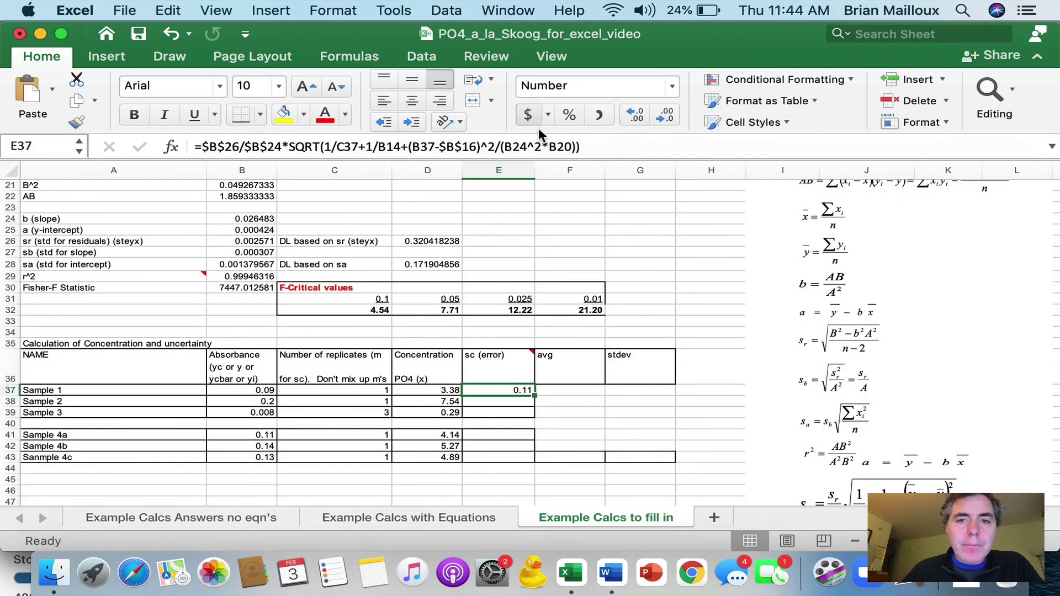
click(534, 146)
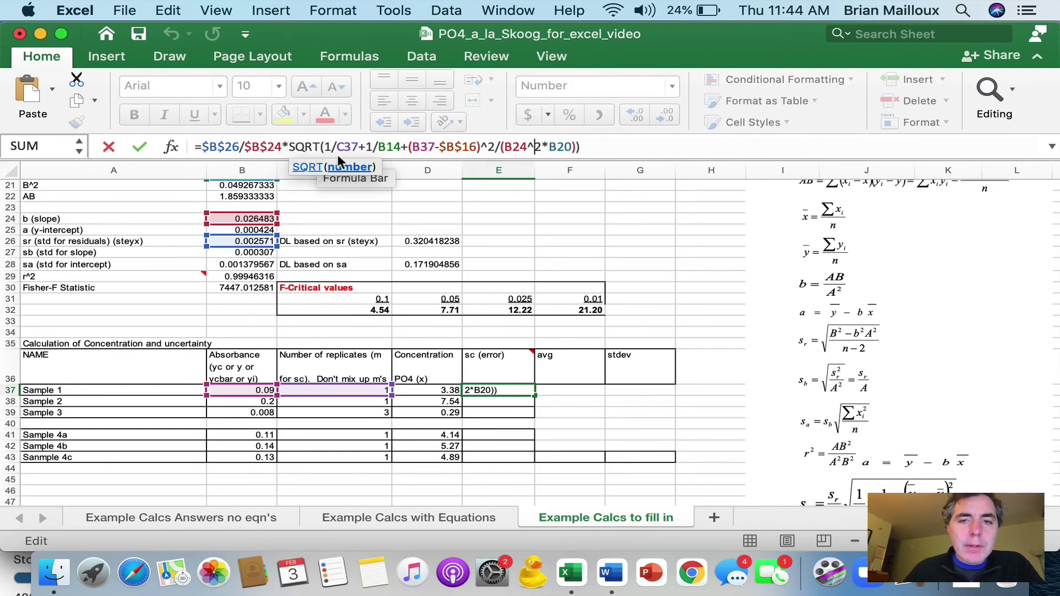
key(Return)
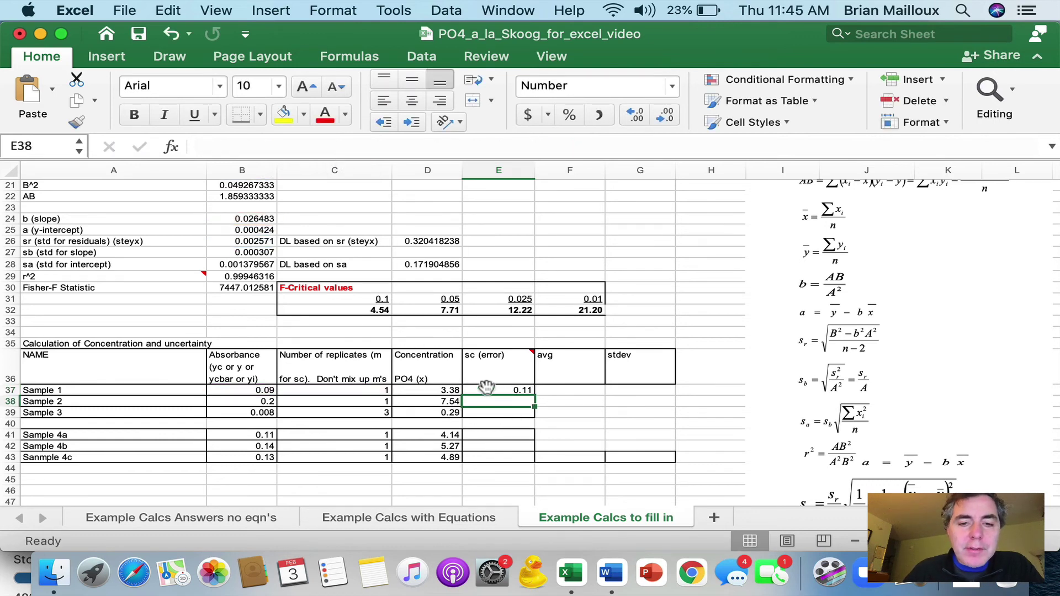
mouse_move(465, 377)
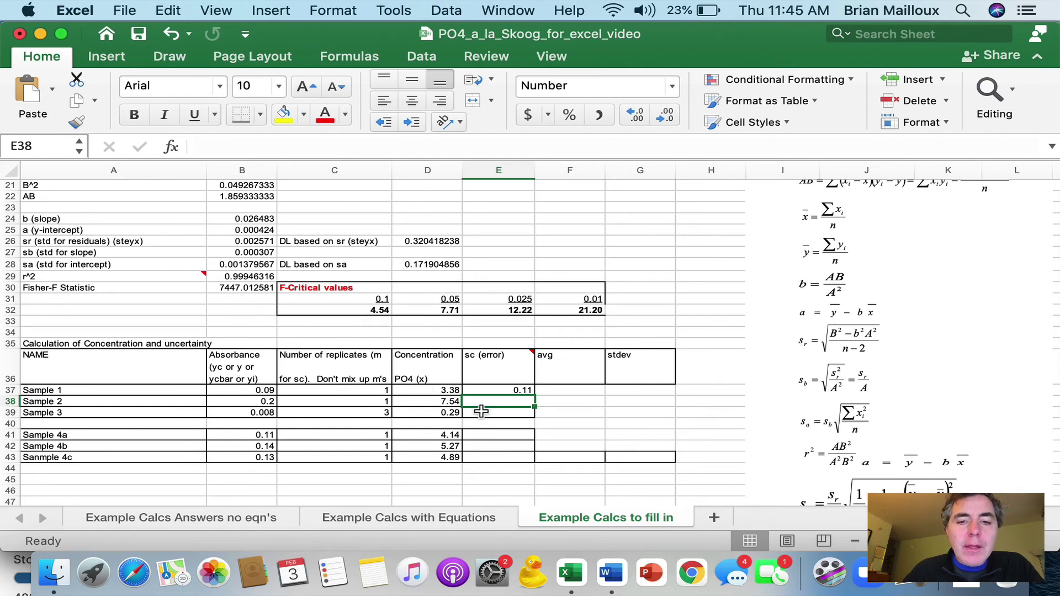
click(514, 388)
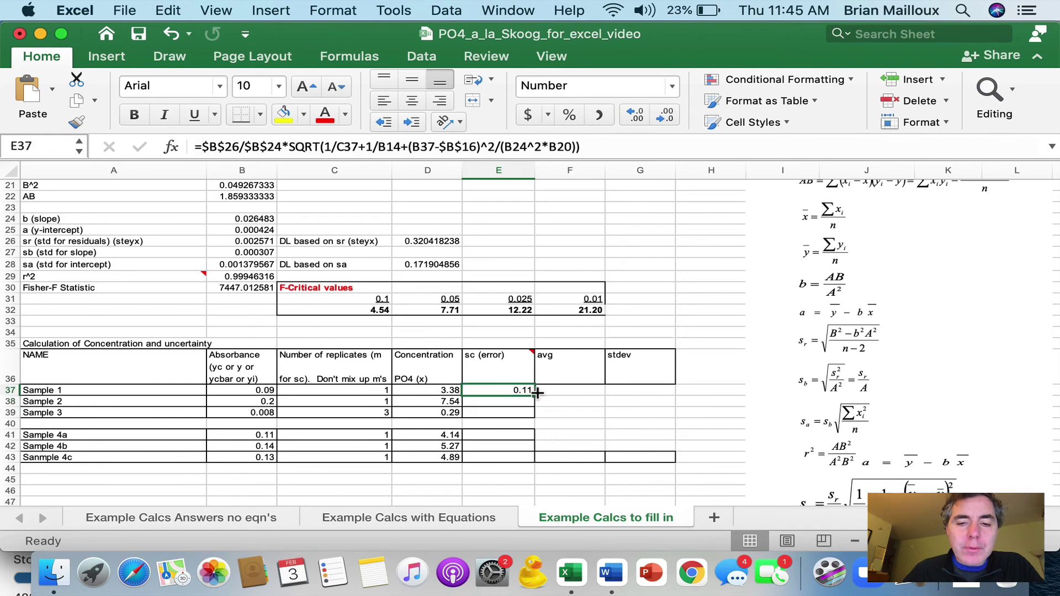
drag(536, 395, 538, 422)
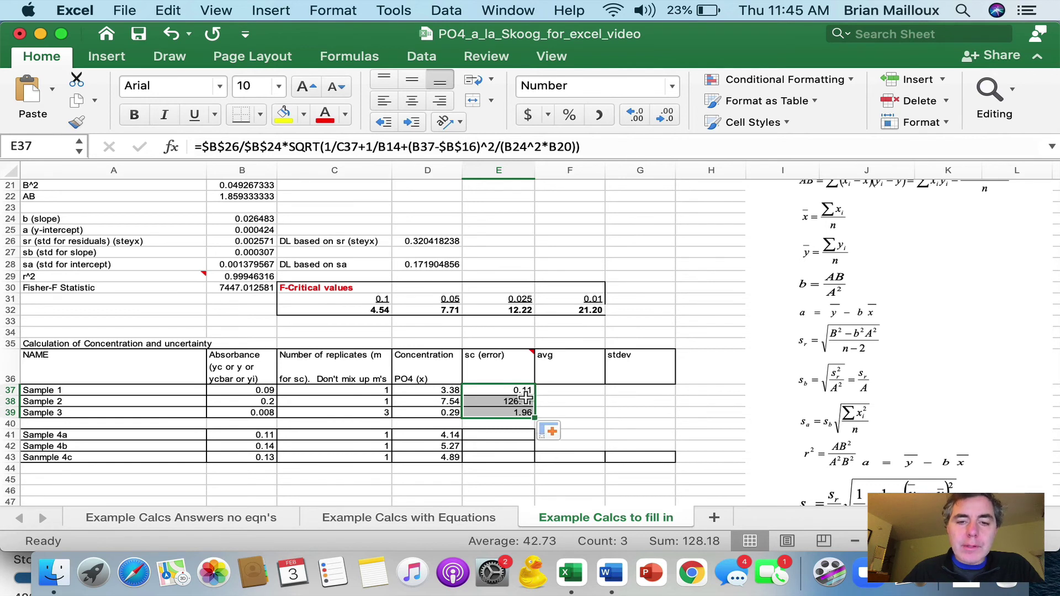
- Make the slope reference in E37's denominator absolute as $B$24 and refill the sc formula down to E39
click(507, 391)
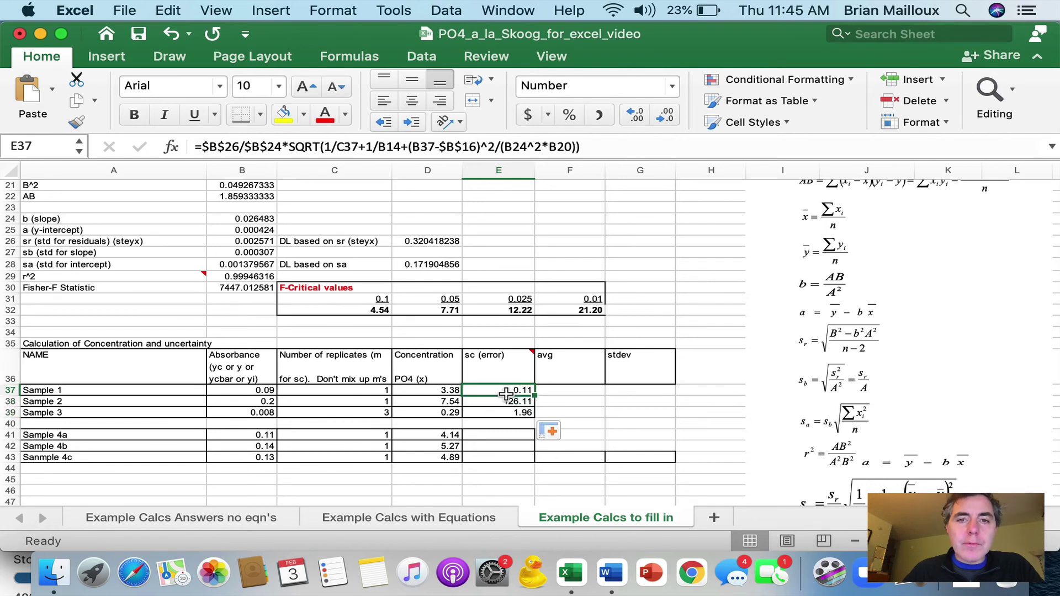
click(525, 148)
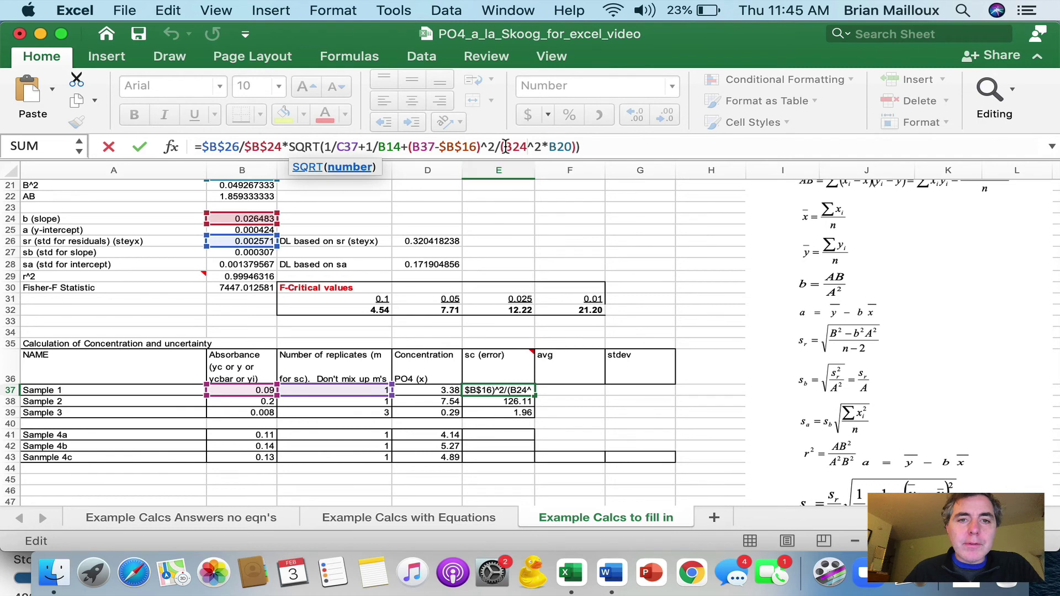
text($)
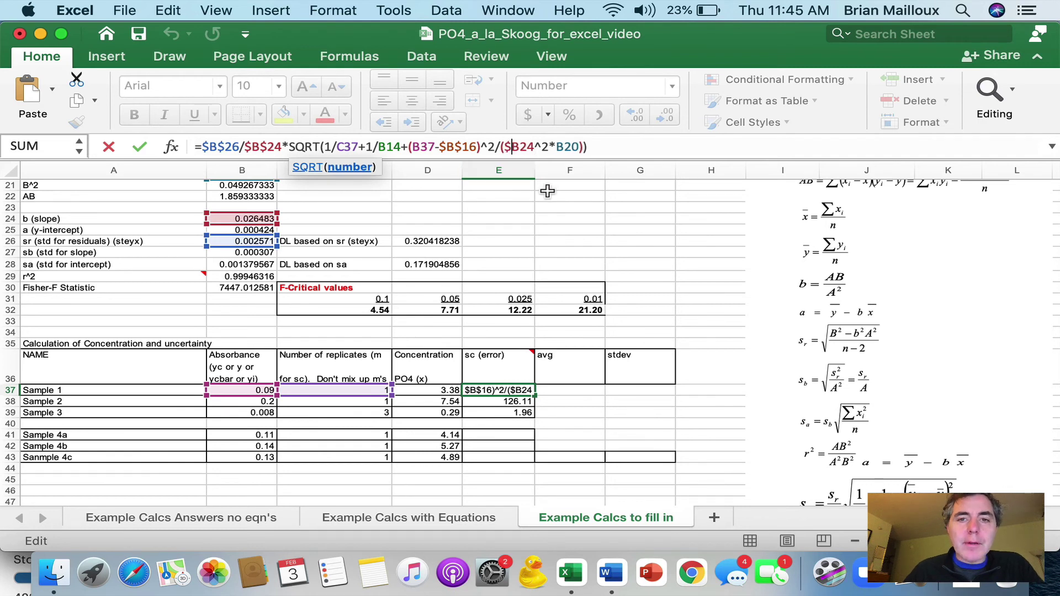
key(Right)
text($)
key(Return)
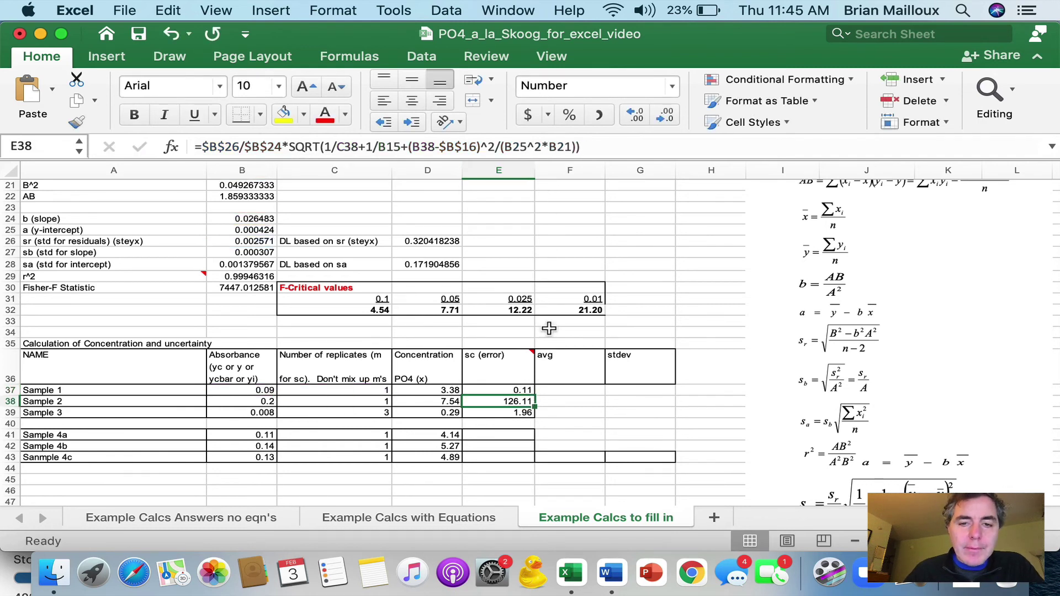
click(528, 391)
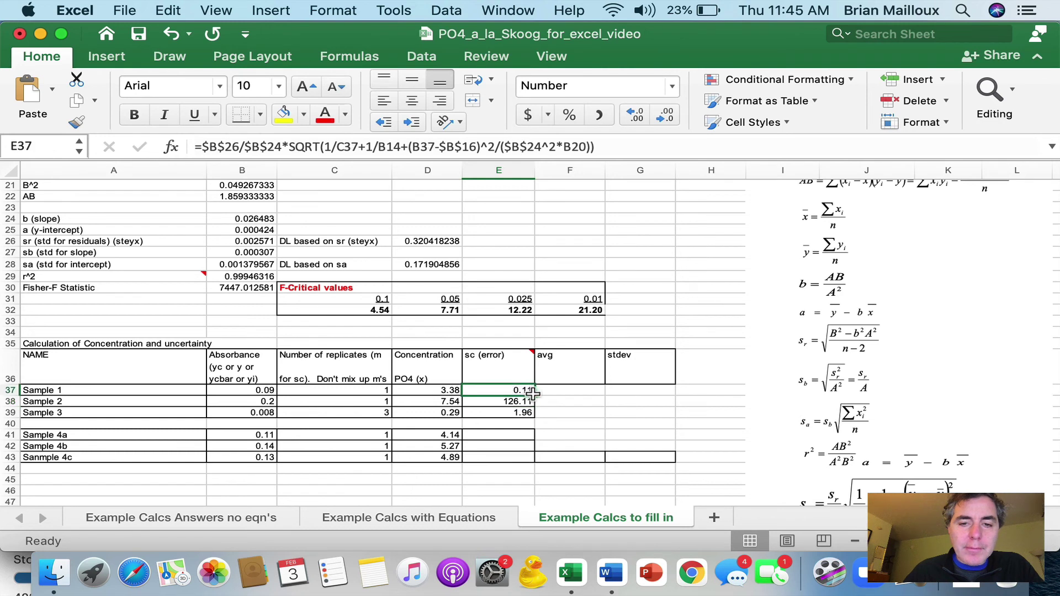
drag(531, 392, 535, 413)
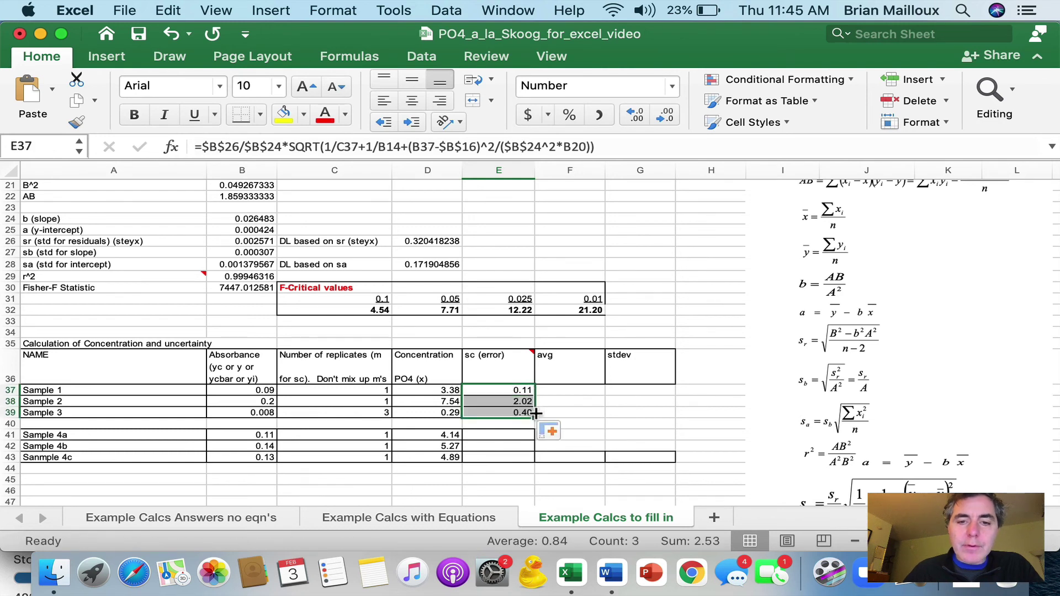
- Make the A^2 reference in E37's denominator absolute so it reads ($B$24^2*$B$20)
click(511, 390)
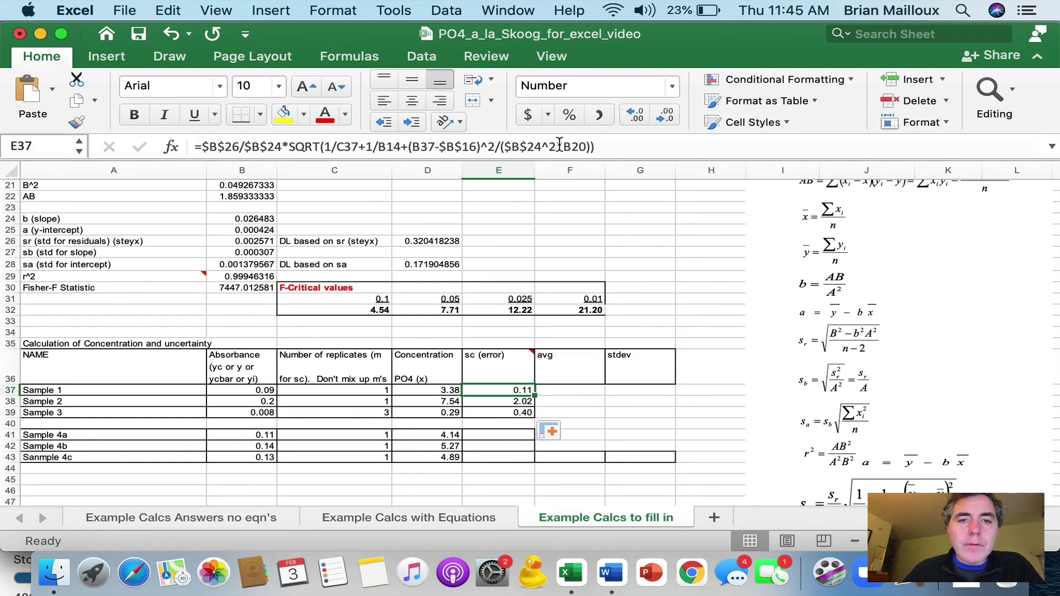
click(558, 147)
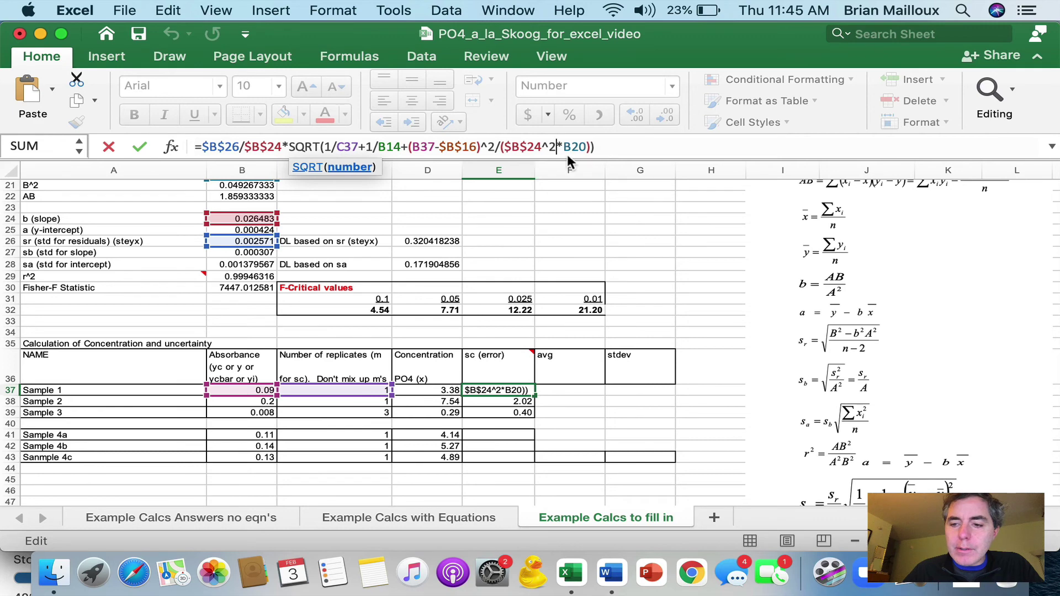
scroll(772, 340, down, 5)
scroll(772, 341, up, 3)
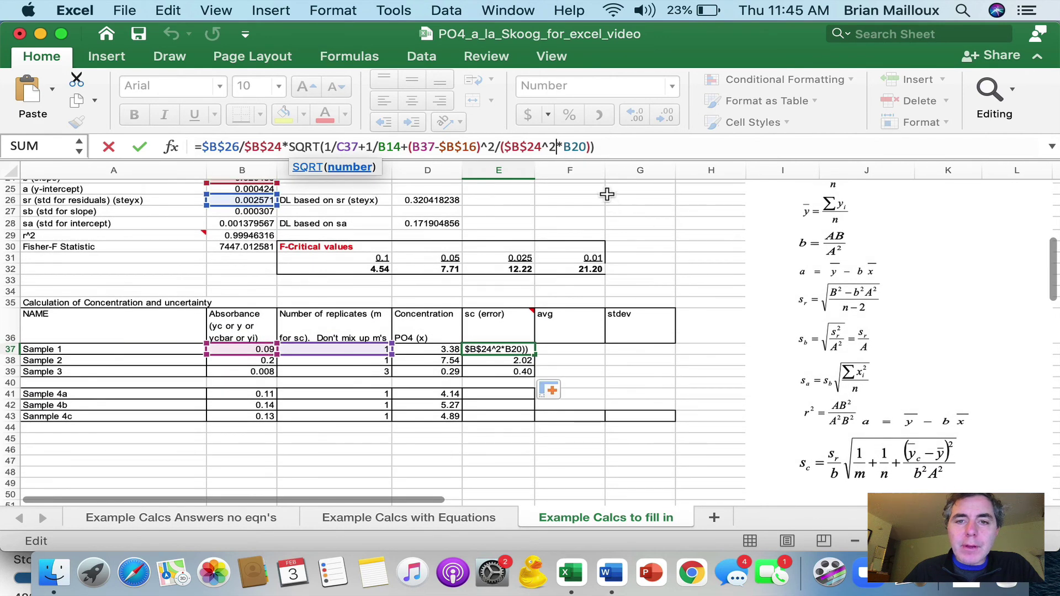
click(563, 147)
text($B)
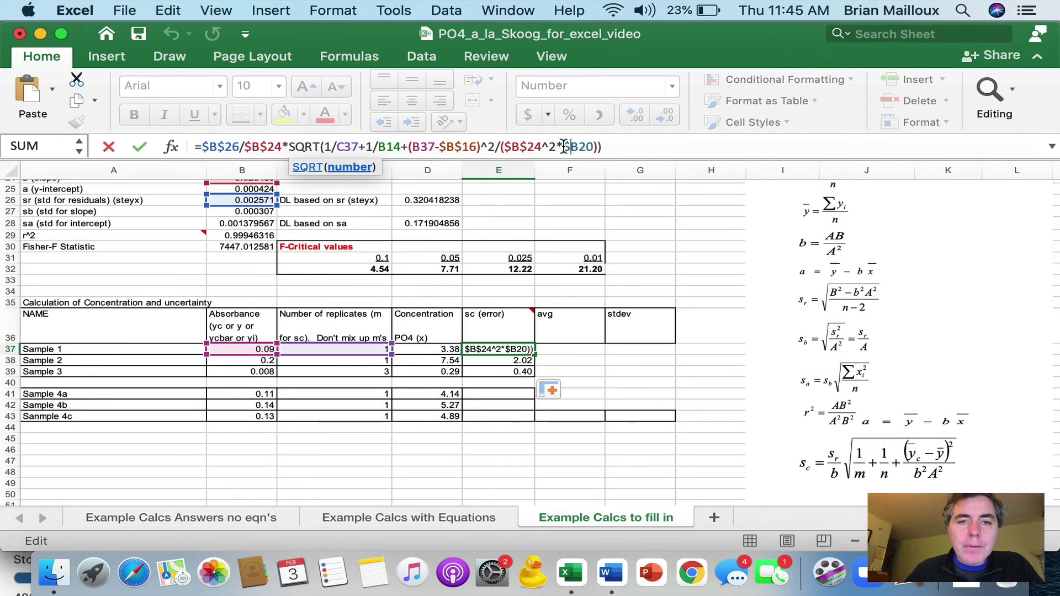
text($)
key(Return)
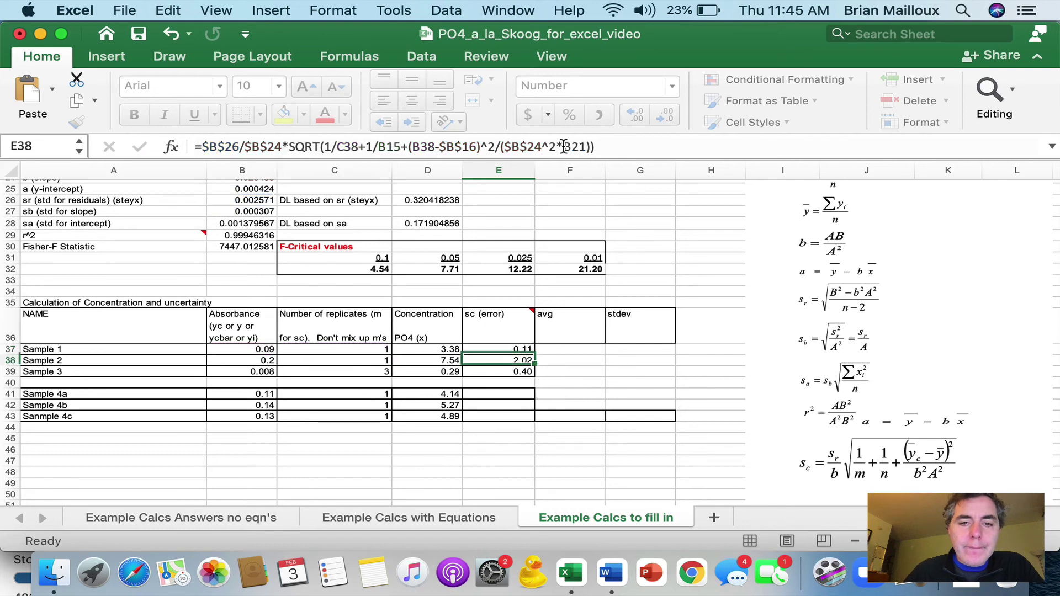
- Fill the corrected sc formula from E37 down to E39 and select Sample 3's number of replicates
click(513, 349)
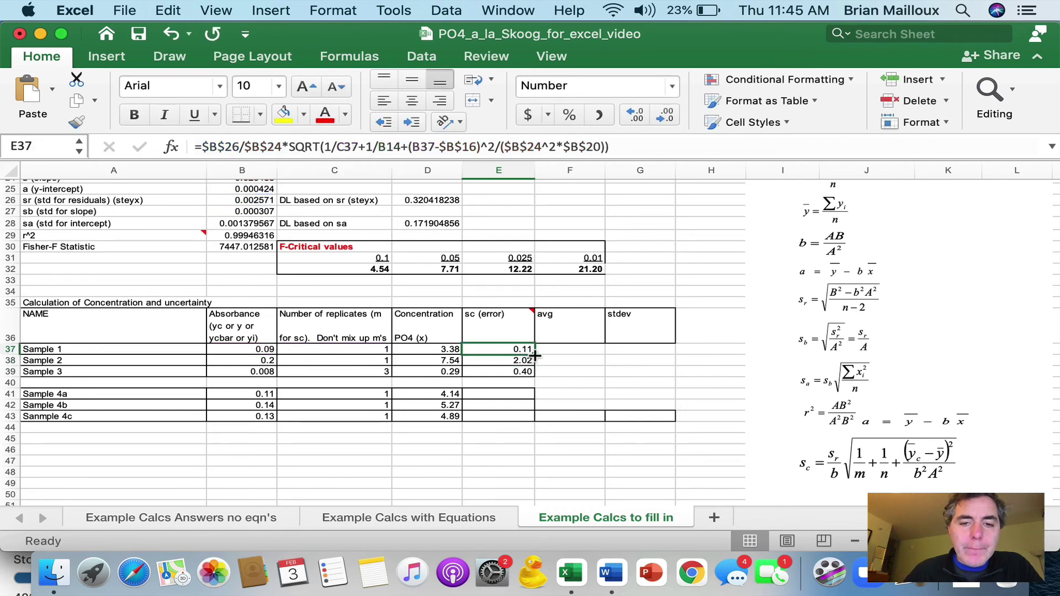
drag(535, 354, 535, 375)
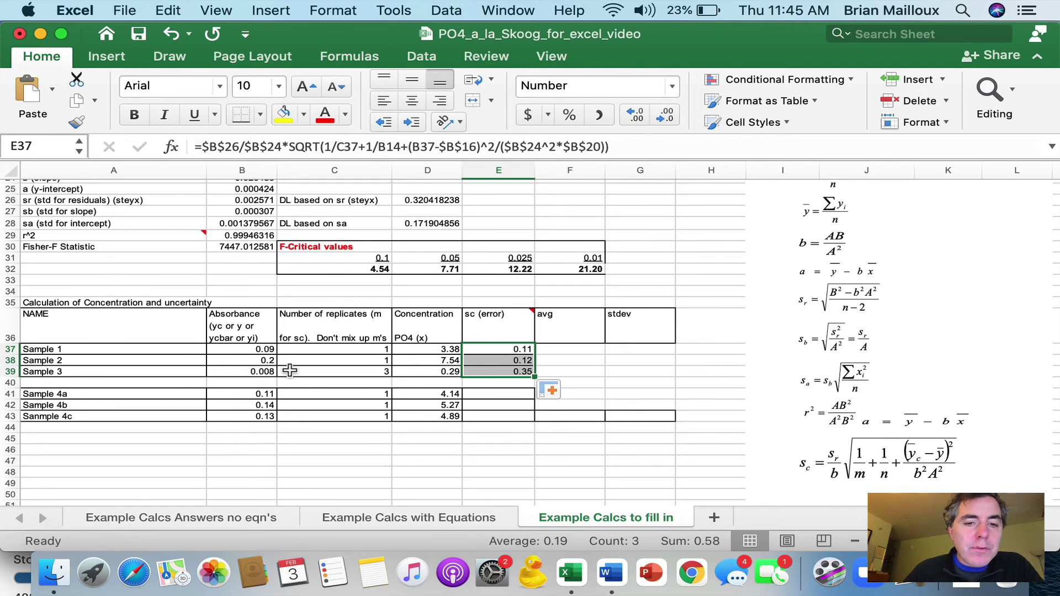
click(368, 375)
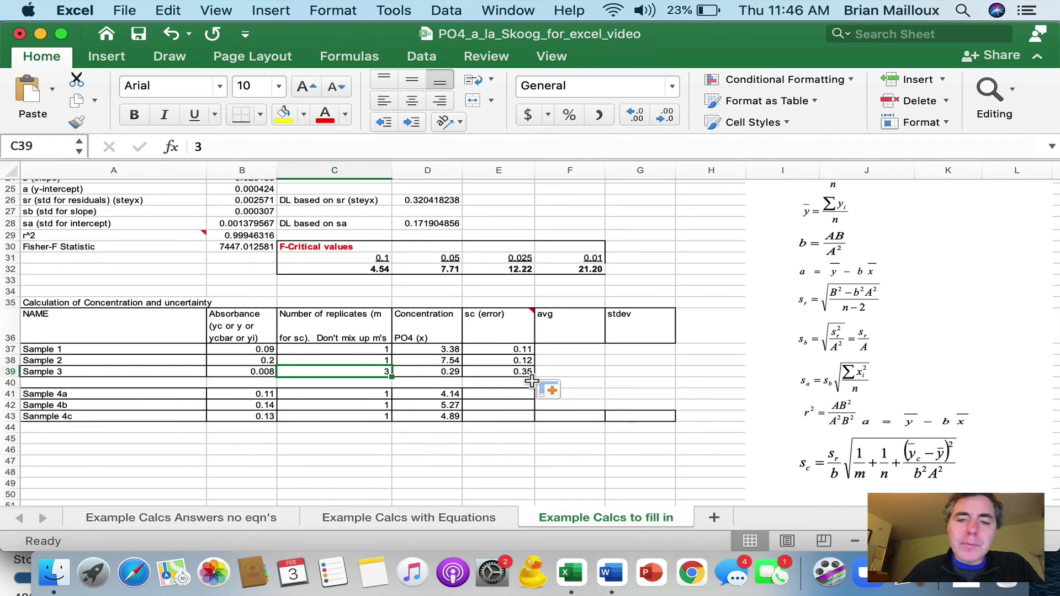
click(432, 375)
text(7)
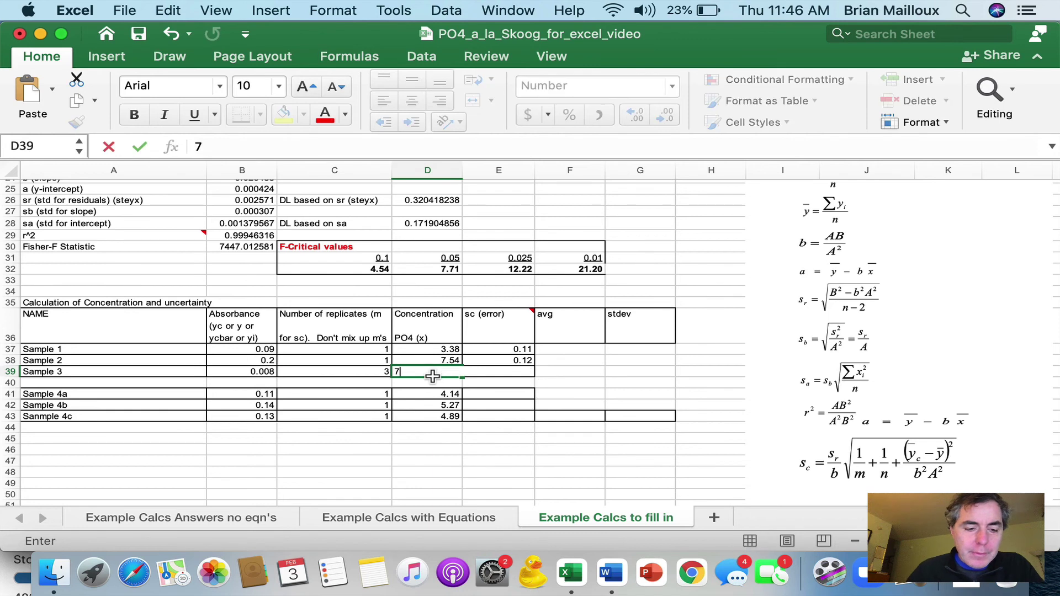
key(Escape)
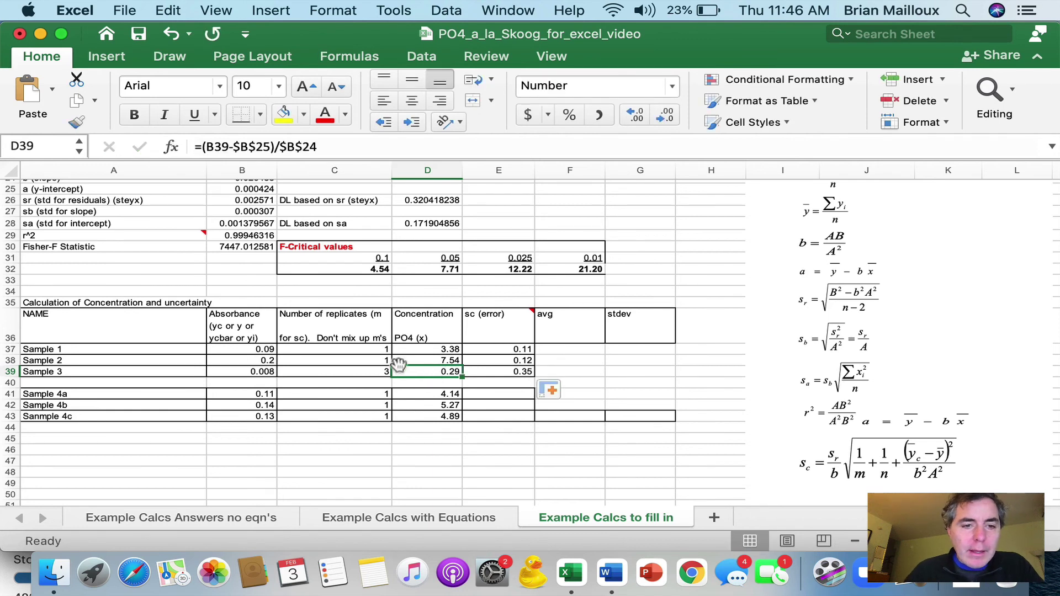
- Test Sample 3's sc with an absorbance of 0.2 in B39 and restore the absorbance to 0.008
click(247, 372)
text(.2)
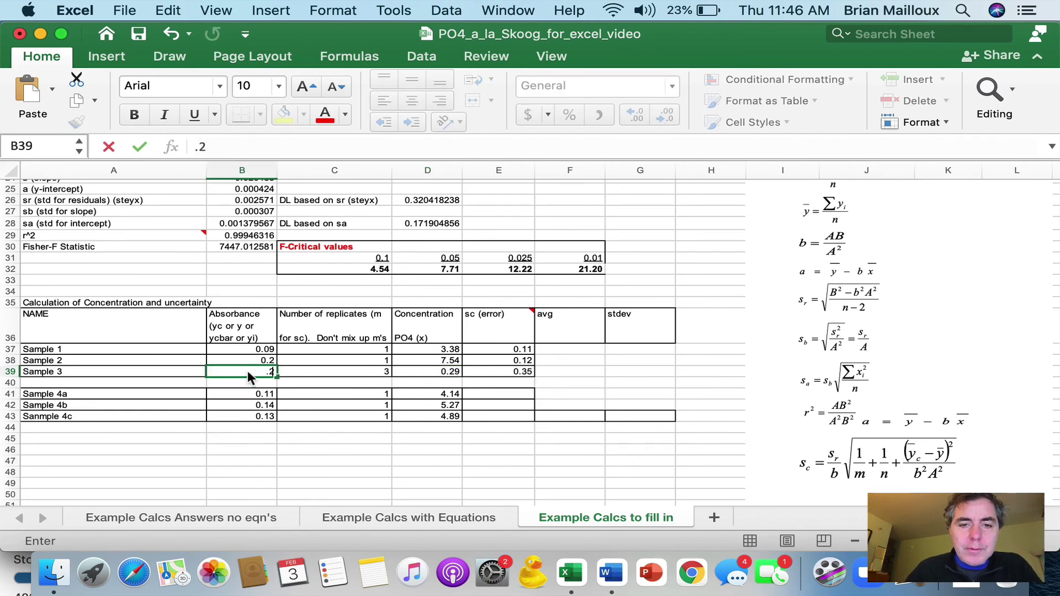
key(Return)
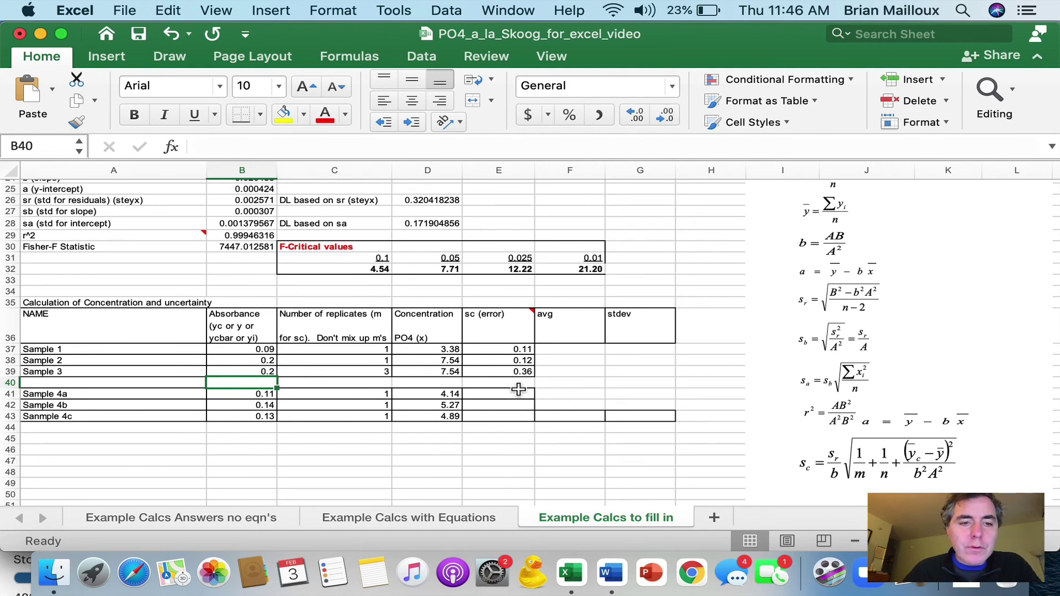
click(240, 372)
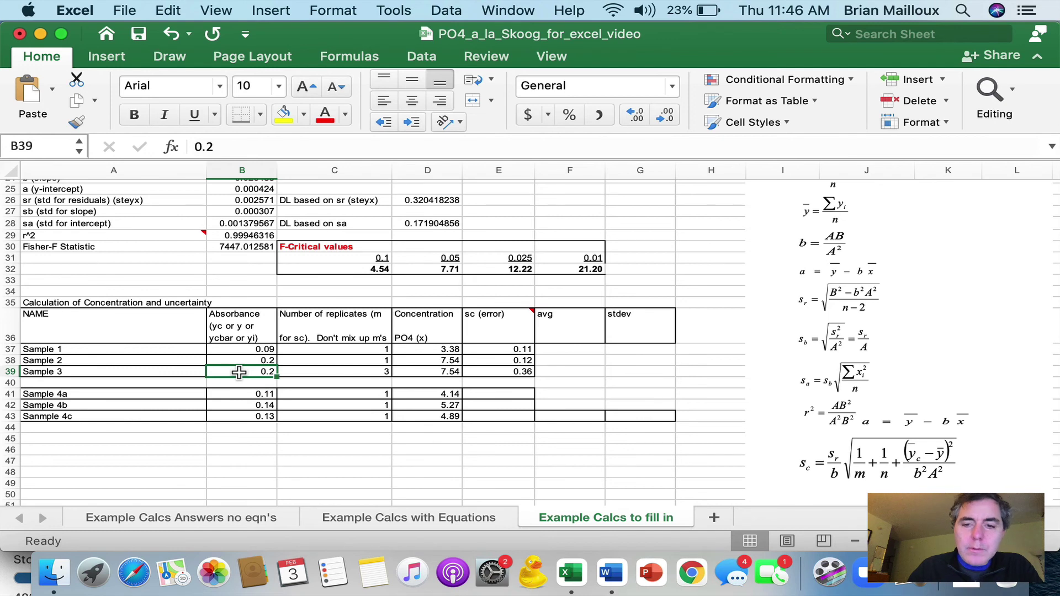
text(.008)
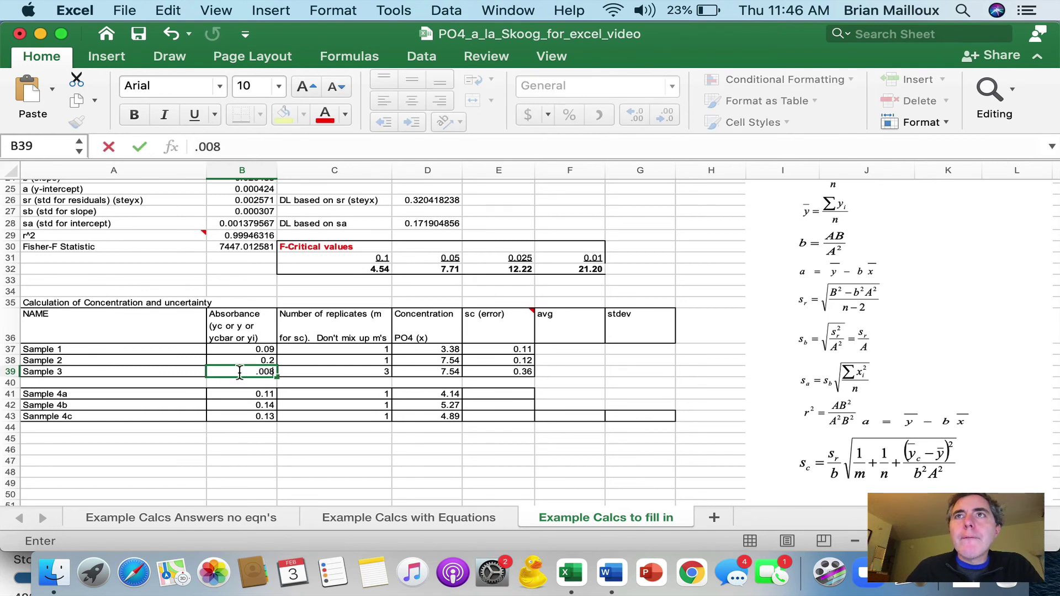
key(Return)
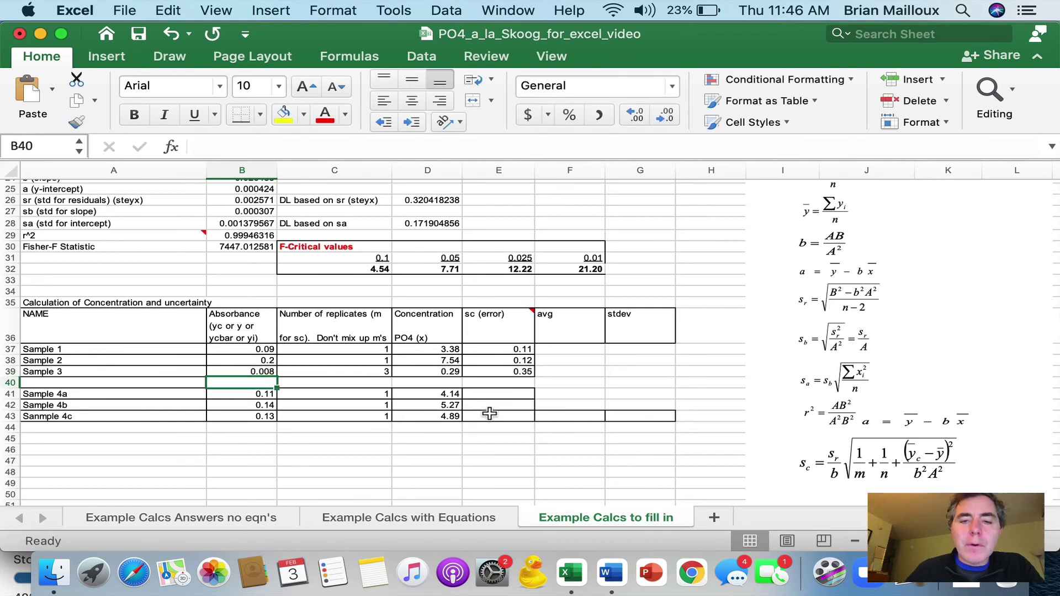
- Make the n reference in E37's sc formula absolute as $B$14 and refill the formula down to E39
click(511, 373)
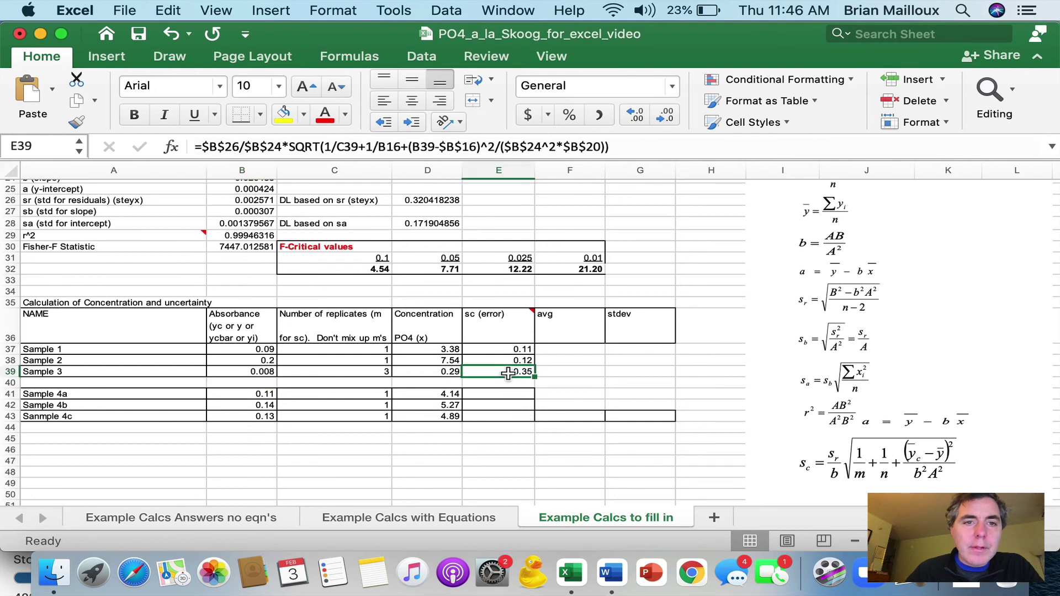
click(337, 147)
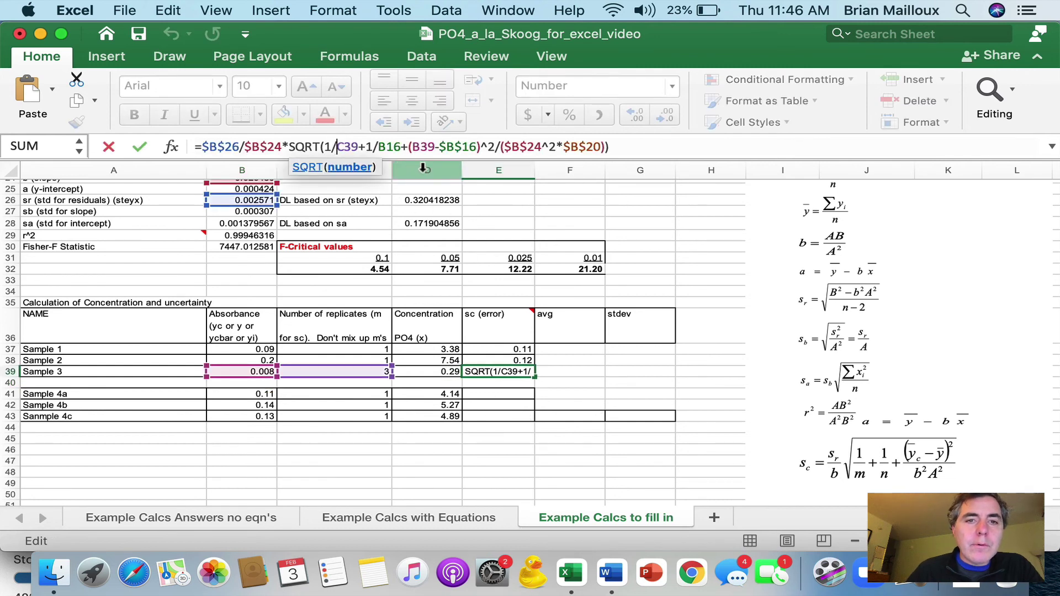
key(Return)
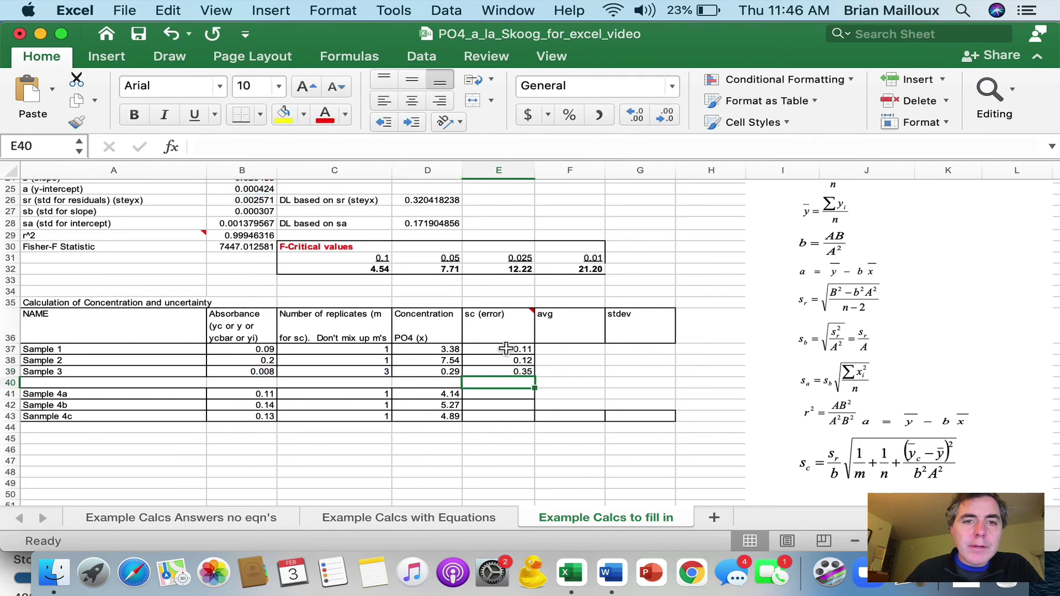
click(505, 351)
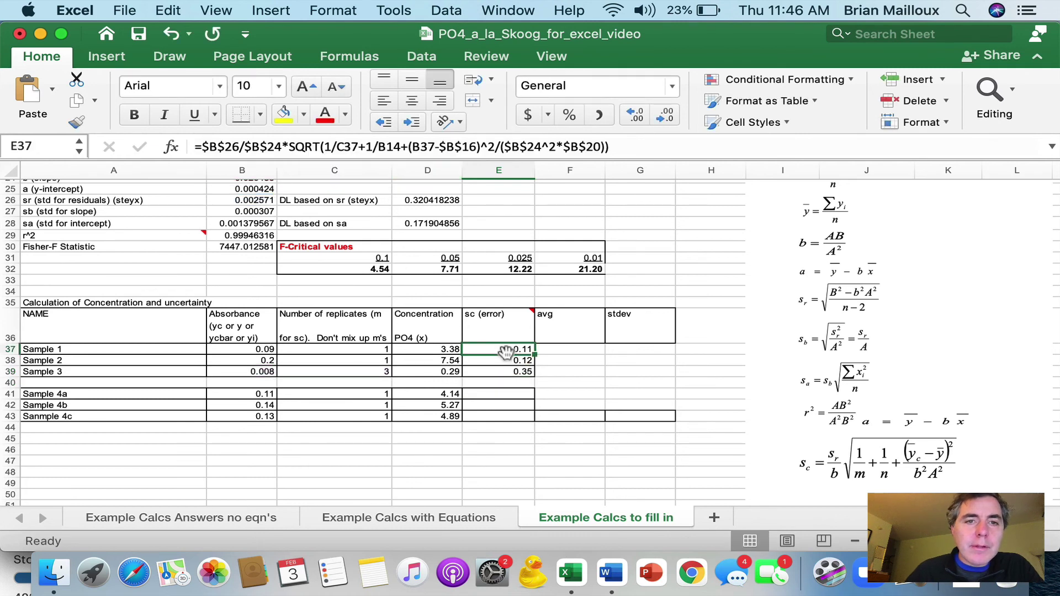
click(379, 147)
text($)
key(Right)
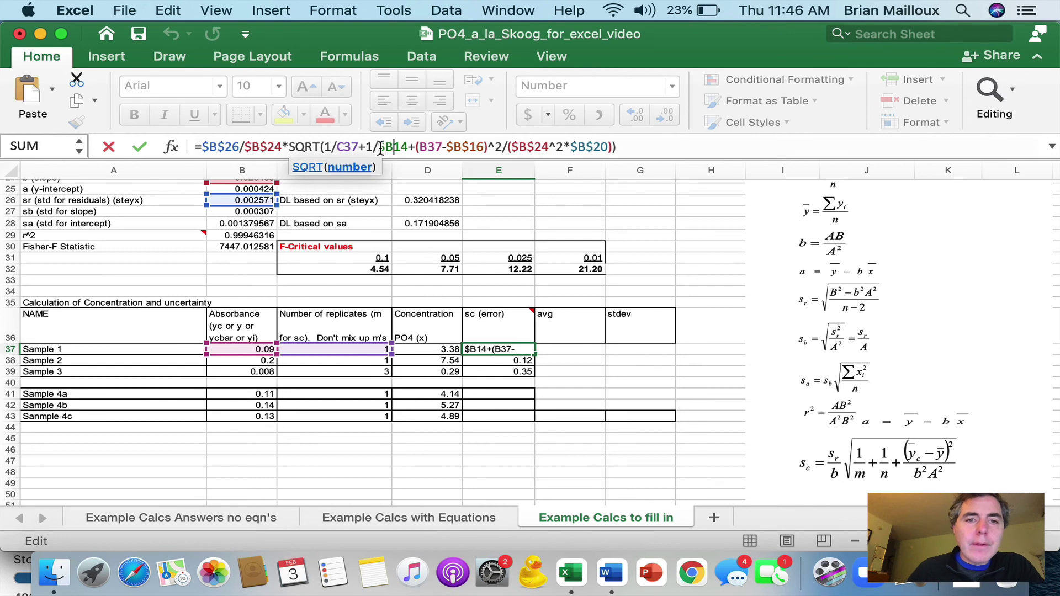
text($)
key(Return)
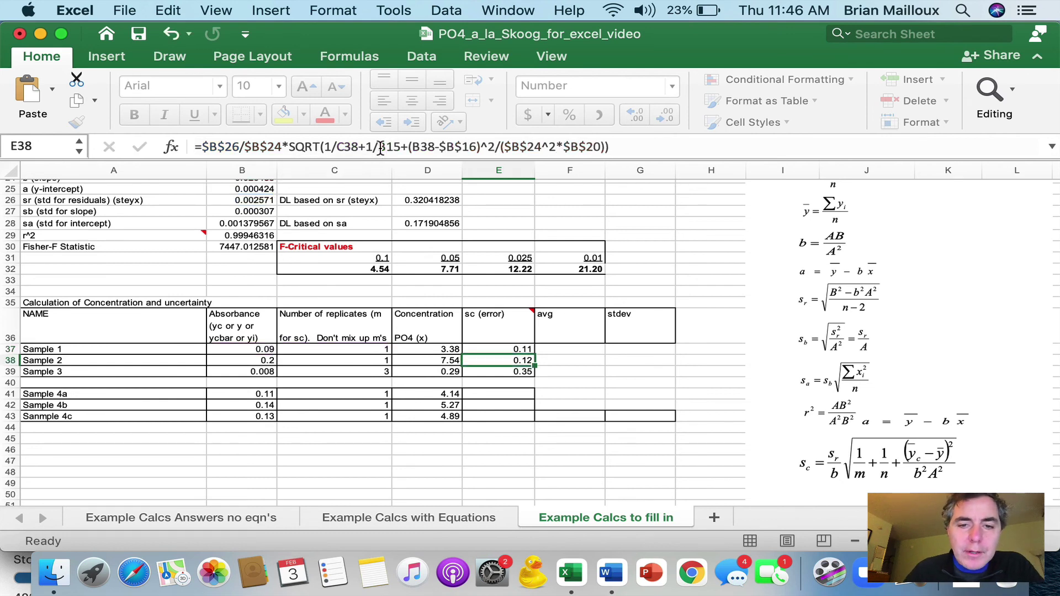
click(519, 349)
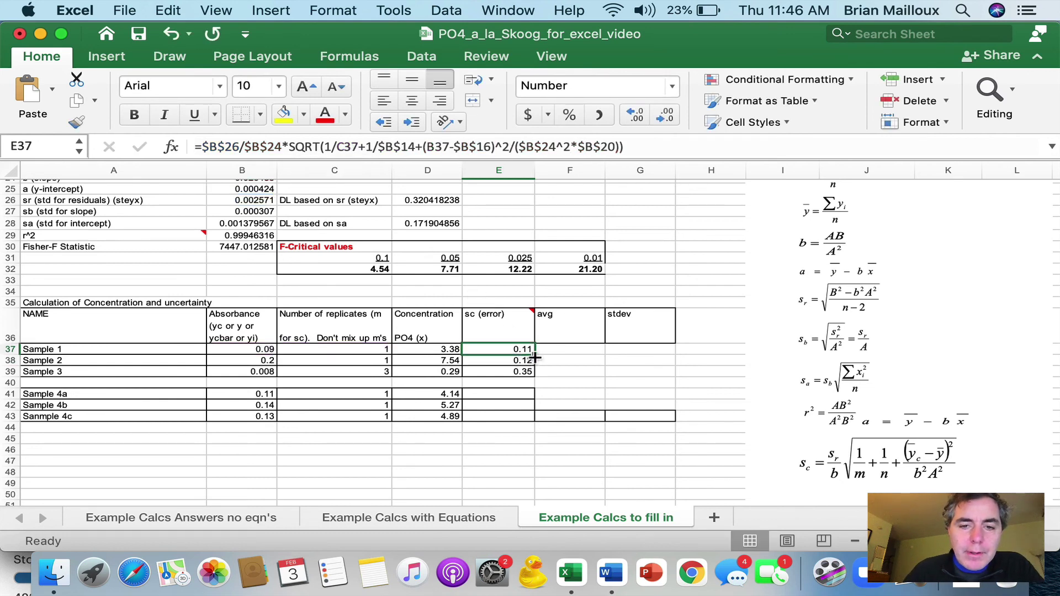
drag(534, 355, 536, 373)
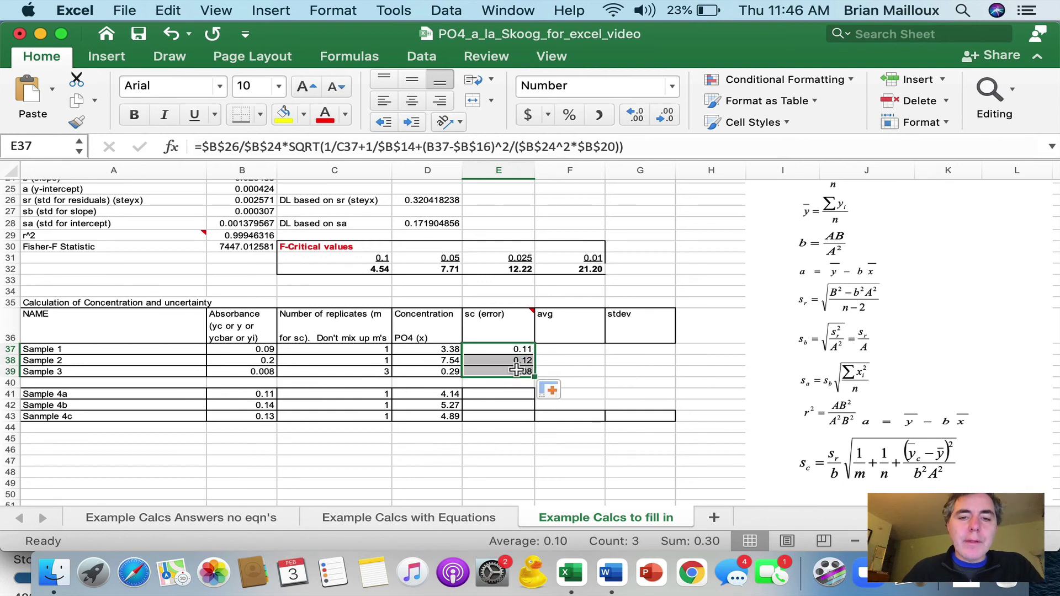
- Copy Sample 3's sc formula from E39 into E41, E42 and E43 for Samples 4a, 4b and 4c
click(497, 392)
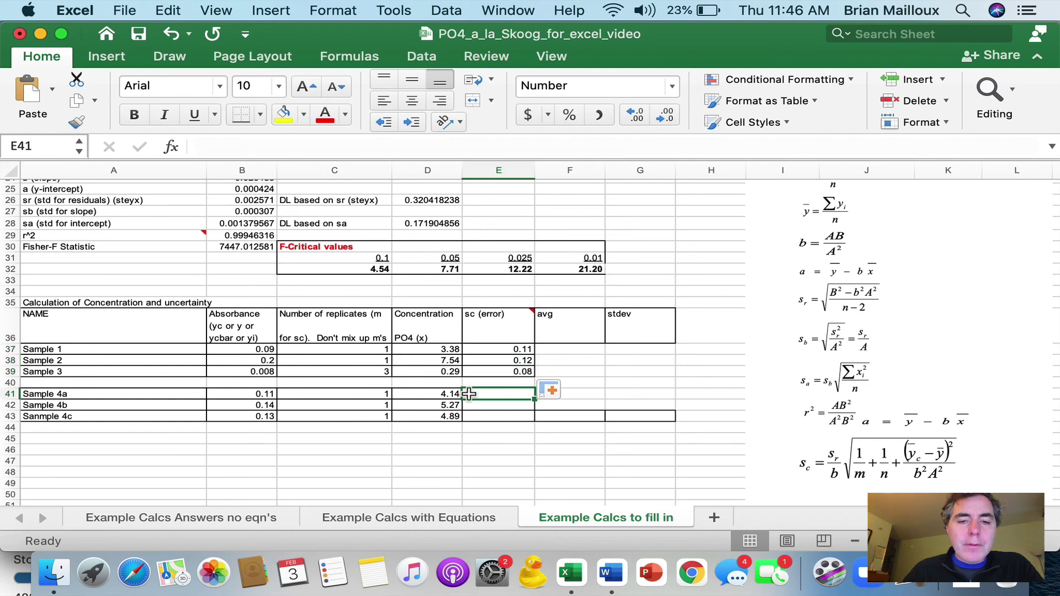
click(519, 371)
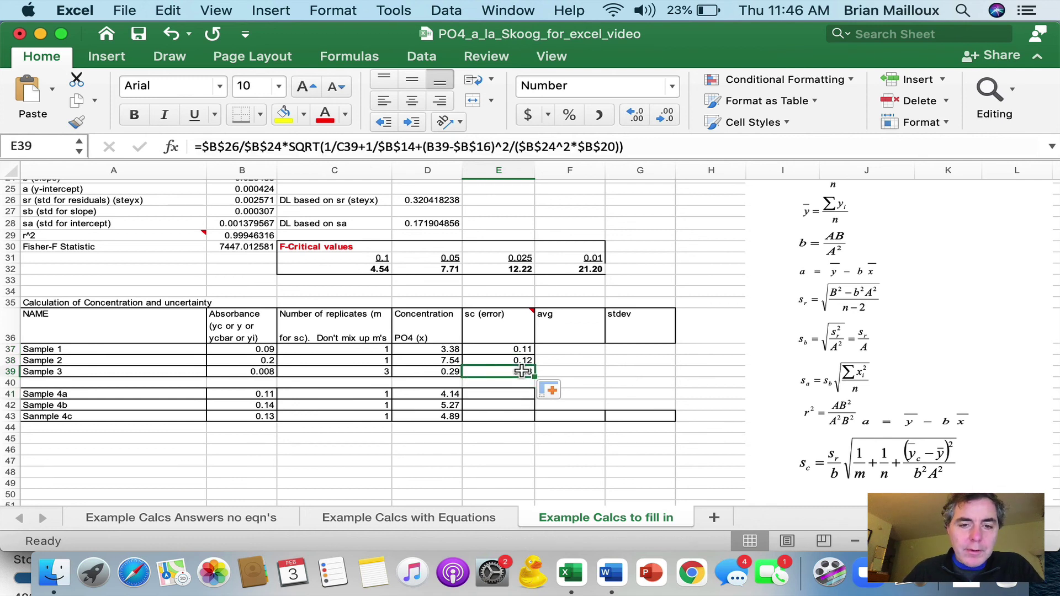
key(super+c)
click(493, 398)
key(super+v)
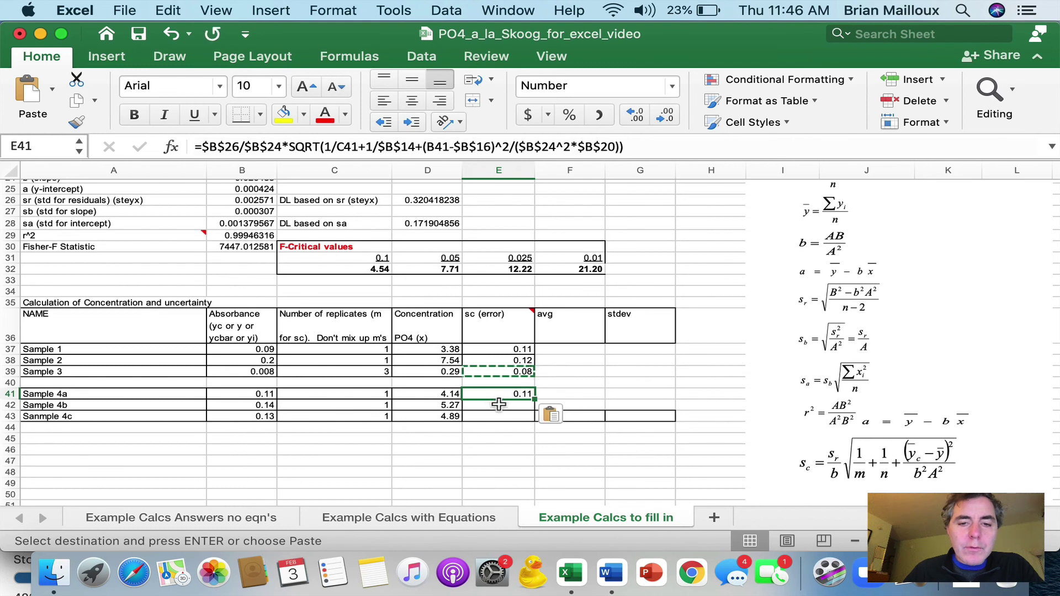
click(499, 405)
key(super+v)
click(502, 415)
key(super+v)
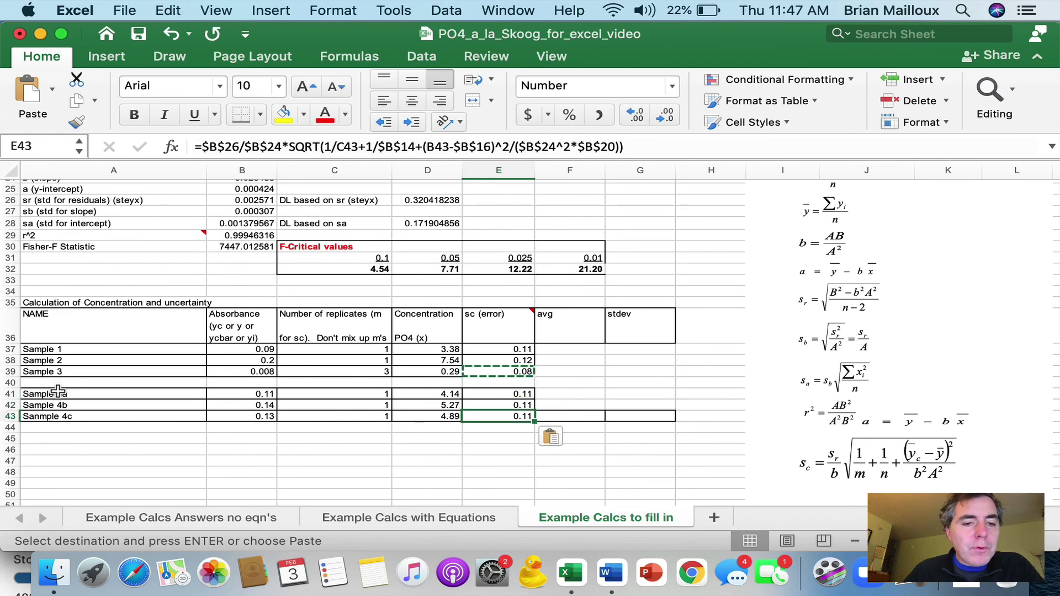
- Calculate the average concentration of Samples 4a to 4c in F43 with =AVERAGE(D41:D43)
drag(55, 394, 273, 420)
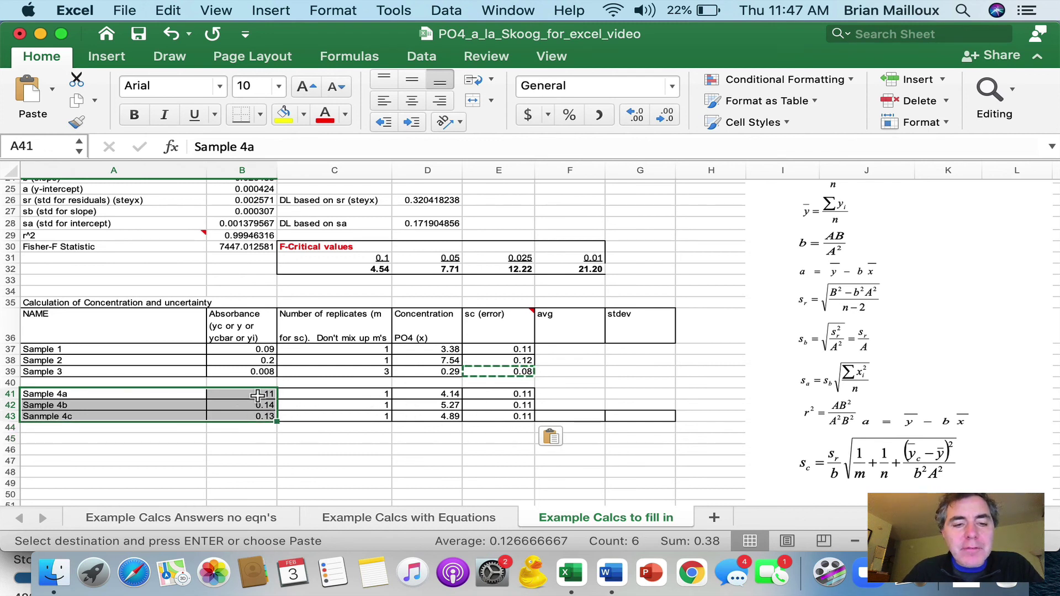
drag(265, 393, 260, 420)
click(579, 414)
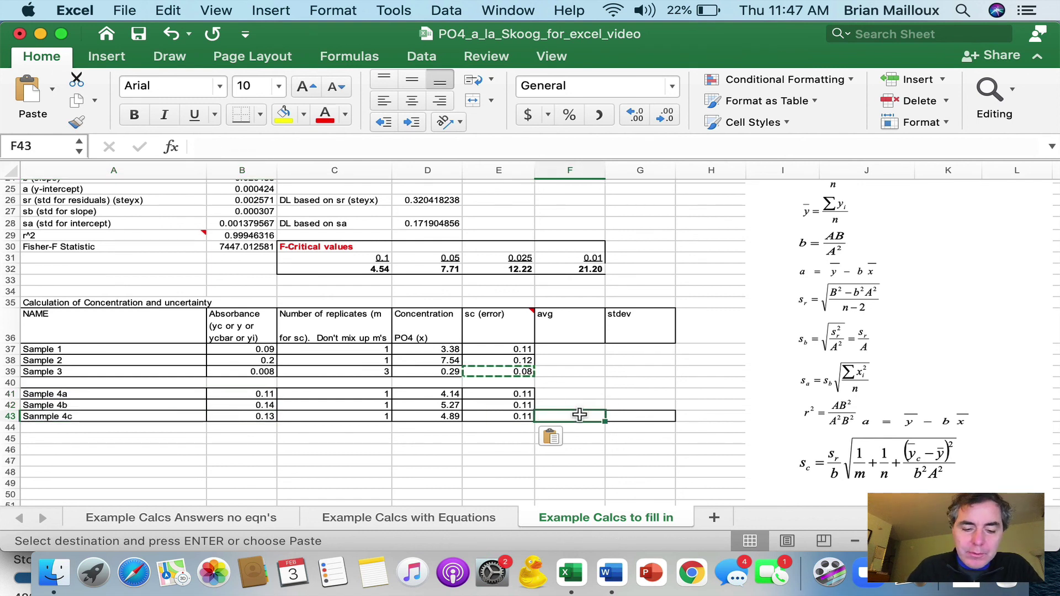
text(=average()
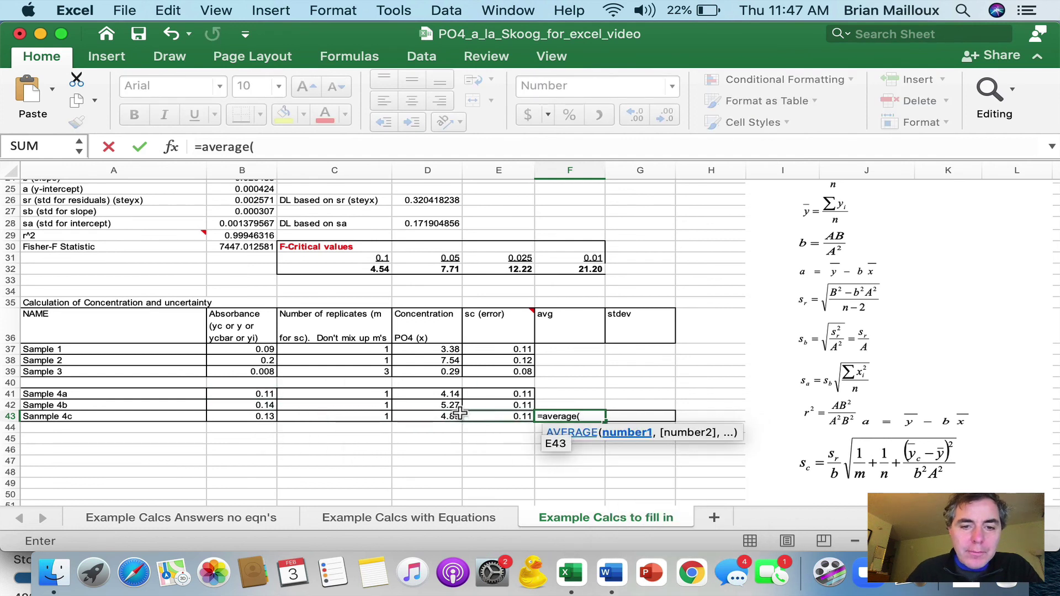
drag(449, 393, 445, 417)
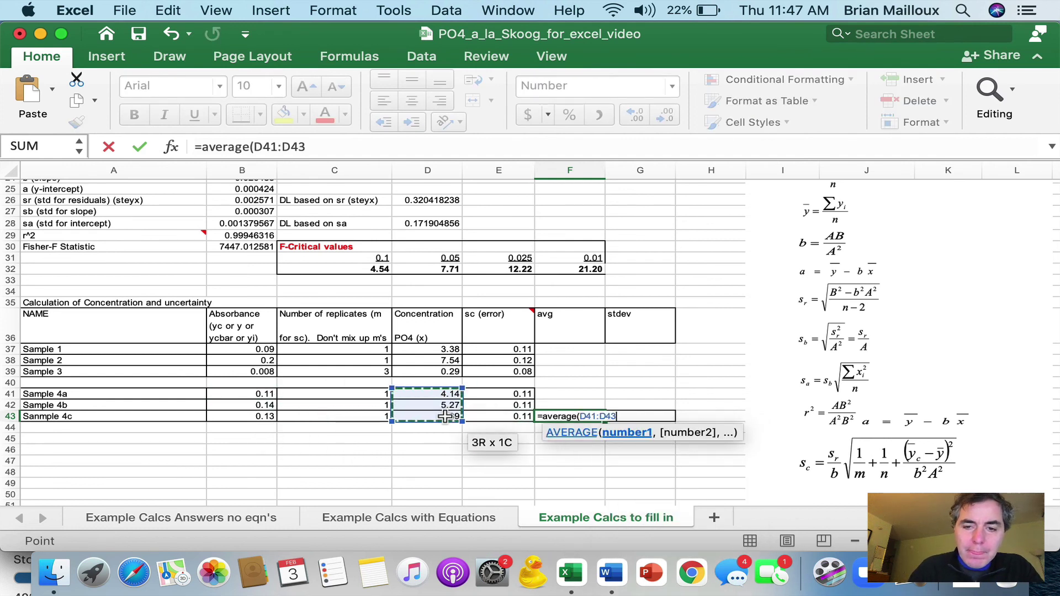
text())
key(Return)
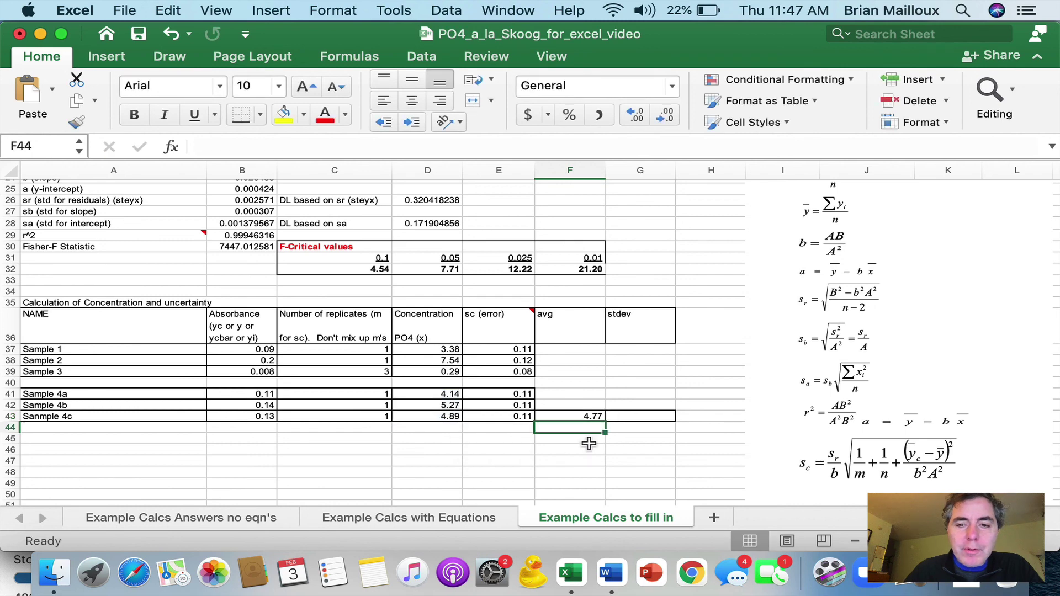
- Calculate the standard deviation of the Sample 4a to 4c concentrations in G43 with =STDEV(D41:D43)
click(650, 416)
text(=)
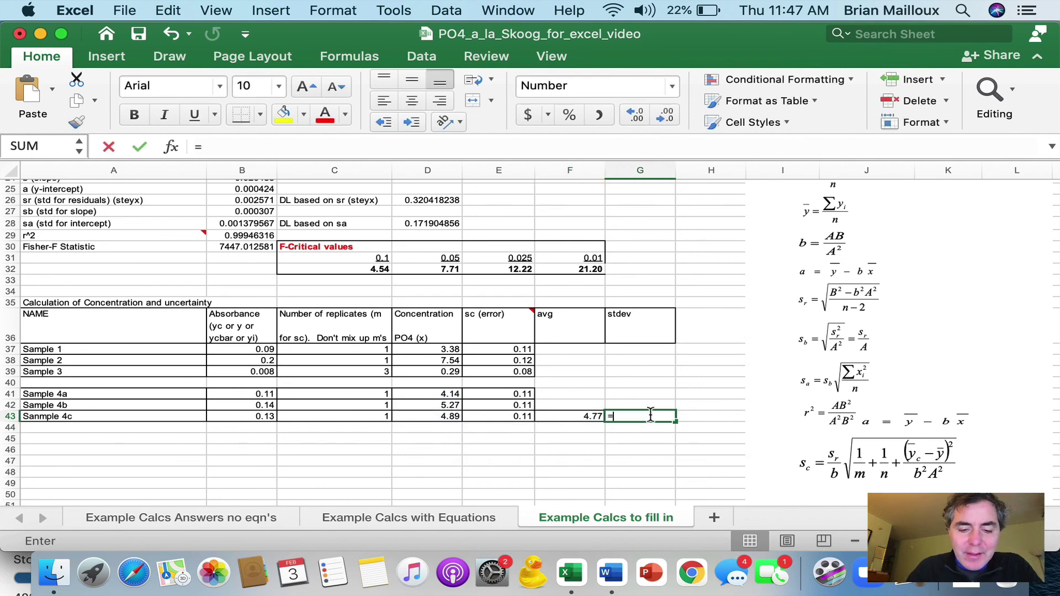
text(stdev()
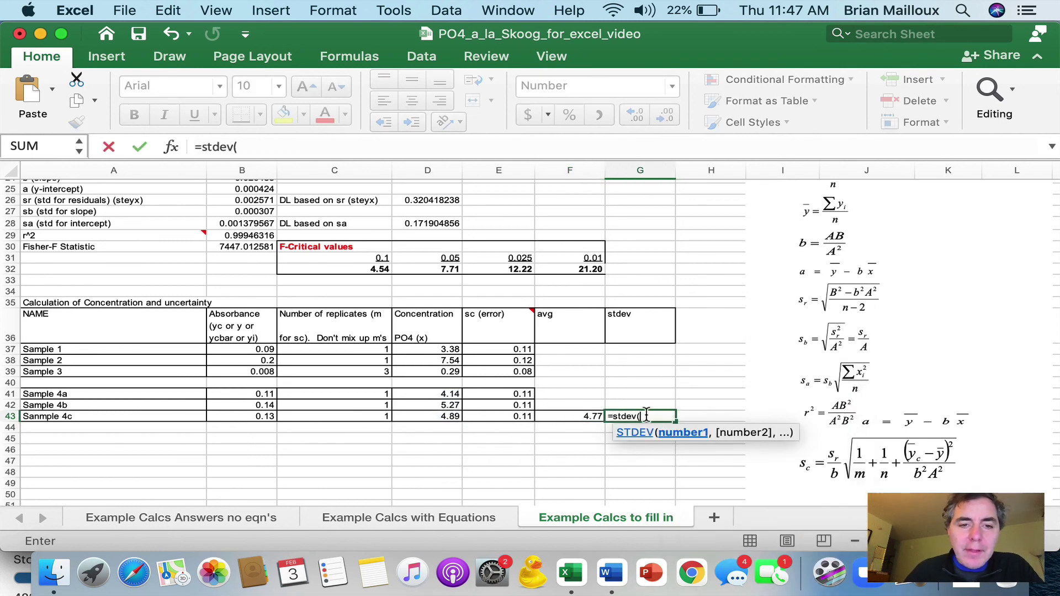
drag(437, 393, 436, 416)
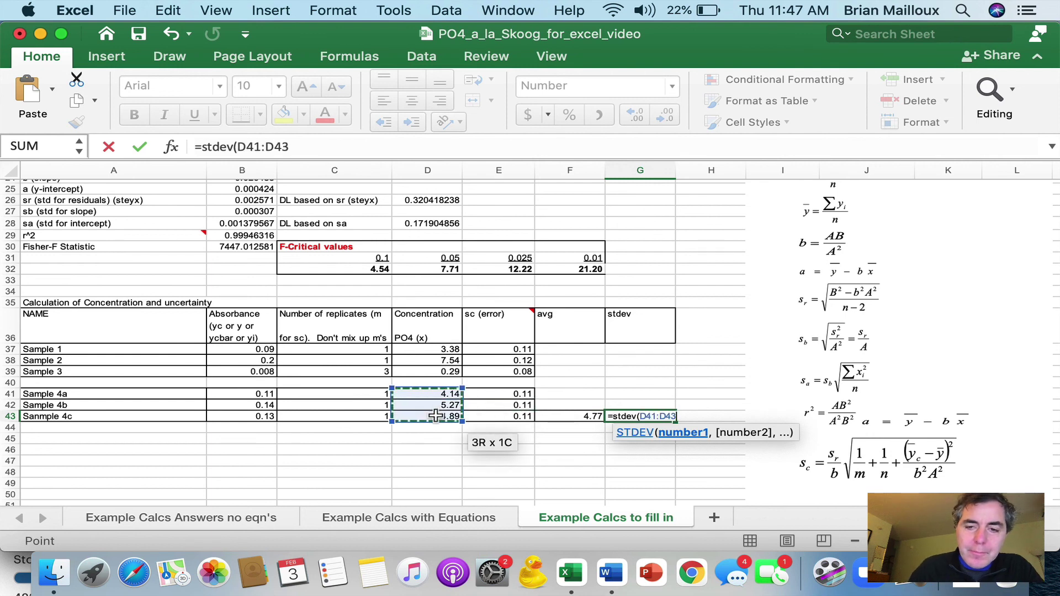
key(Return)
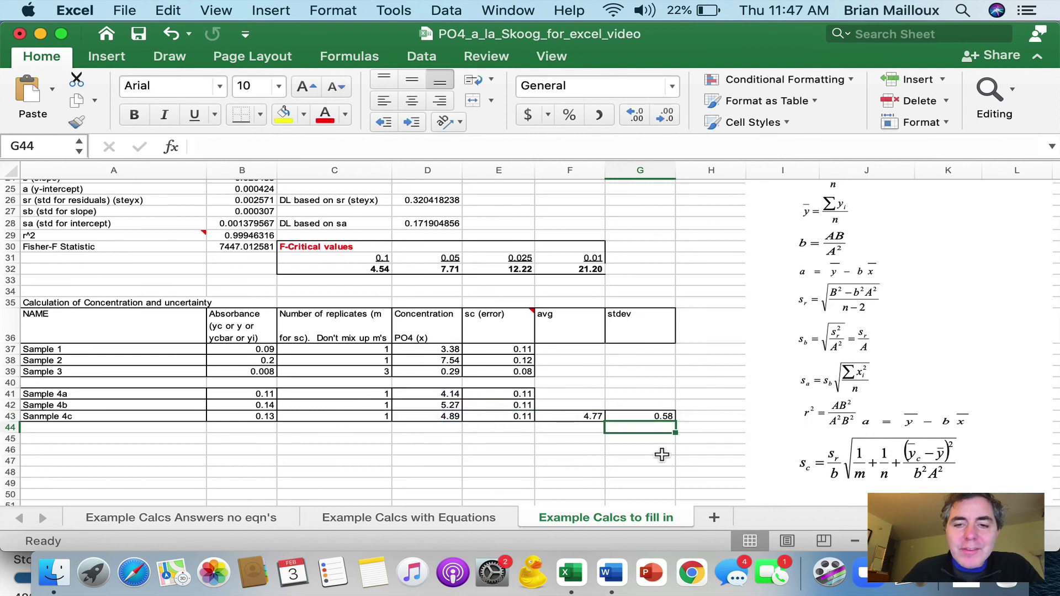
- Compare the sc errors of Samples 4a to 4c in E41:E43 with their average and standard deviation in F43:G43
click(657, 409)
click(656, 415)
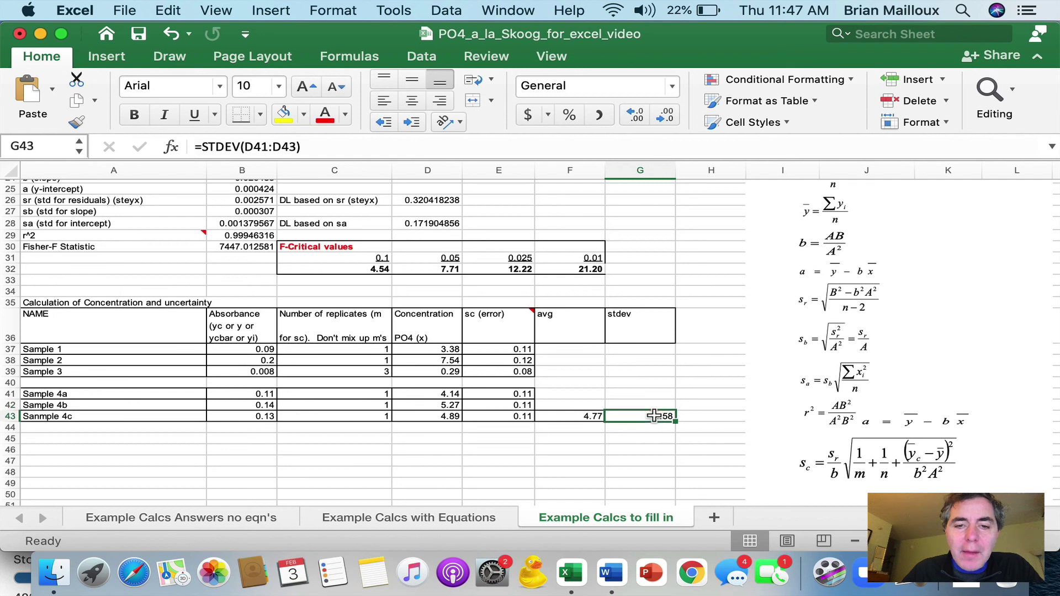
drag(499, 391, 501, 417)
drag(669, 417, 591, 419)
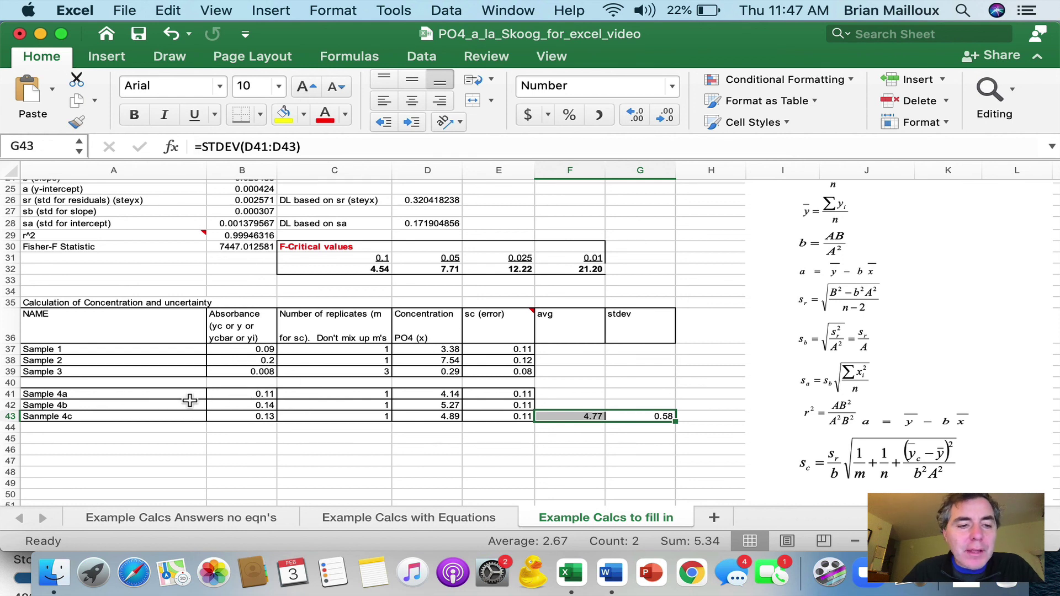
drag(157, 393, 242, 415)
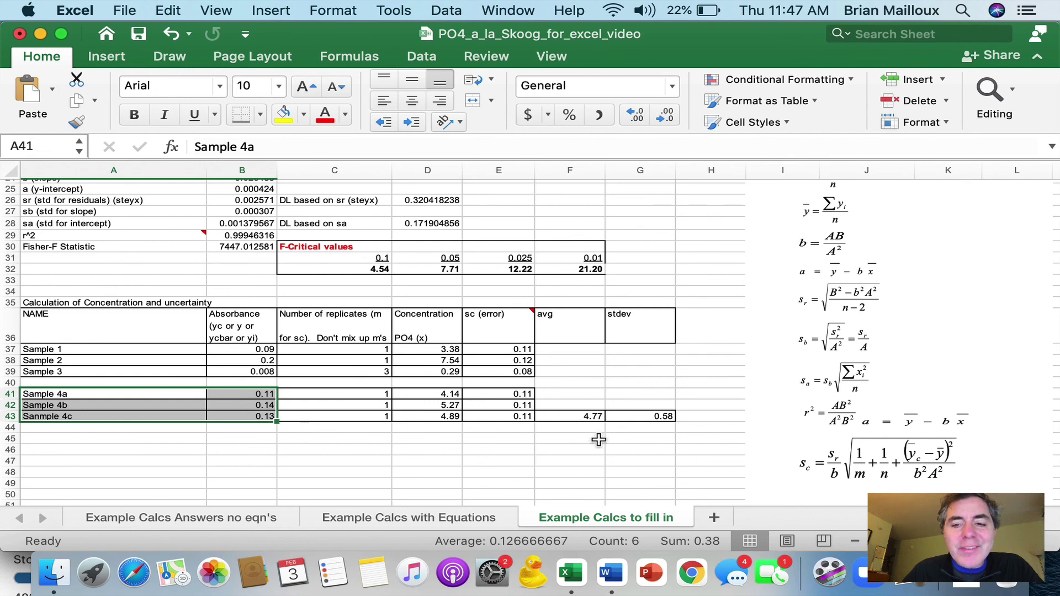
click(653, 416)
drag(653, 415, 591, 416)
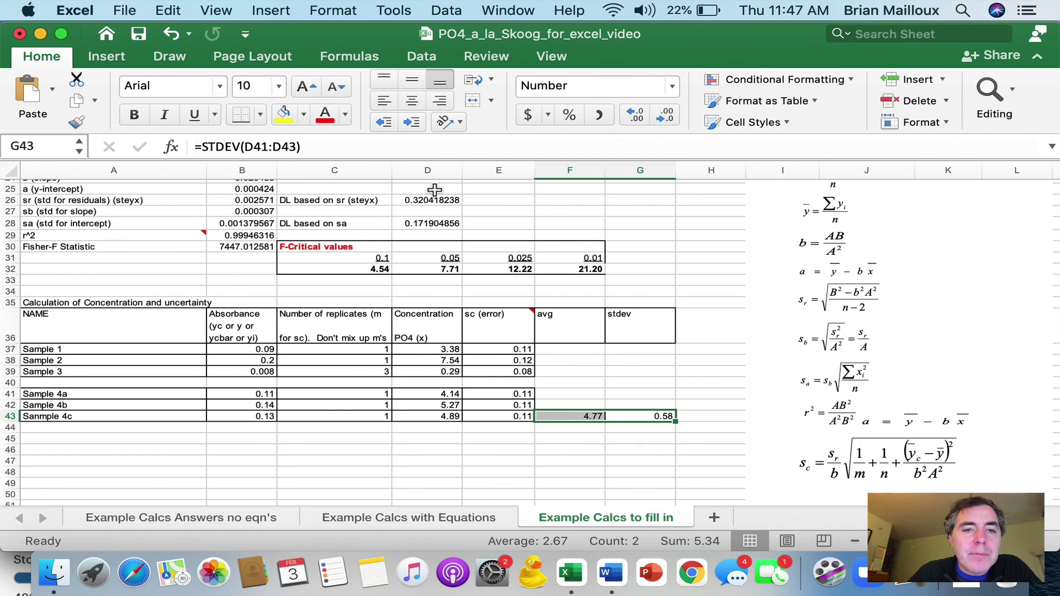
- Compare Sample 3 in row 39 with the sr-based detection limit in D26 and enter ND in F39
drag(433, 200, 316, 200)
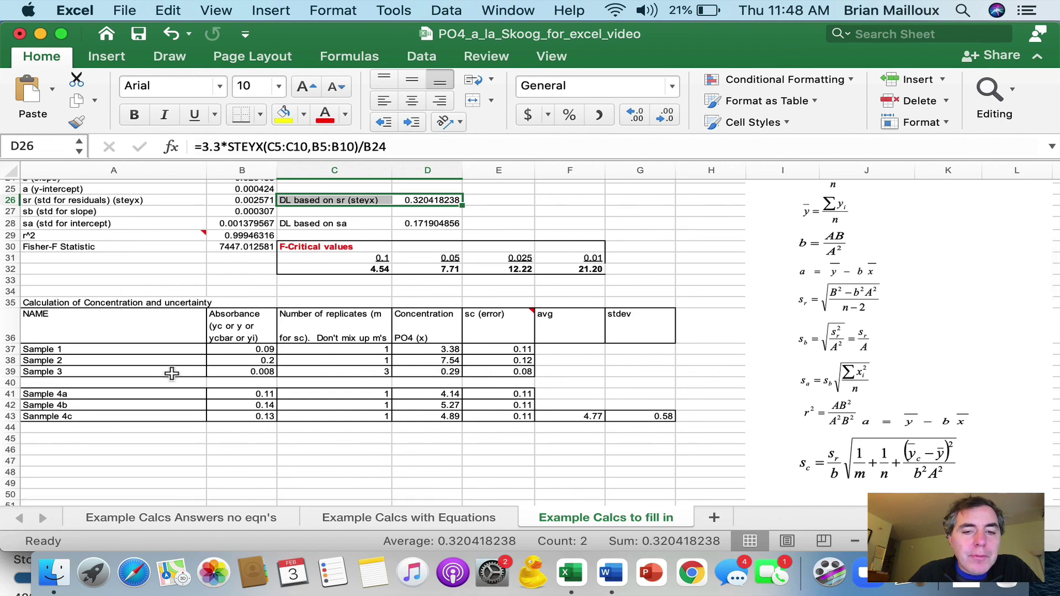
click(100, 371)
drag(221, 376, 504, 371)
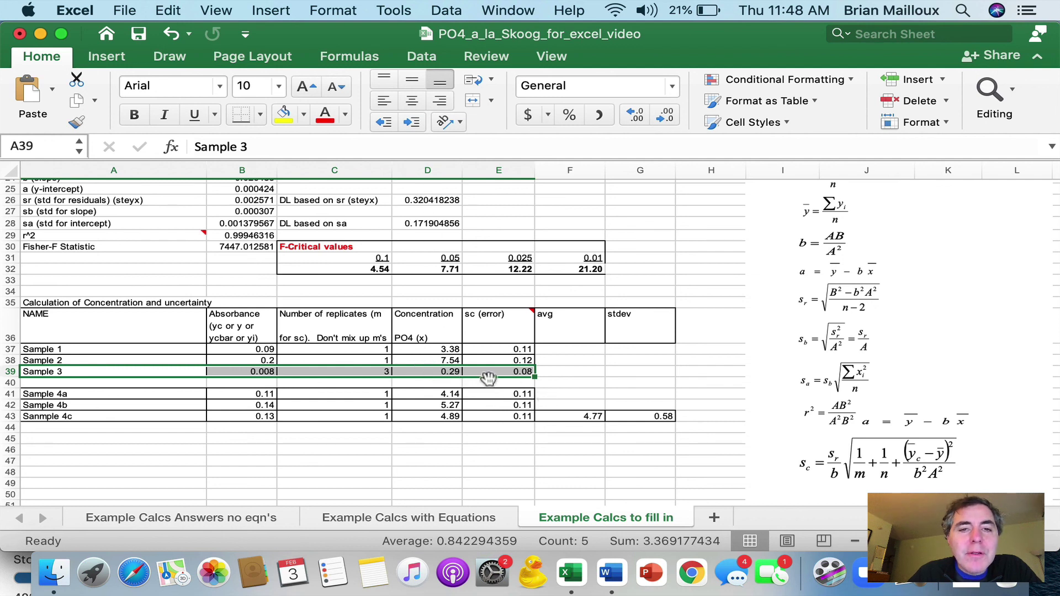
click(565, 369)
text(ND)
key(Return)
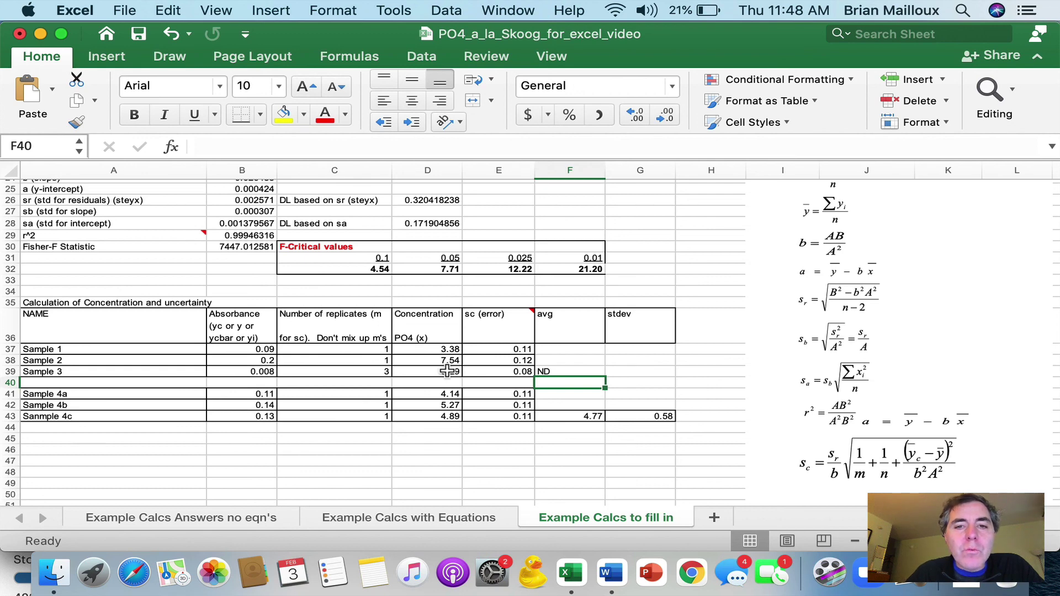
- Move the calibration chart beside the regression statistics, spanning columns D to H from about row 7, and review the sheet
scroll(447, 371, up, 10)
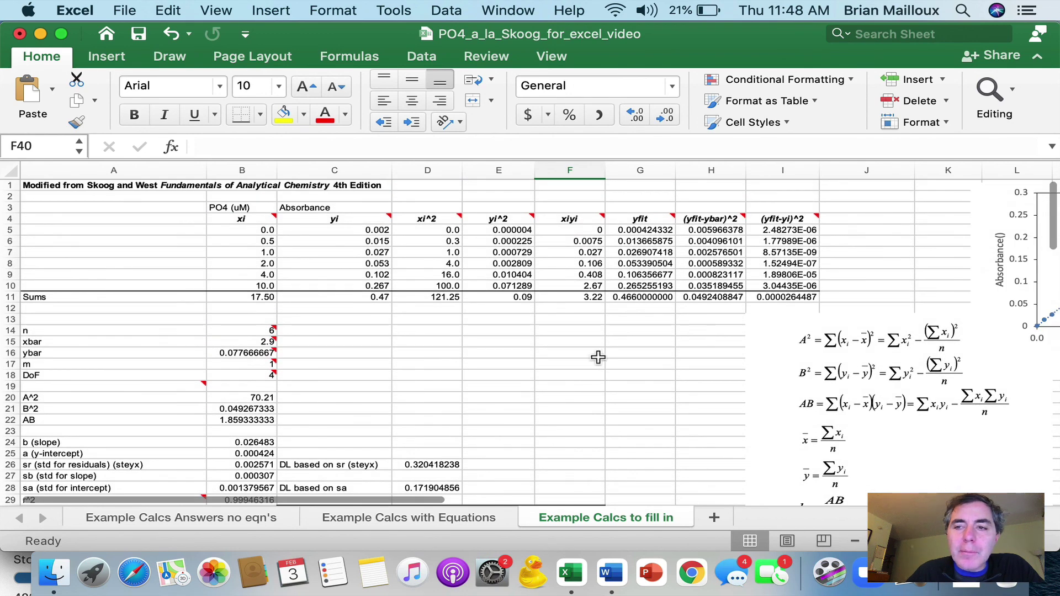
drag(991, 191, 397, 267)
scroll(508, 421, down, 5)
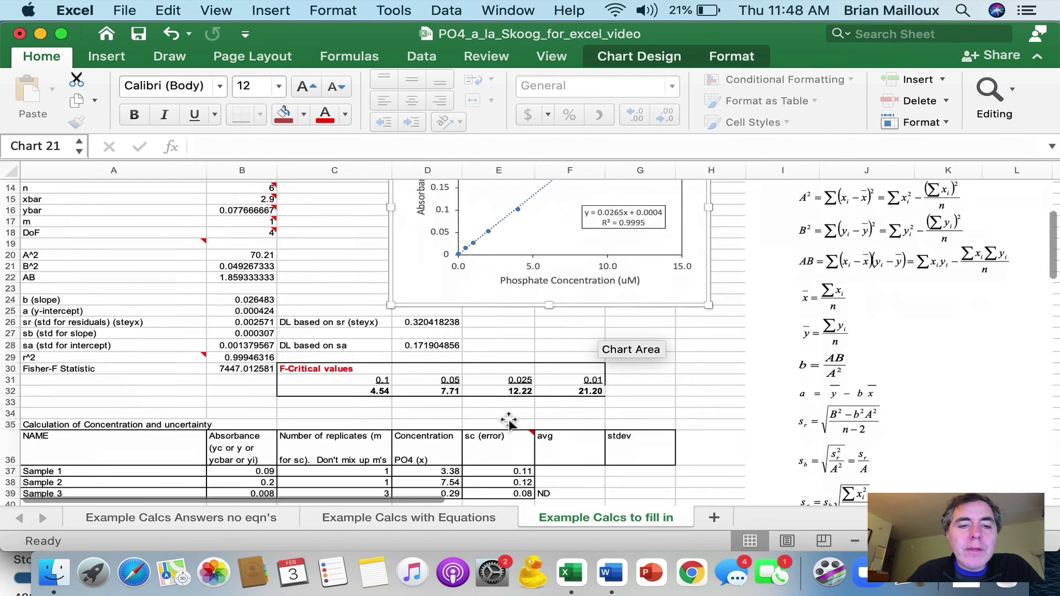
scroll(508, 422, down, 3)
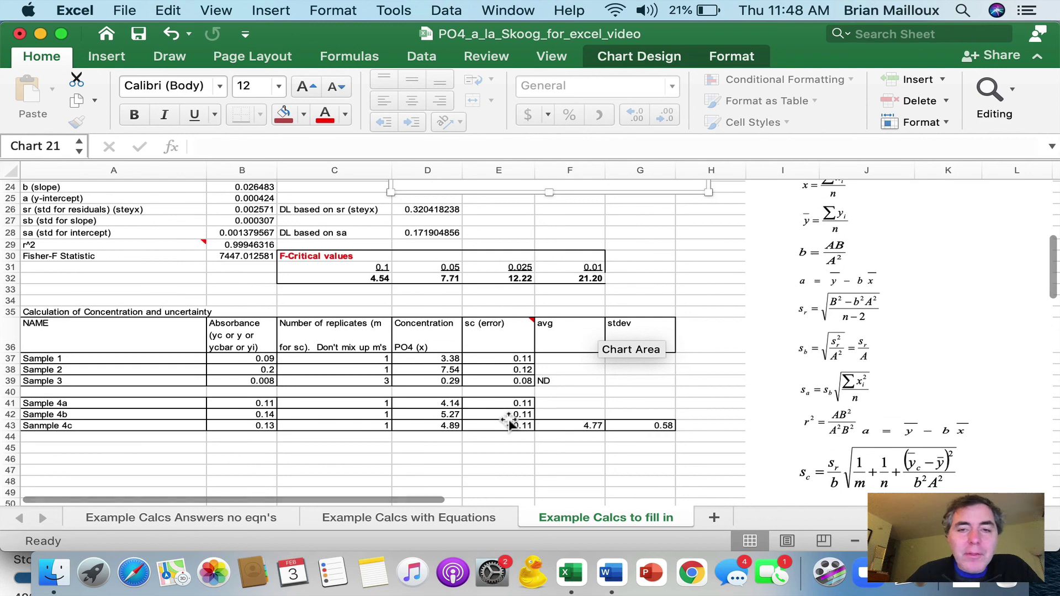
scroll(509, 421, up, 7)
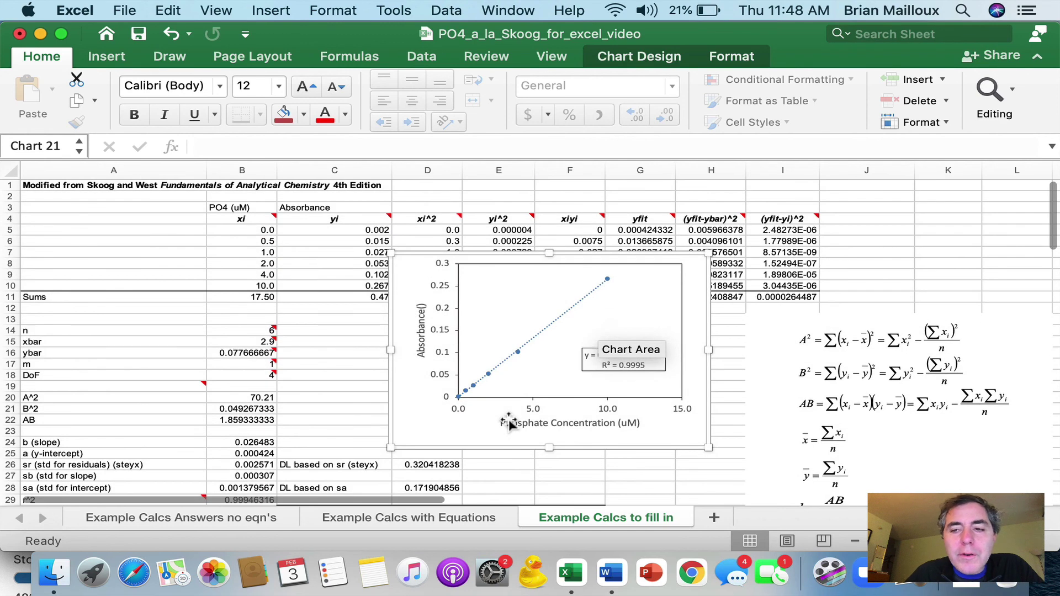